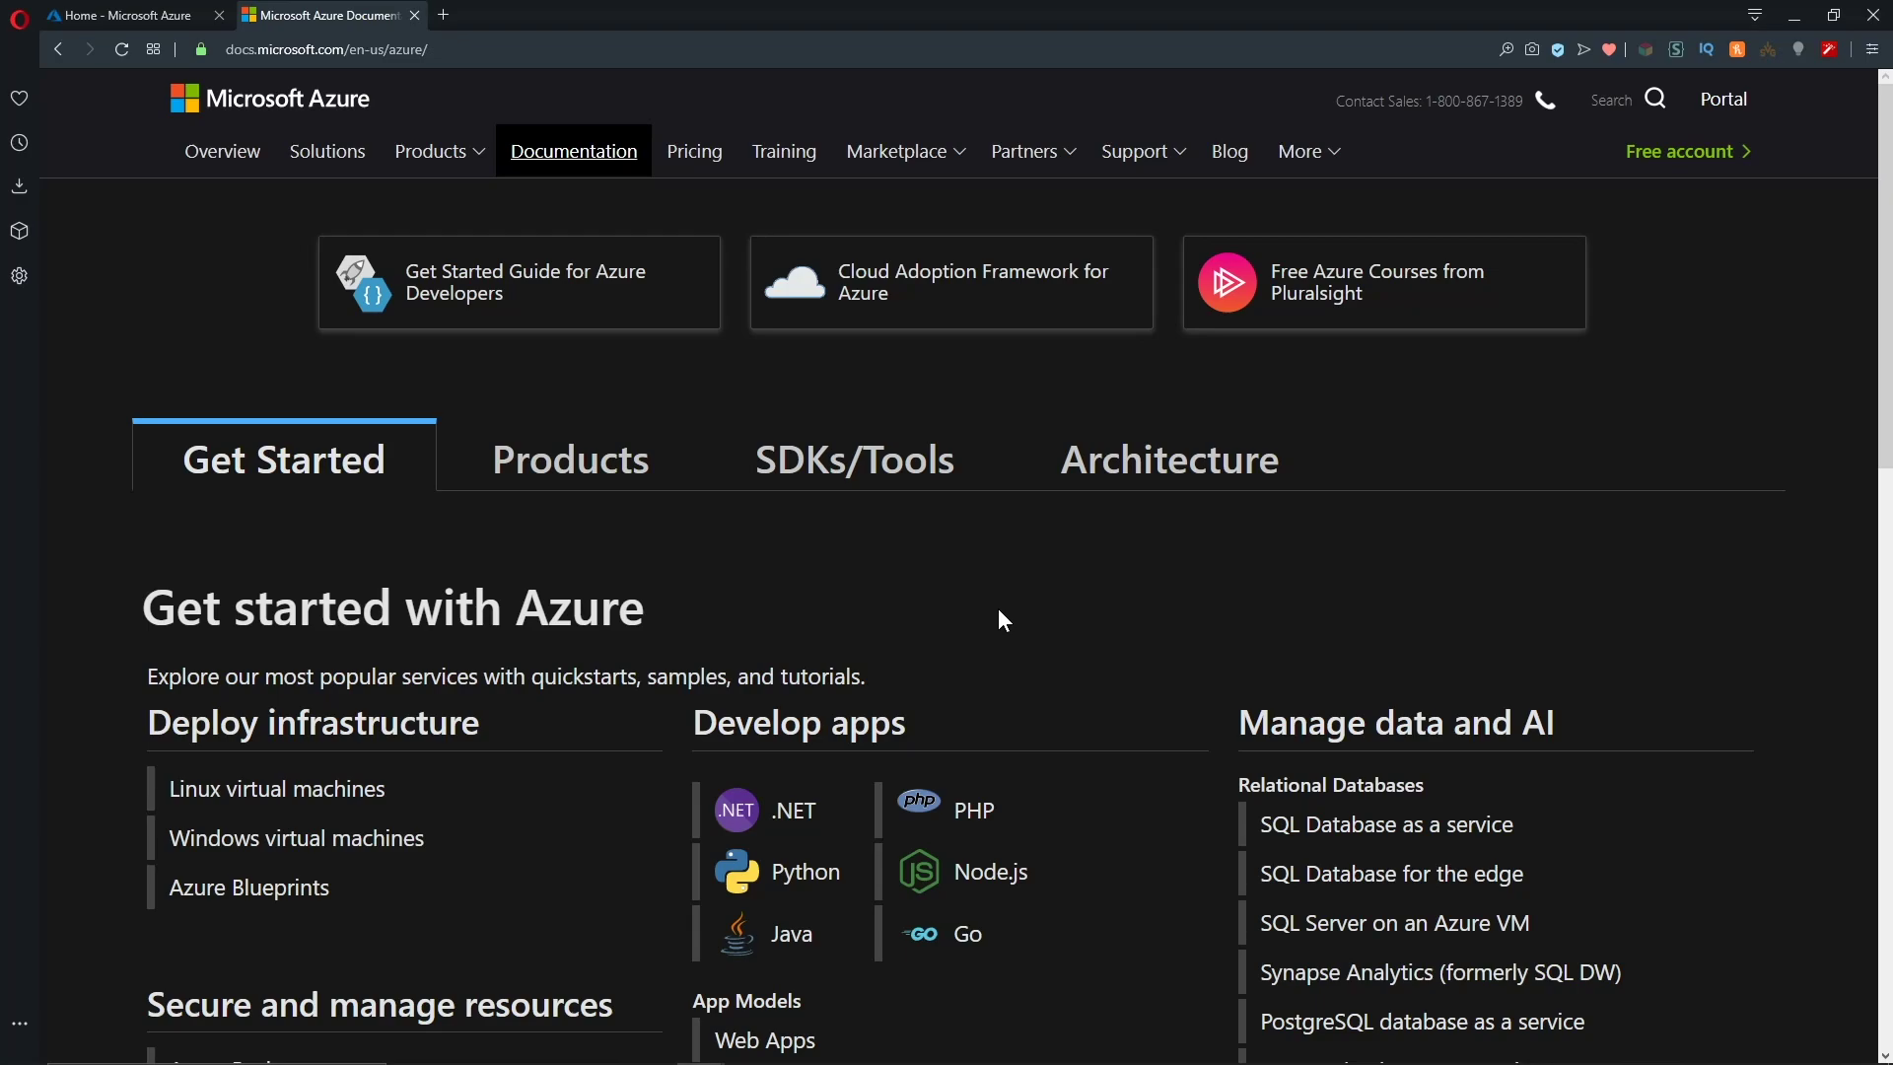
Step: Open the Linux VM docs' 'Sign in with Azure Active Directory credentials' guide under How-to guides > Manage VMs
left_click(592, 462)
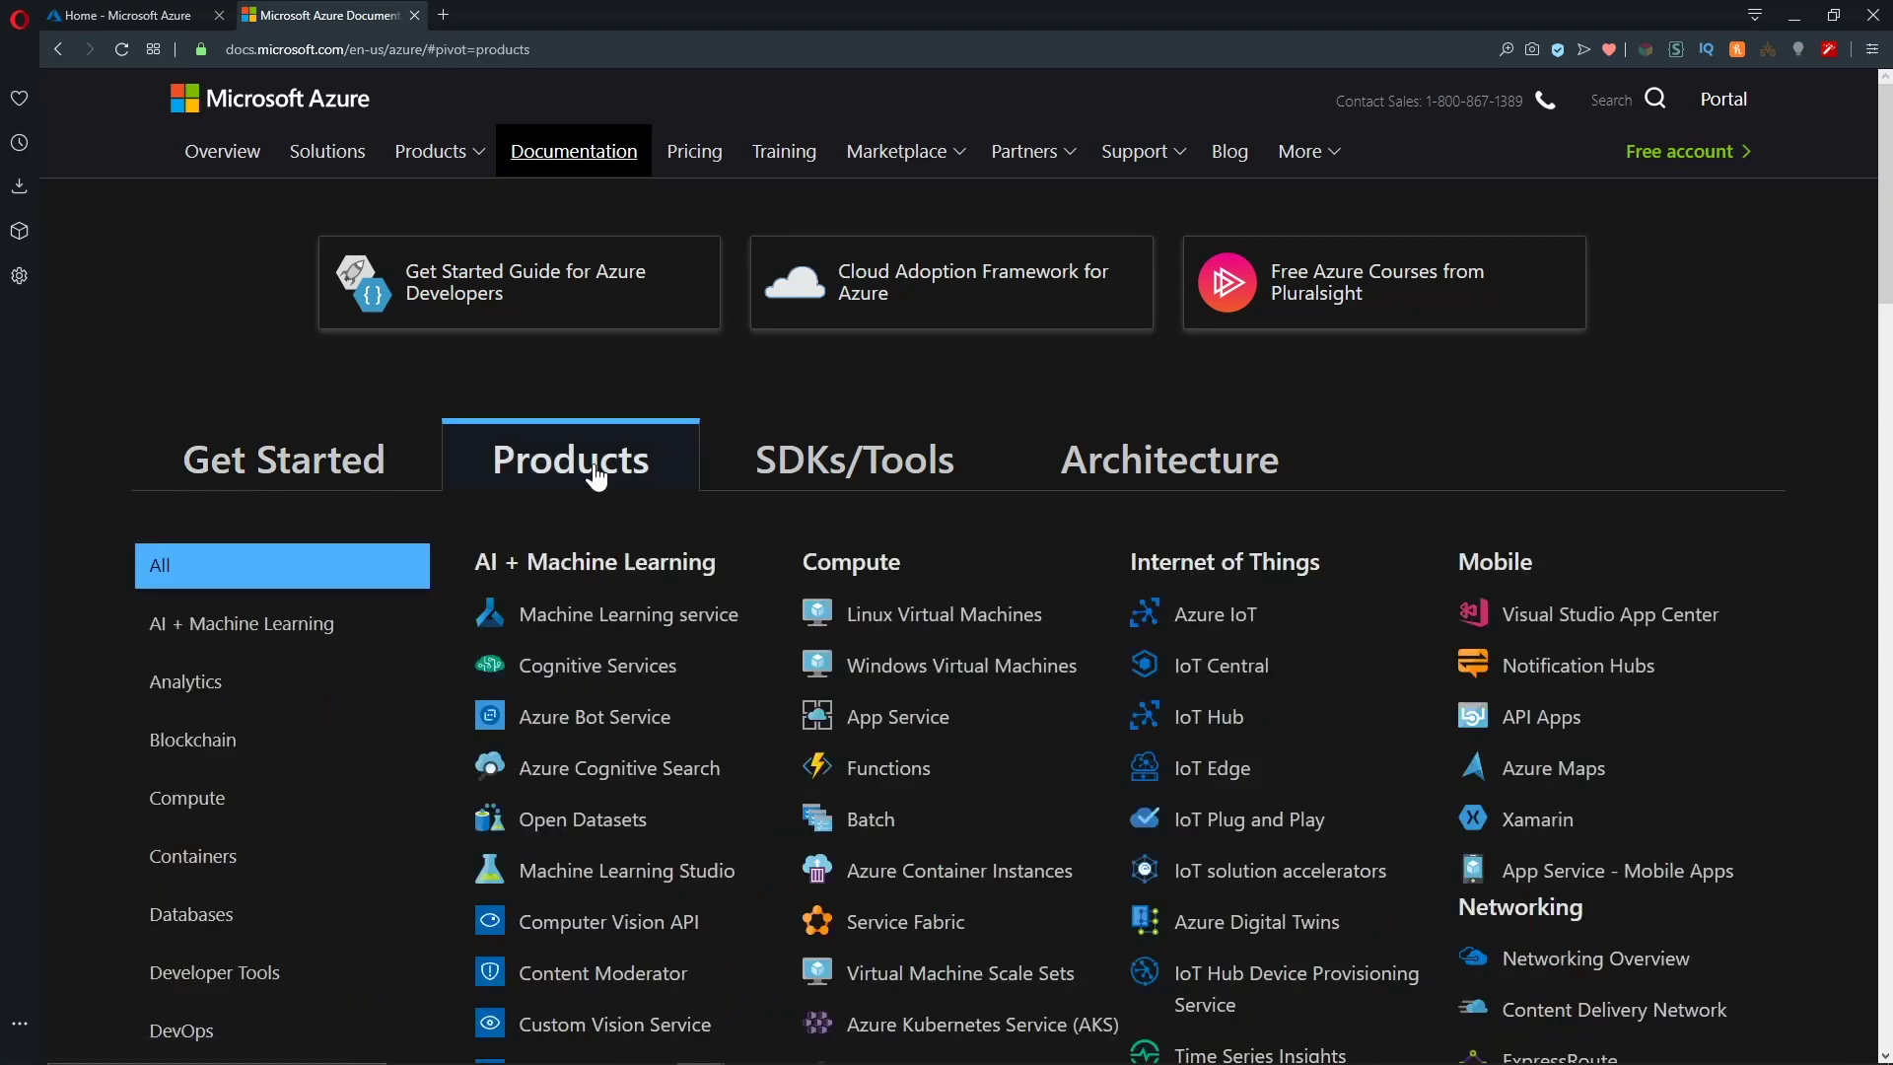
left_click(943, 613)
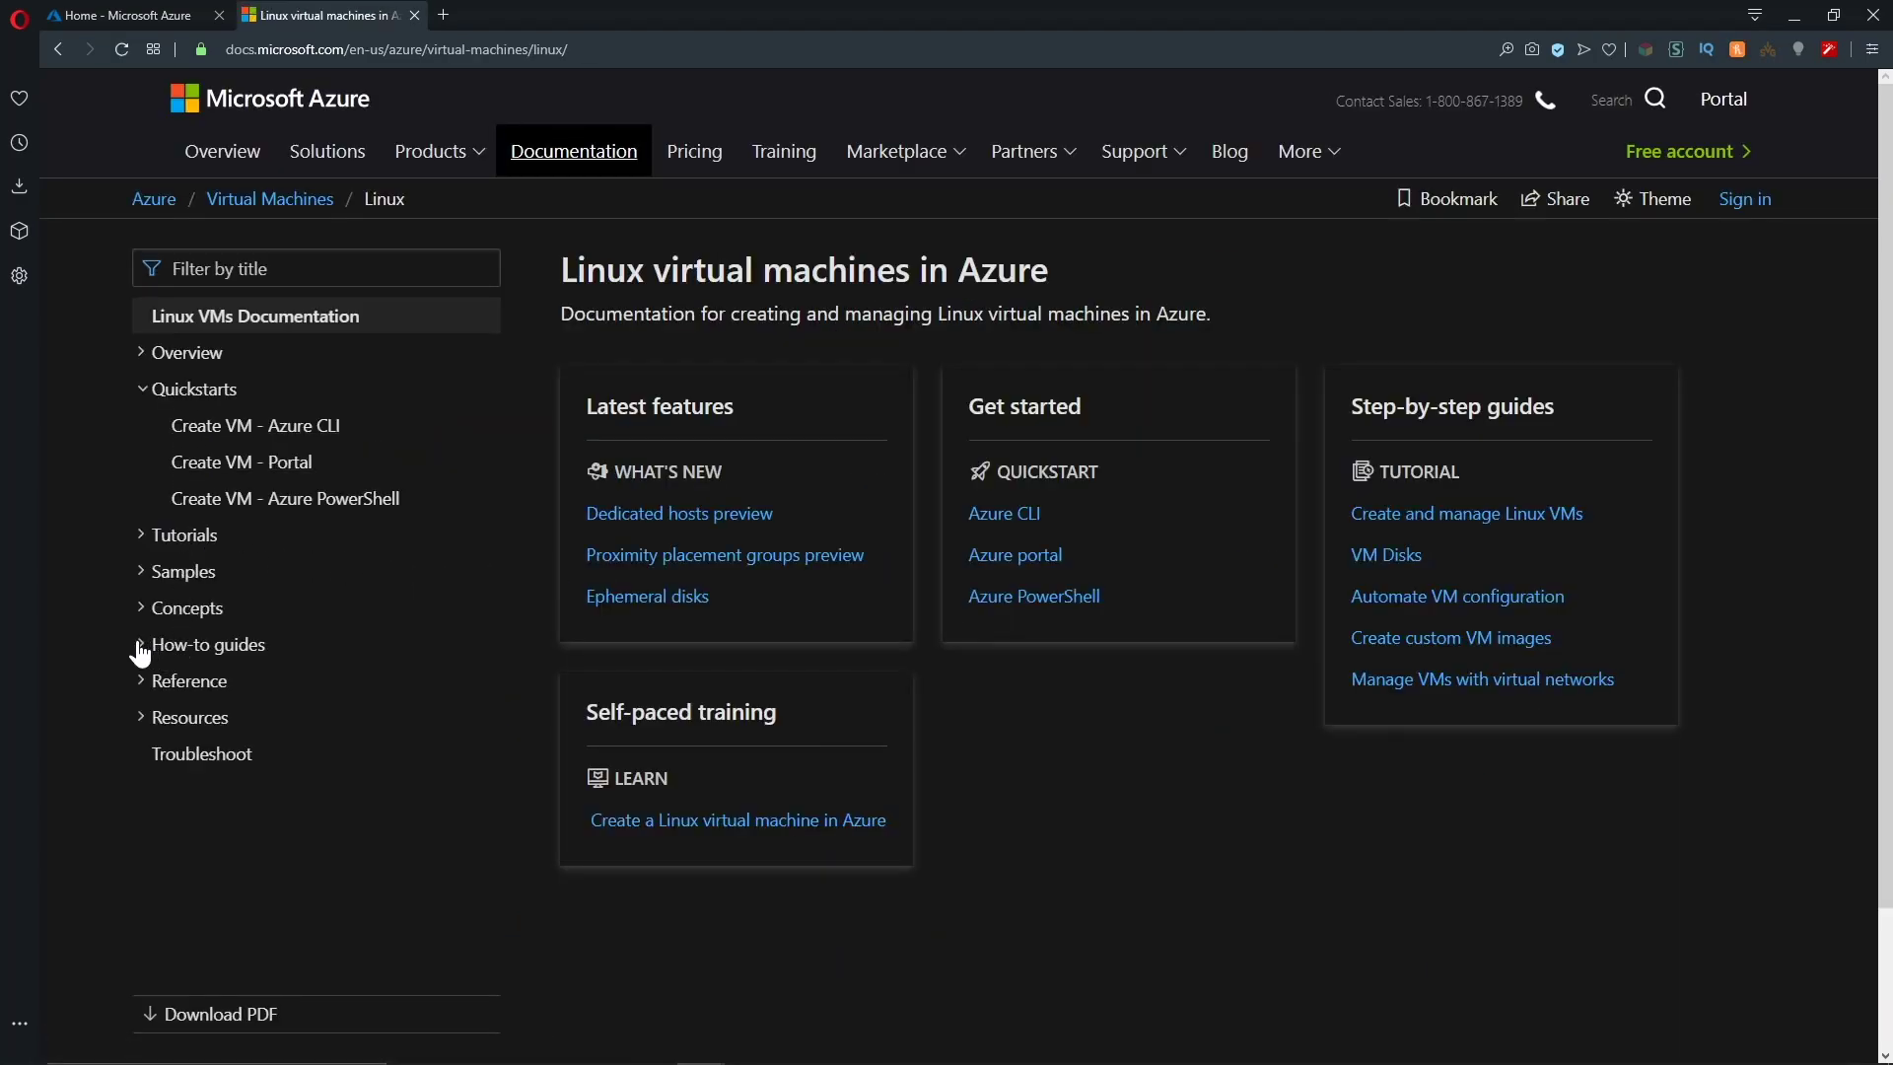
left_click(140, 647)
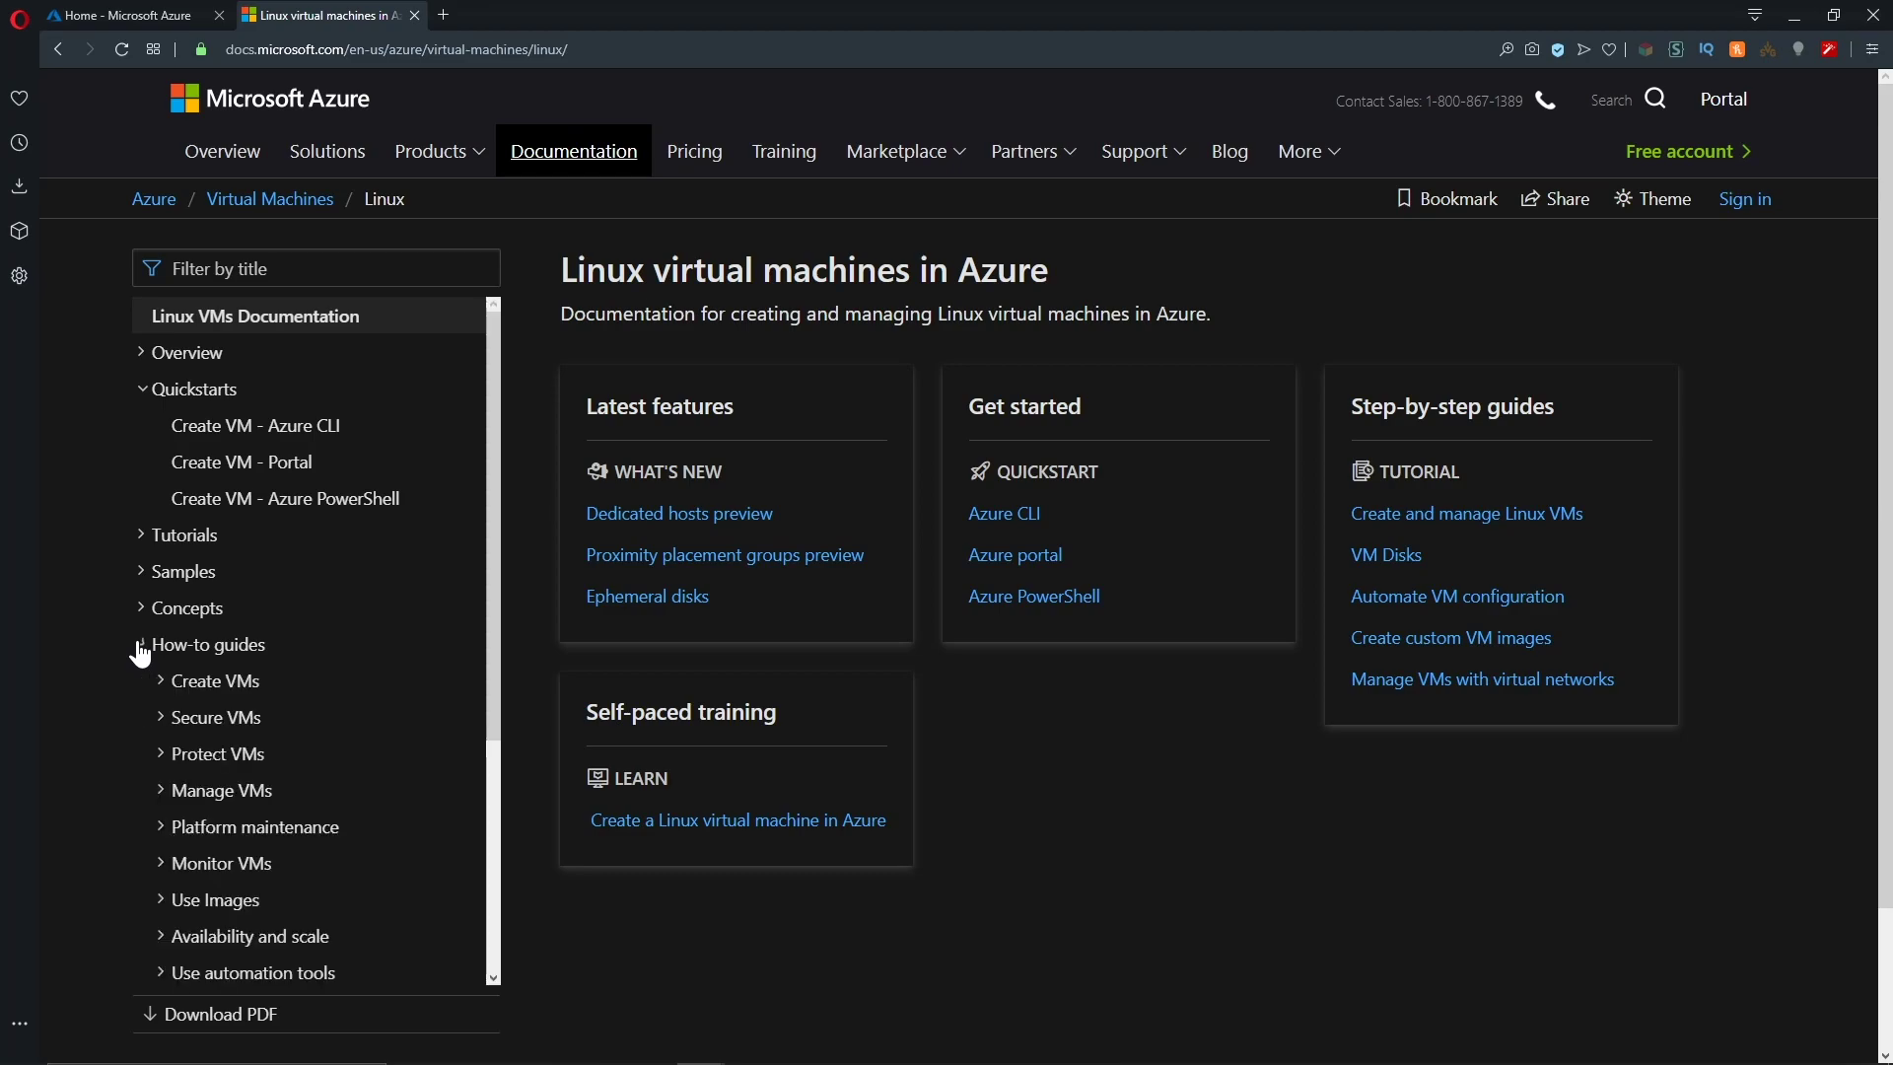
left_click(162, 789)
scroll(160, 790, "down", 5)
scroll(159, 790, "down", 2)
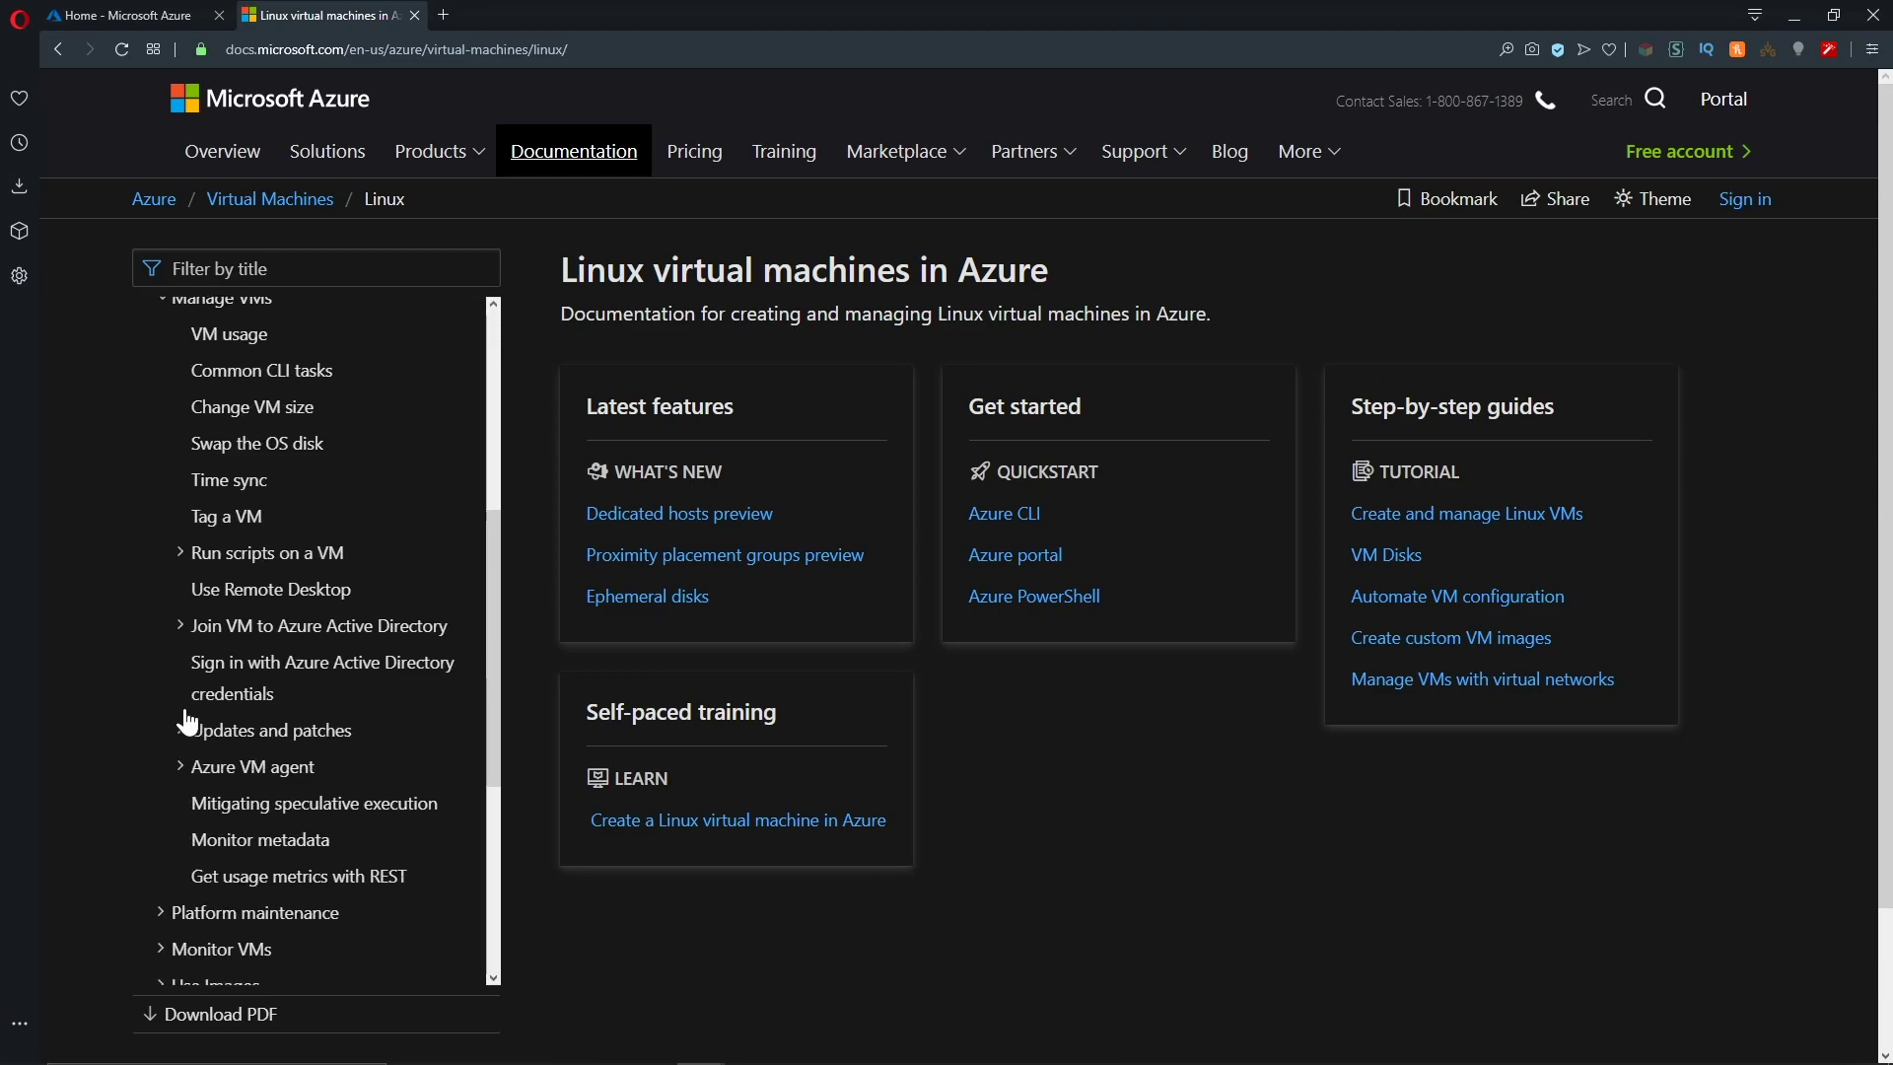
left_click(285, 675)
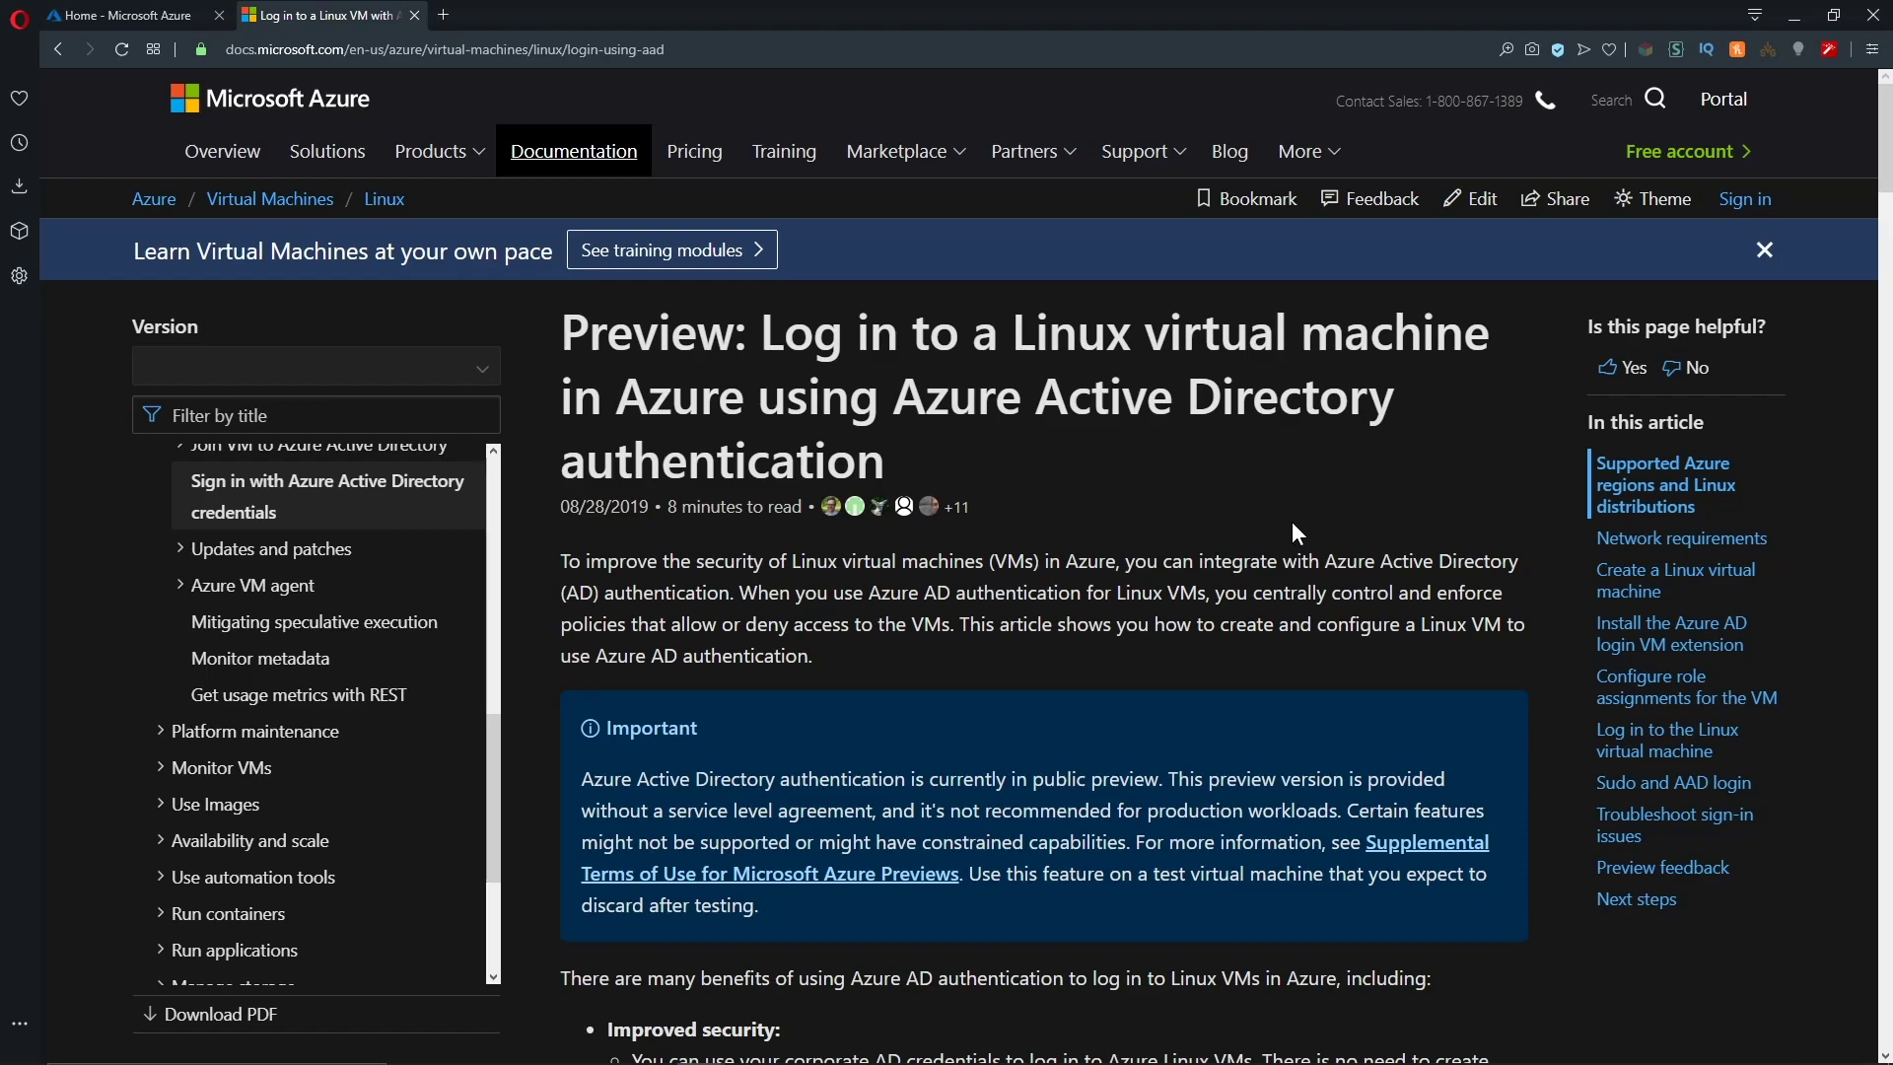
Step: Review the Linux VM outbound access requirement, required endpoint list, and network security groups note
left_click(1655, 539)
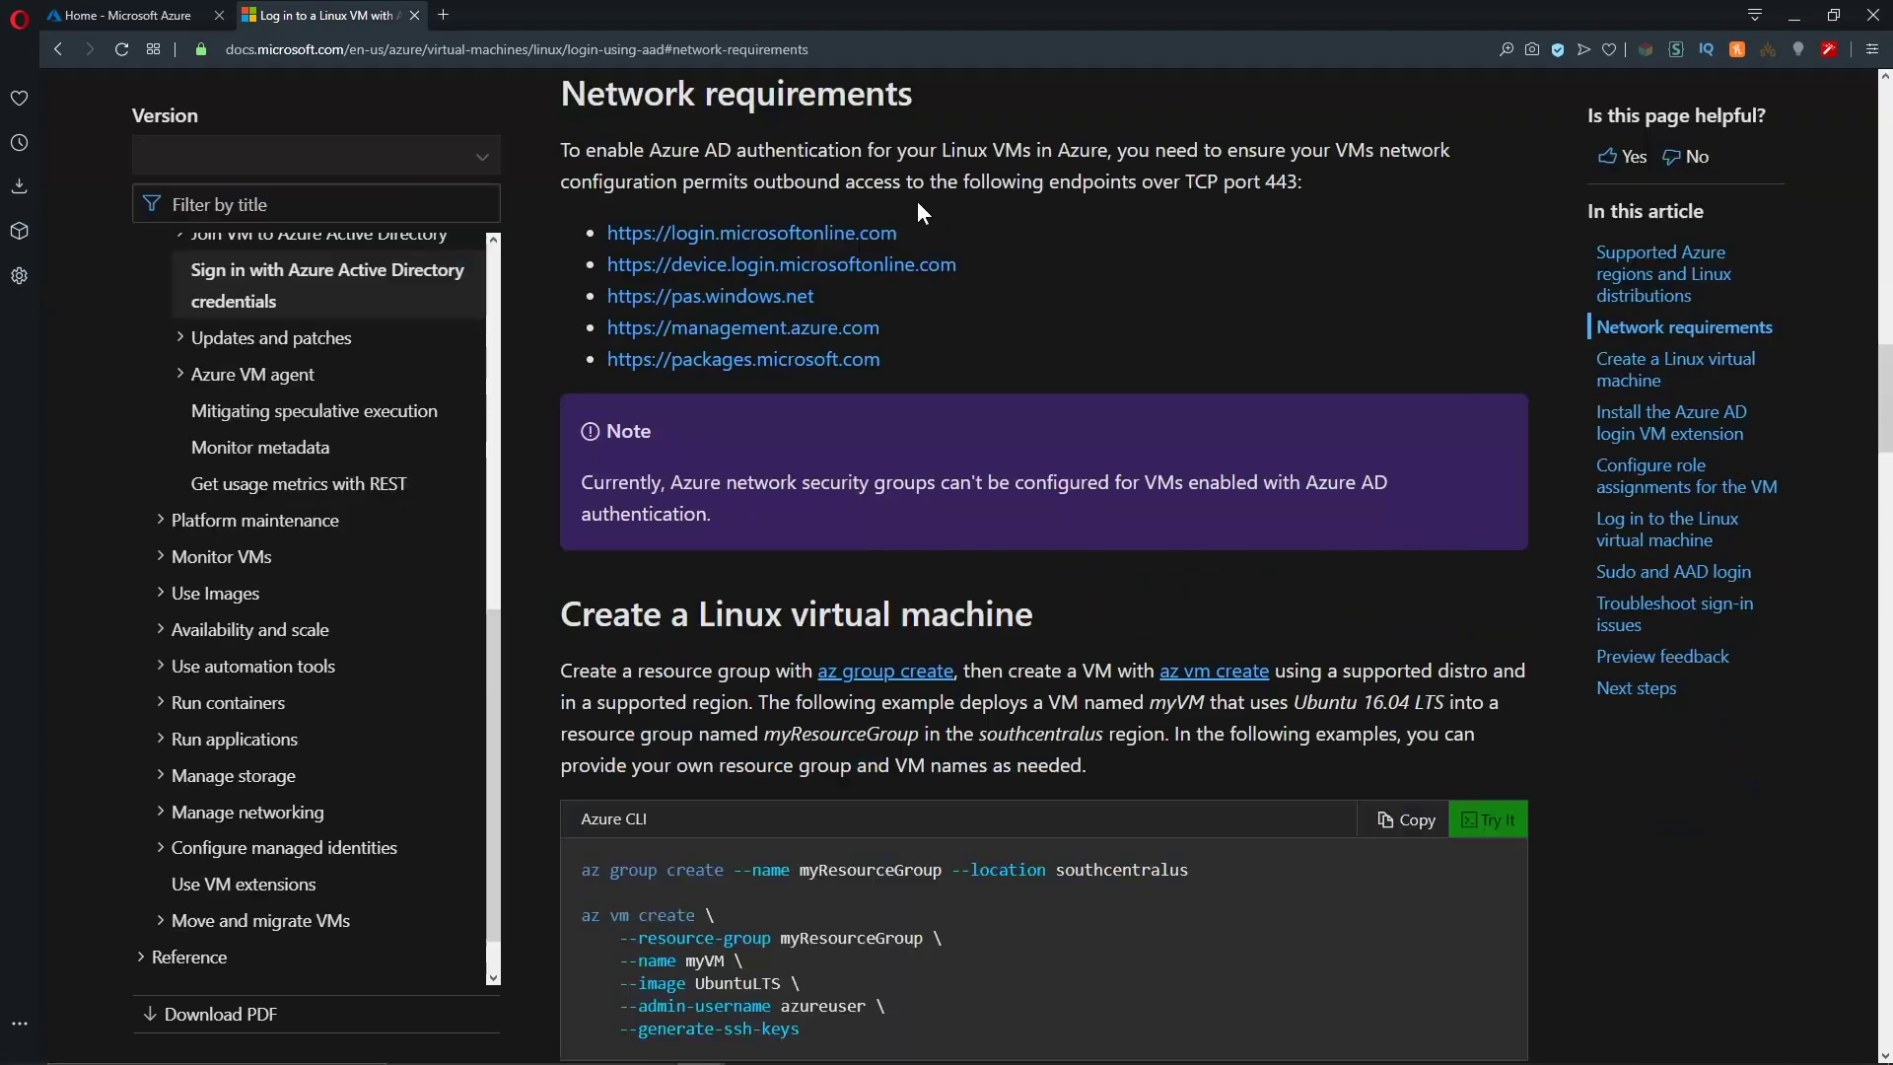
left_click_drag(704, 181, 1318, 187)
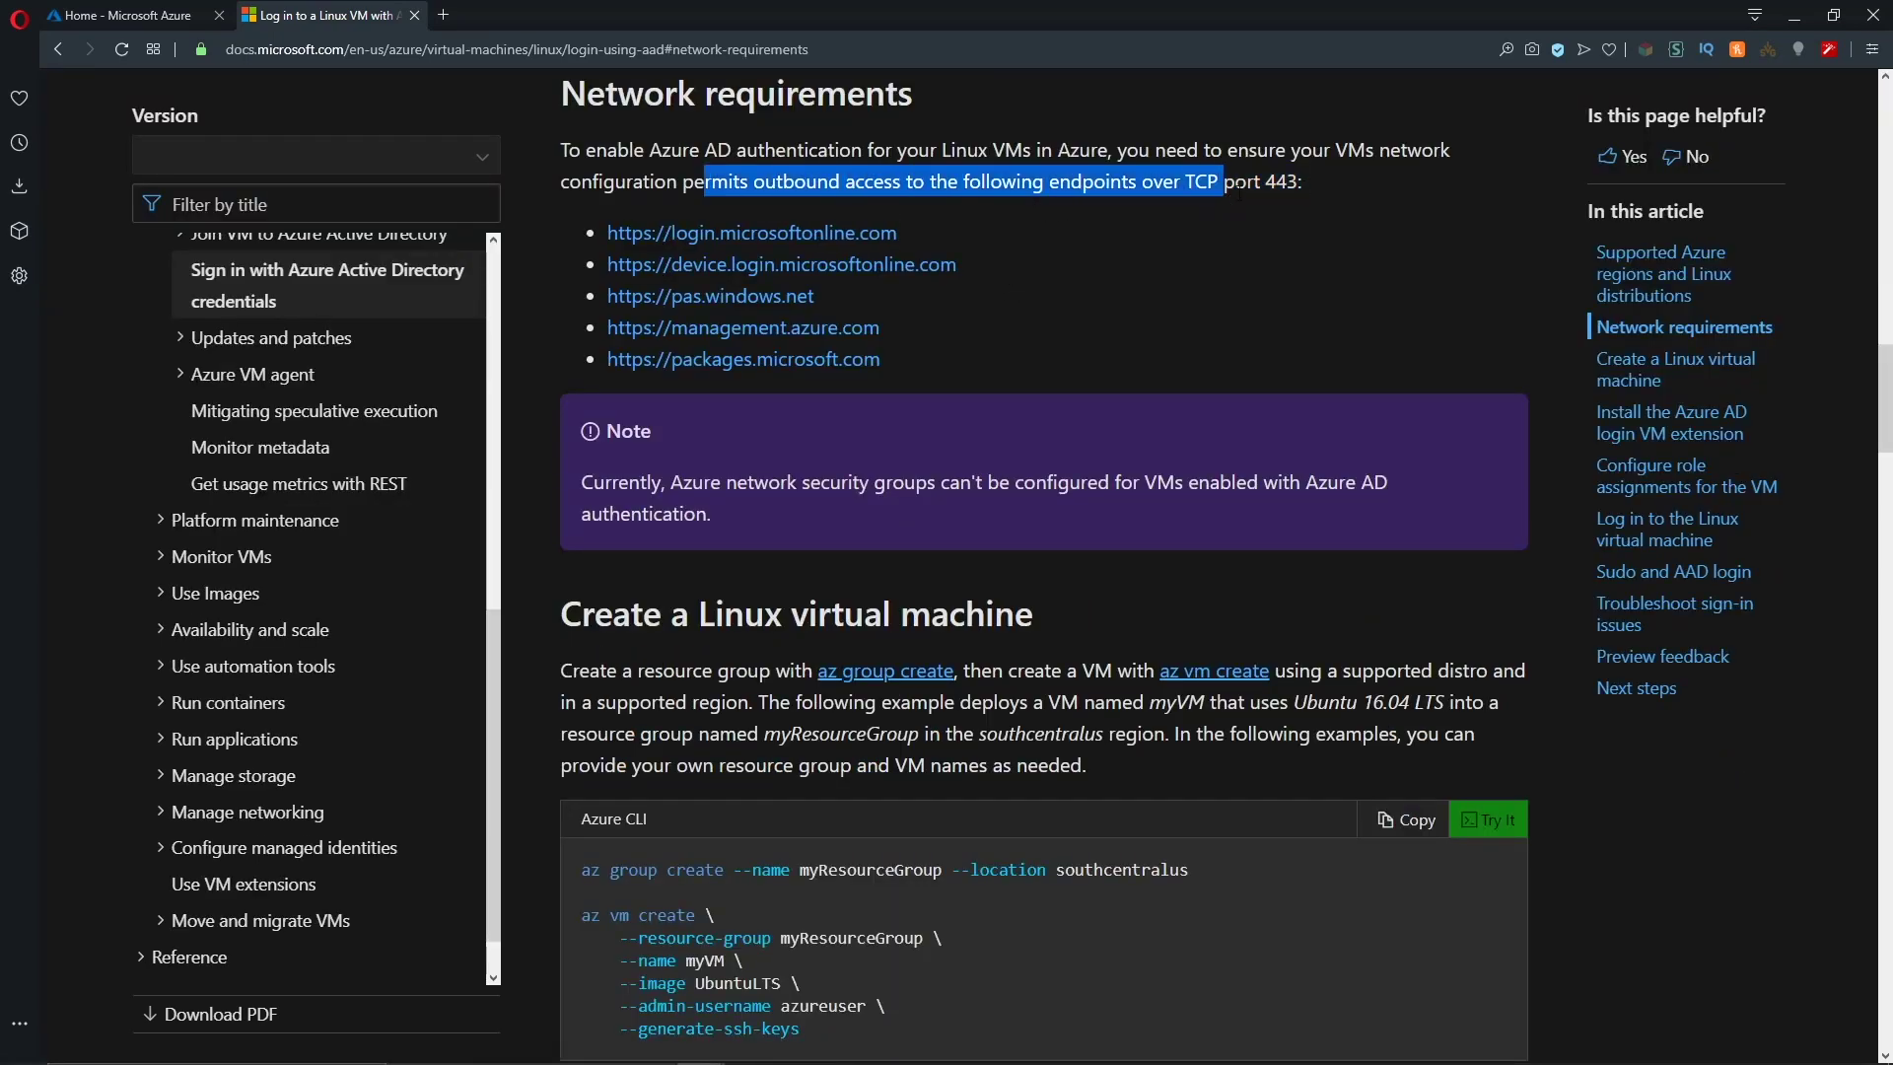
left_click(1319, 188)
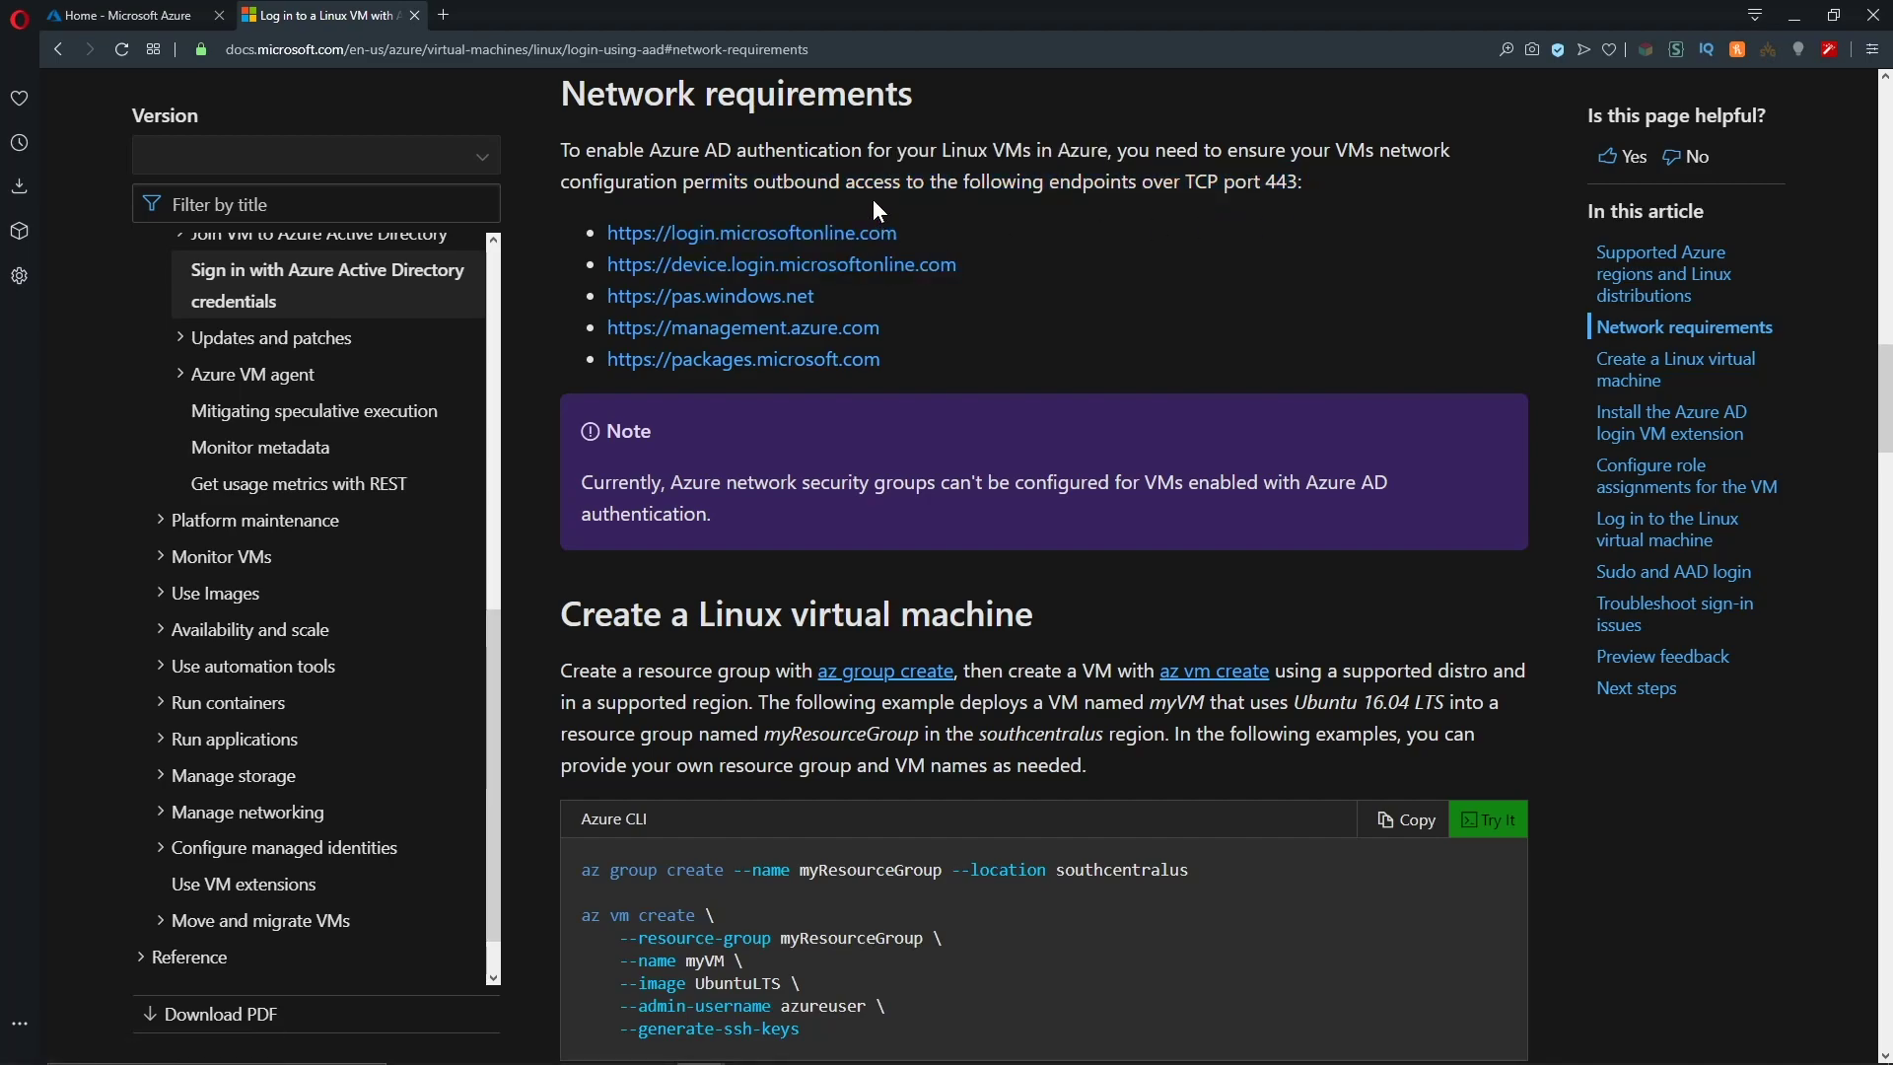
double_click(878, 232)
left_click_drag(949, 232, 983, 345)
left_click(1015, 344)
left_click_drag(671, 482, 945, 482)
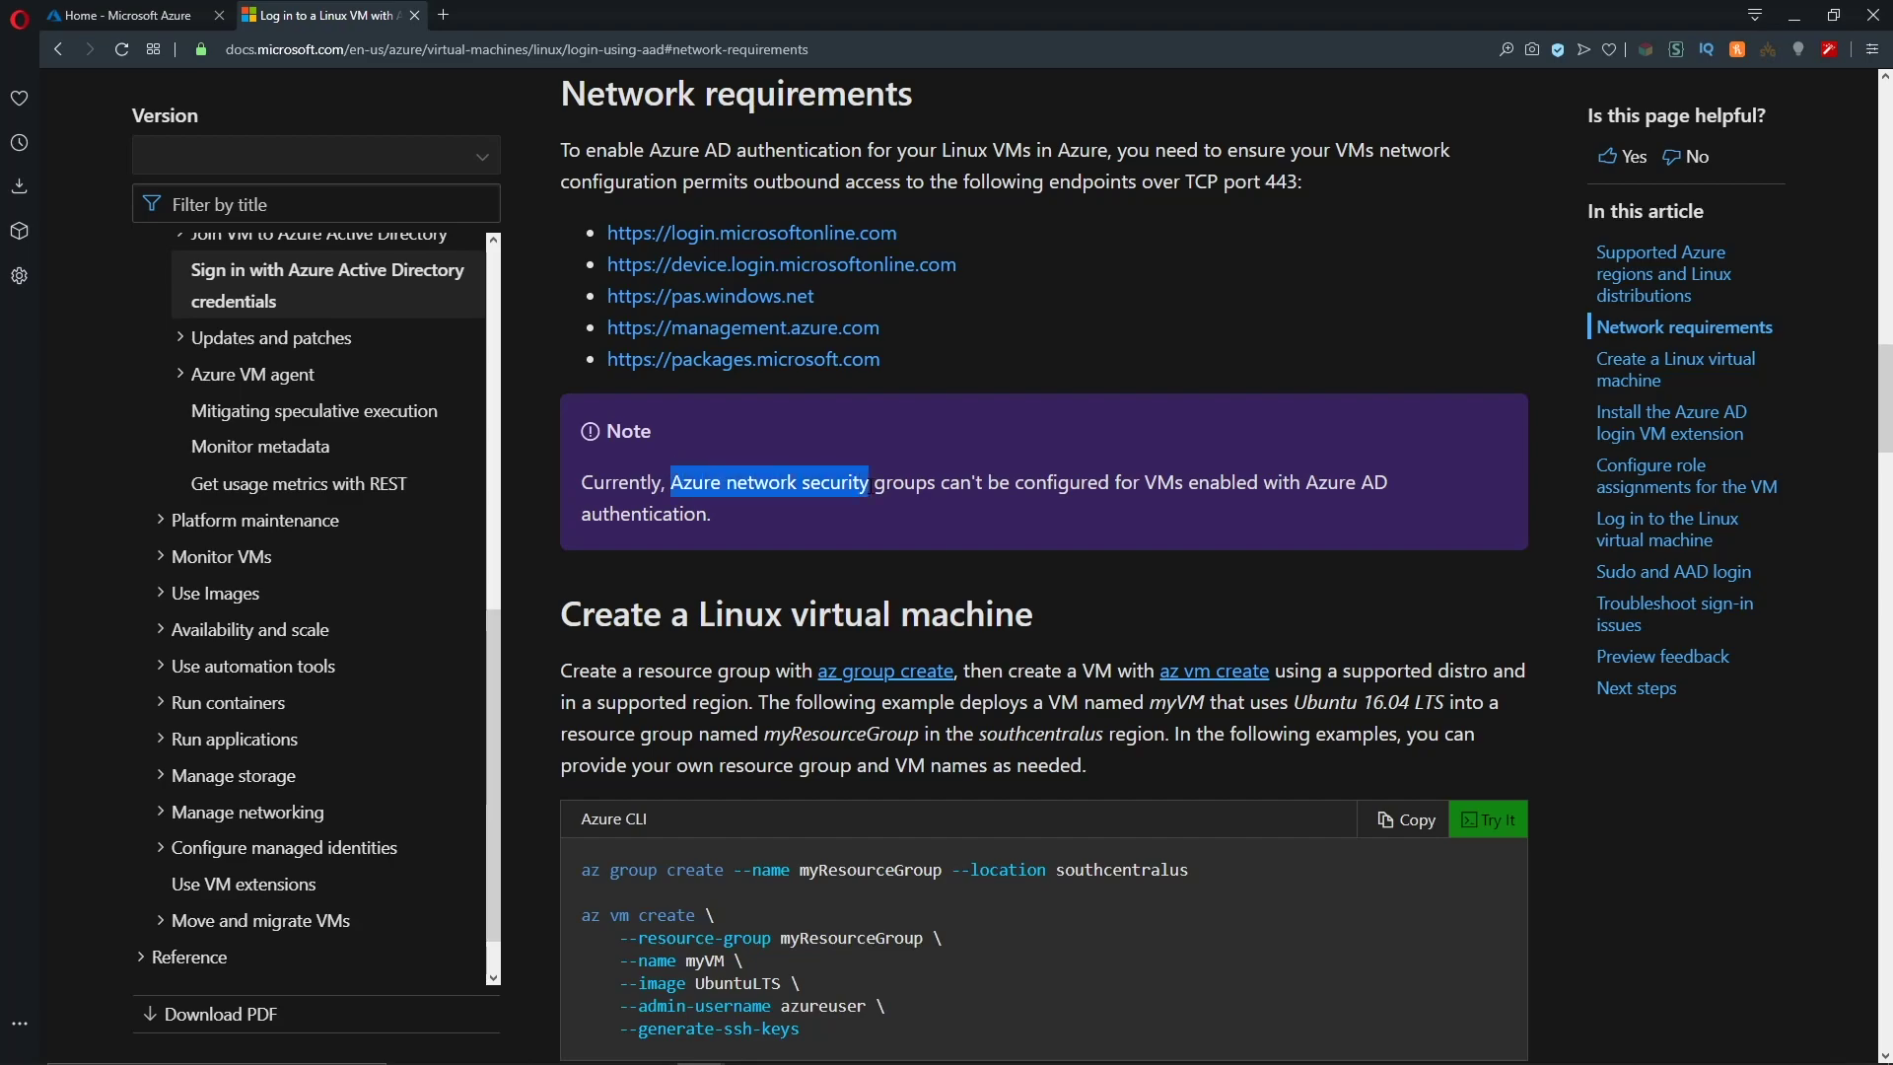
left_click(966, 557)
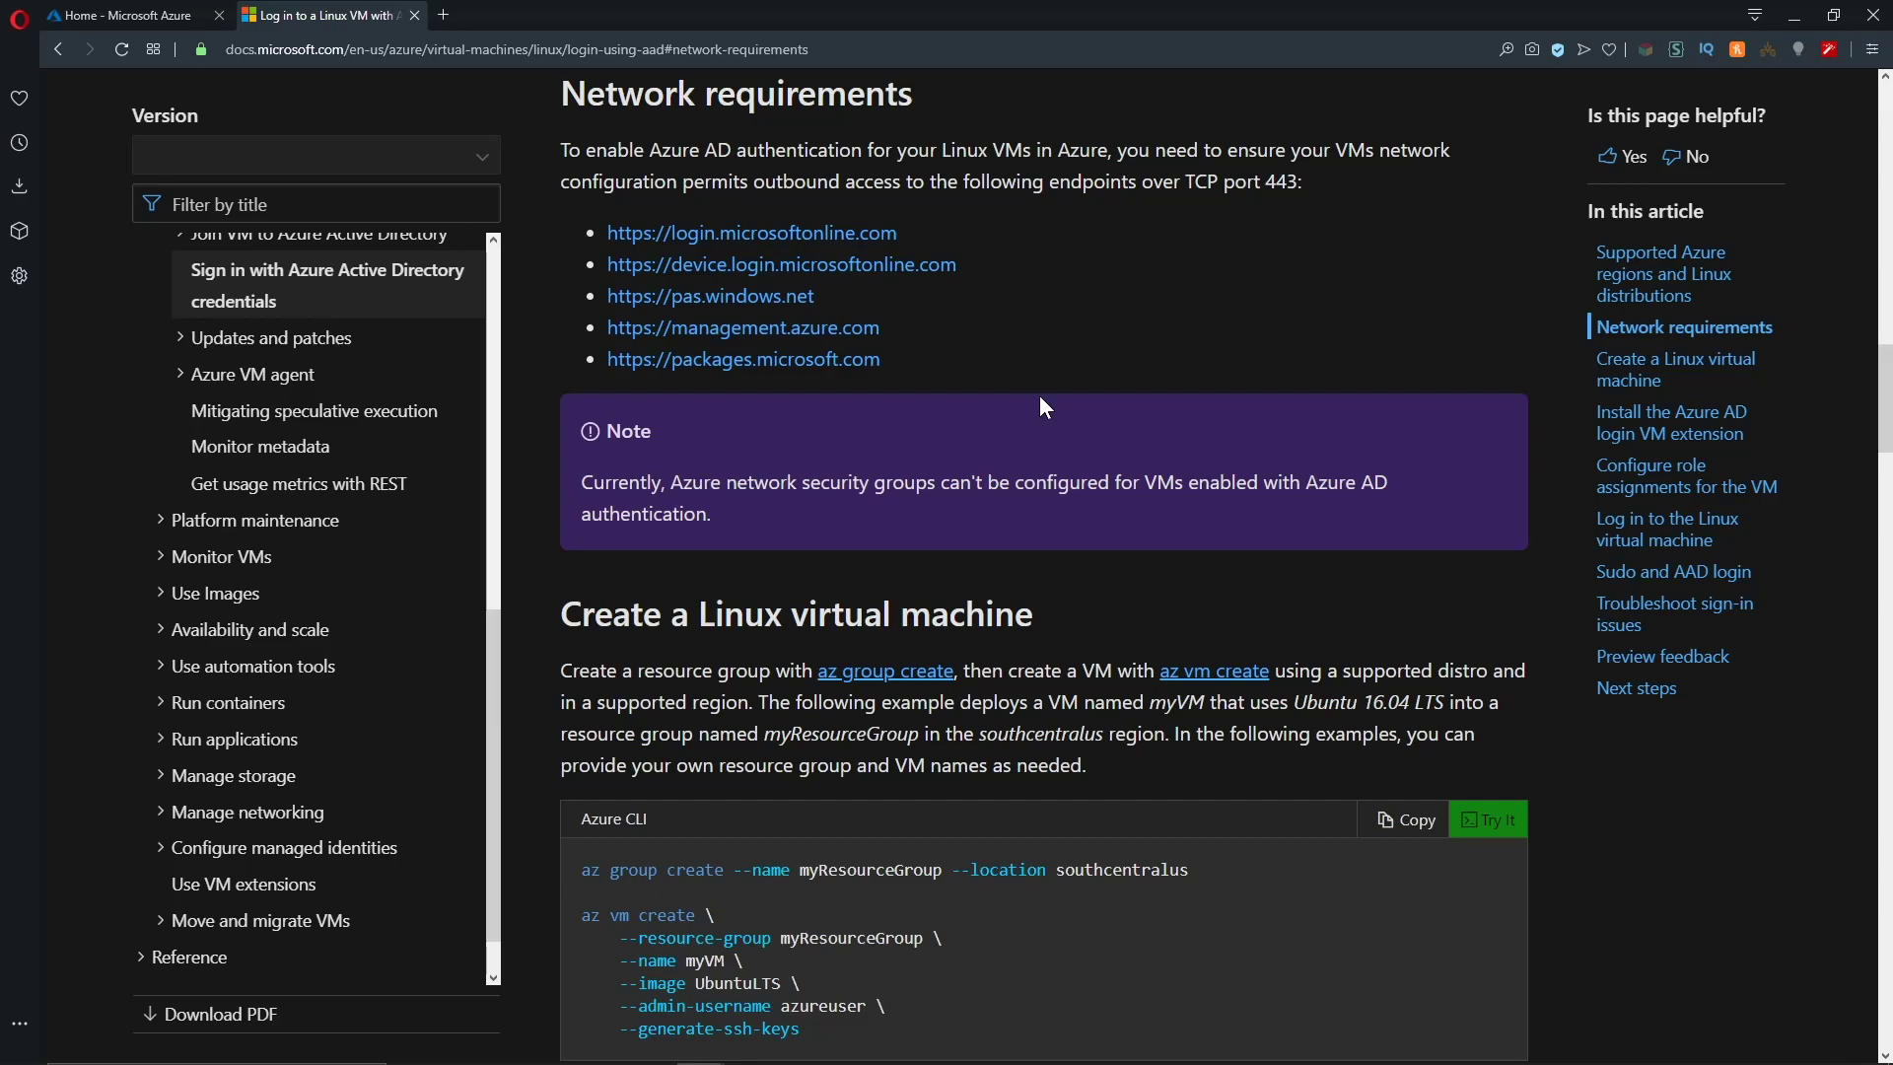
scroll(1040, 396, "up", 5)
scroll(1040, 395, "up", 5)
scroll(1040, 396, "up", 3)
Step: Return to the documentation home and open the Azure Active Directory docs under Identity products
left_click(595, 164)
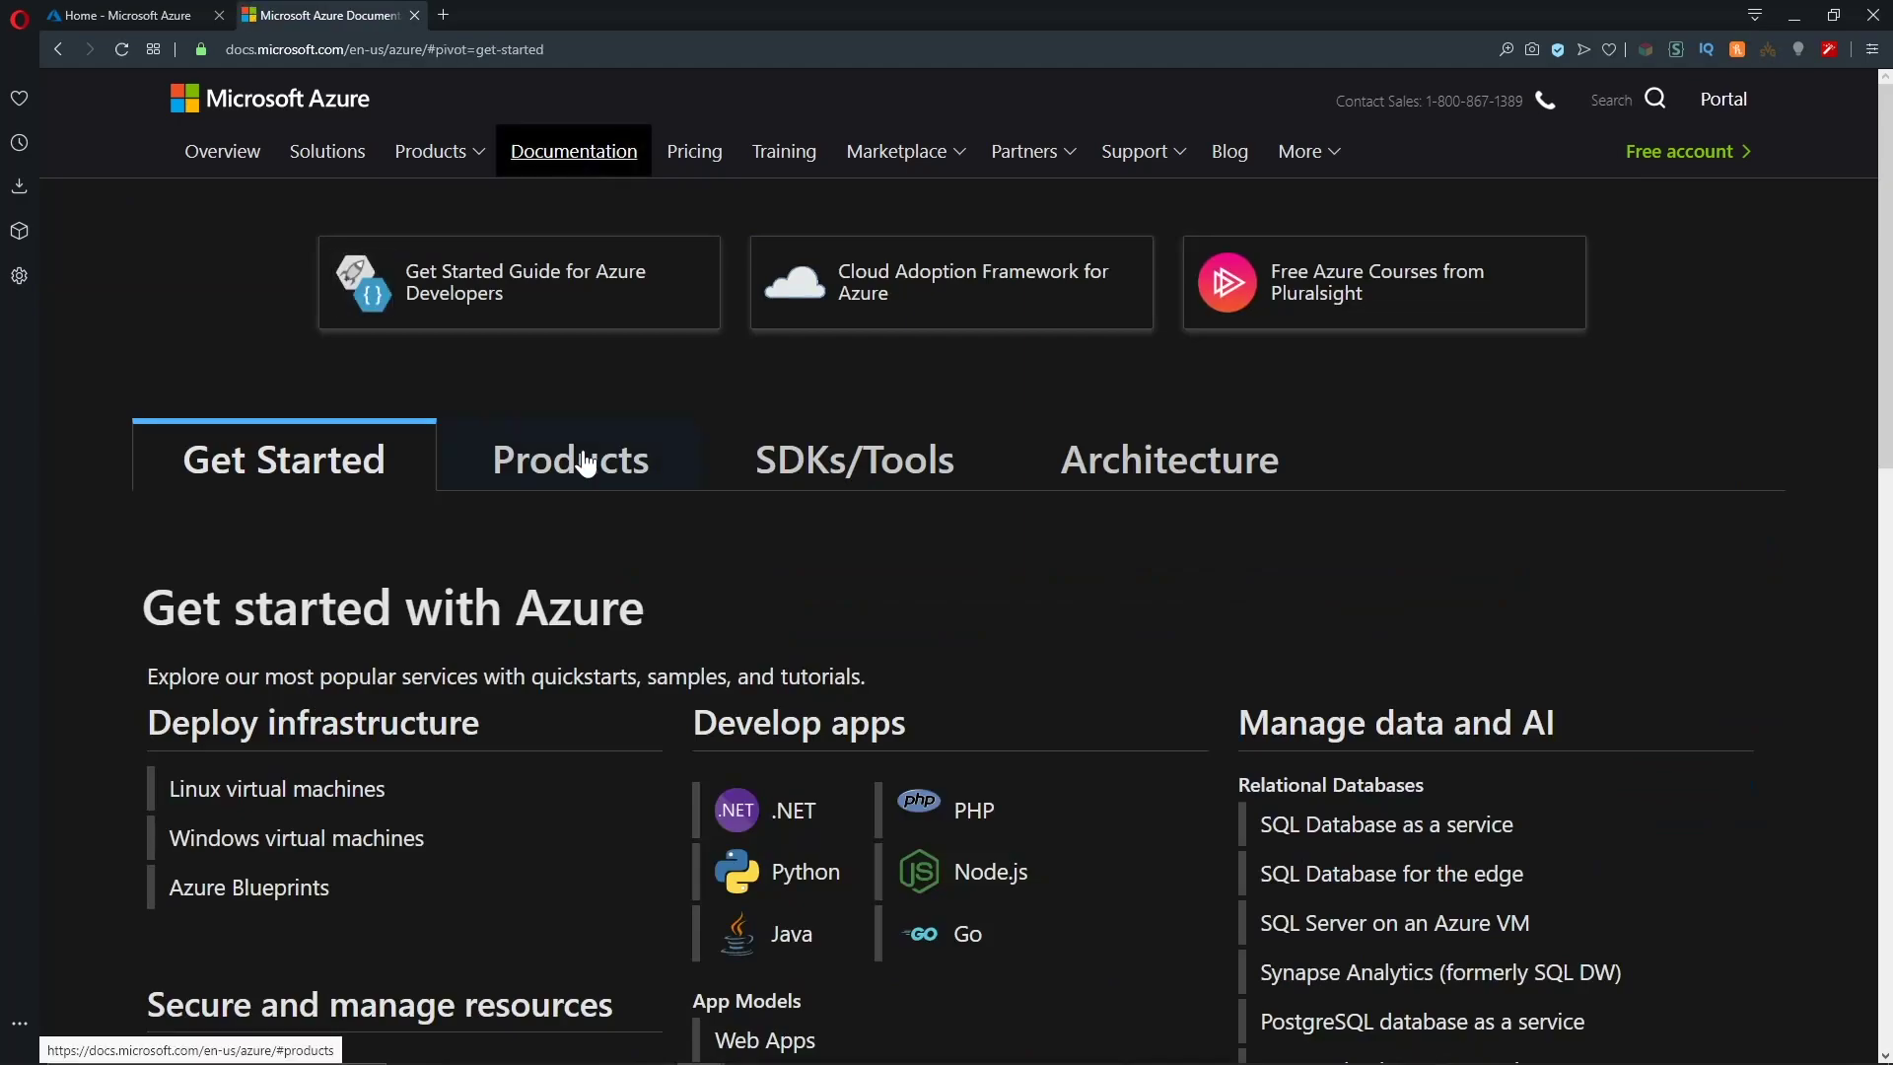
left_click(570, 459)
scroll(285, 506, "down", 3)
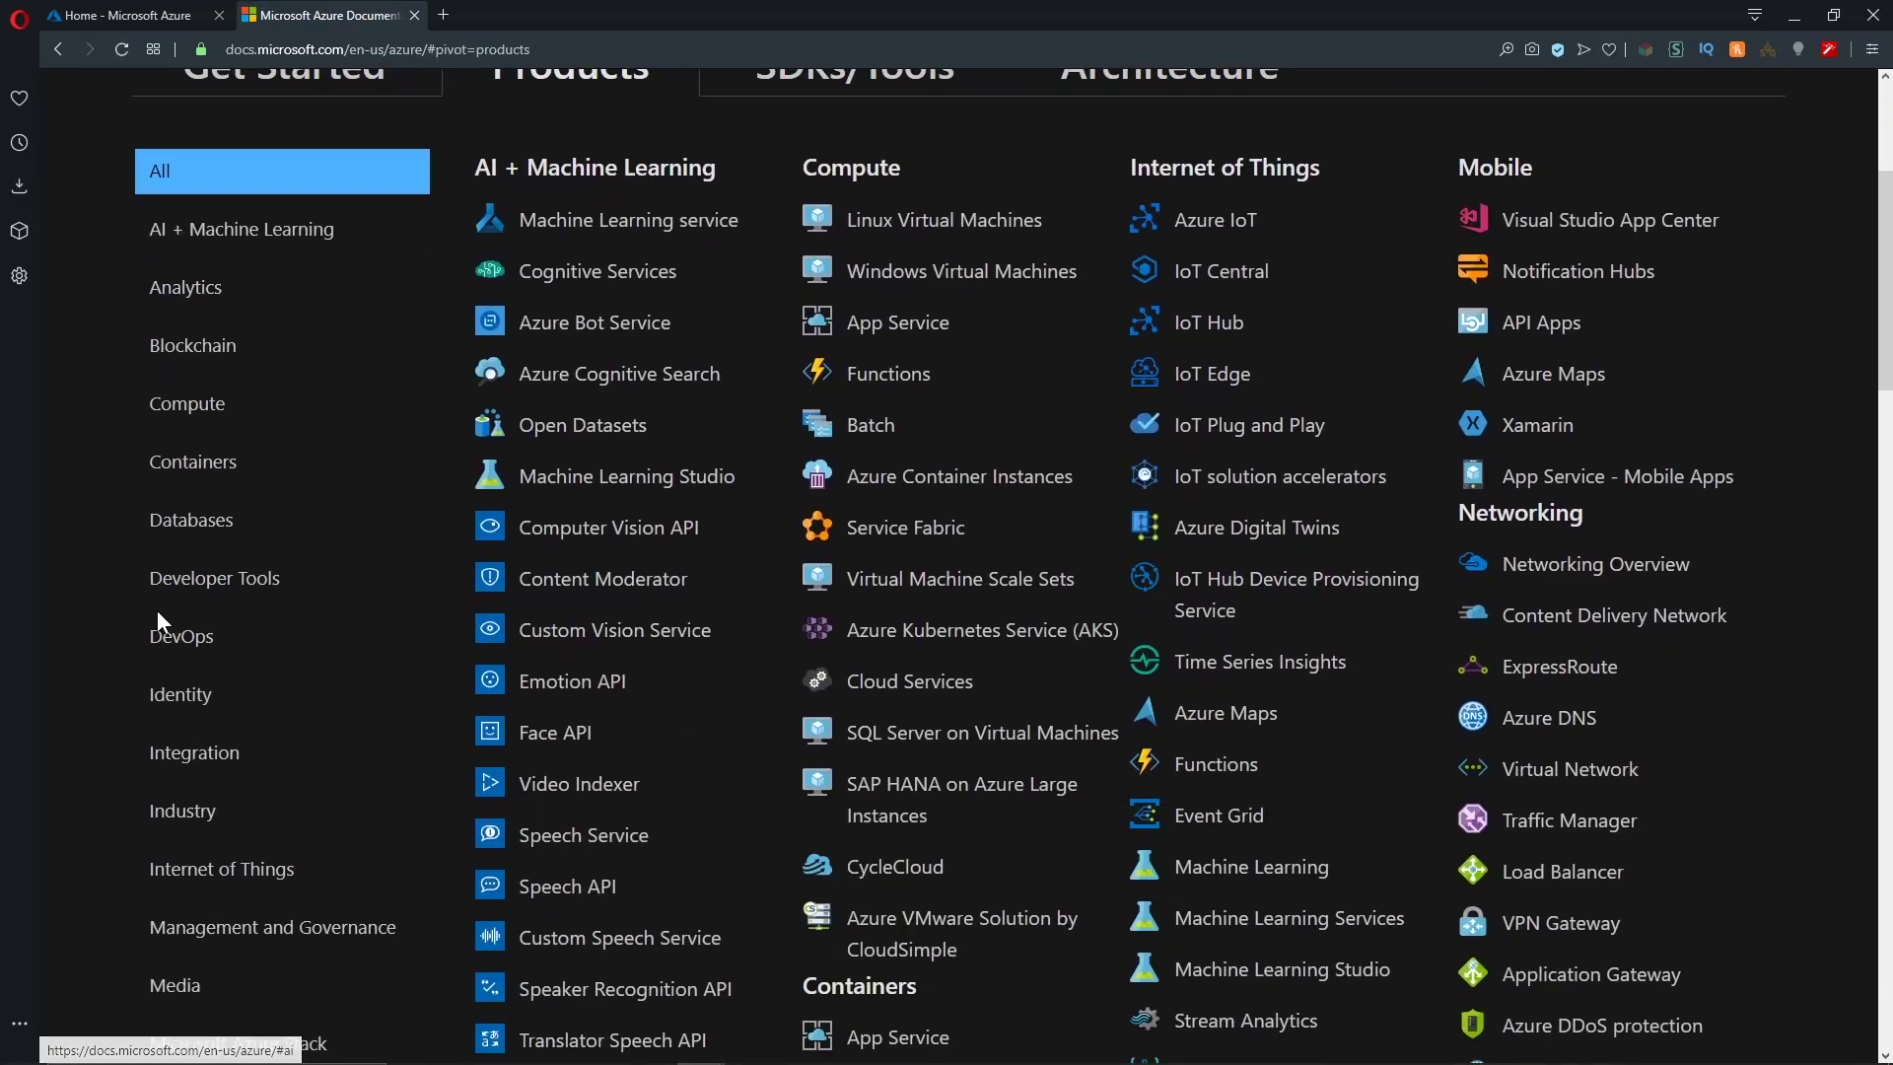
left_click(189, 695)
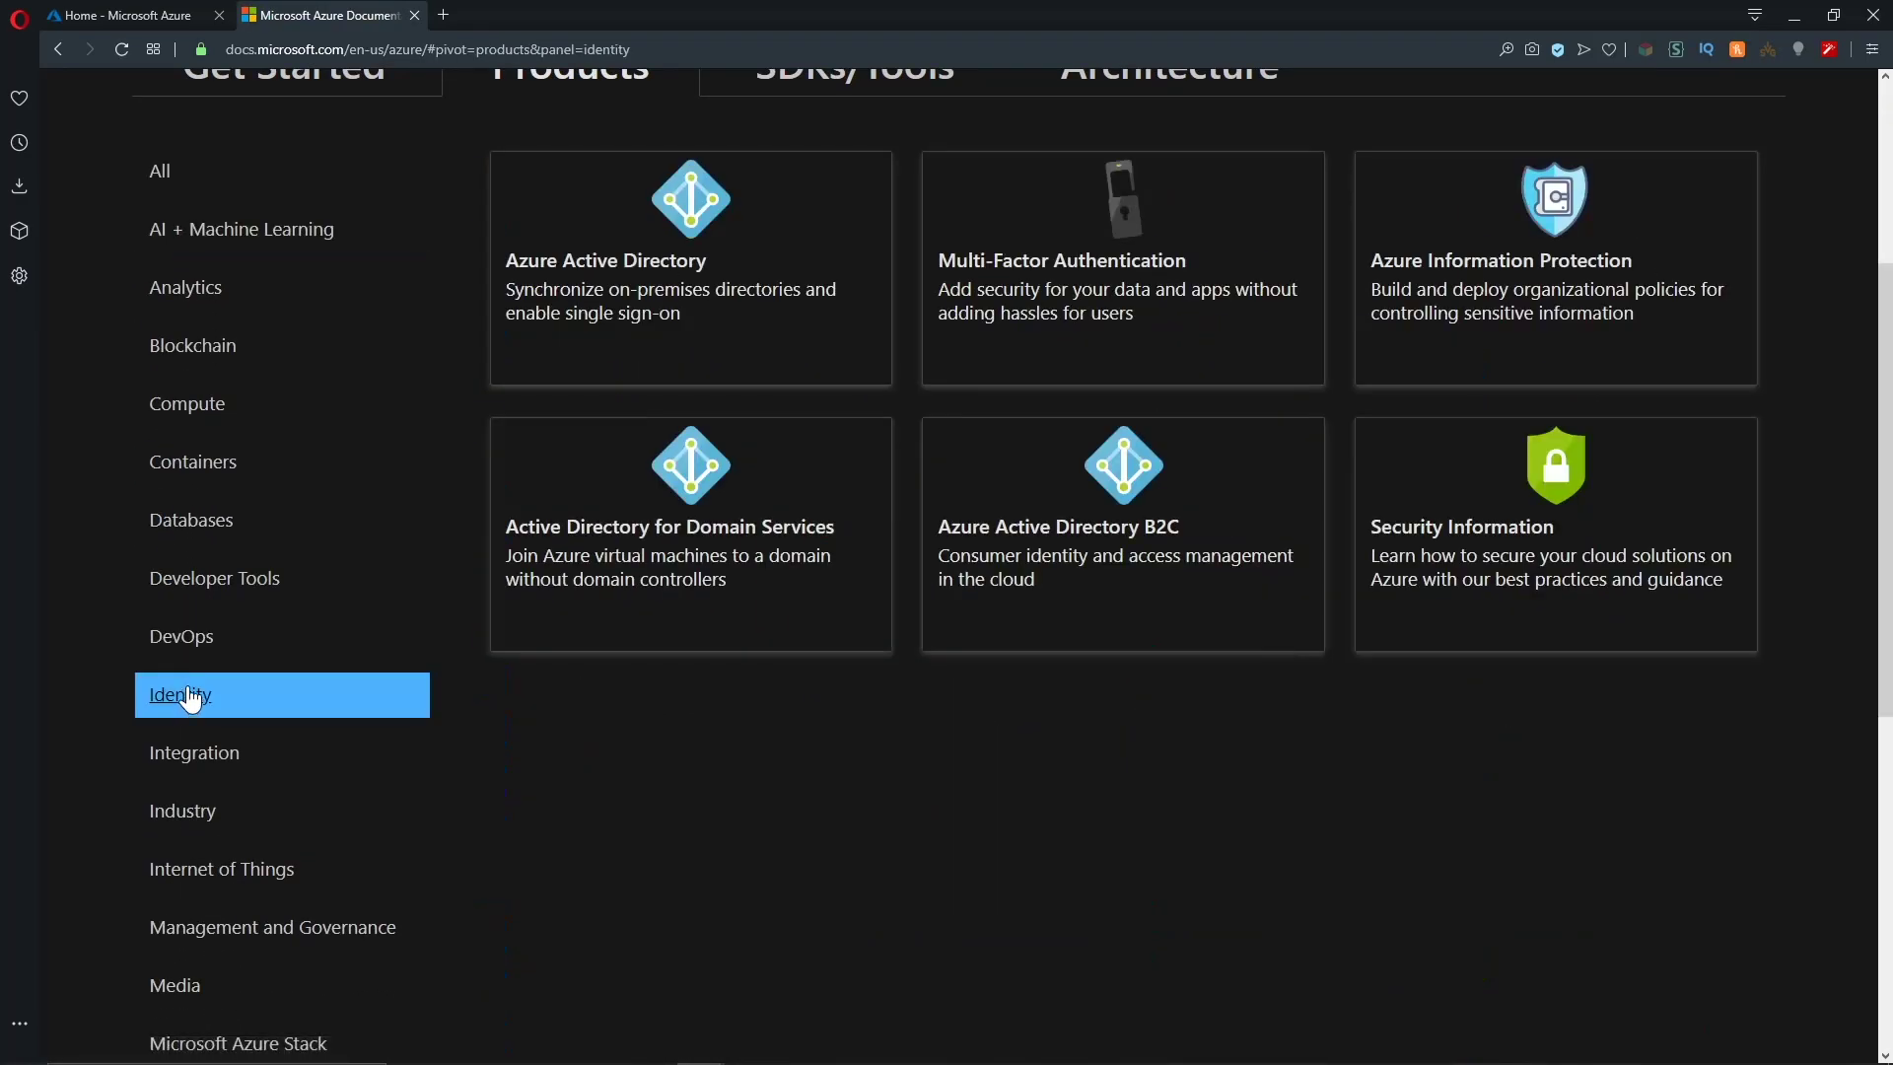
left_click(640, 270)
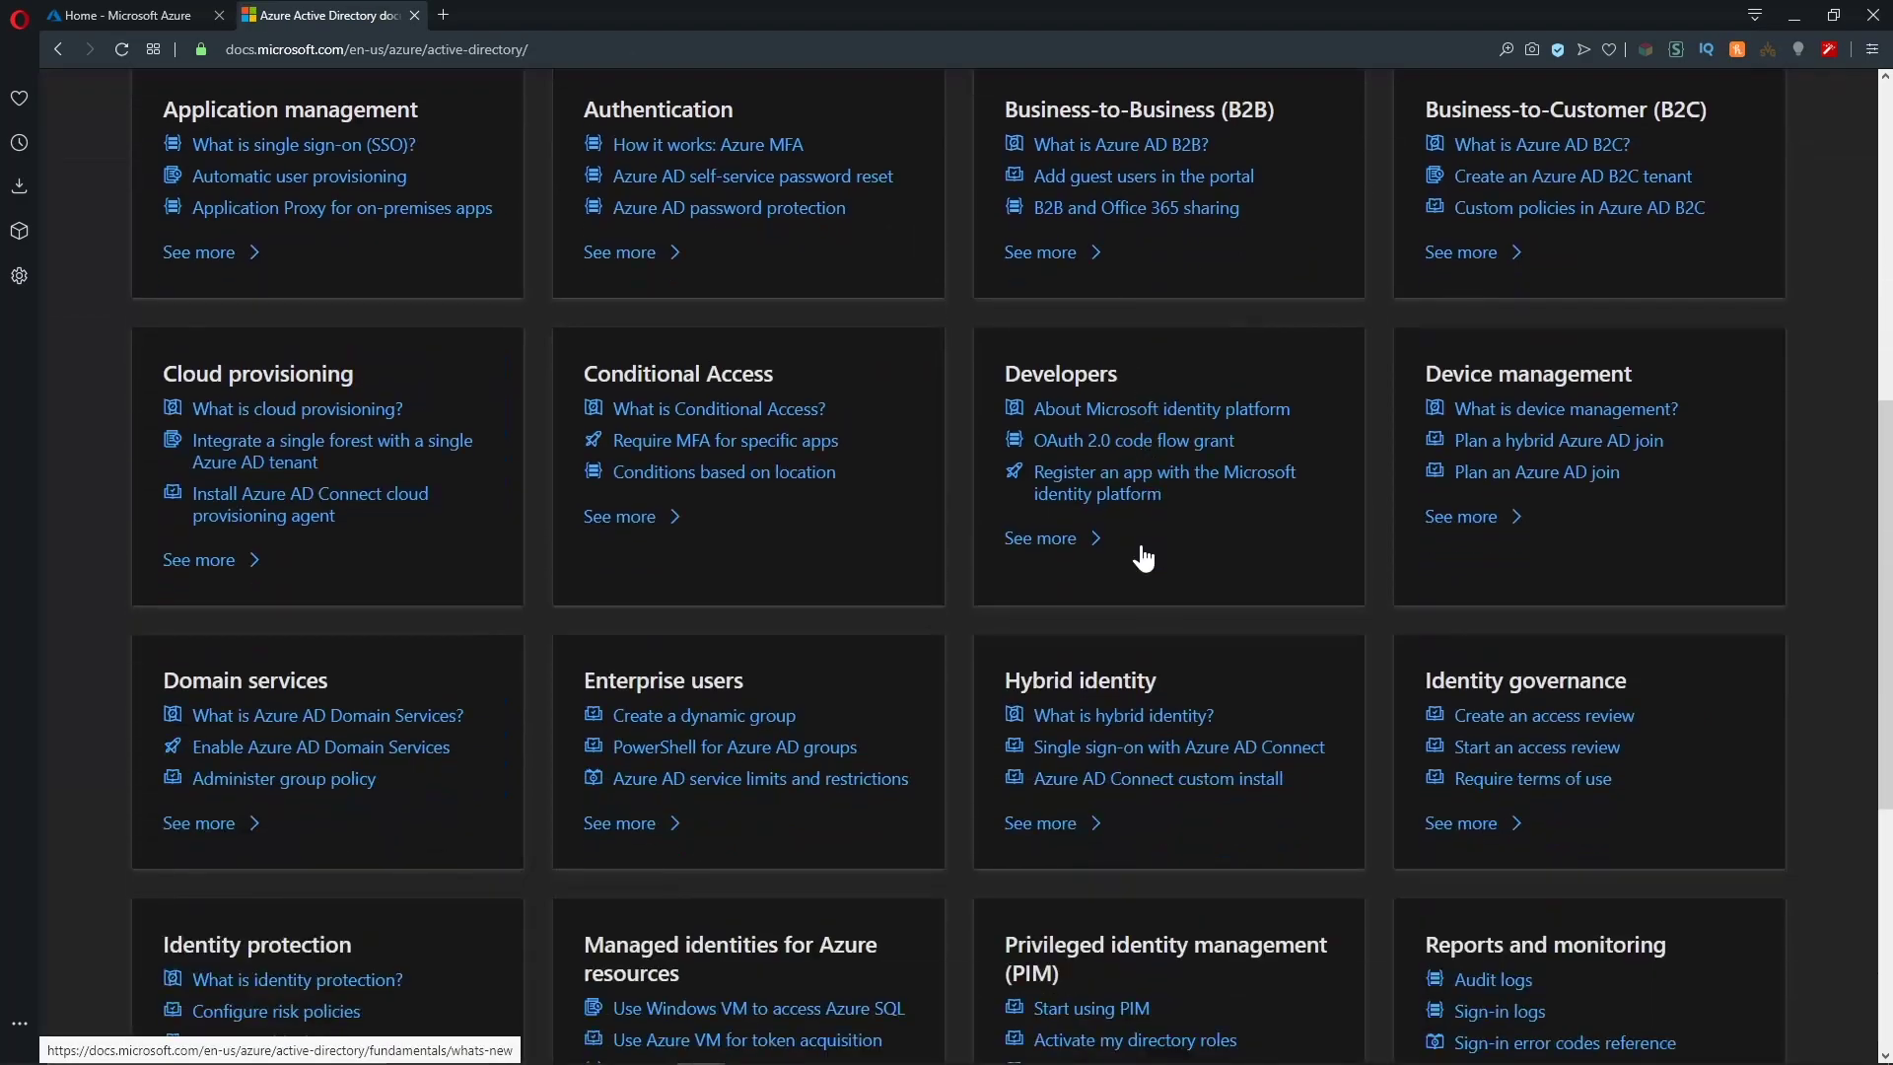
scroll(1143, 558, "down", 1)
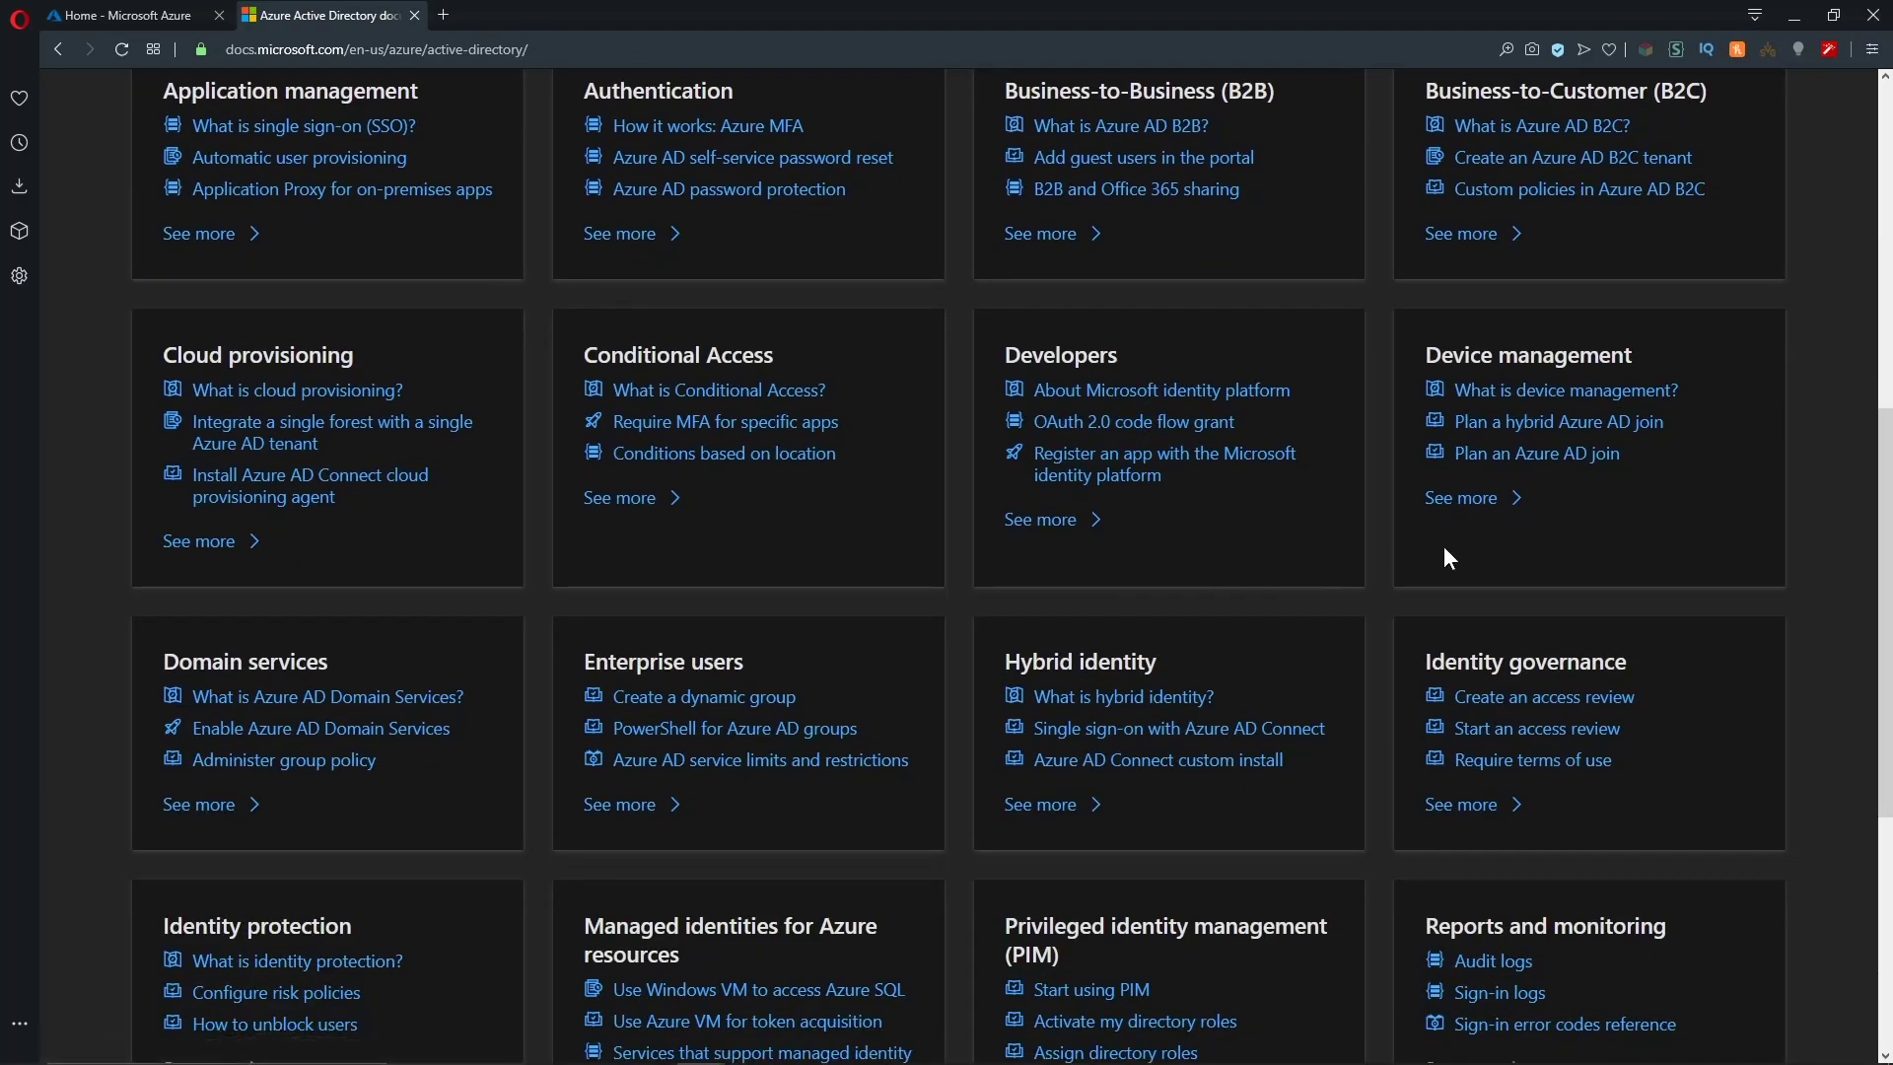
Step: Open the 'Windows Azure VMs and Azure AD' how-to guide from the Device management docs
left_click(1473, 497)
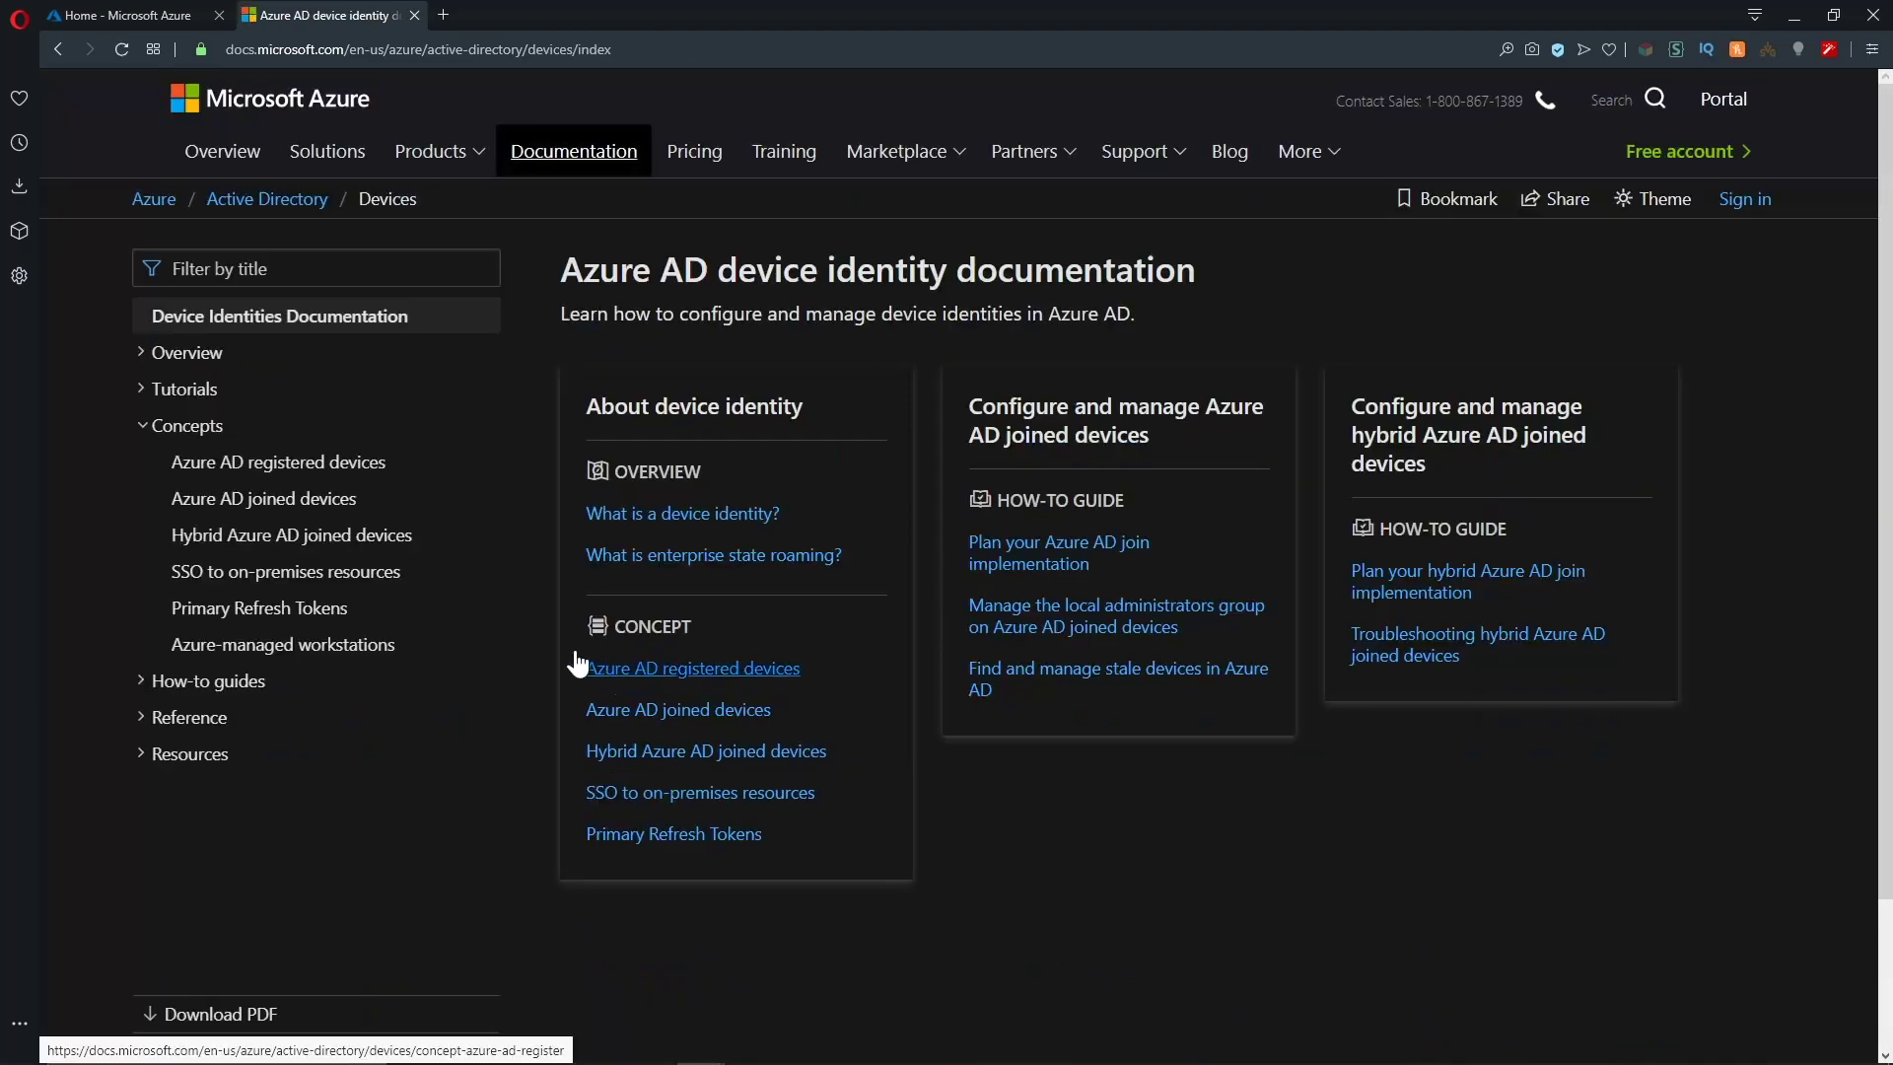
left_click(188, 426)
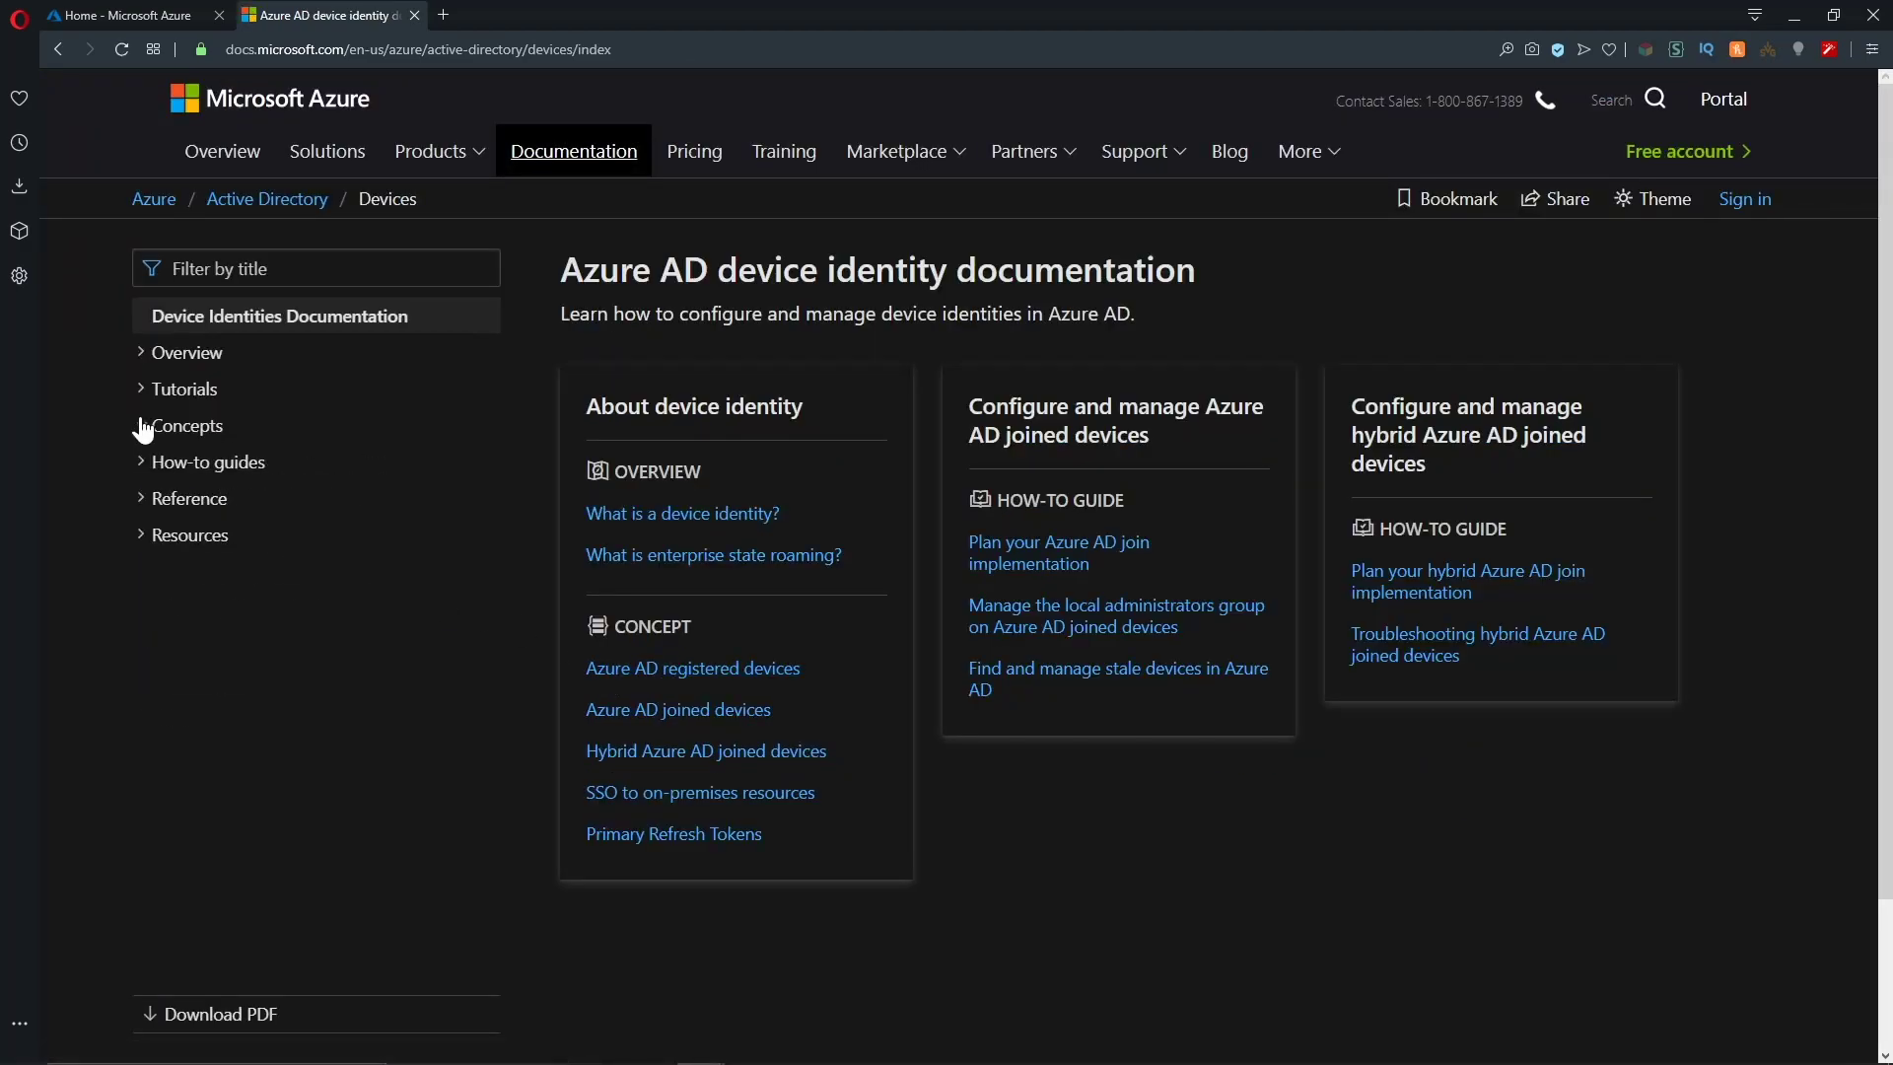
left_click(207, 462)
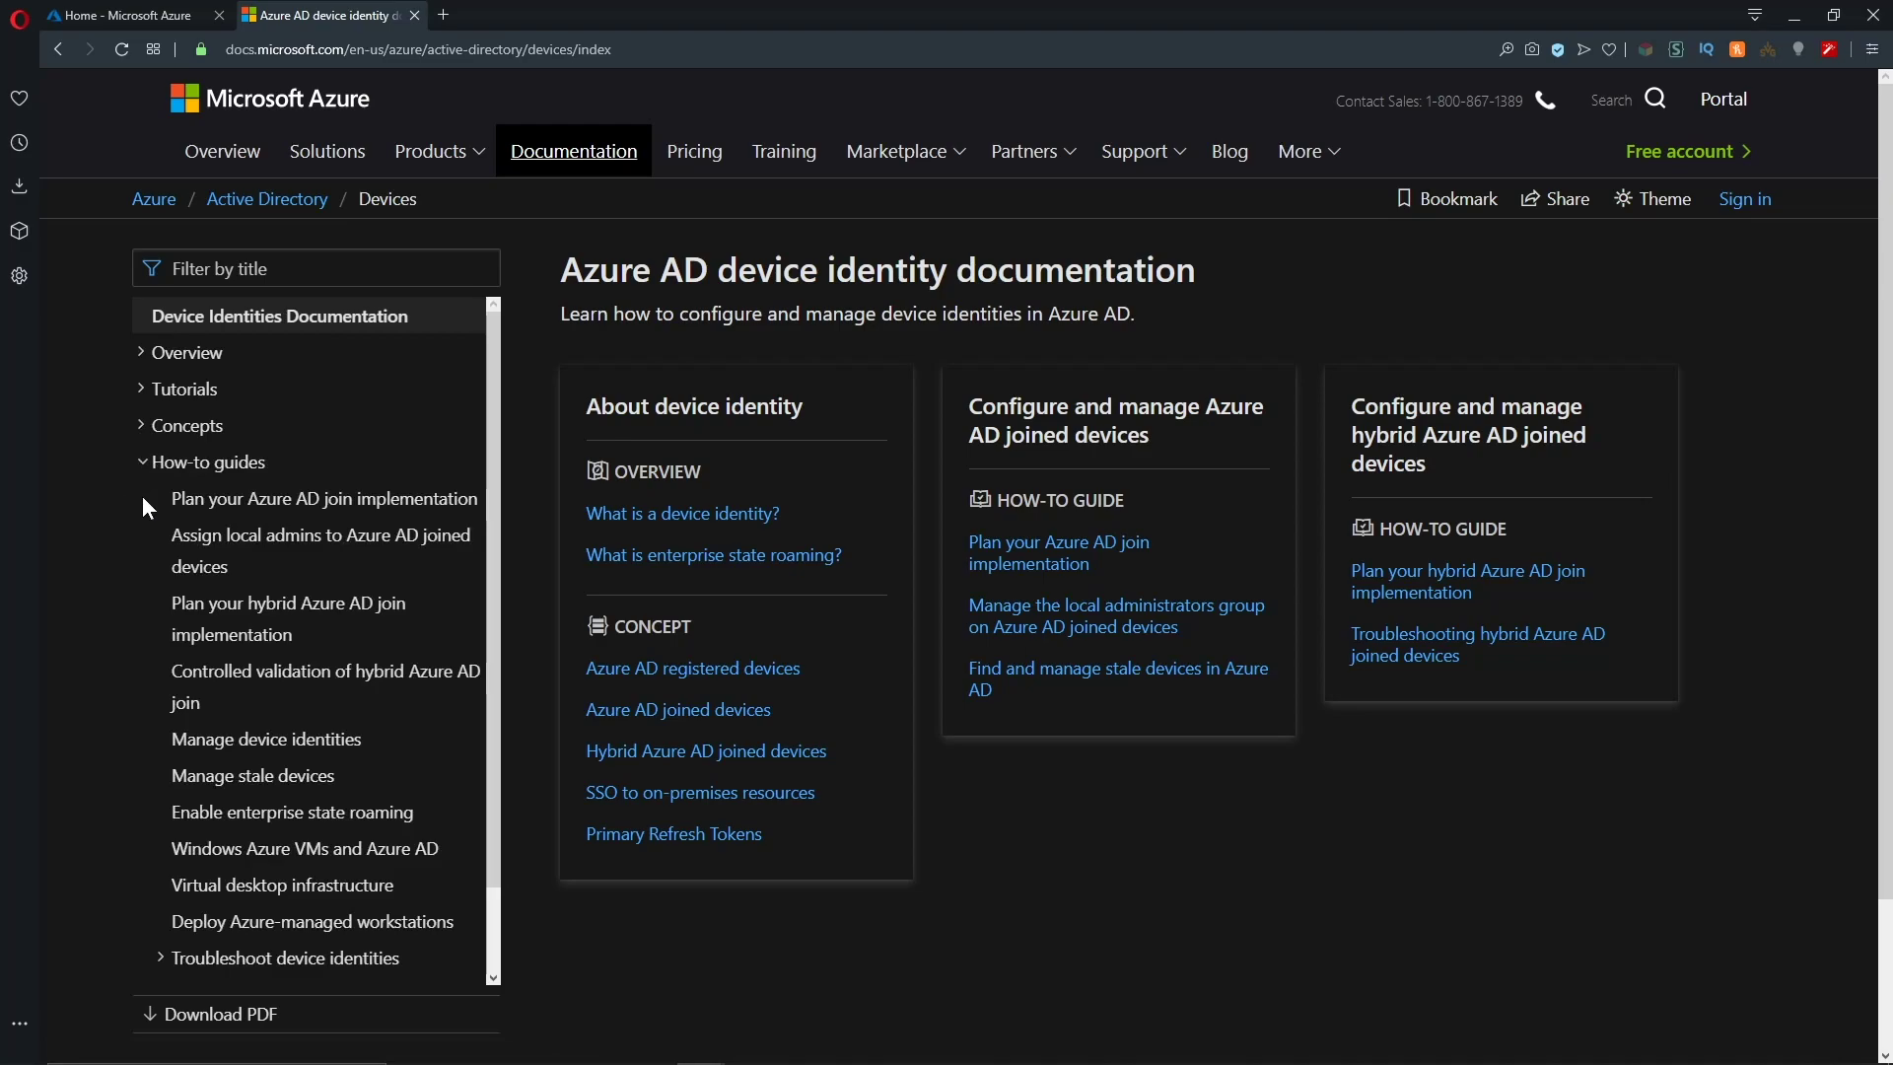
left_click(243, 849)
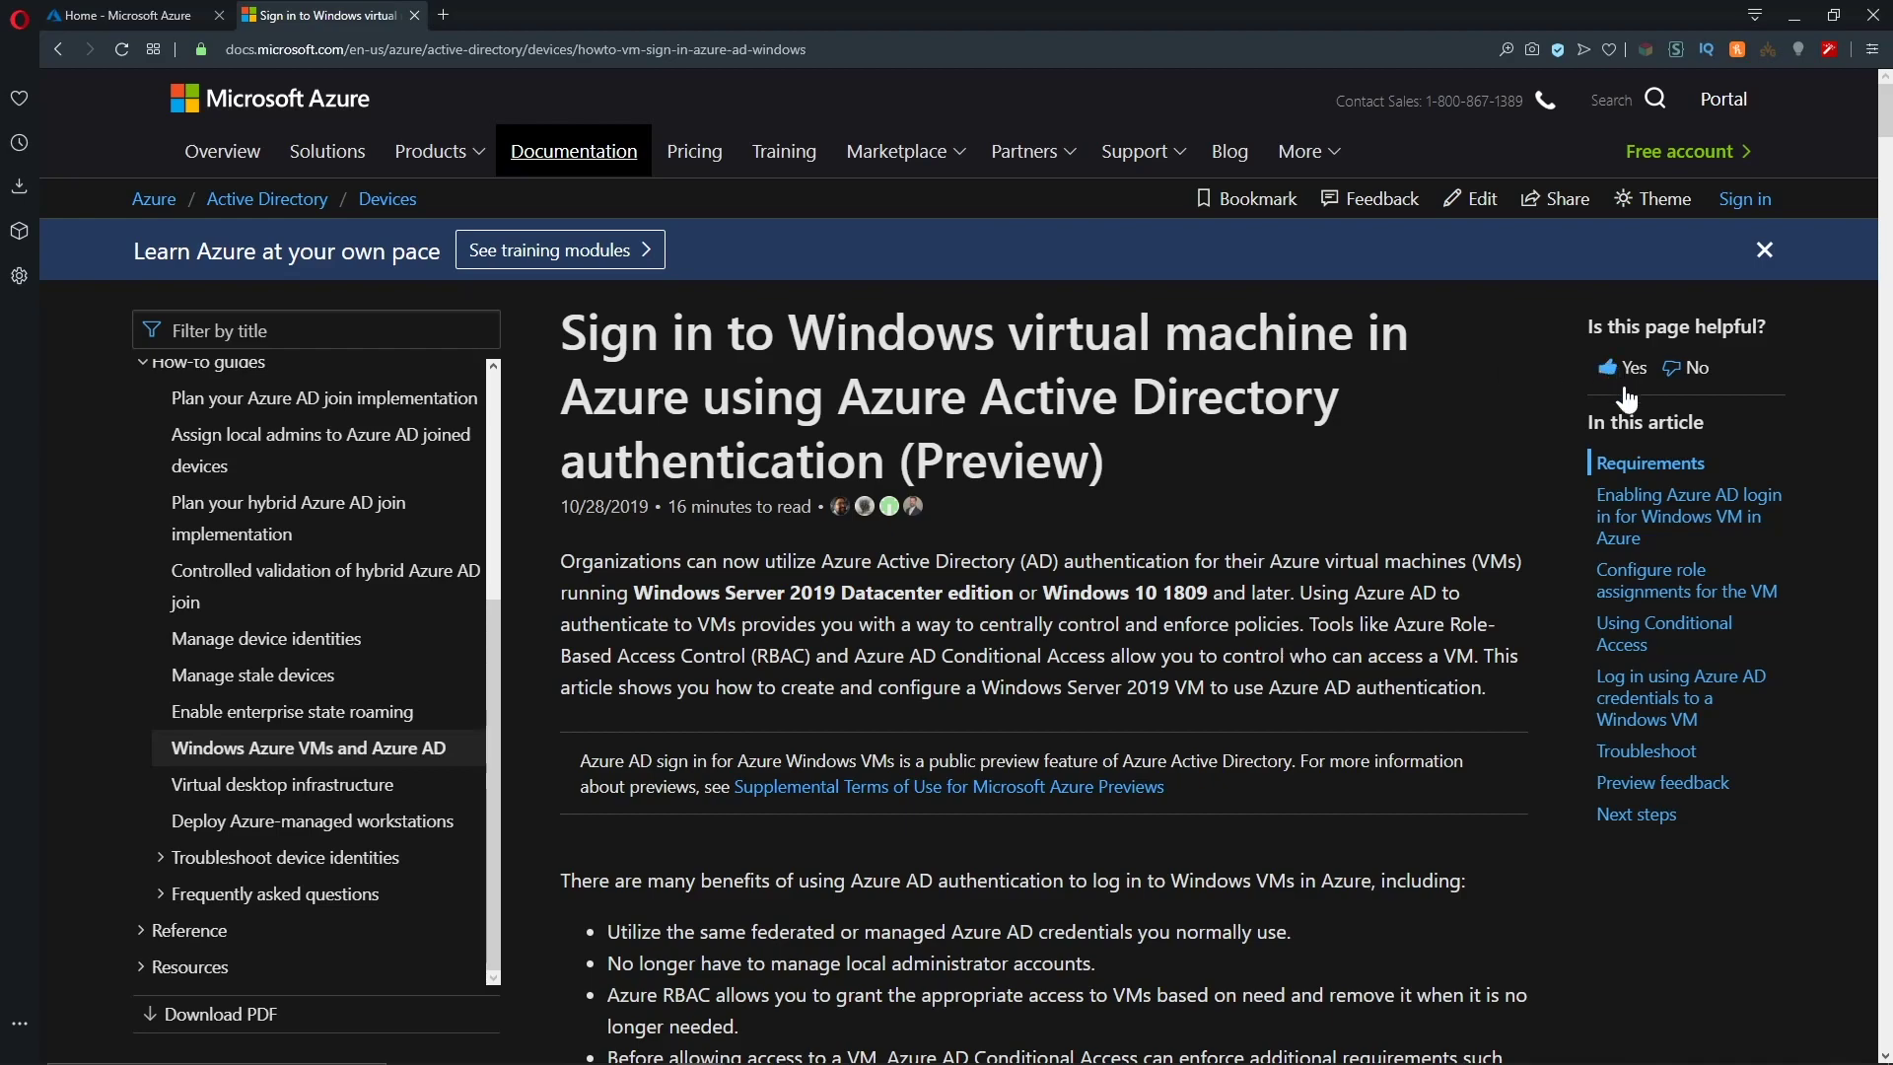
Step: Review the supported versions: Windows Server 2019 Datacenter and Windows 10 1809 and later
left_click(1634, 464)
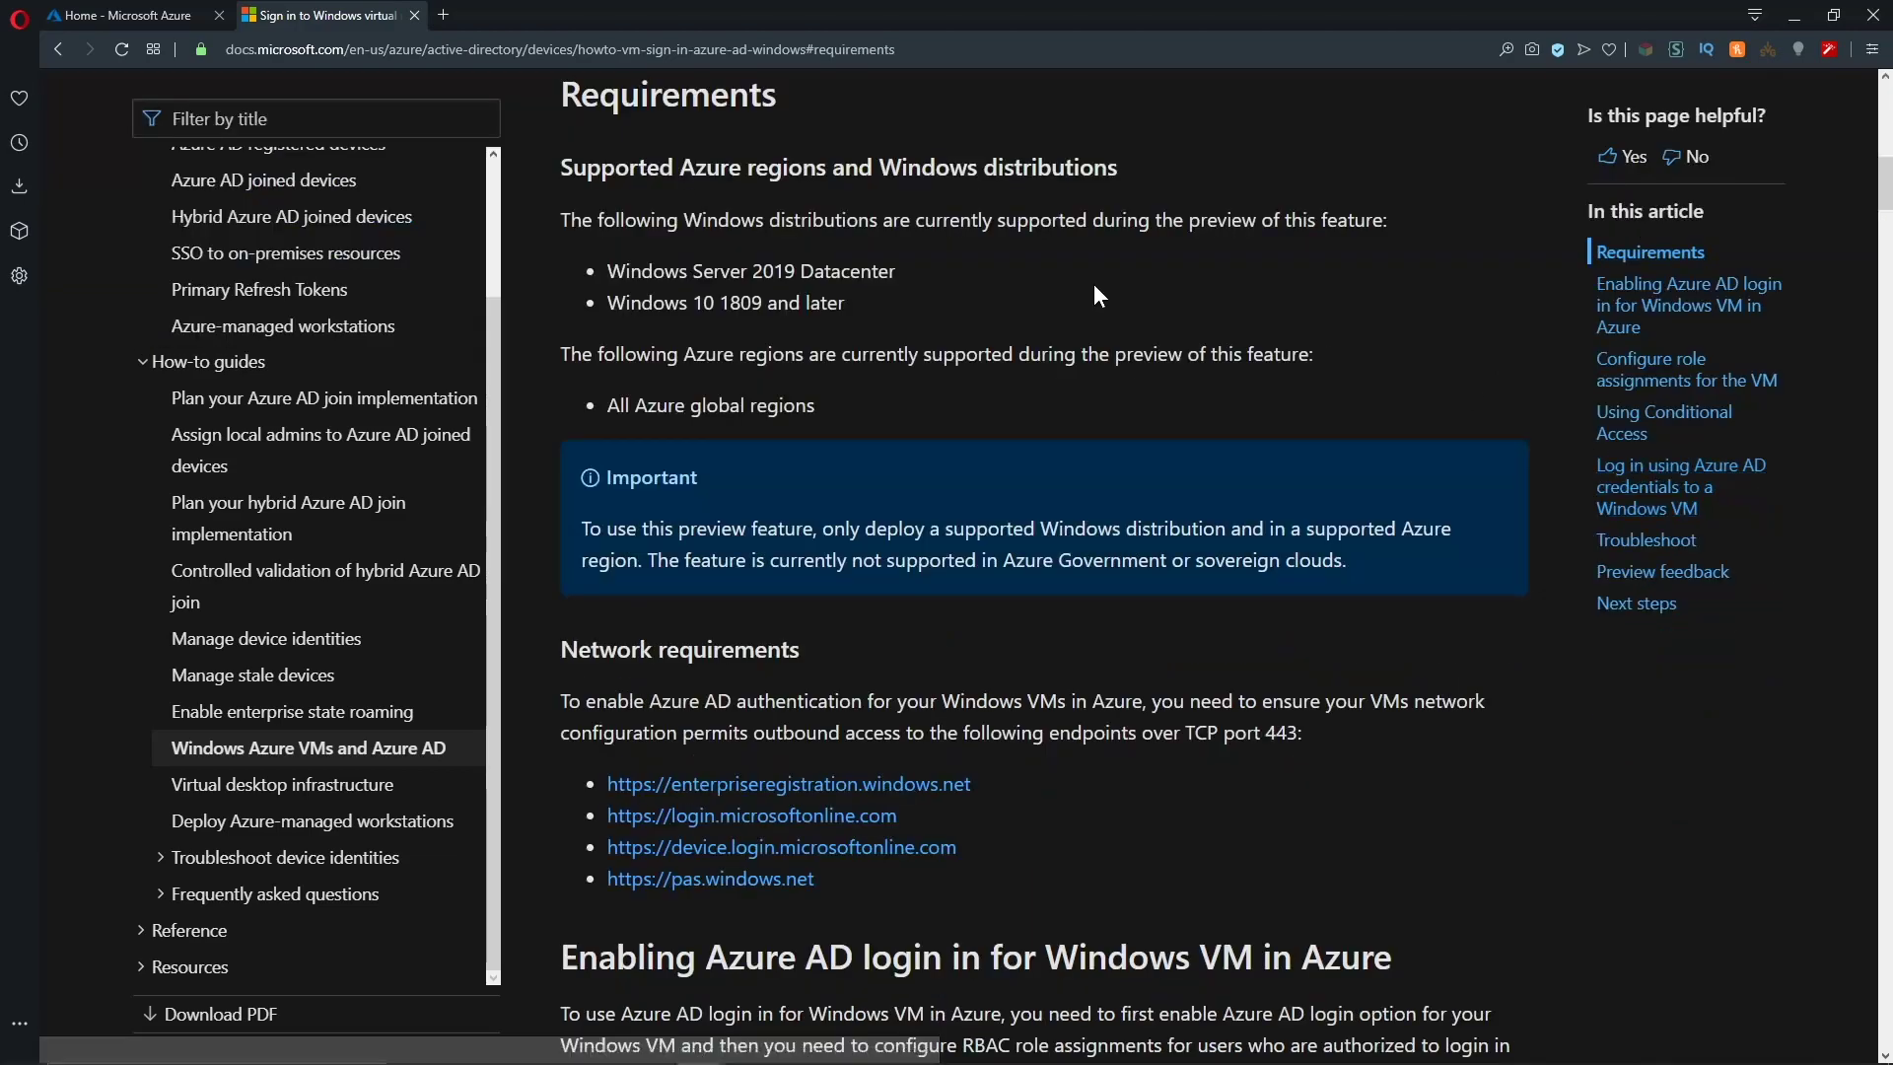
double_click(647, 271)
left_click_drag(645, 271, 958, 270)
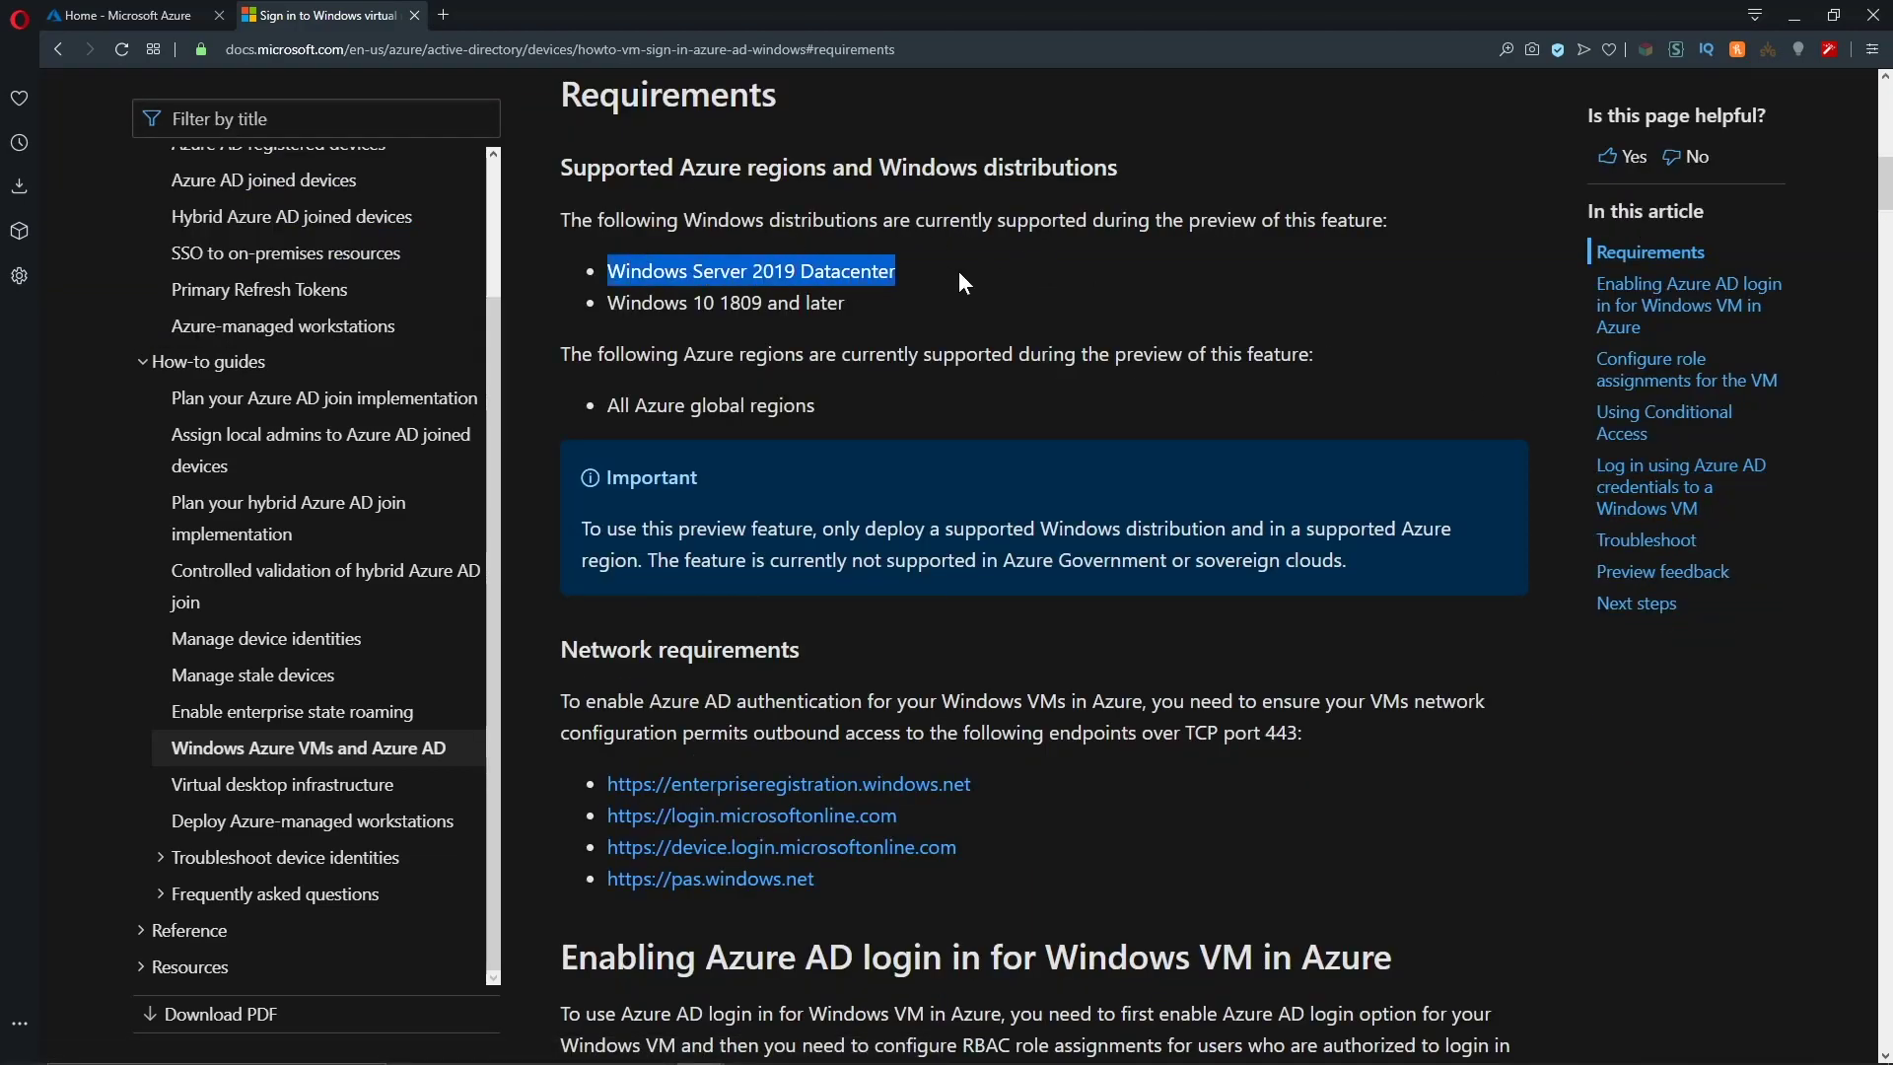
left_click_drag(687, 302, 922, 303)
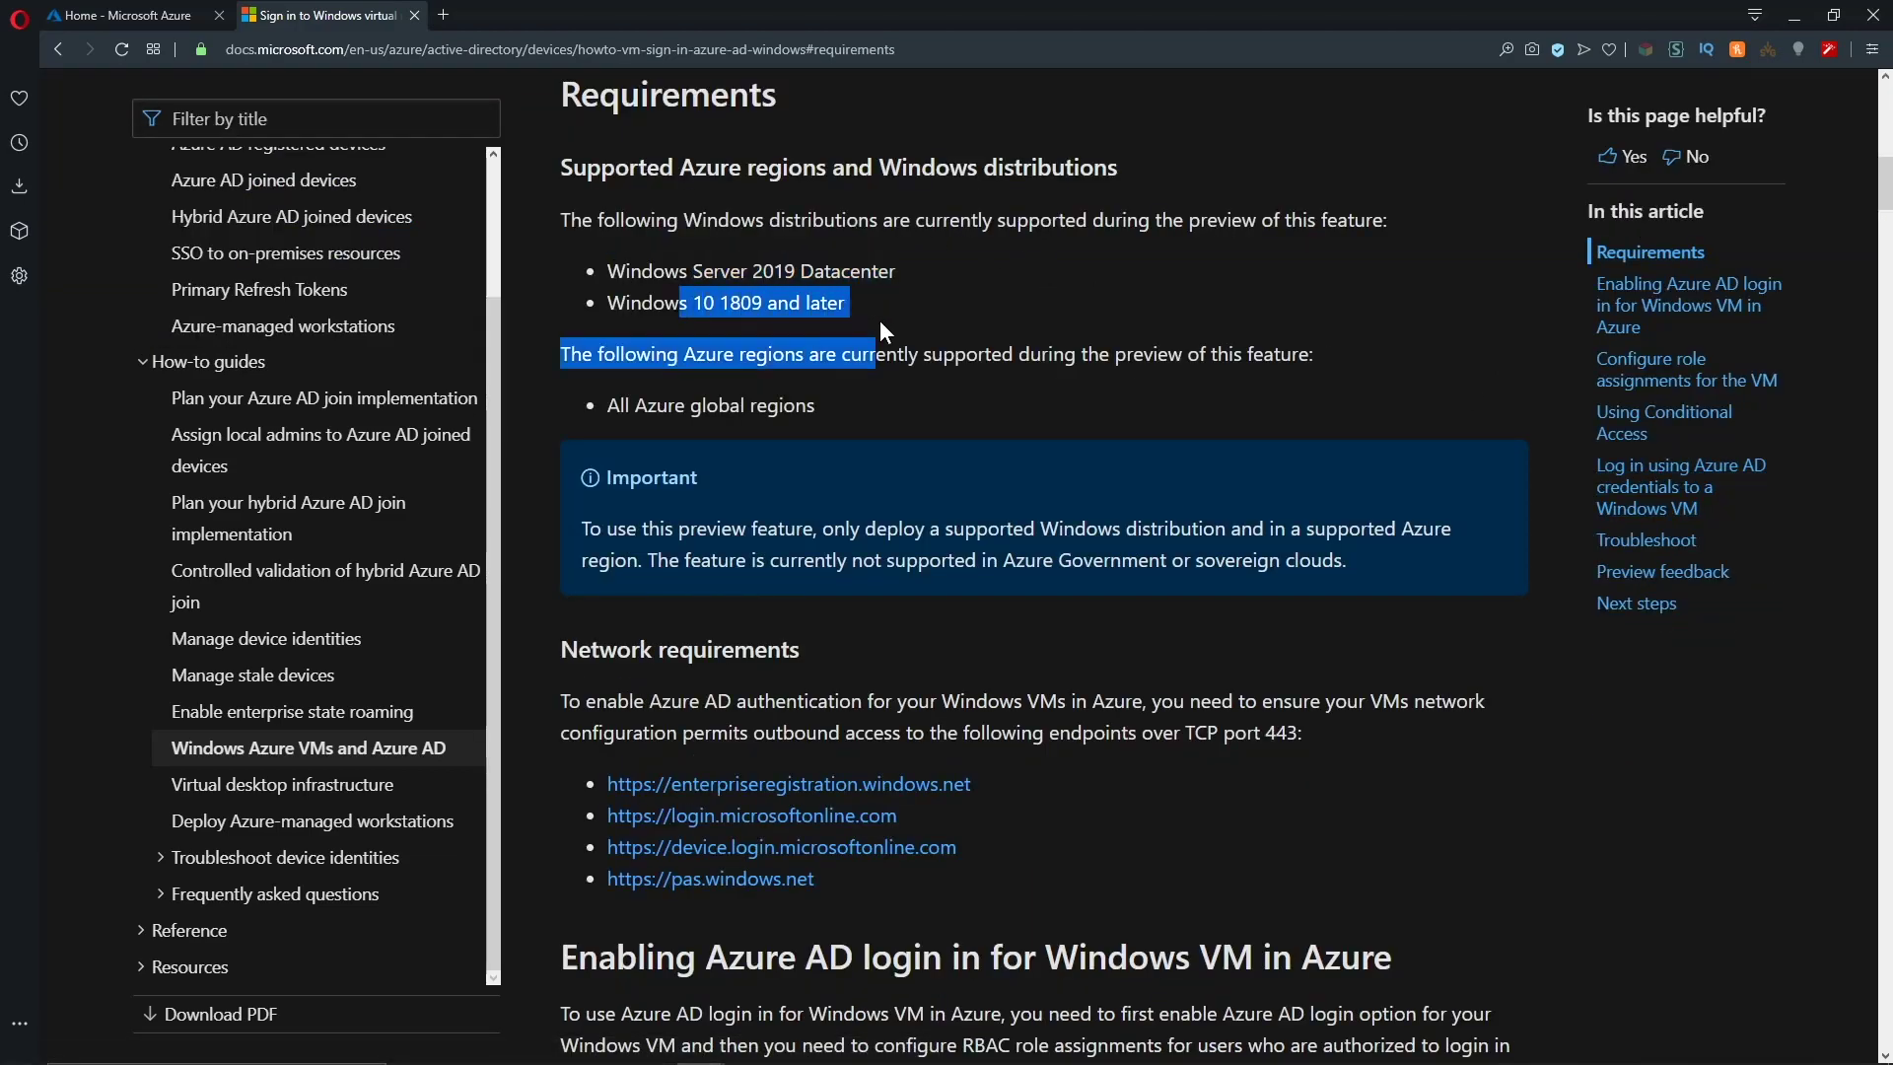
left_click(927, 306)
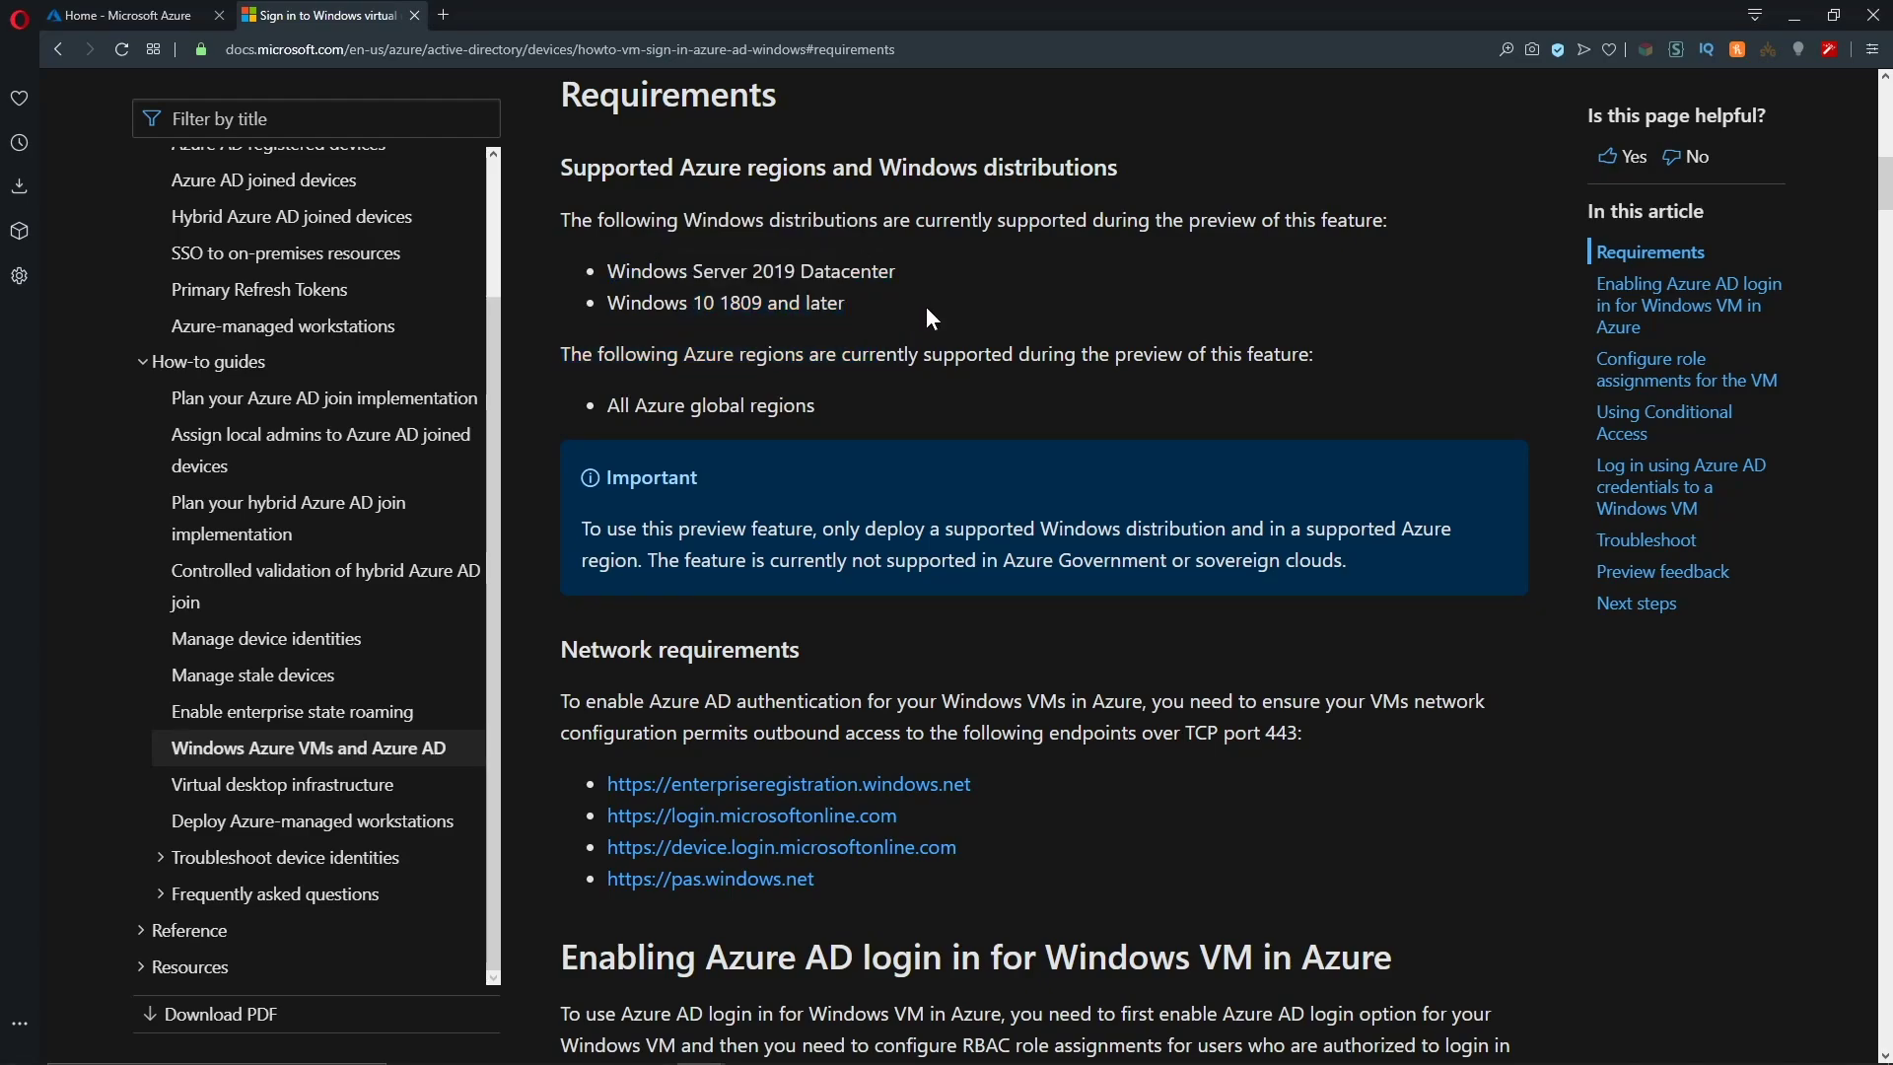
scroll(873, 498, "down", 2)
Step: Review the Windows VM network requirement, endpoints and Azure AD join note, then return to the portal
left_click_drag(609, 505, 1330, 543)
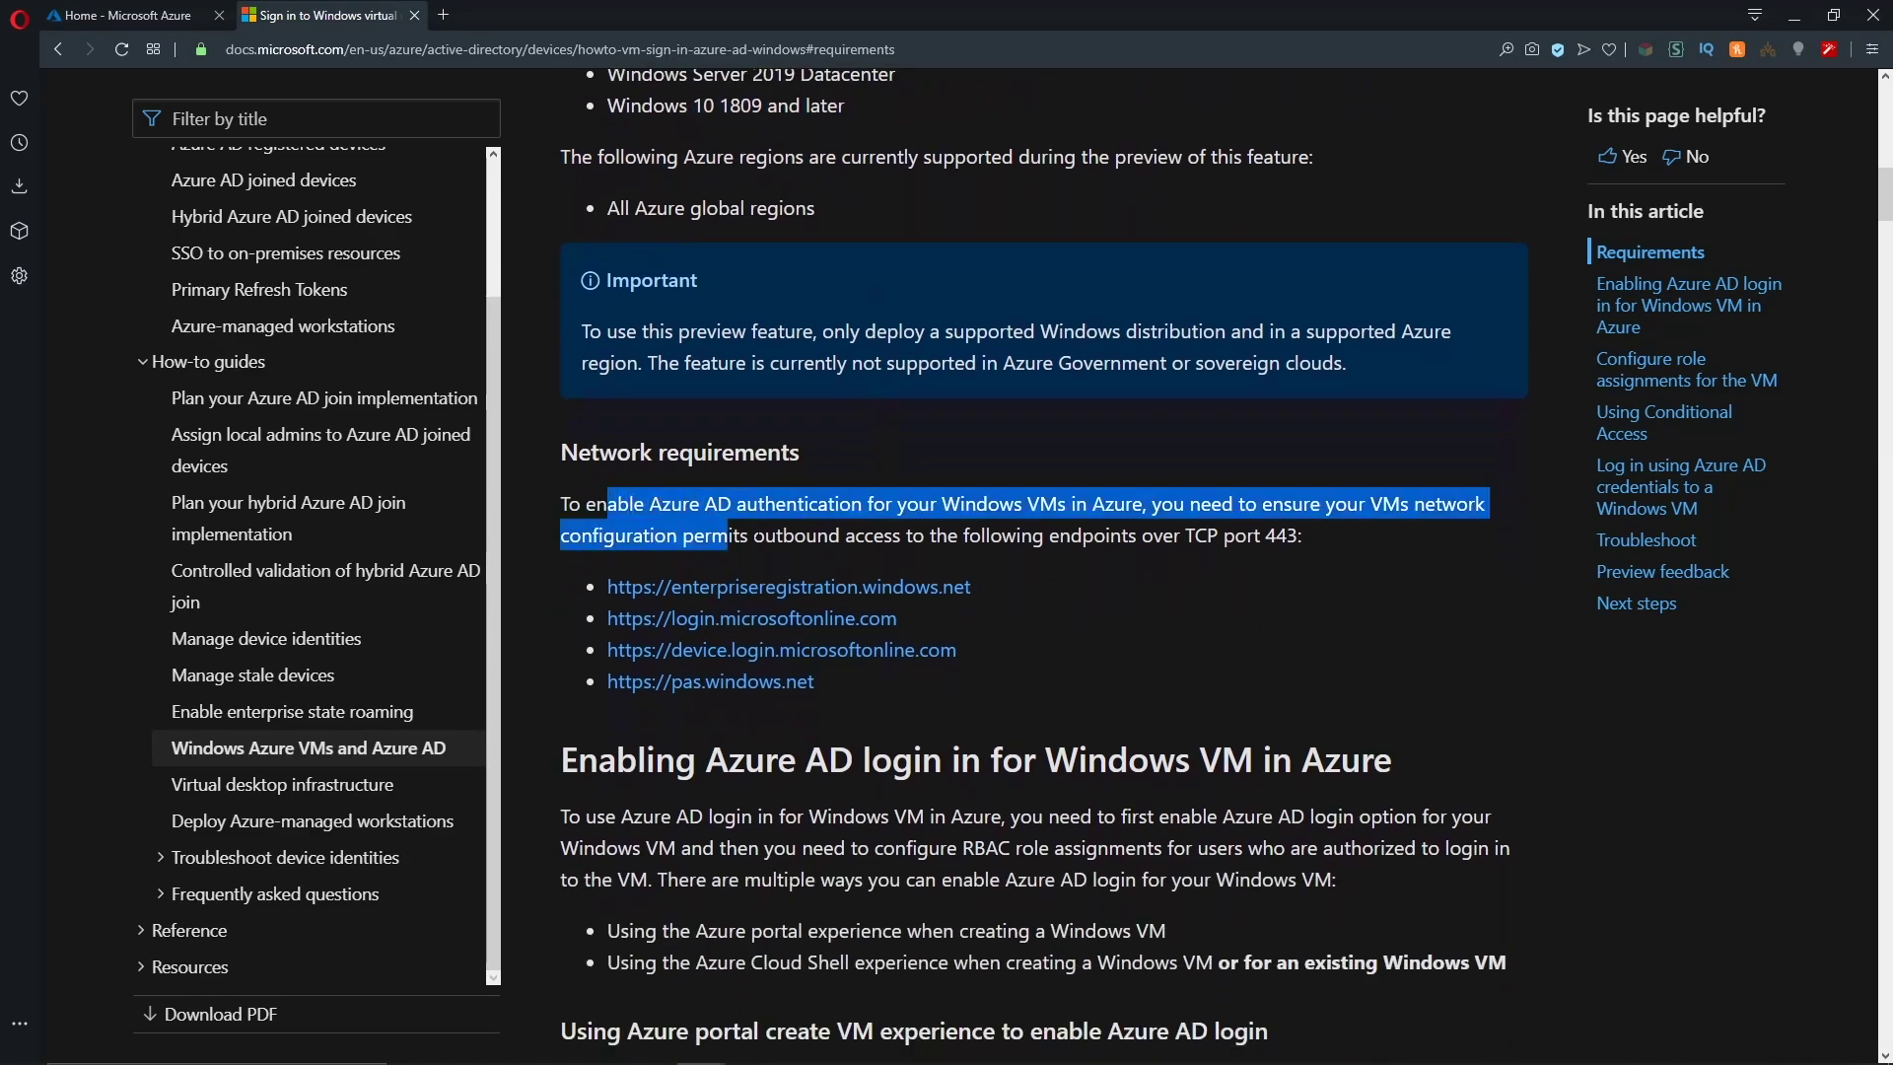
left_click(1132, 595)
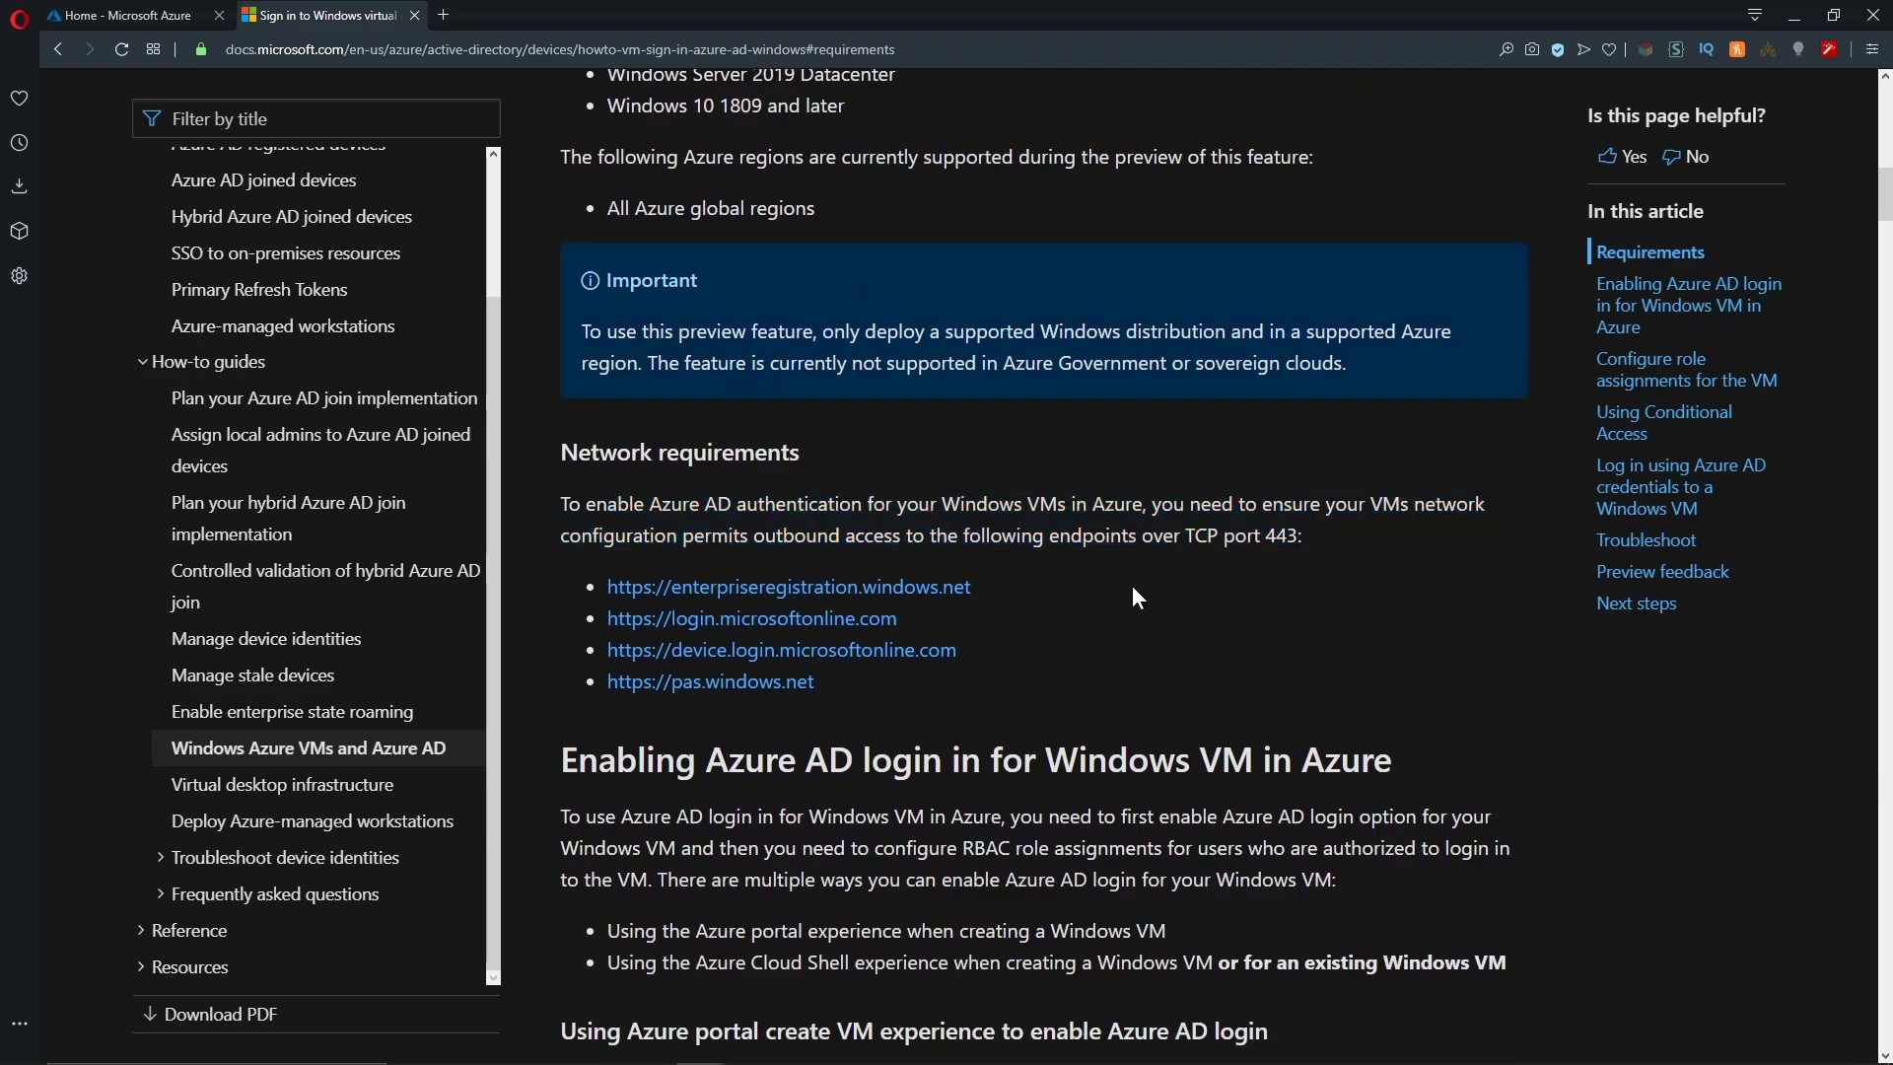
left_click_drag(984, 585, 997, 691)
left_click(1076, 689)
scroll(1077, 690, "up", 5)
scroll(1076, 690, "up", 3)
scroll(1076, 689, "up", 2)
left_click_drag(603, 522, 1321, 521)
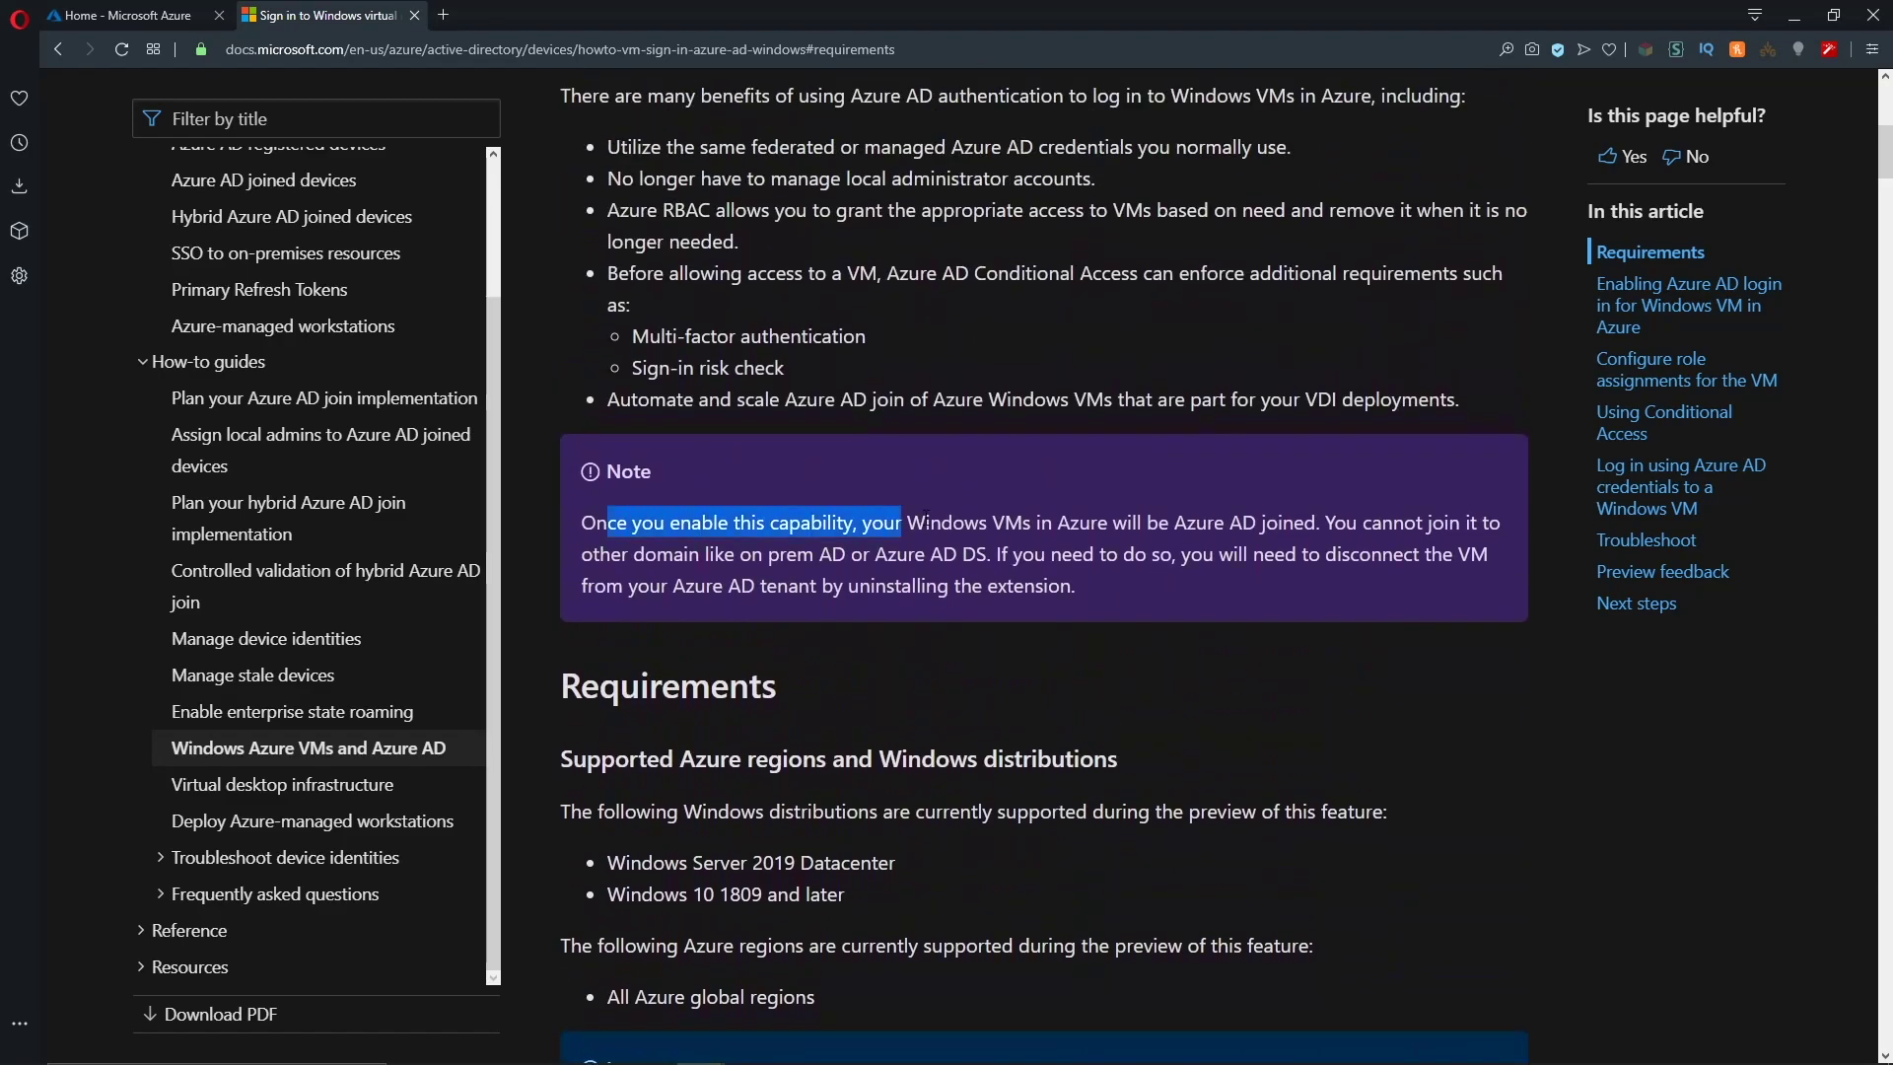
left_click(1330, 569)
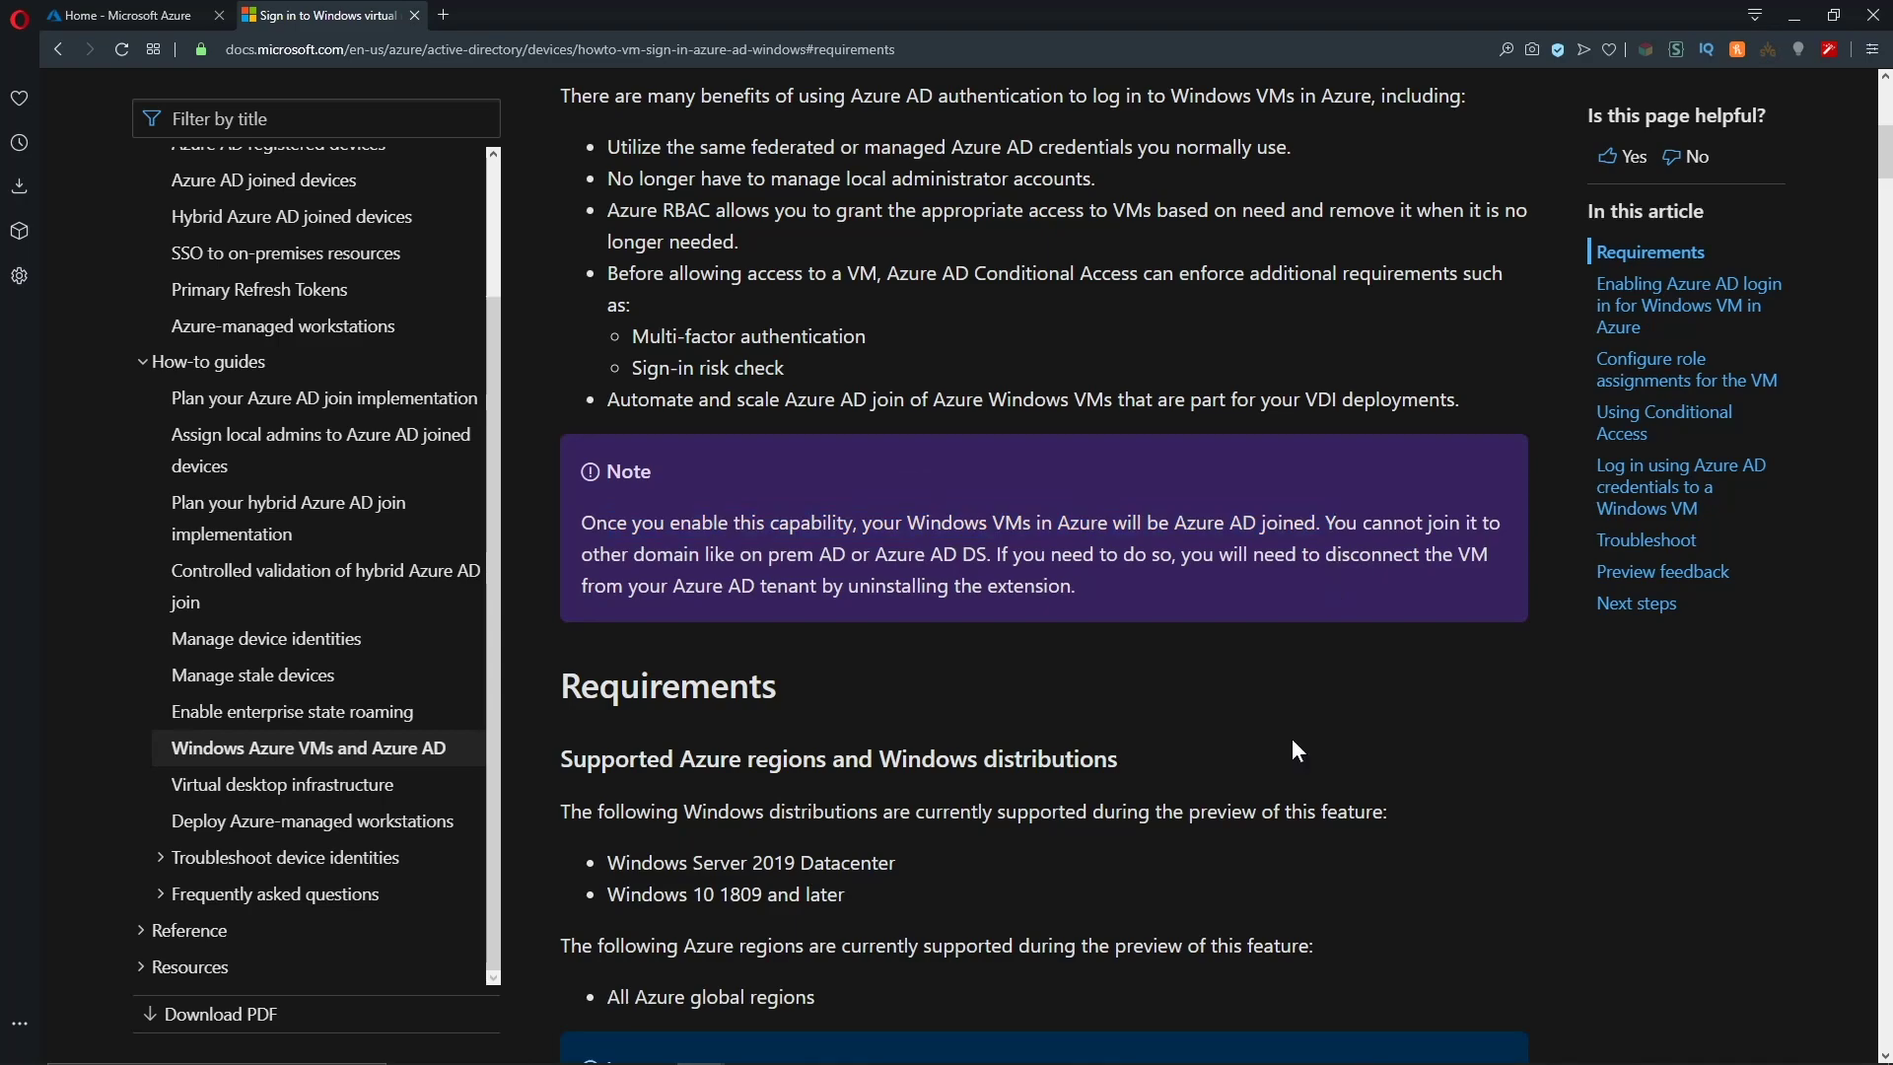
key("ctrl+Tab")
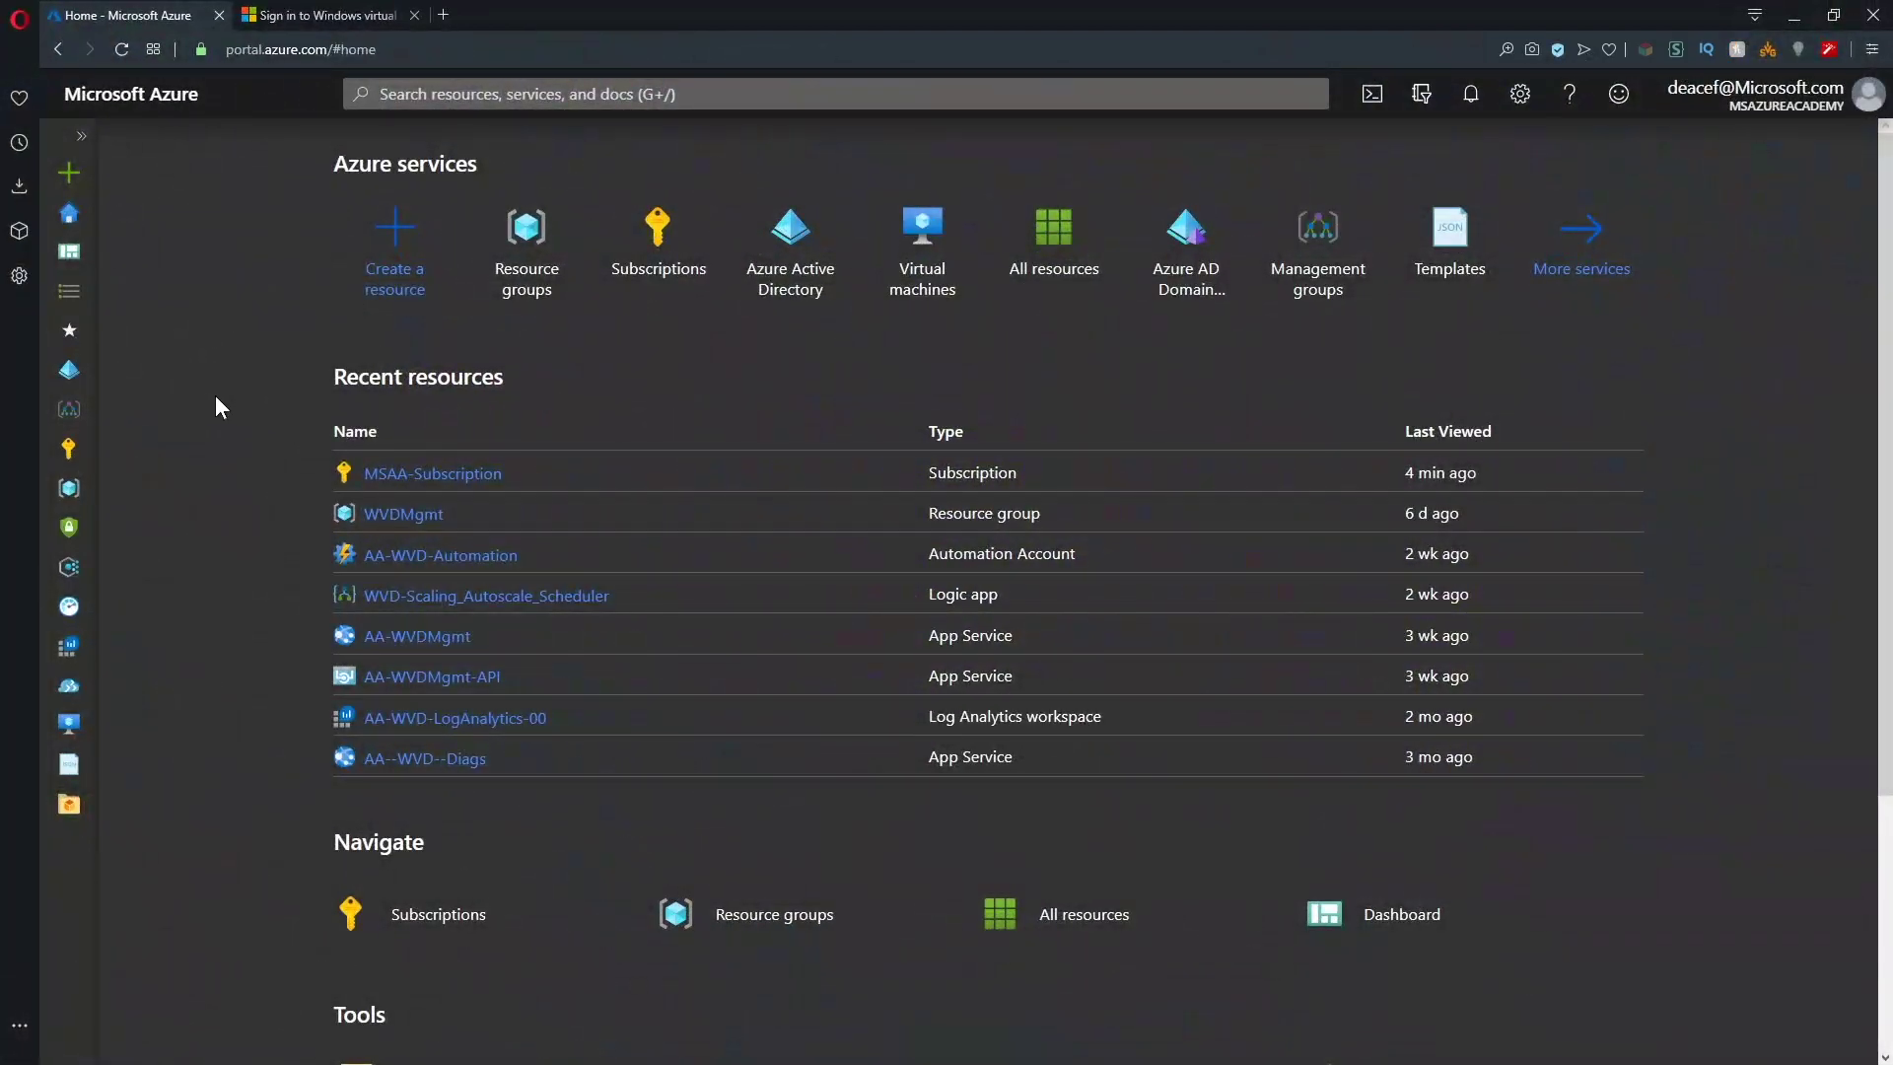
Step: Start an Ubuntu Server 18.04 LTS VM in resource group Azure-AD-Auth and continue to Disks
left_click(398, 237)
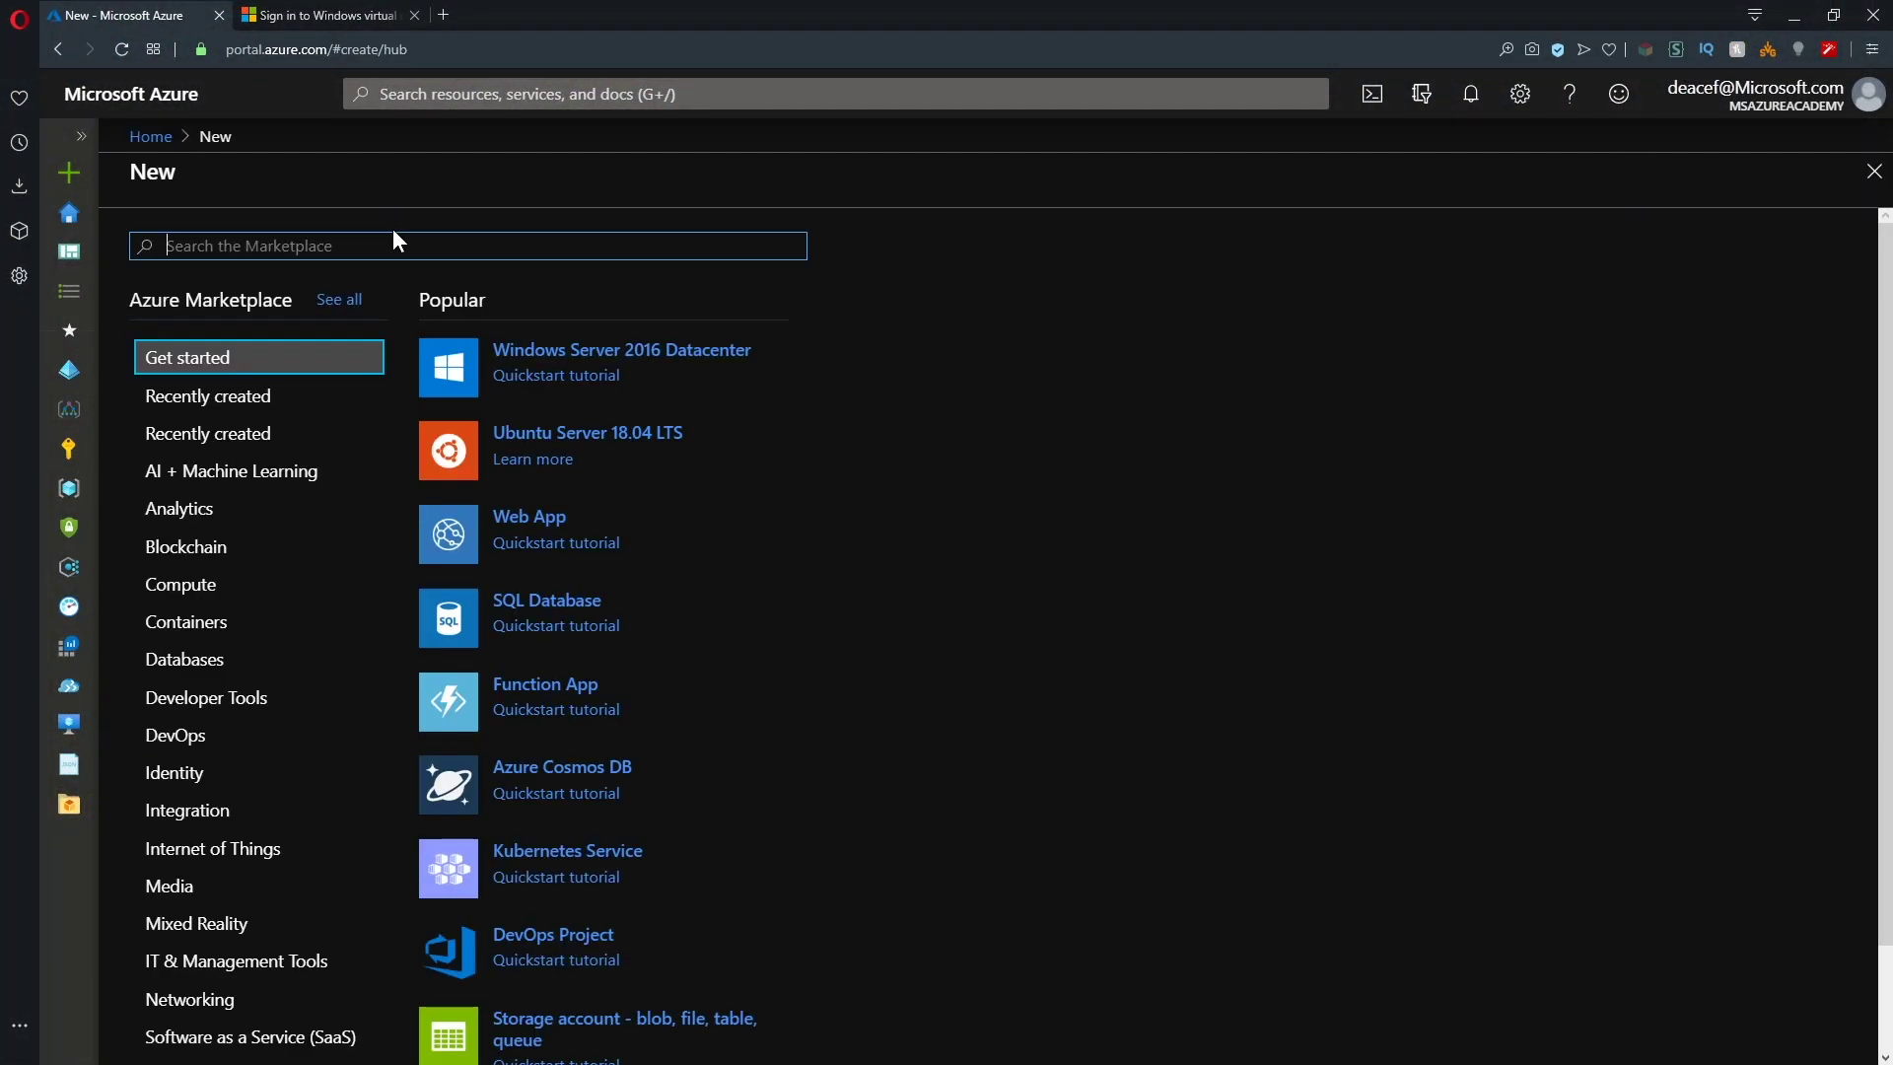
left_click(598, 441)
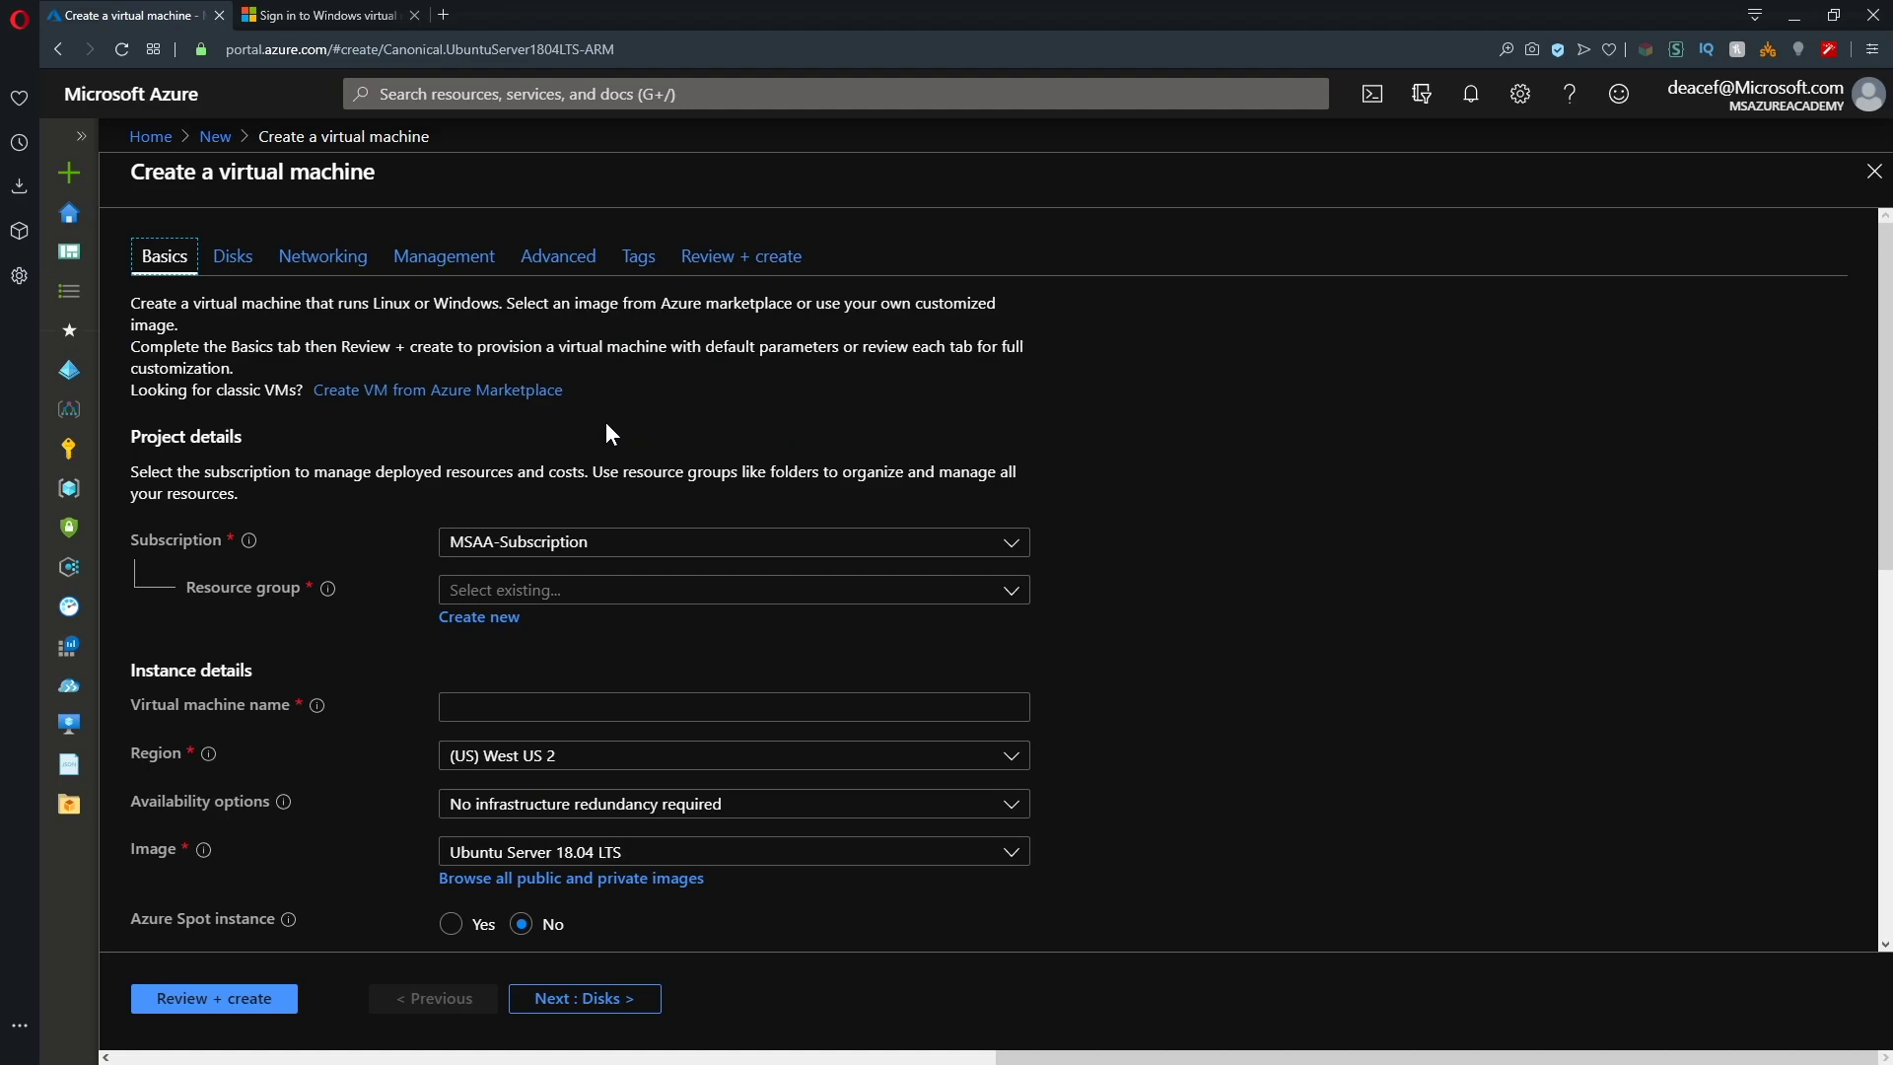
scroll(606, 434, "down", 2)
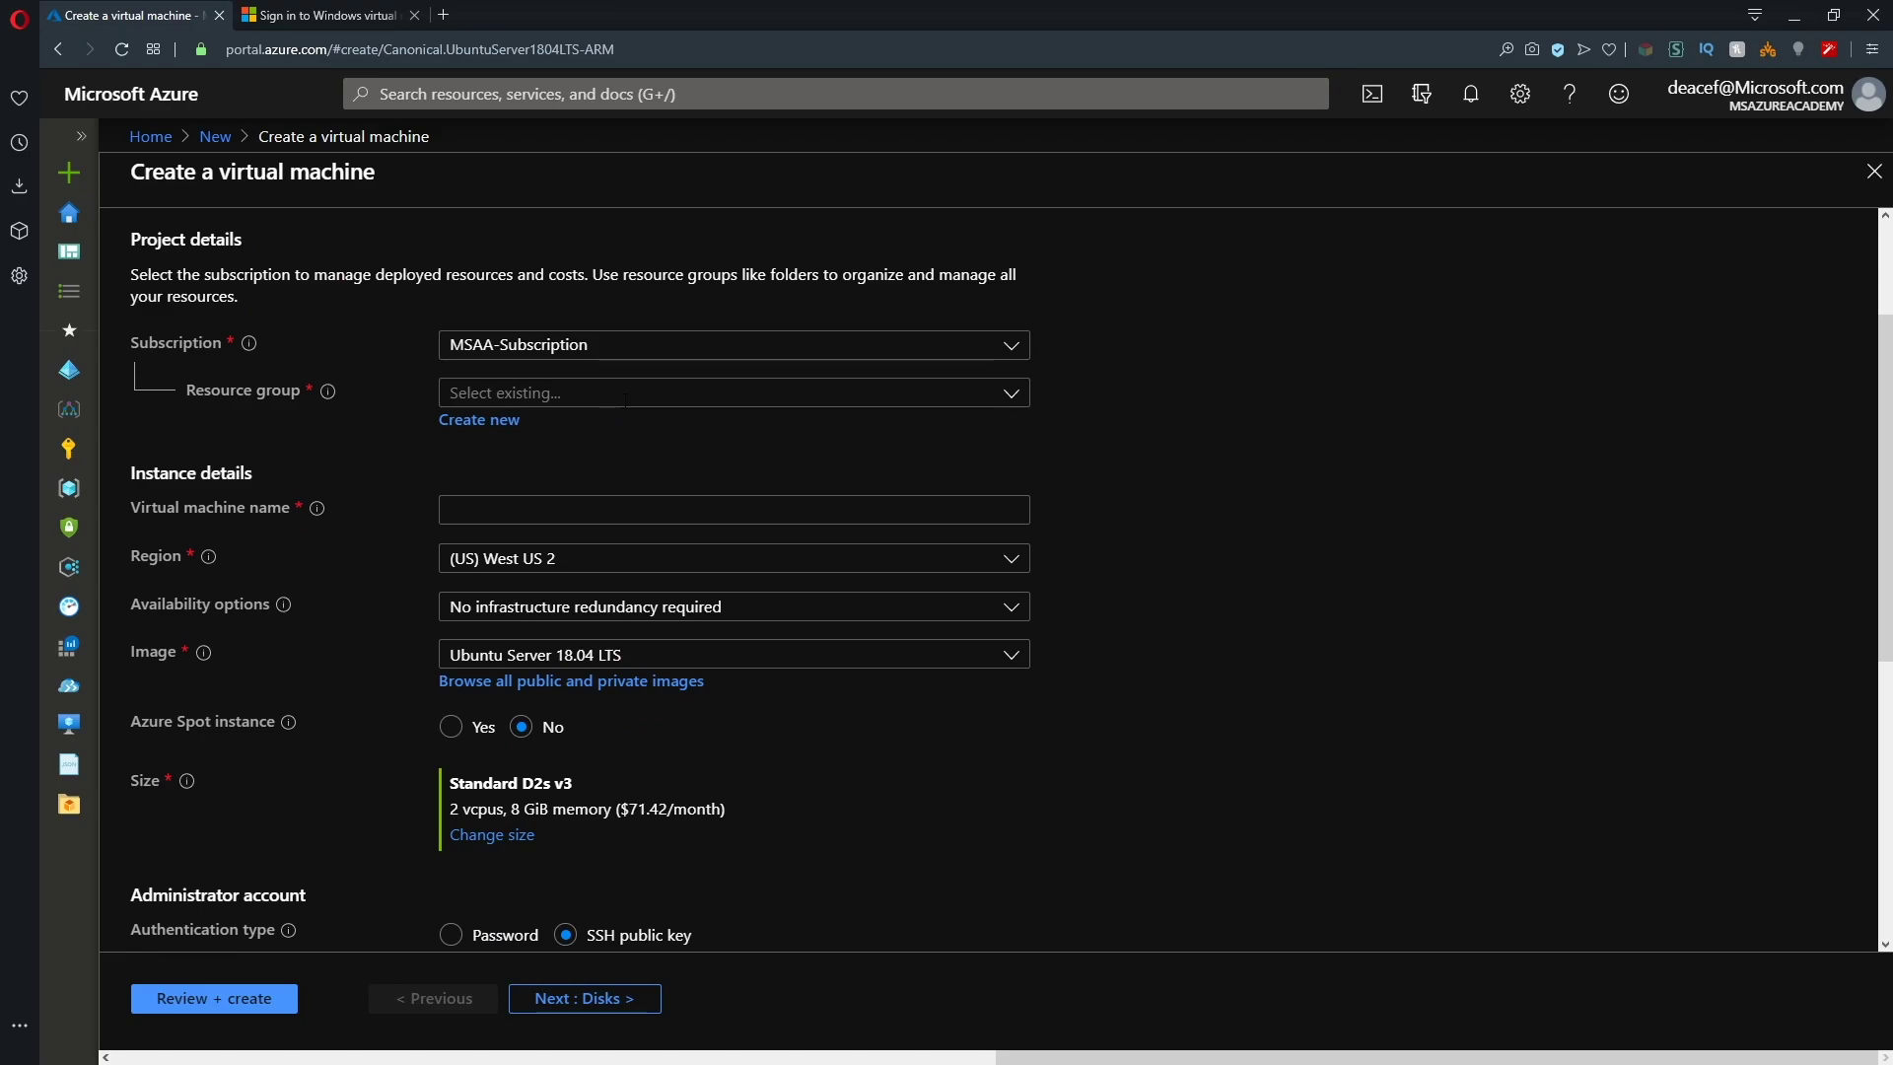
left_click(625, 393)
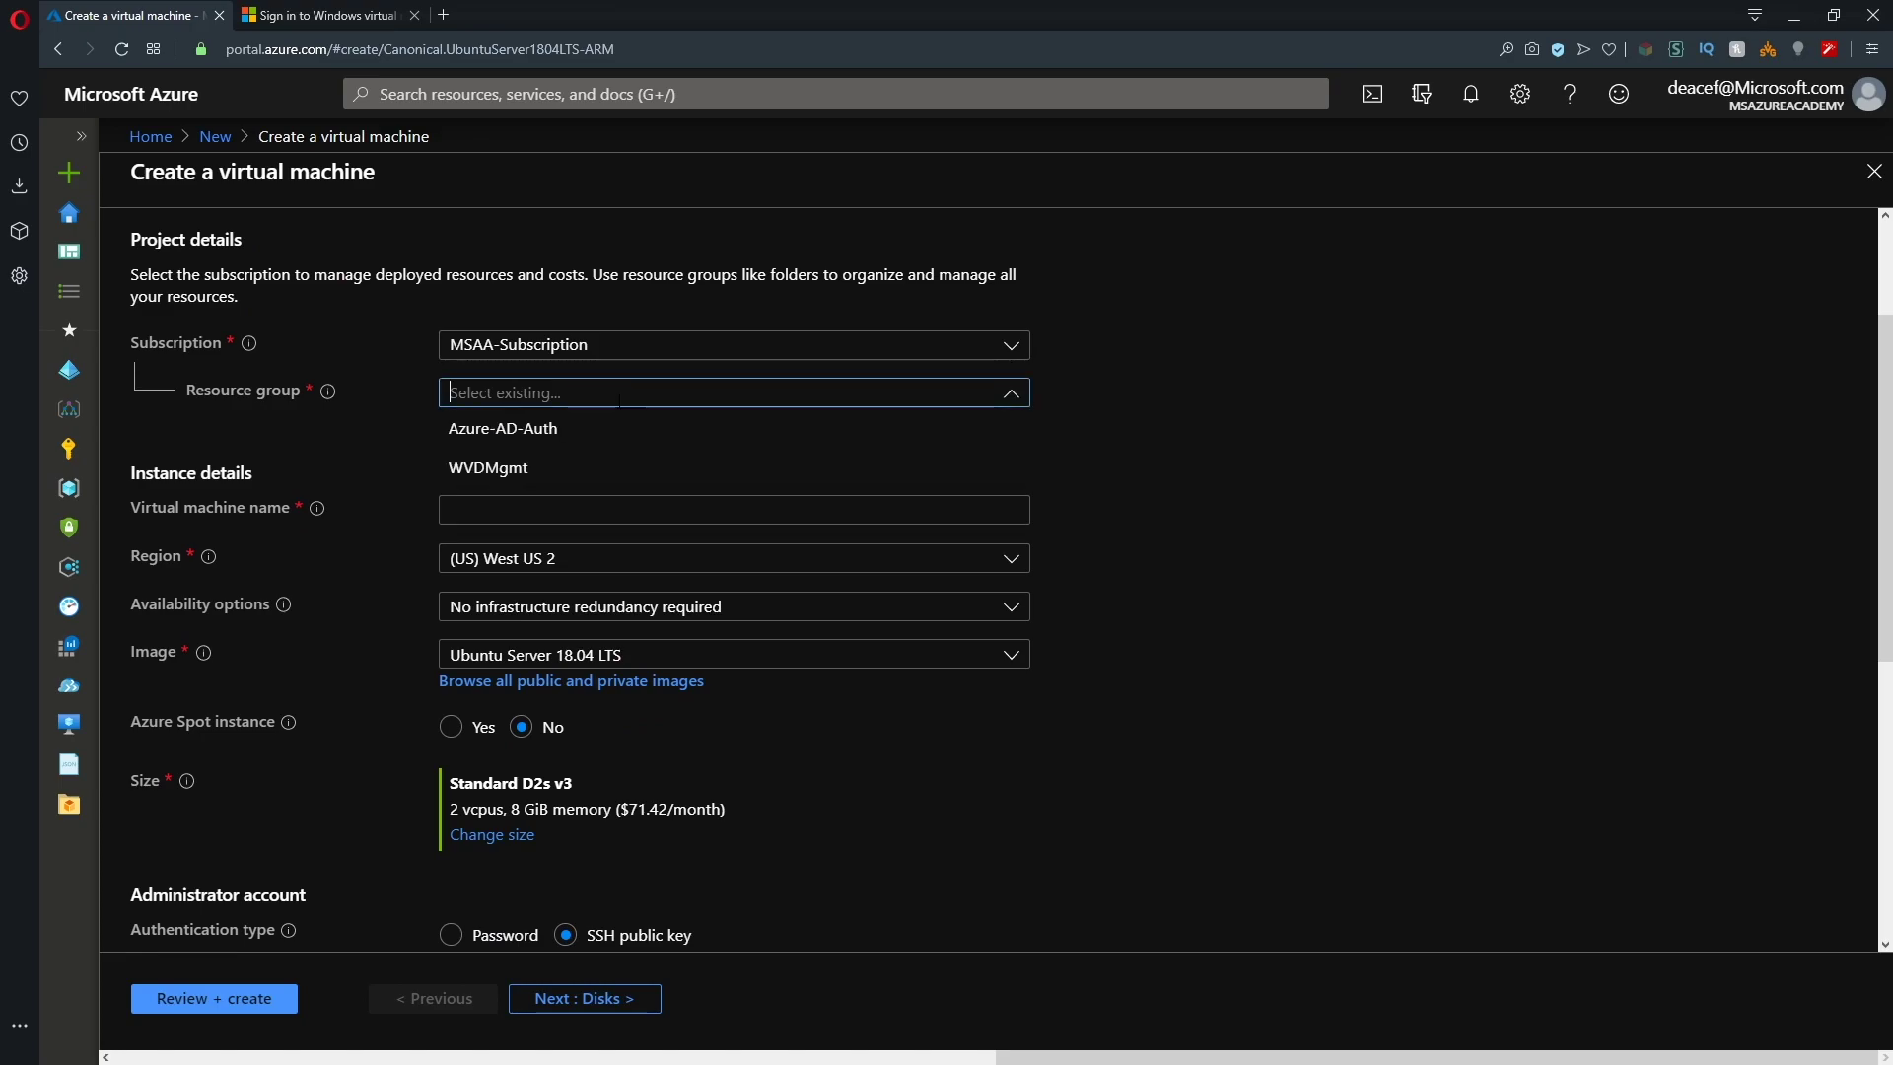
left_click(547, 435)
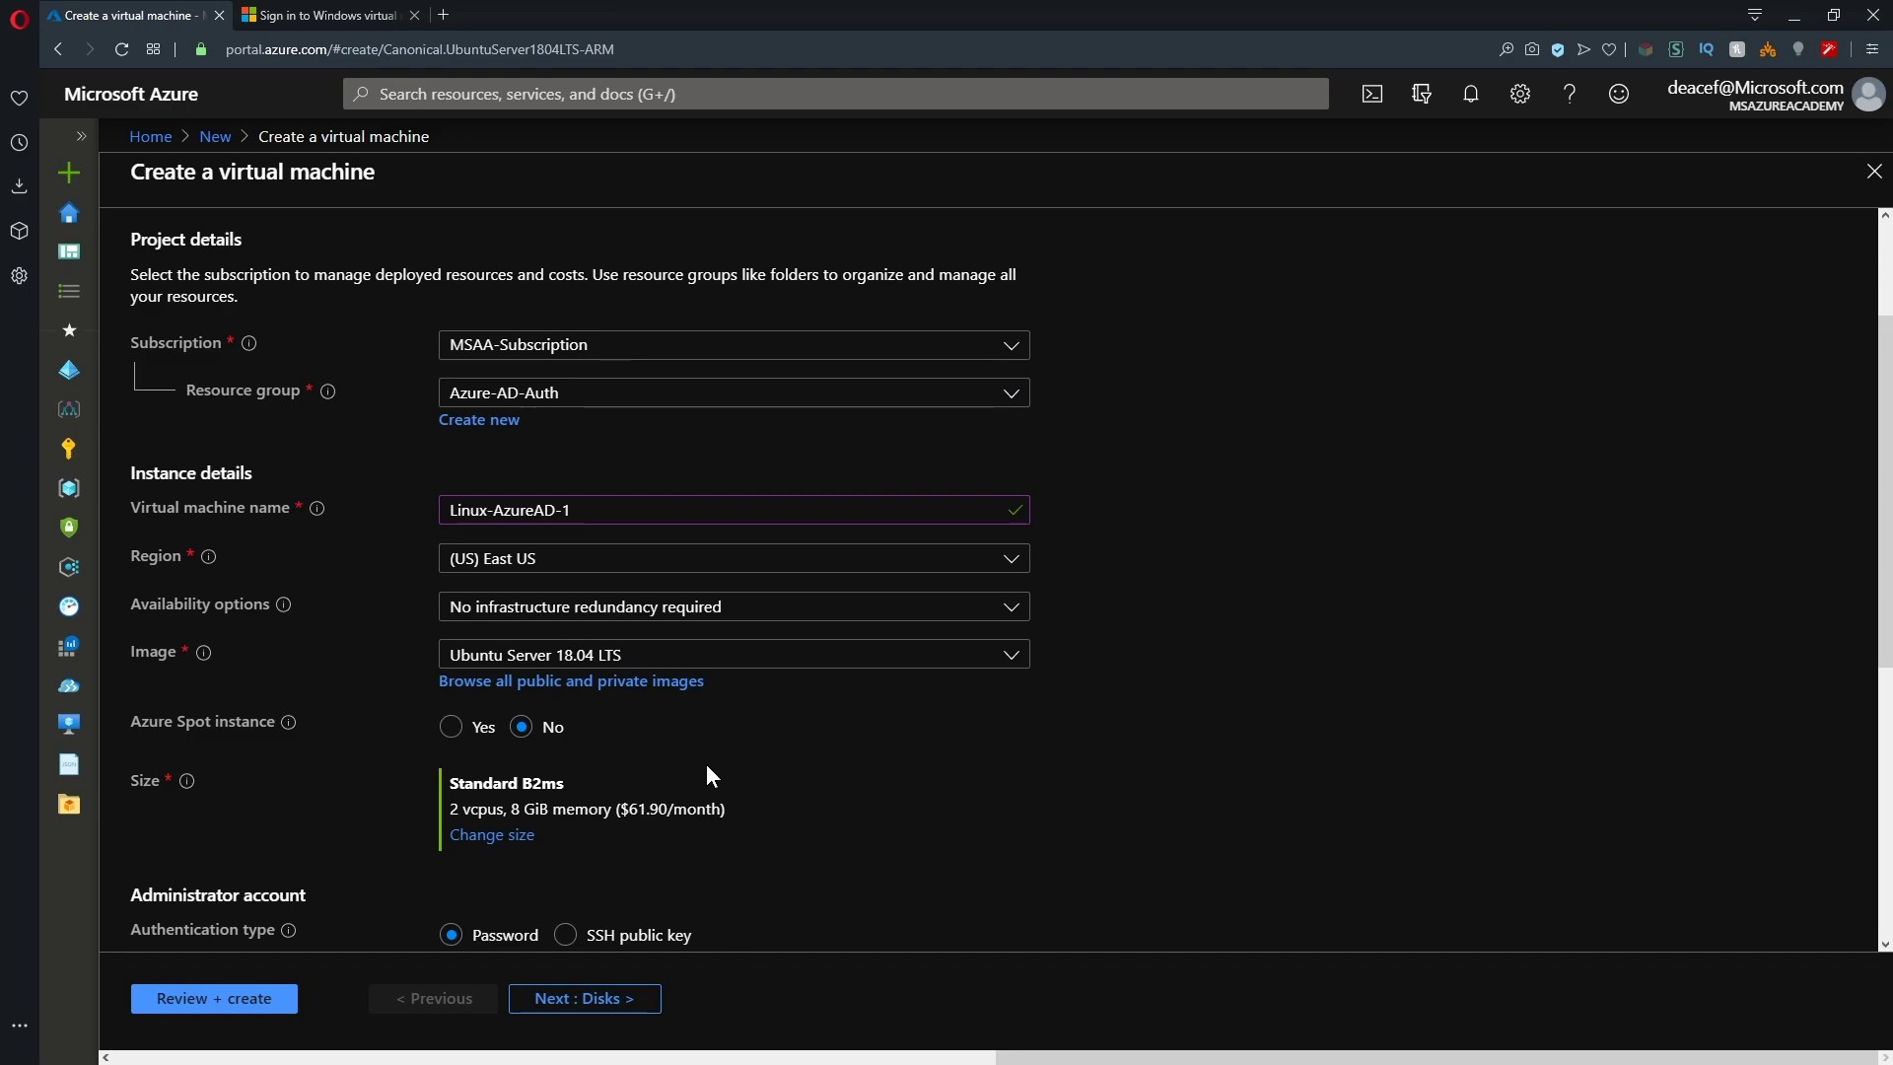
scroll(611, 794, "down", 4)
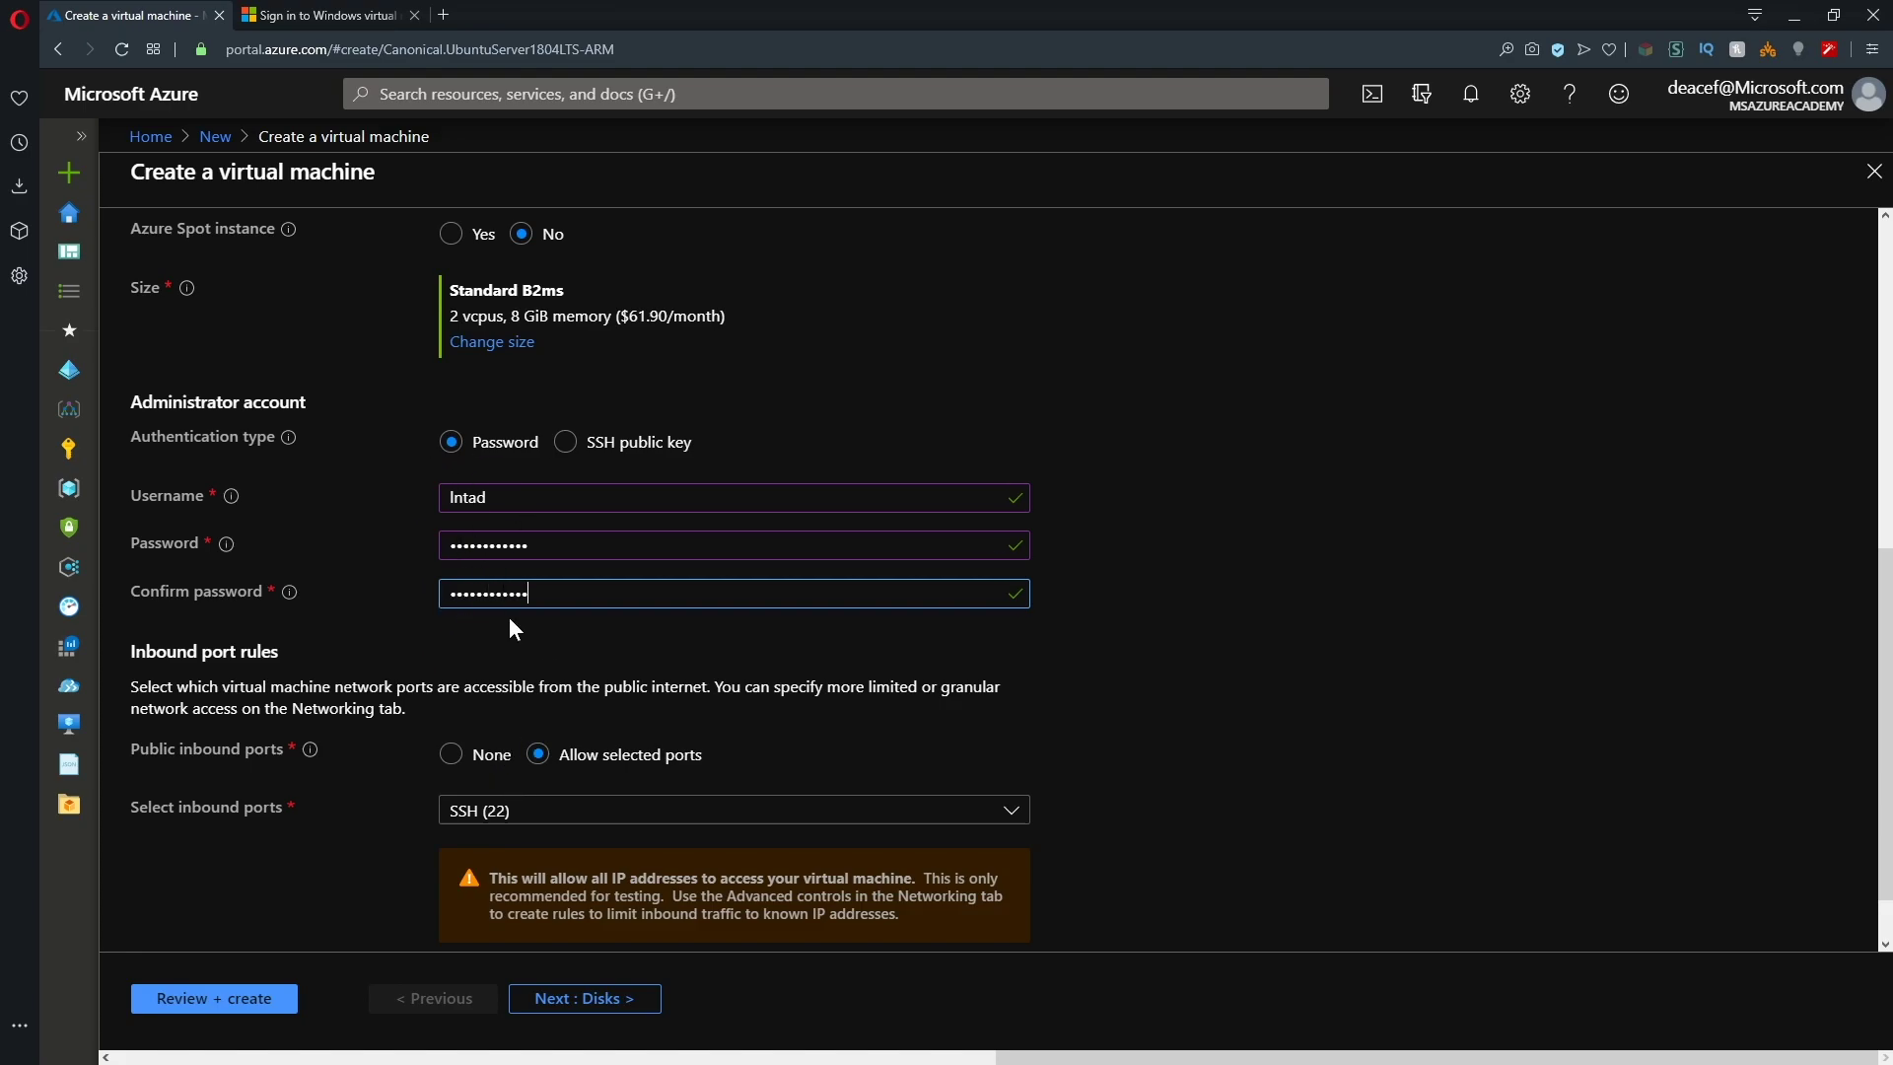
left_click(592, 999)
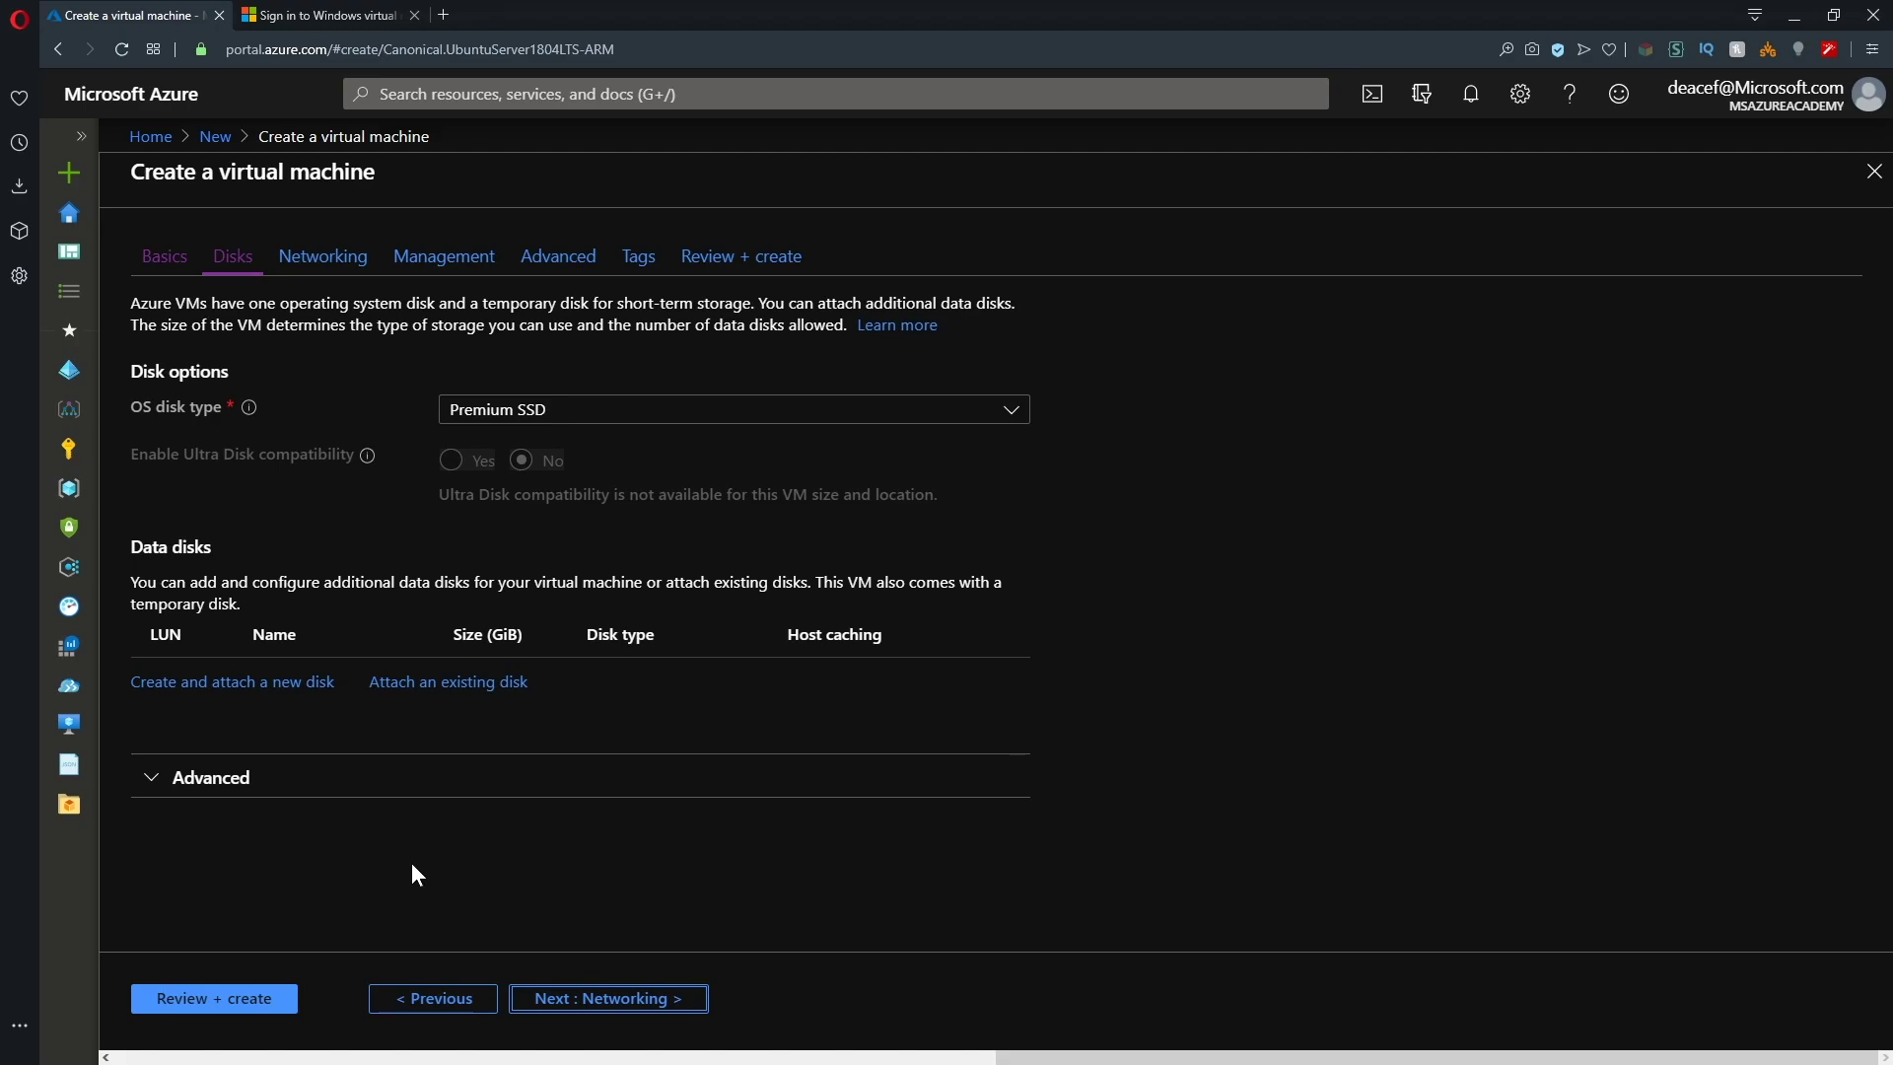
Step: Keep the default Disks and Networking settings and find the Azure AD login option under Management
left_click(597, 998)
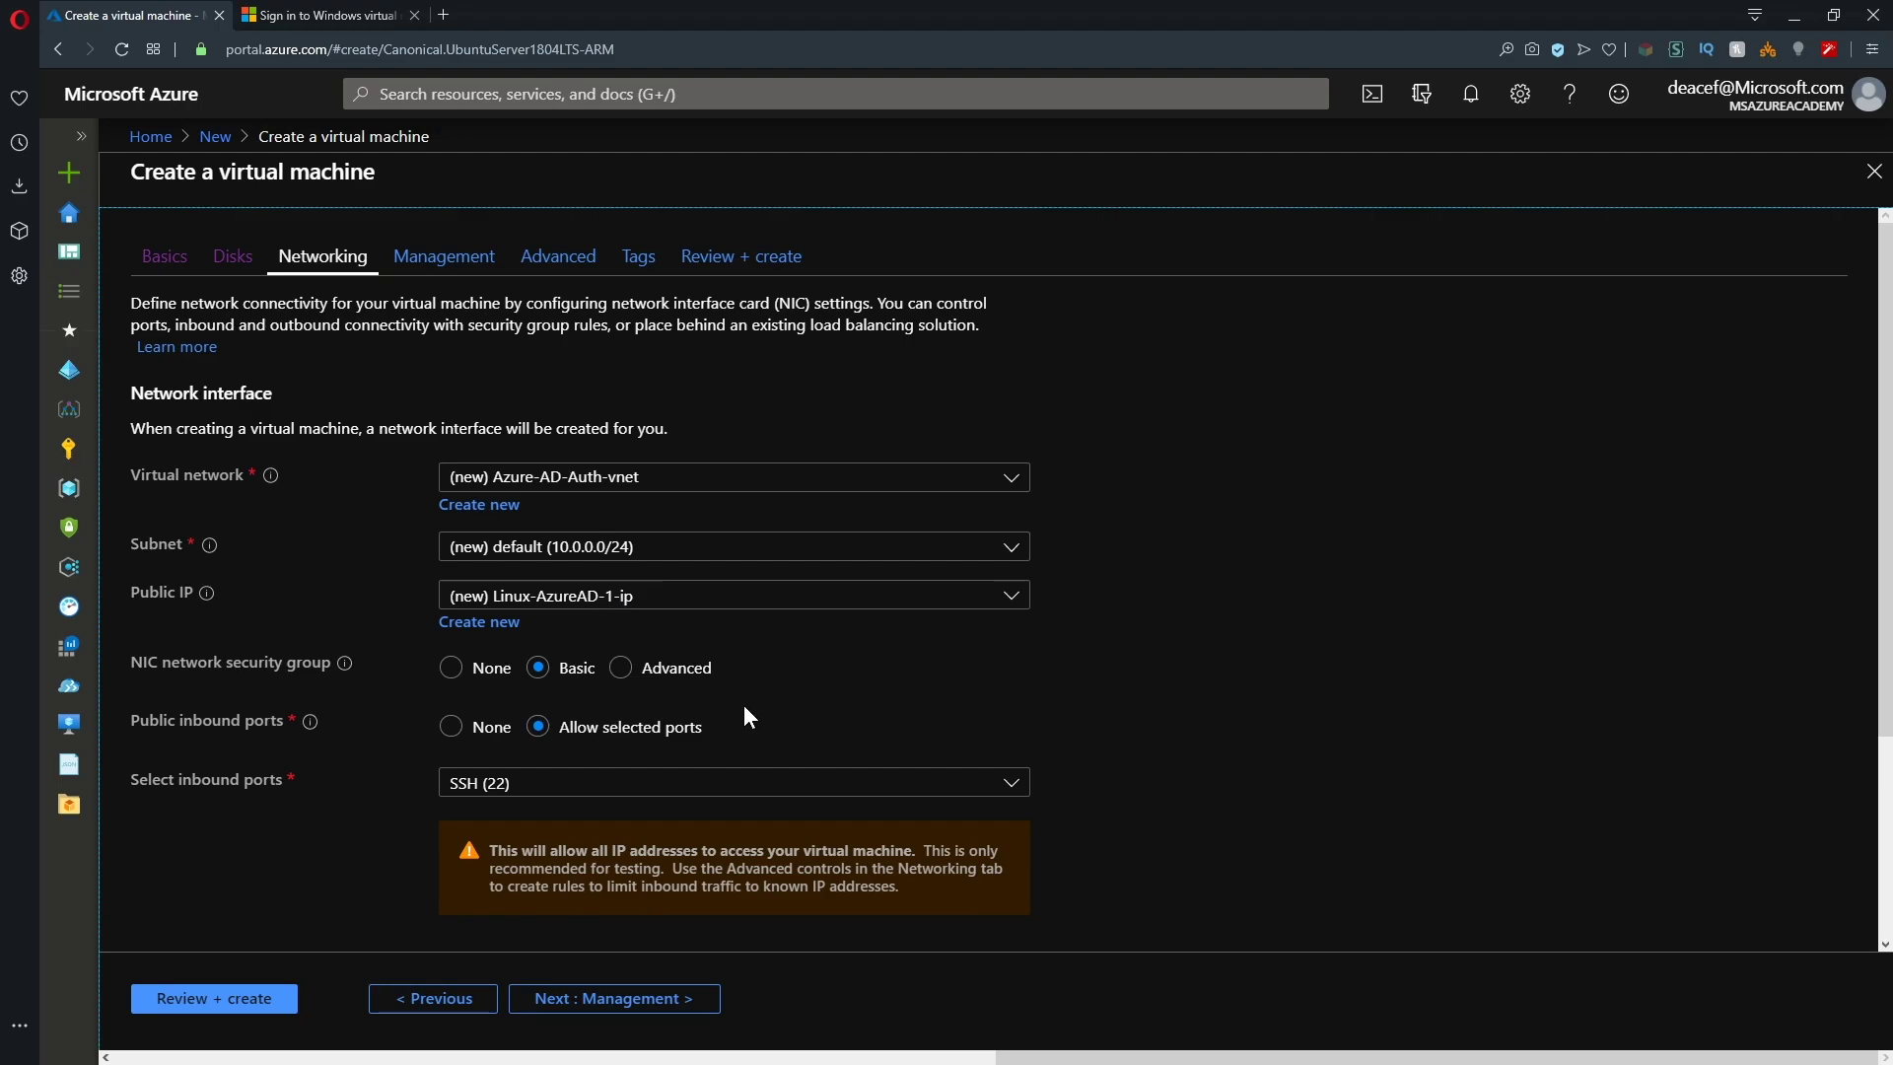
left_click(614, 997)
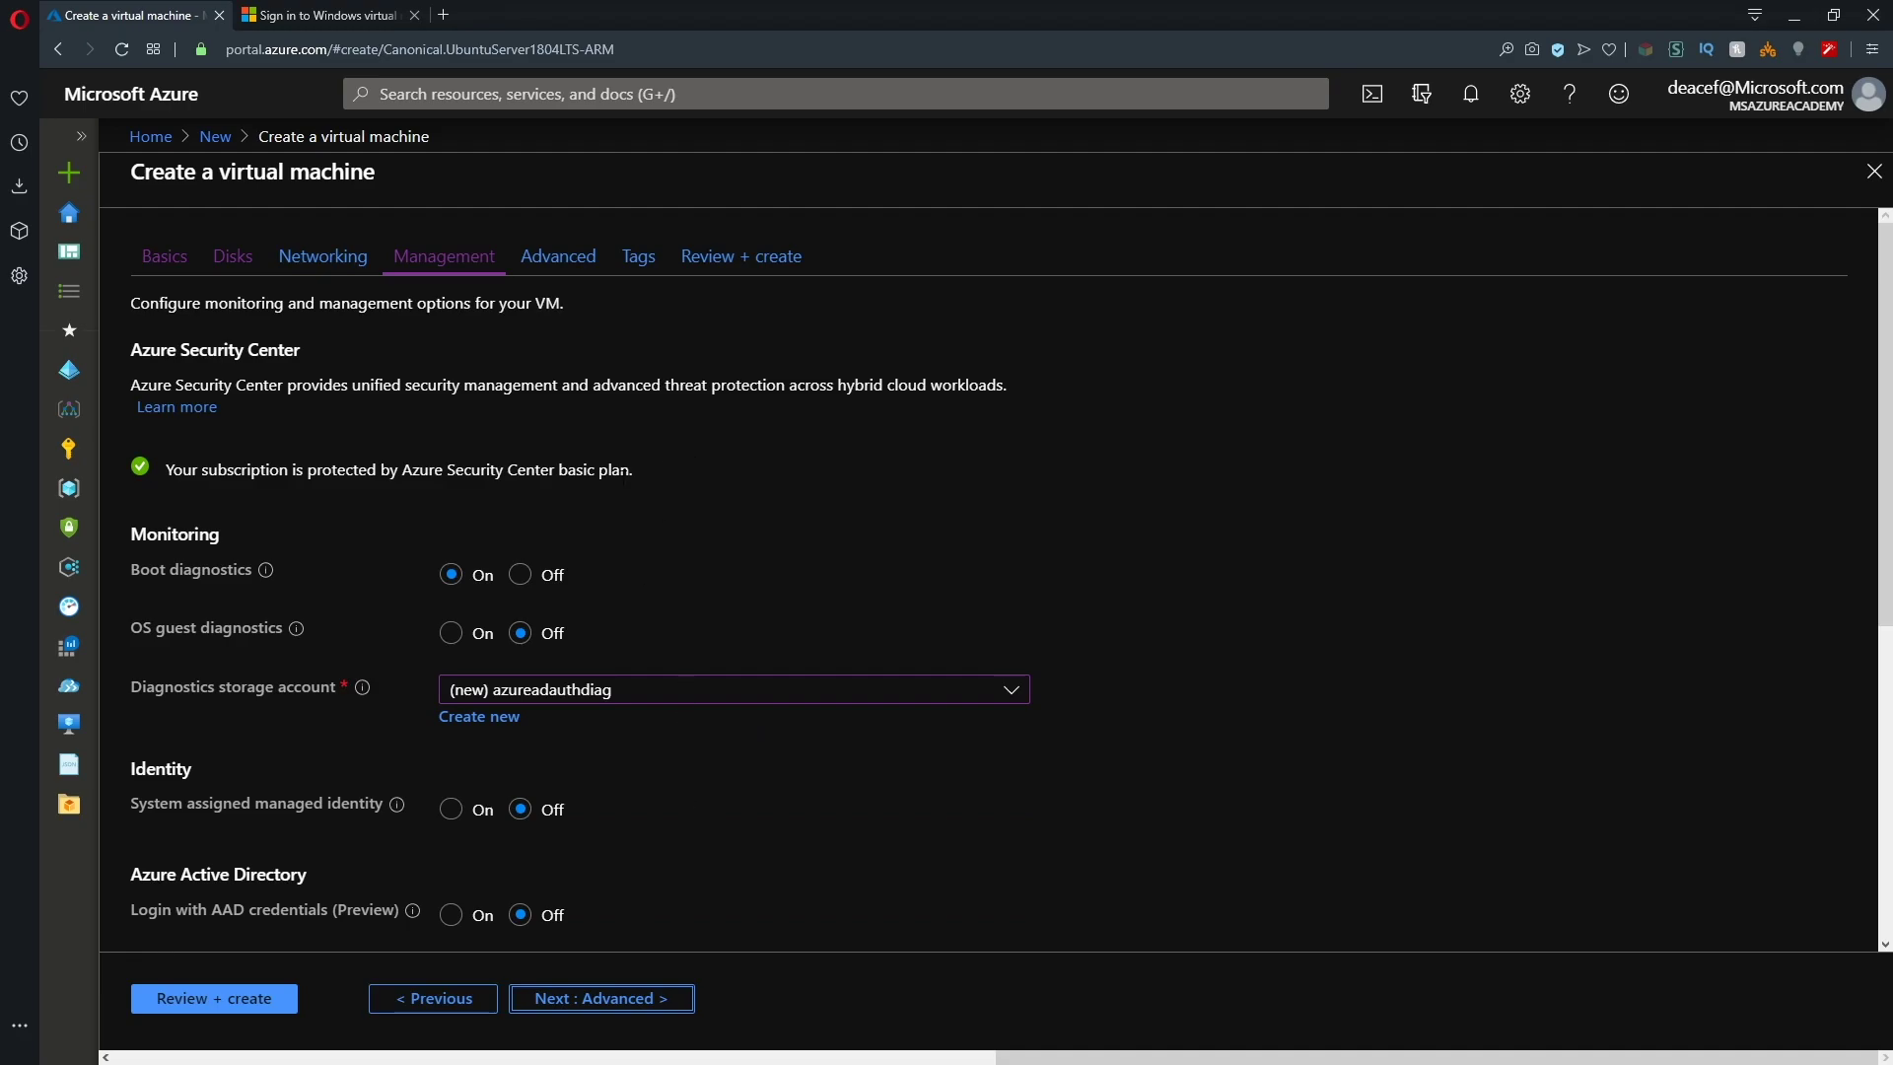
scroll(670, 459, "down", 5)
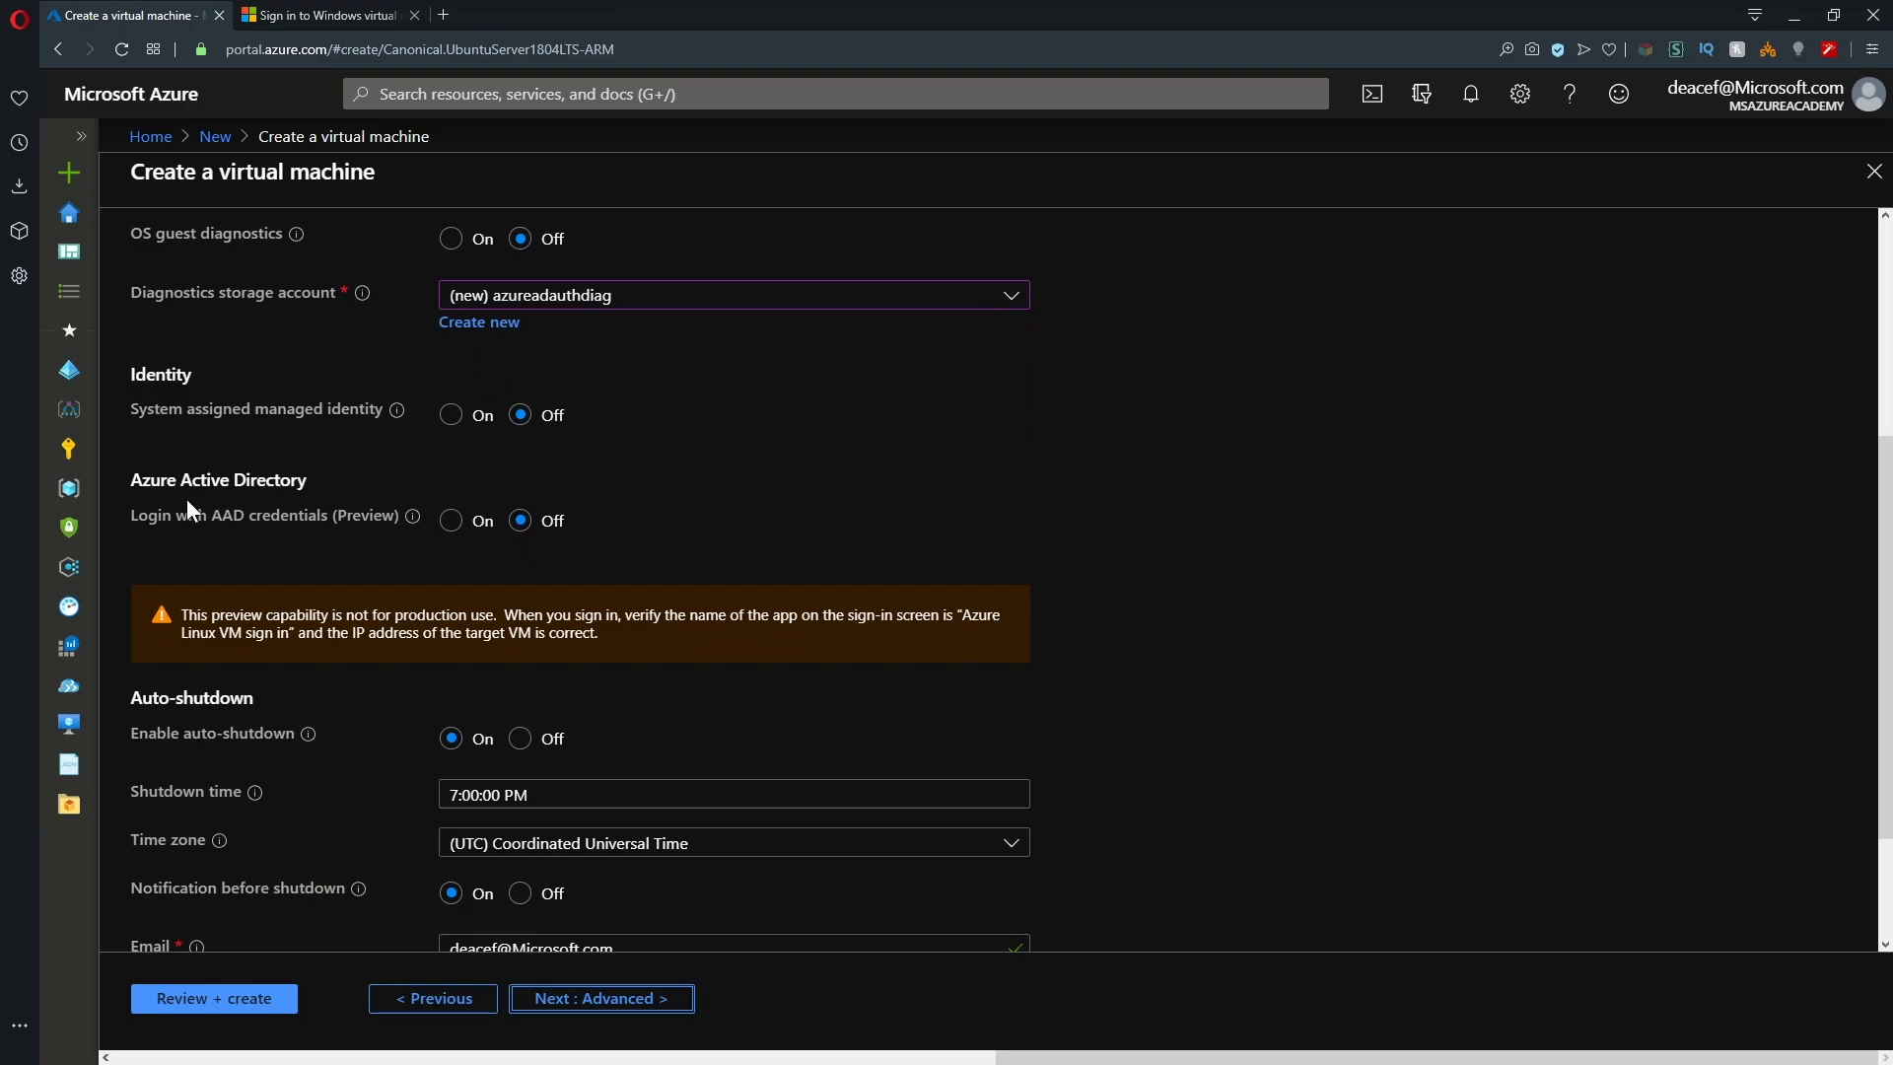
left_click_drag(131, 480, 380, 521)
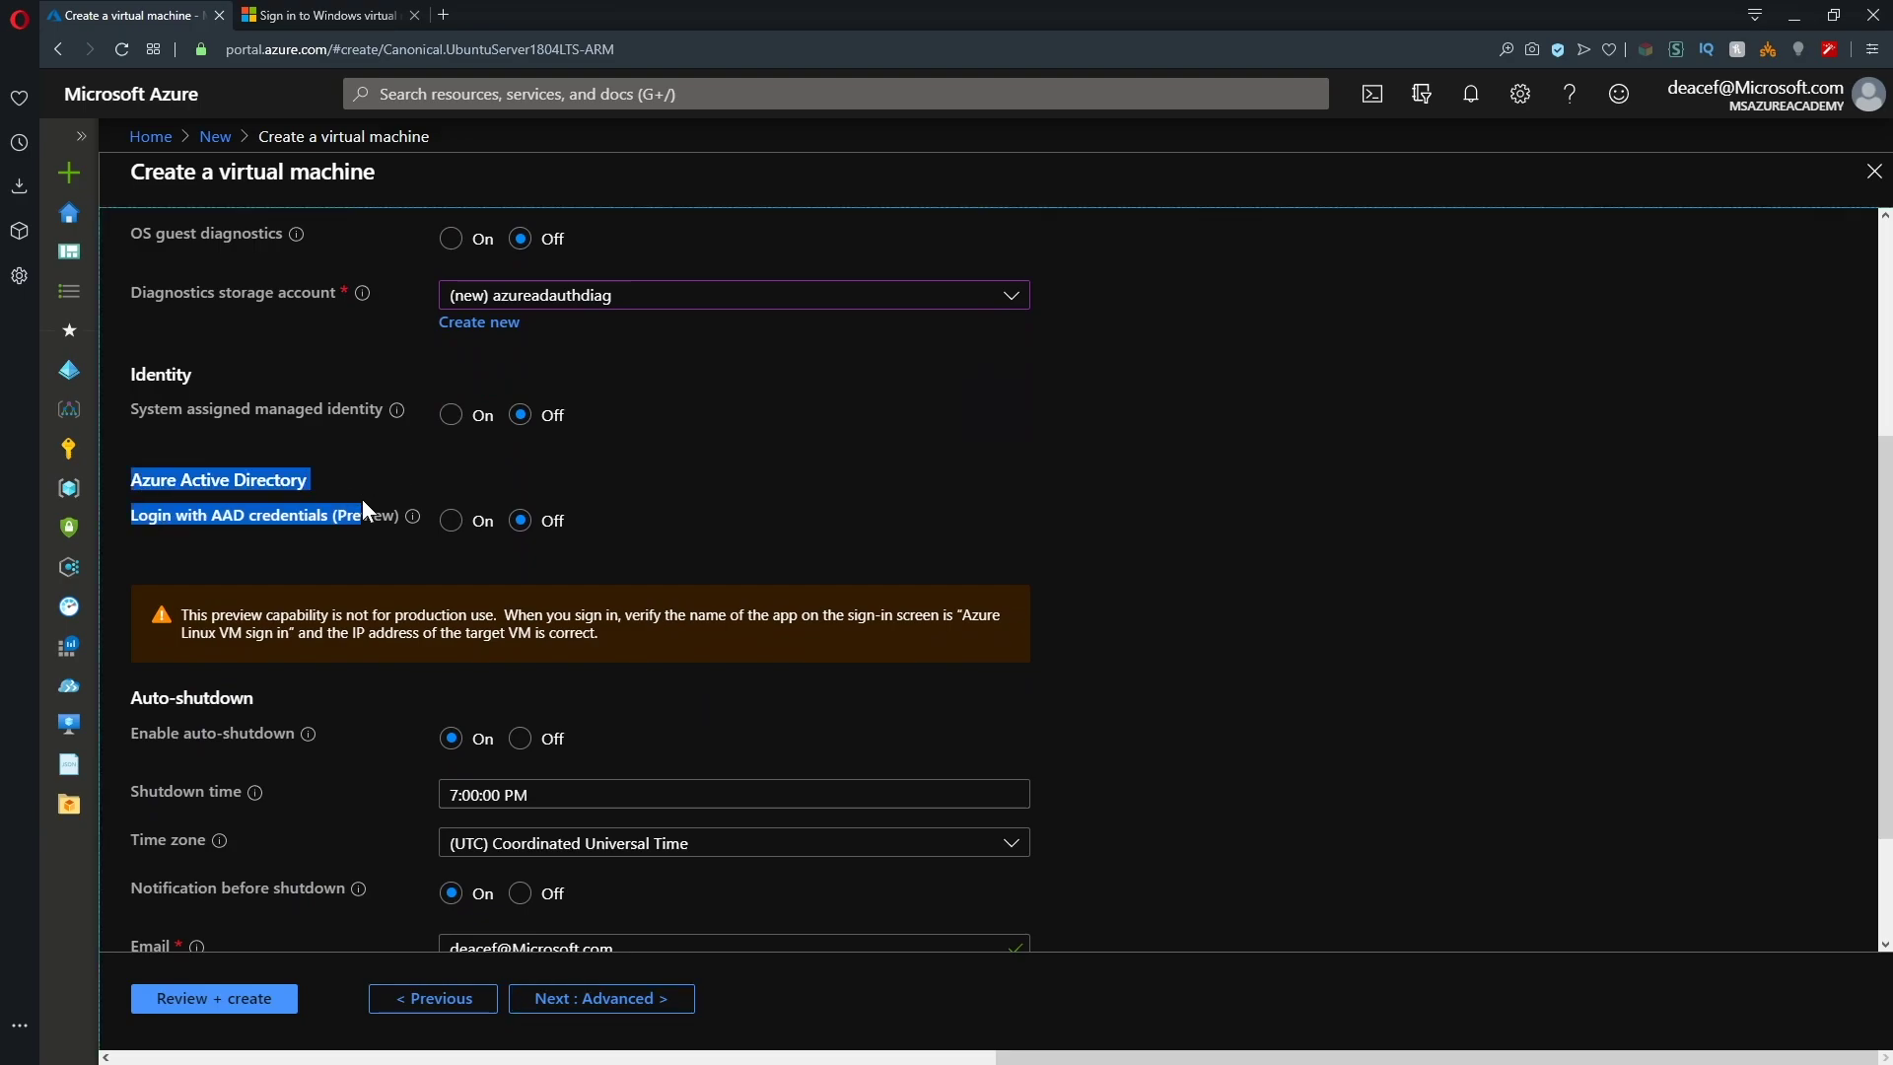
Step: Turn on AAD credential login and set auto-shutdown to 11:00:00 PM Eastern Time, with notification off
left_click(228, 523)
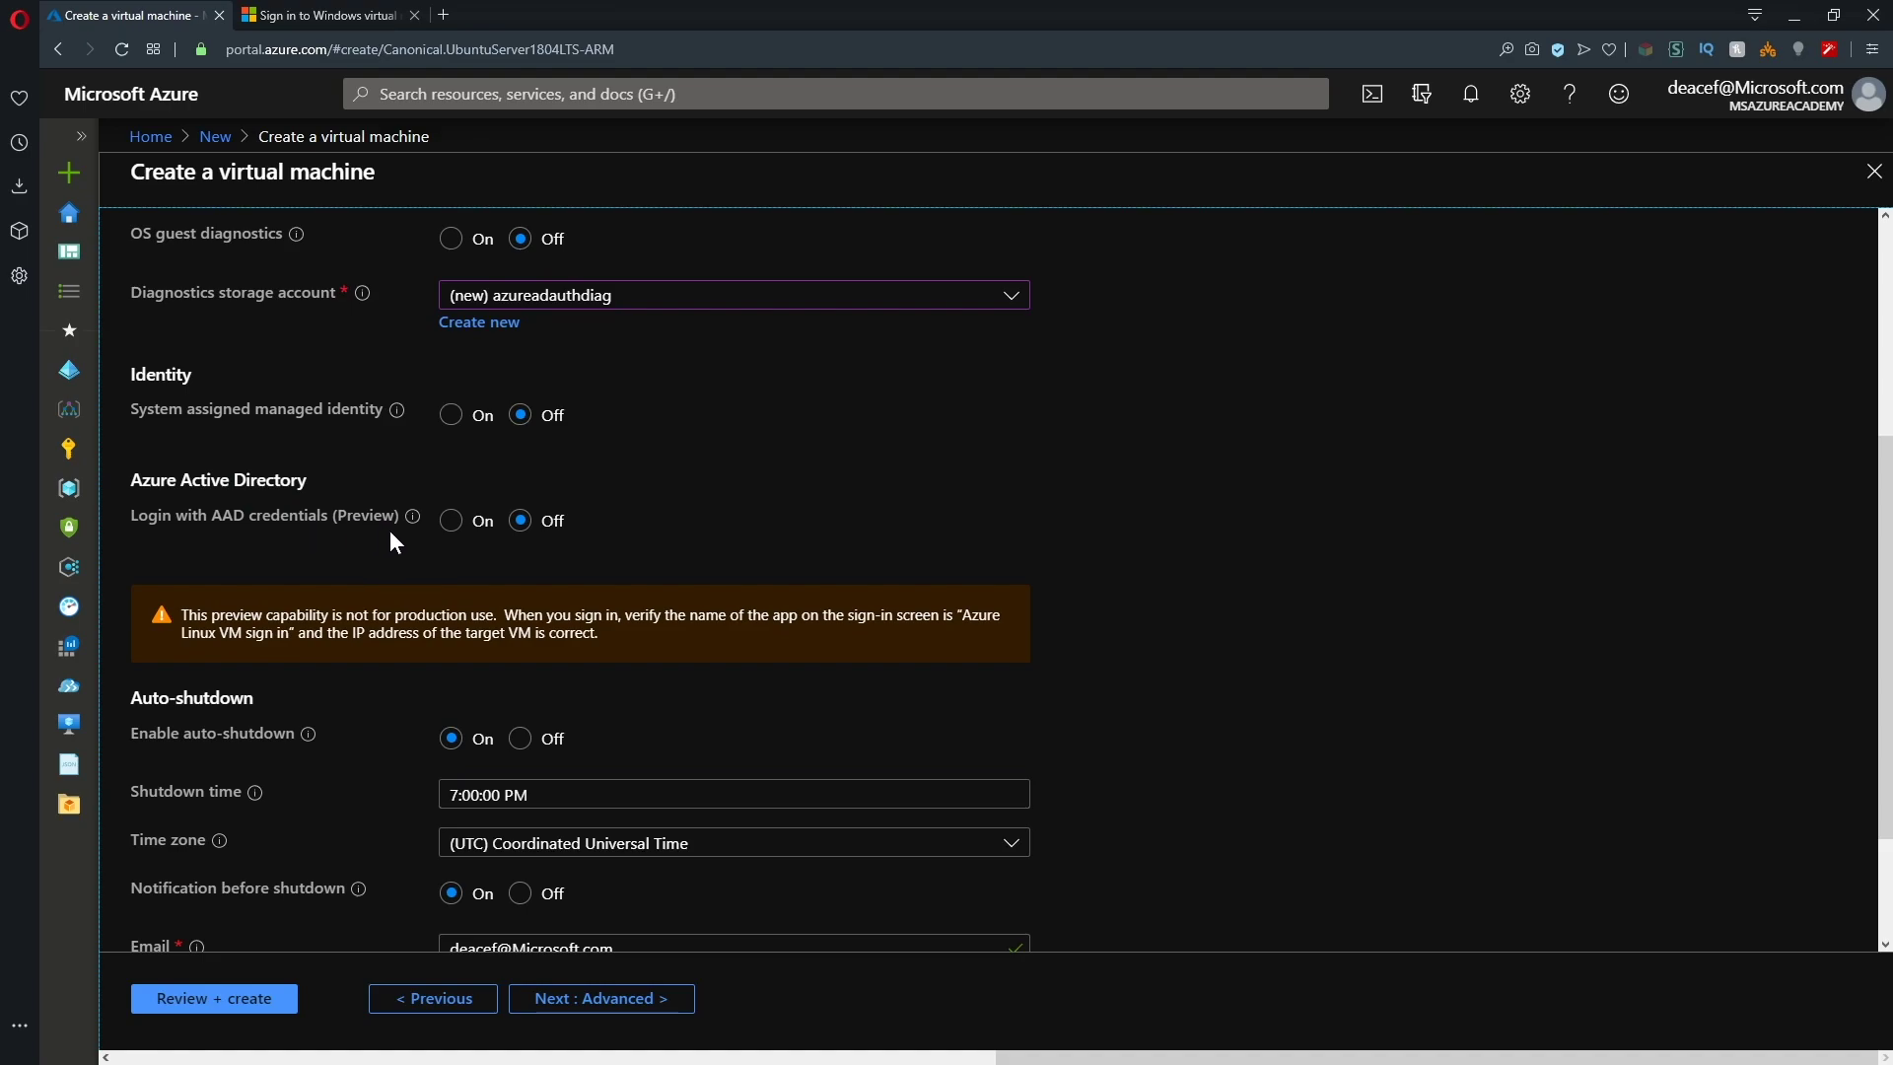
left_click(451, 521)
scroll(454, 622, "down", 2)
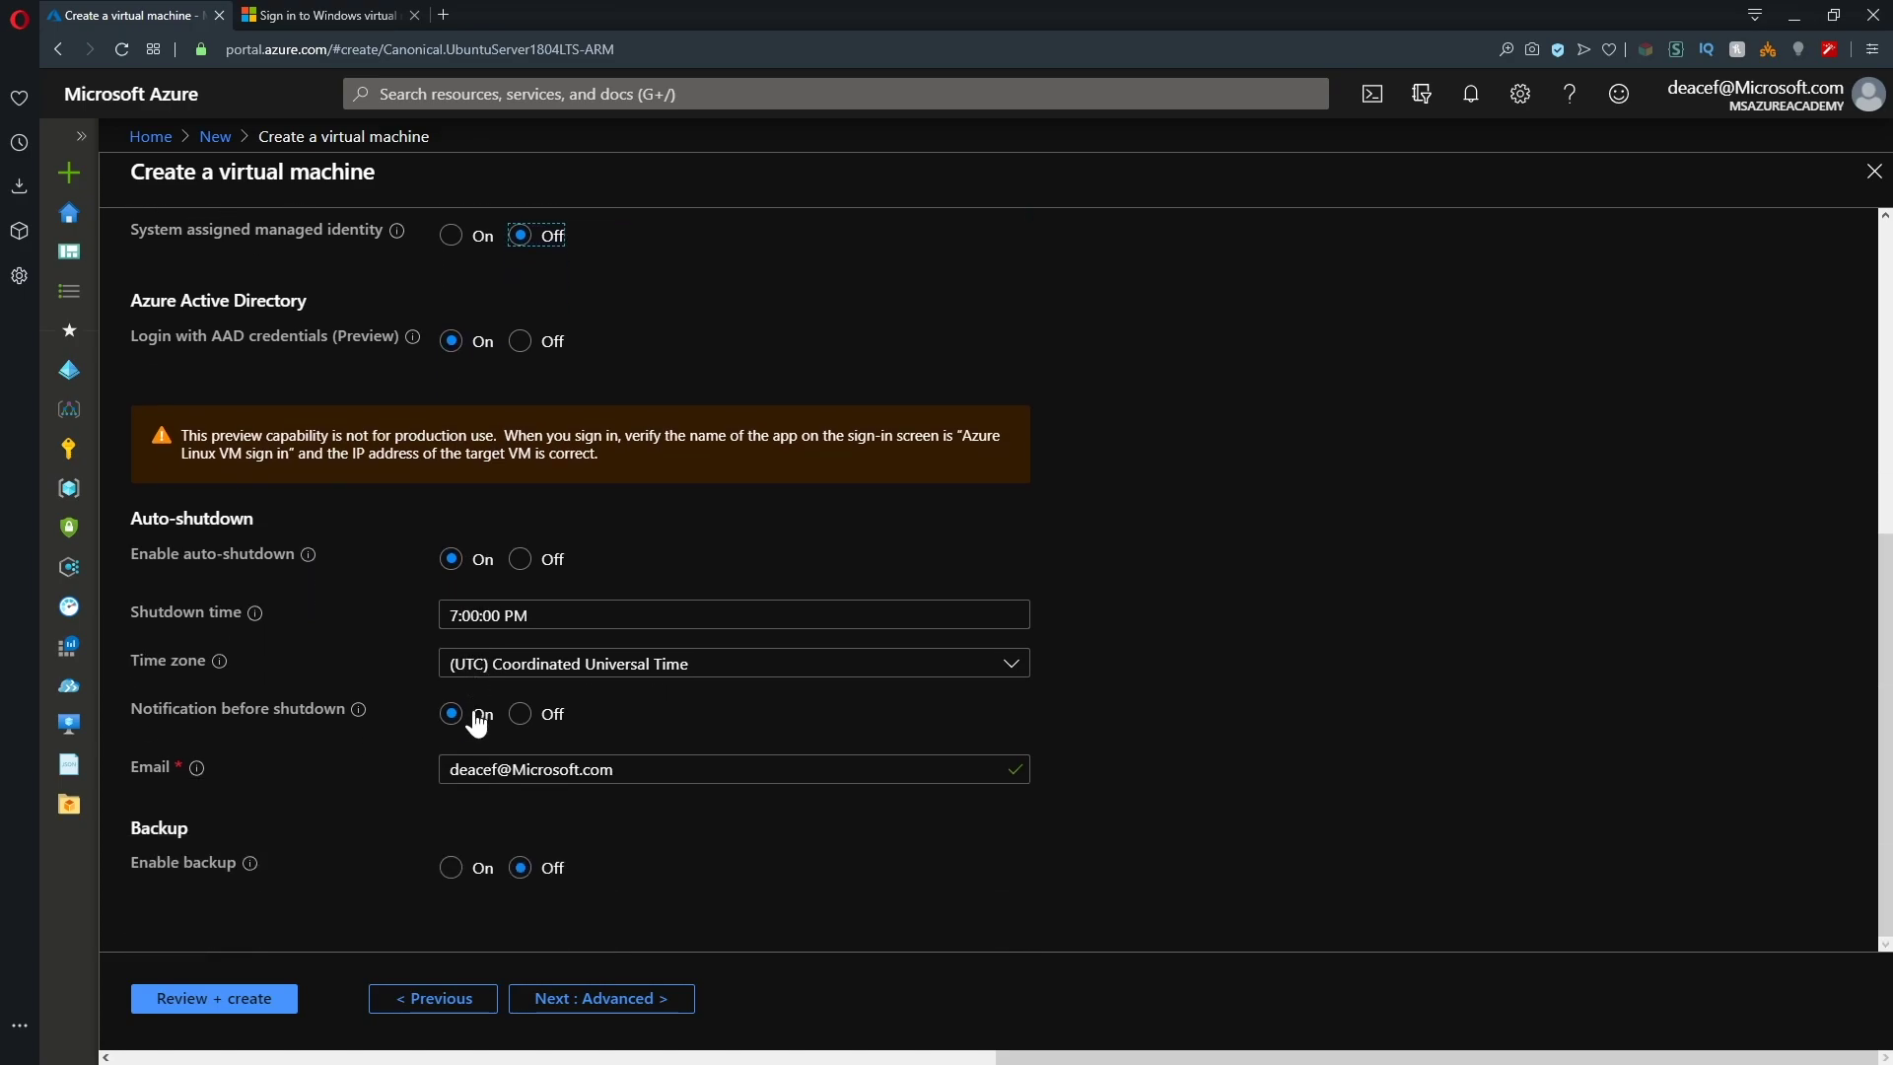
left_click(478, 615)
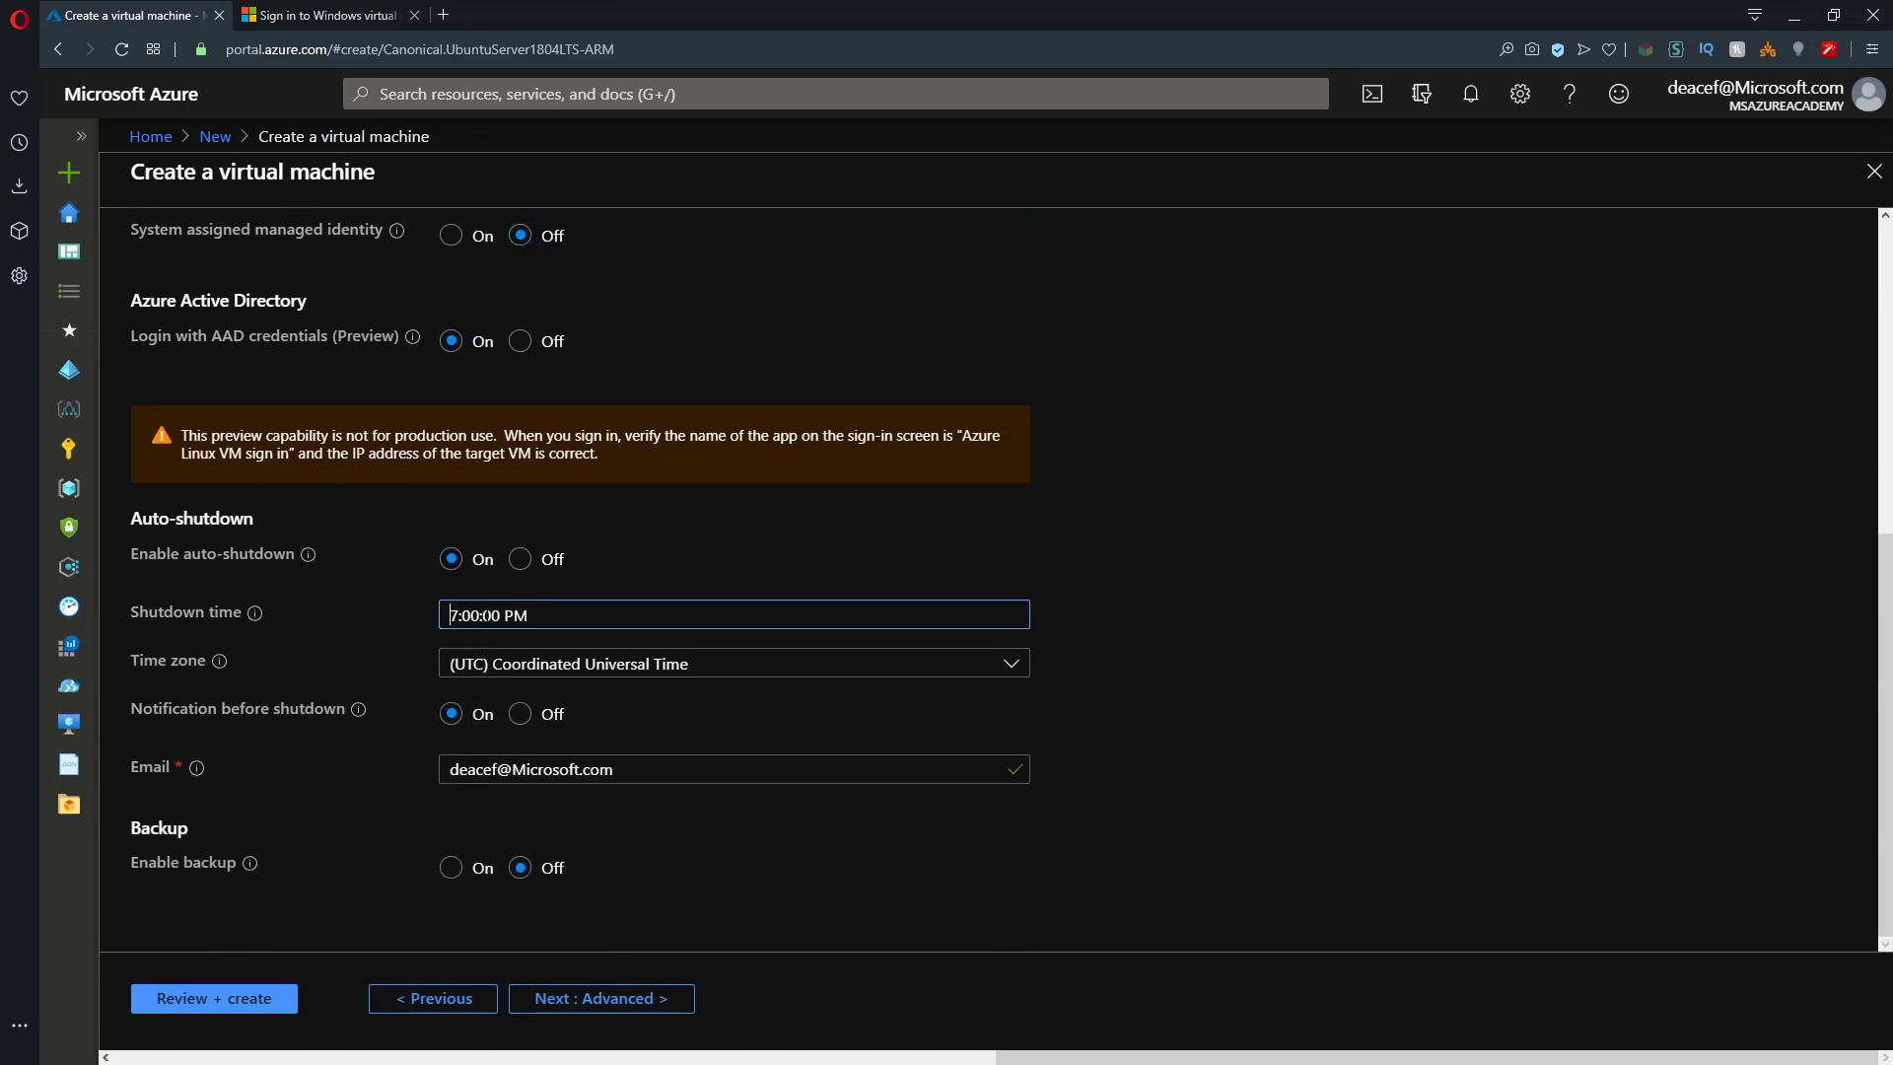
key("Delete")
type("11")
key("Tab")
type("e")
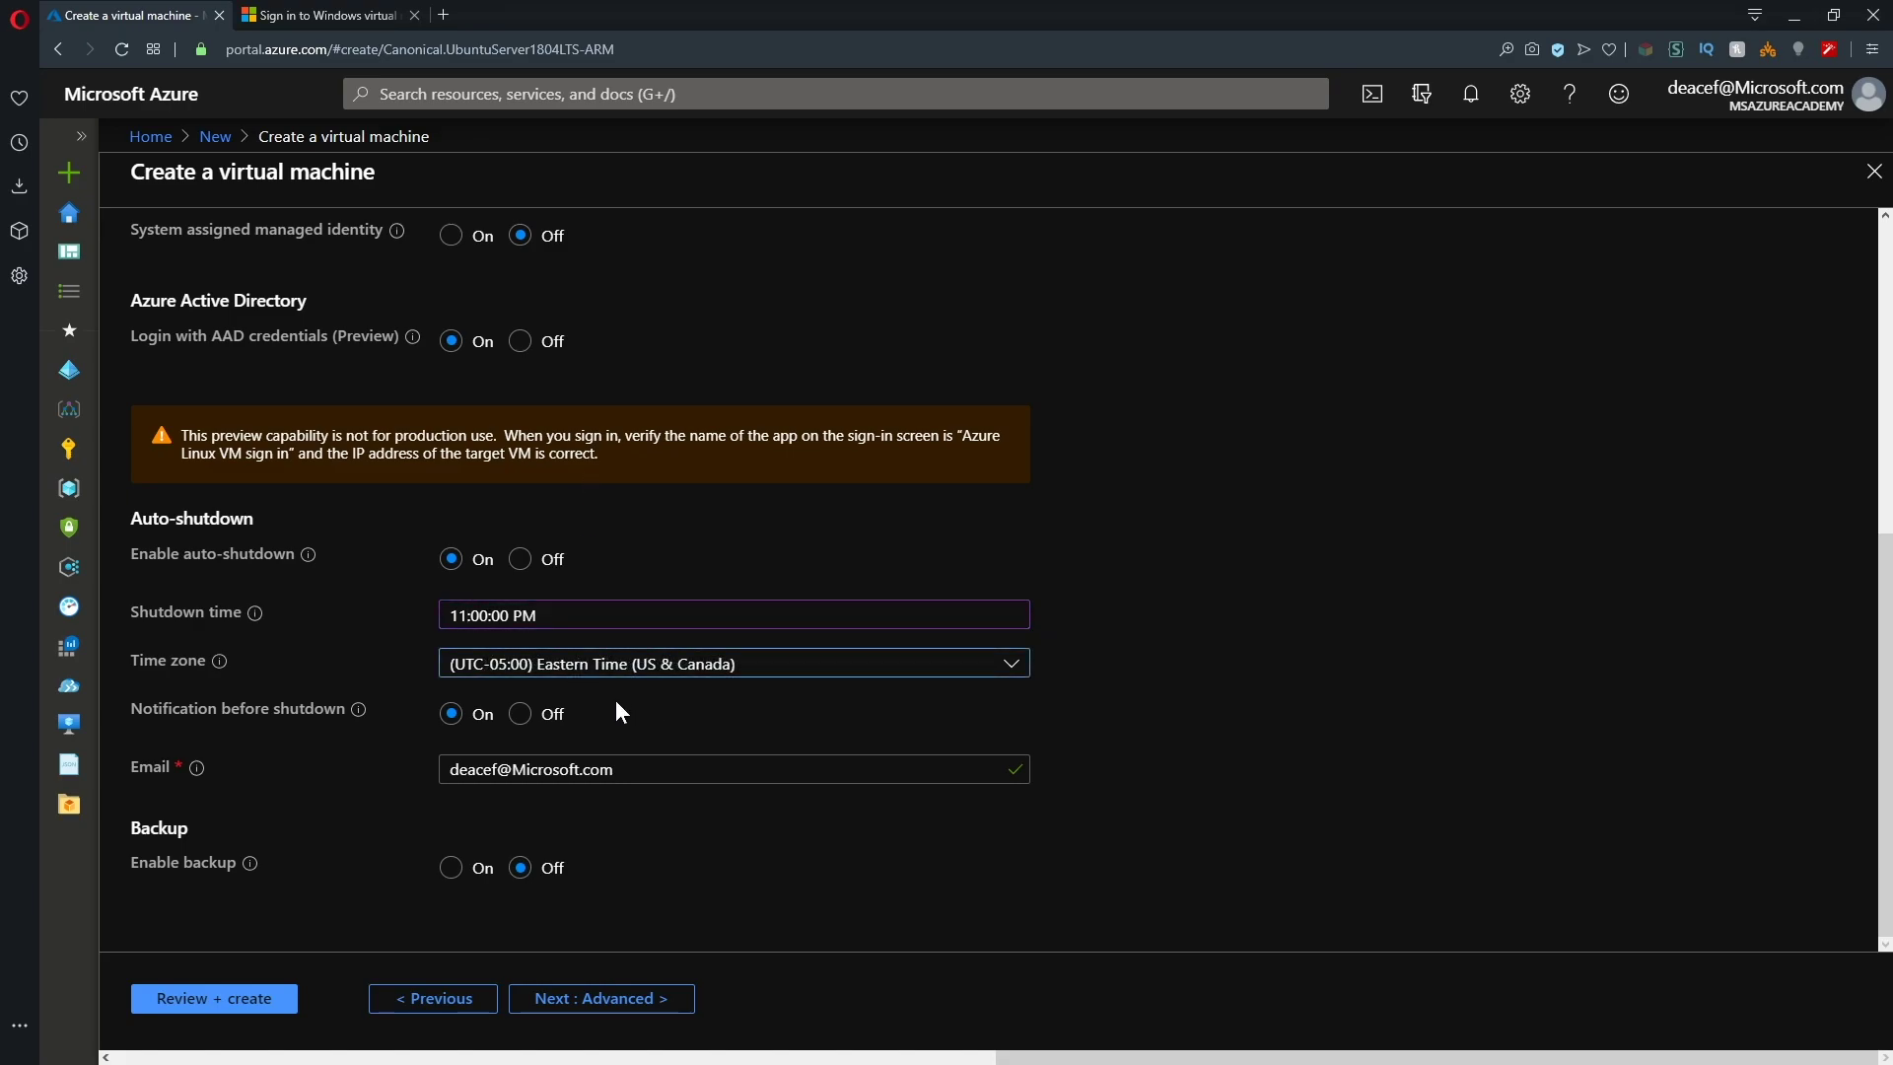
left_click(535, 714)
Step: Skip the Advanced defaults and check the Tags: costcenter AA-Money, Deployment MT, Application AzureAD
left_click(605, 1000)
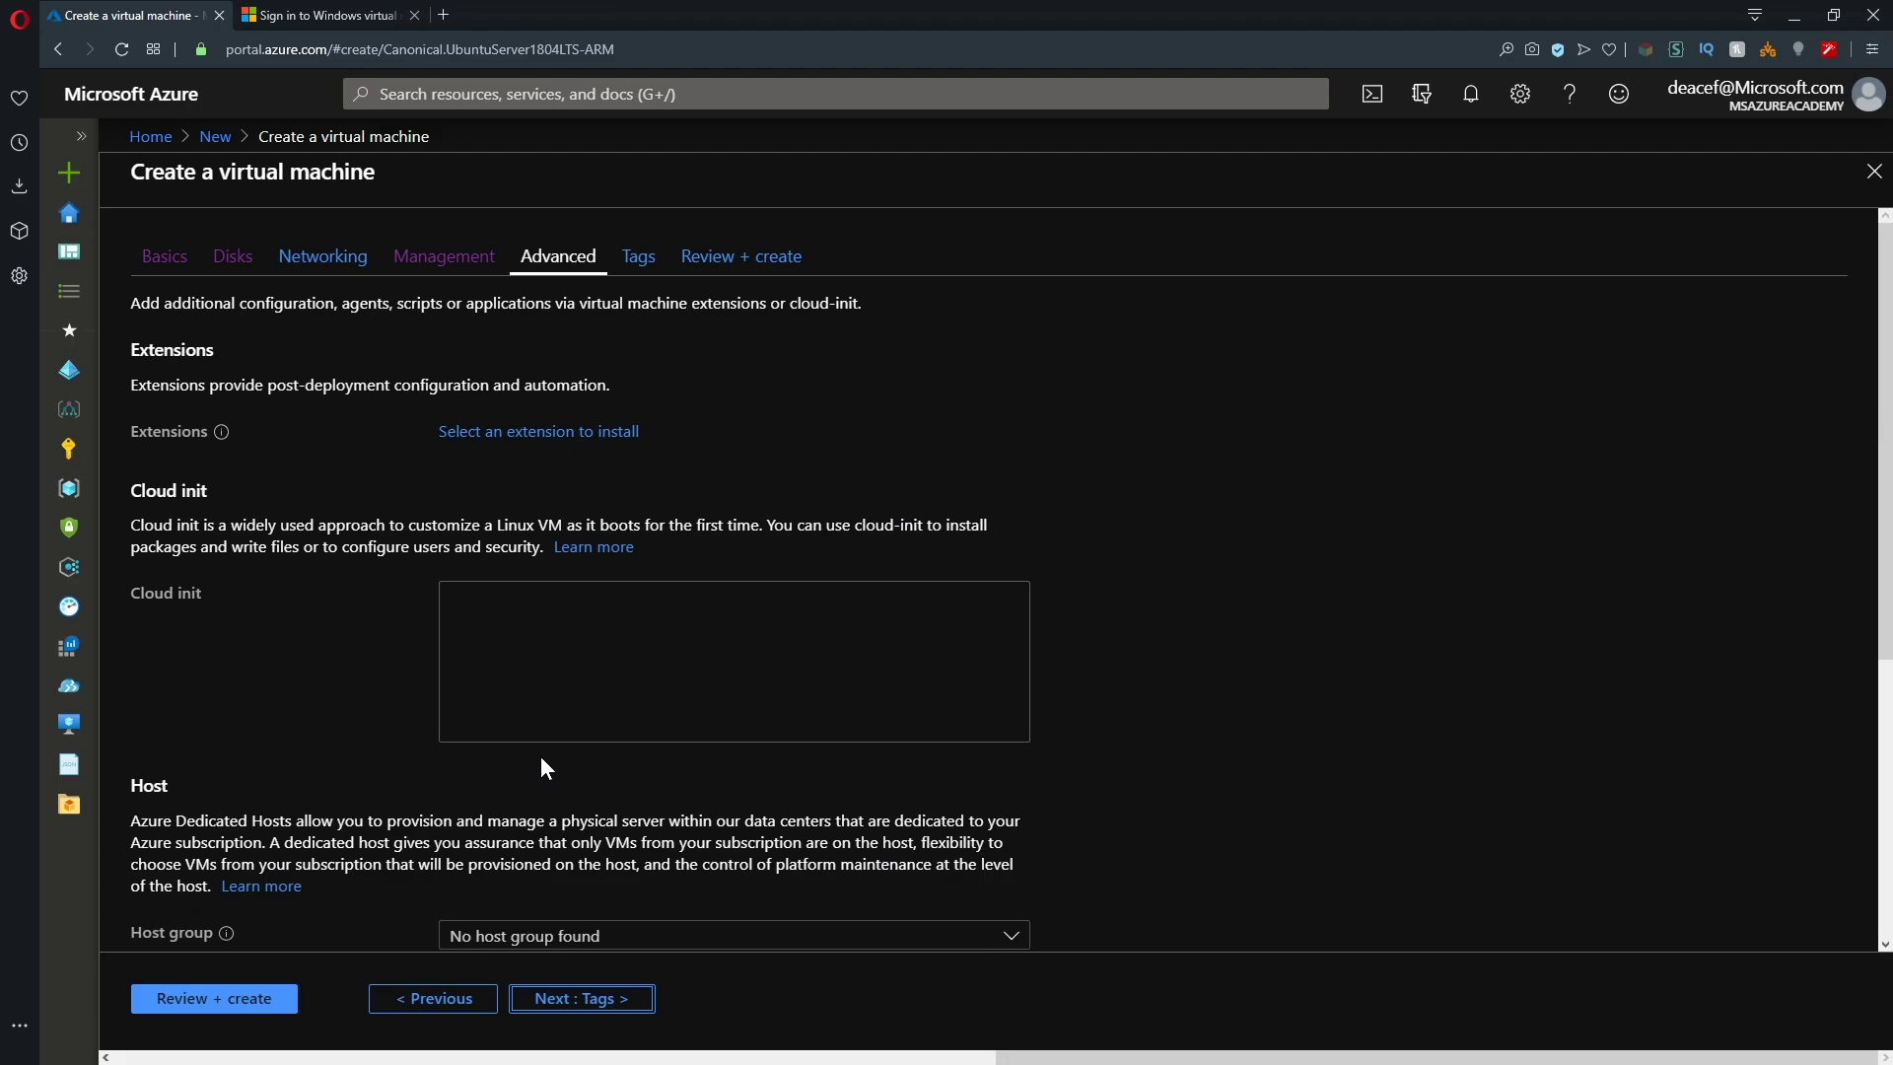
left_click(570, 998)
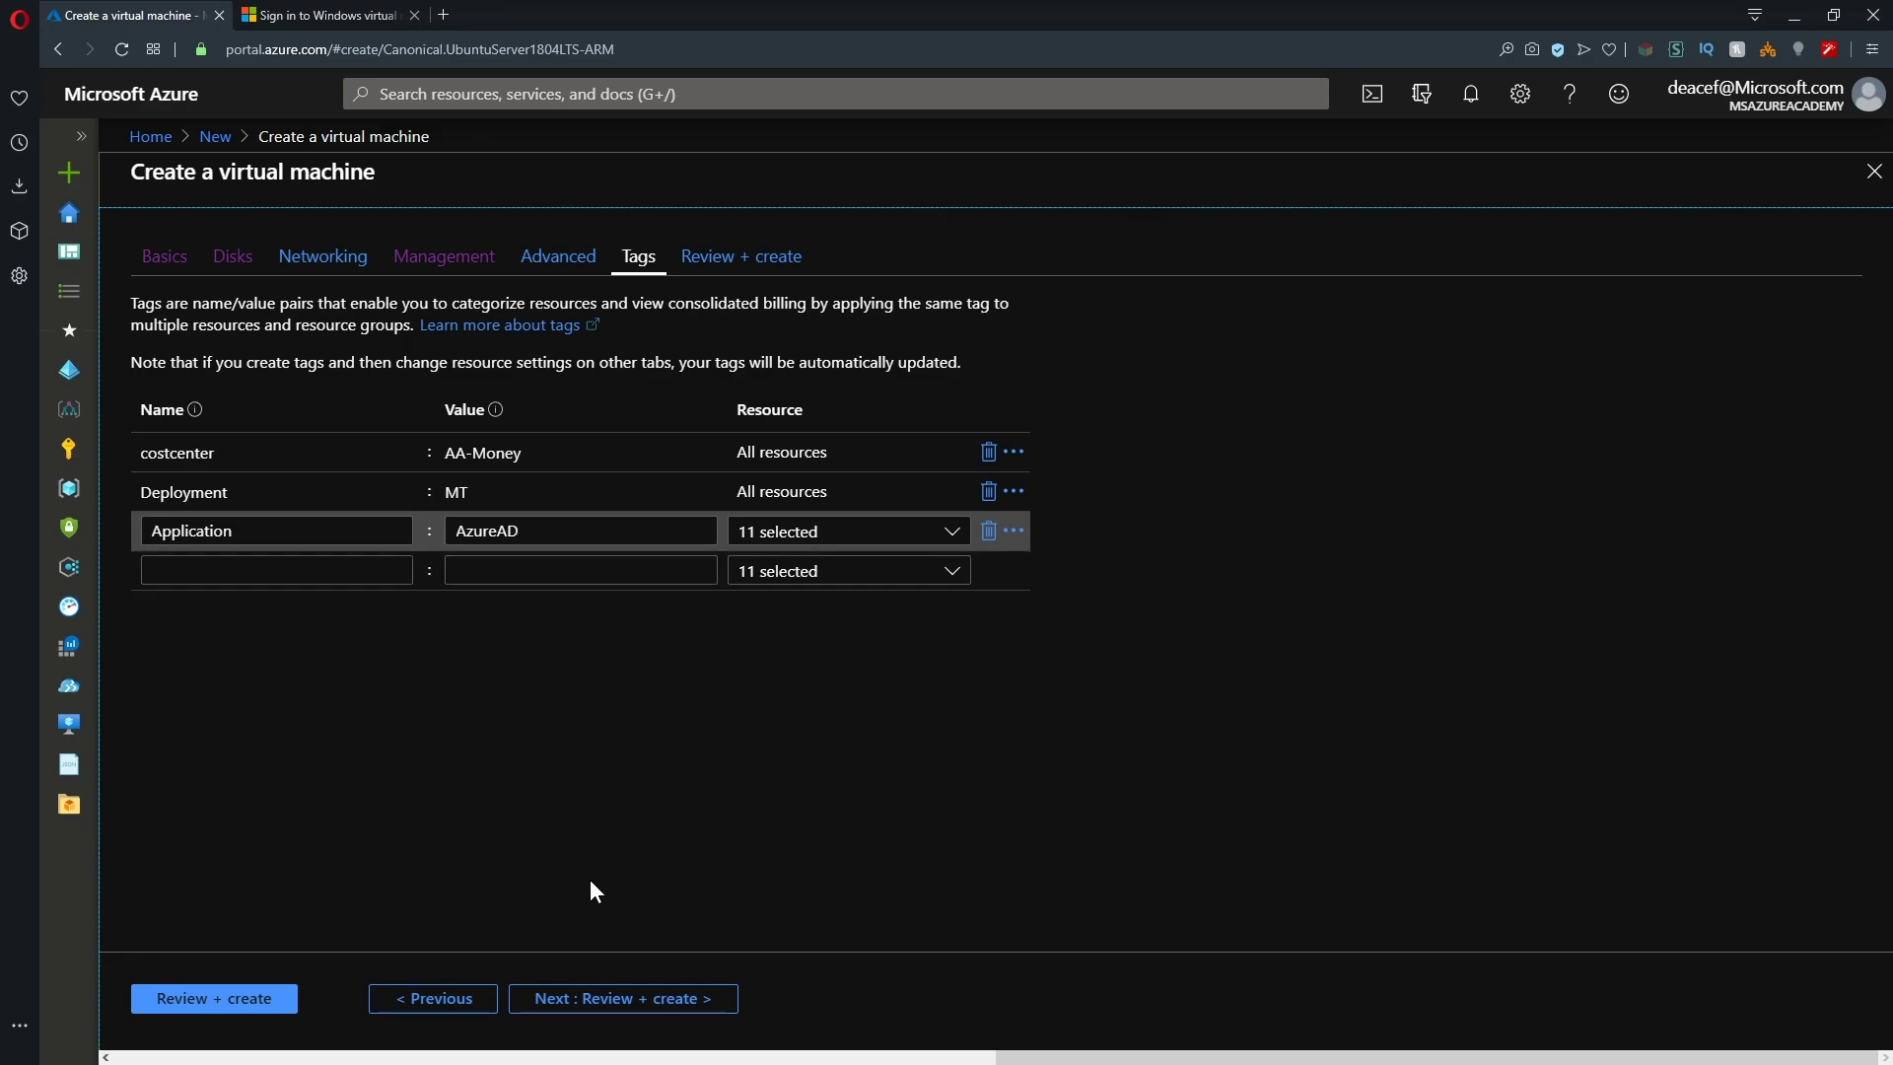
Step: Run validation and view the summary of all VM settings and the three tags
left_click(621, 996)
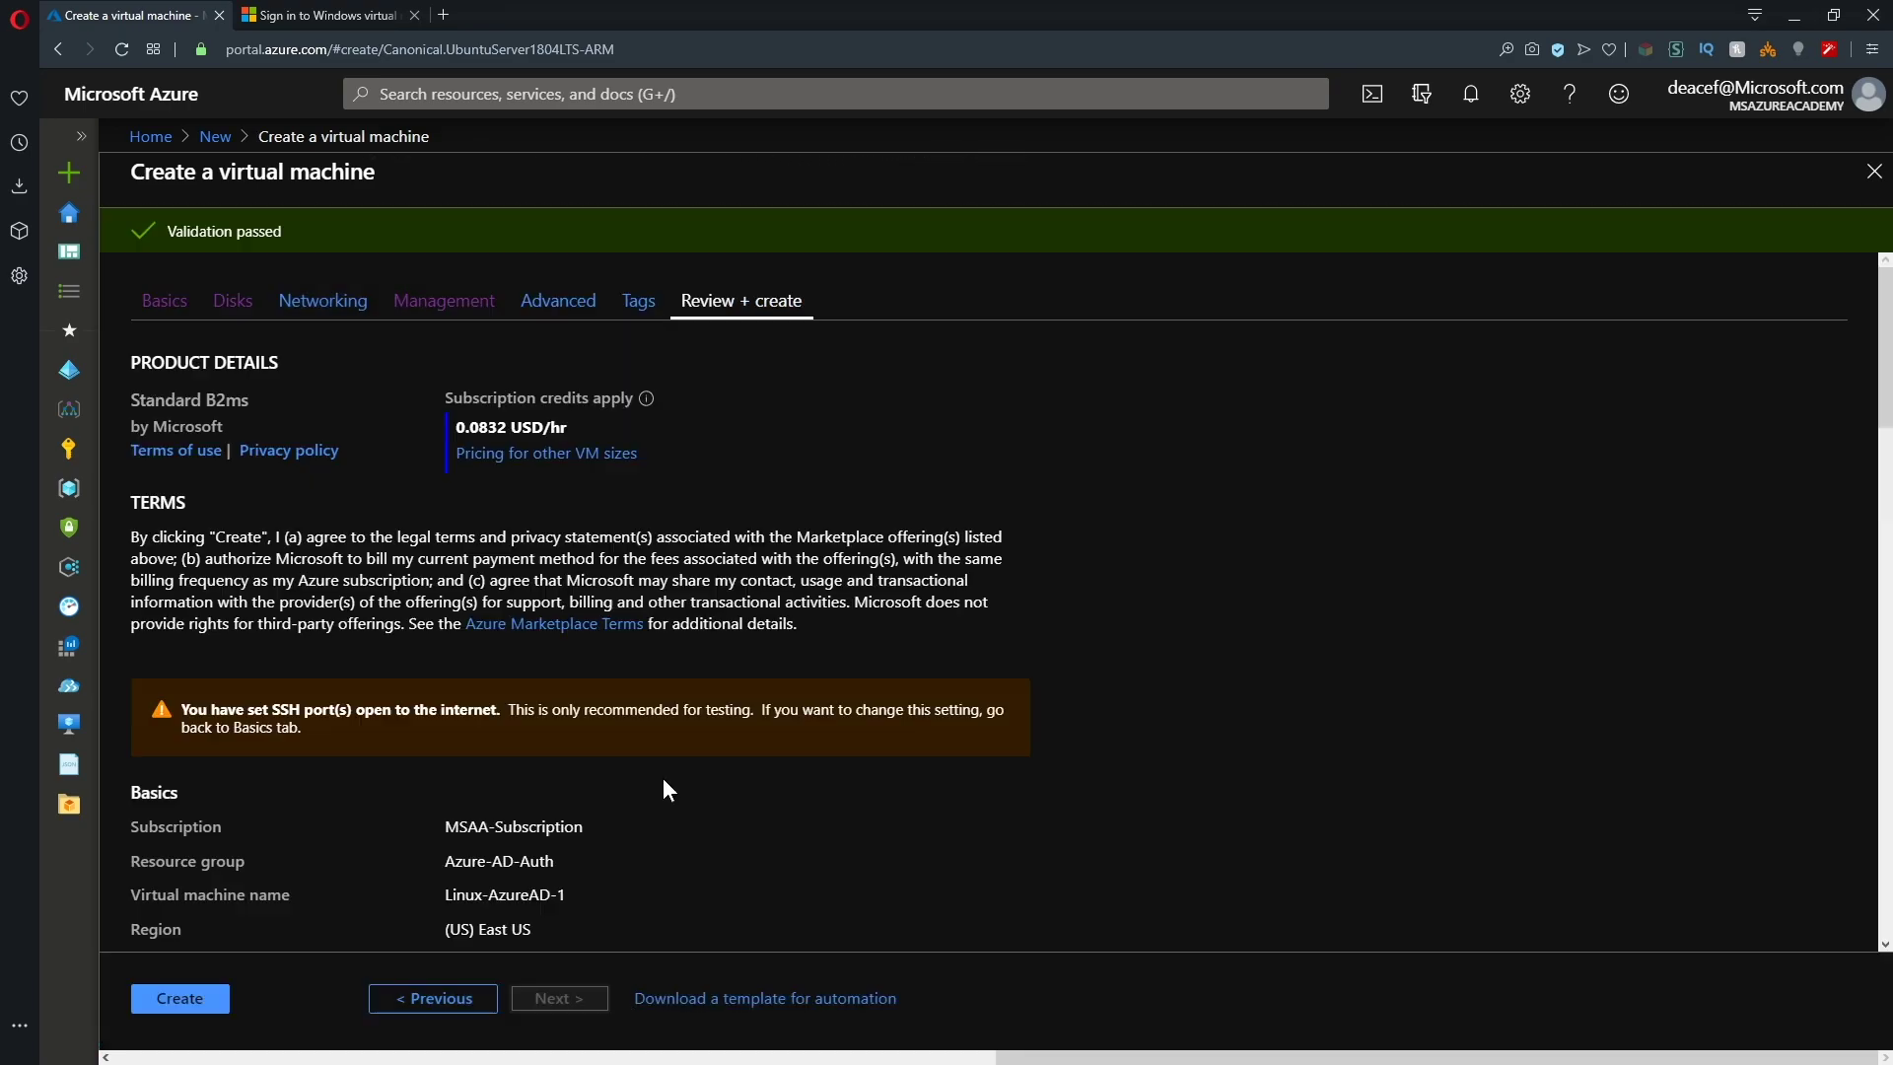
scroll(663, 777, "down", 5)
scroll(663, 776, "down", 5)
scroll(662, 775, "down", 3)
scroll(663, 777, "down", 4)
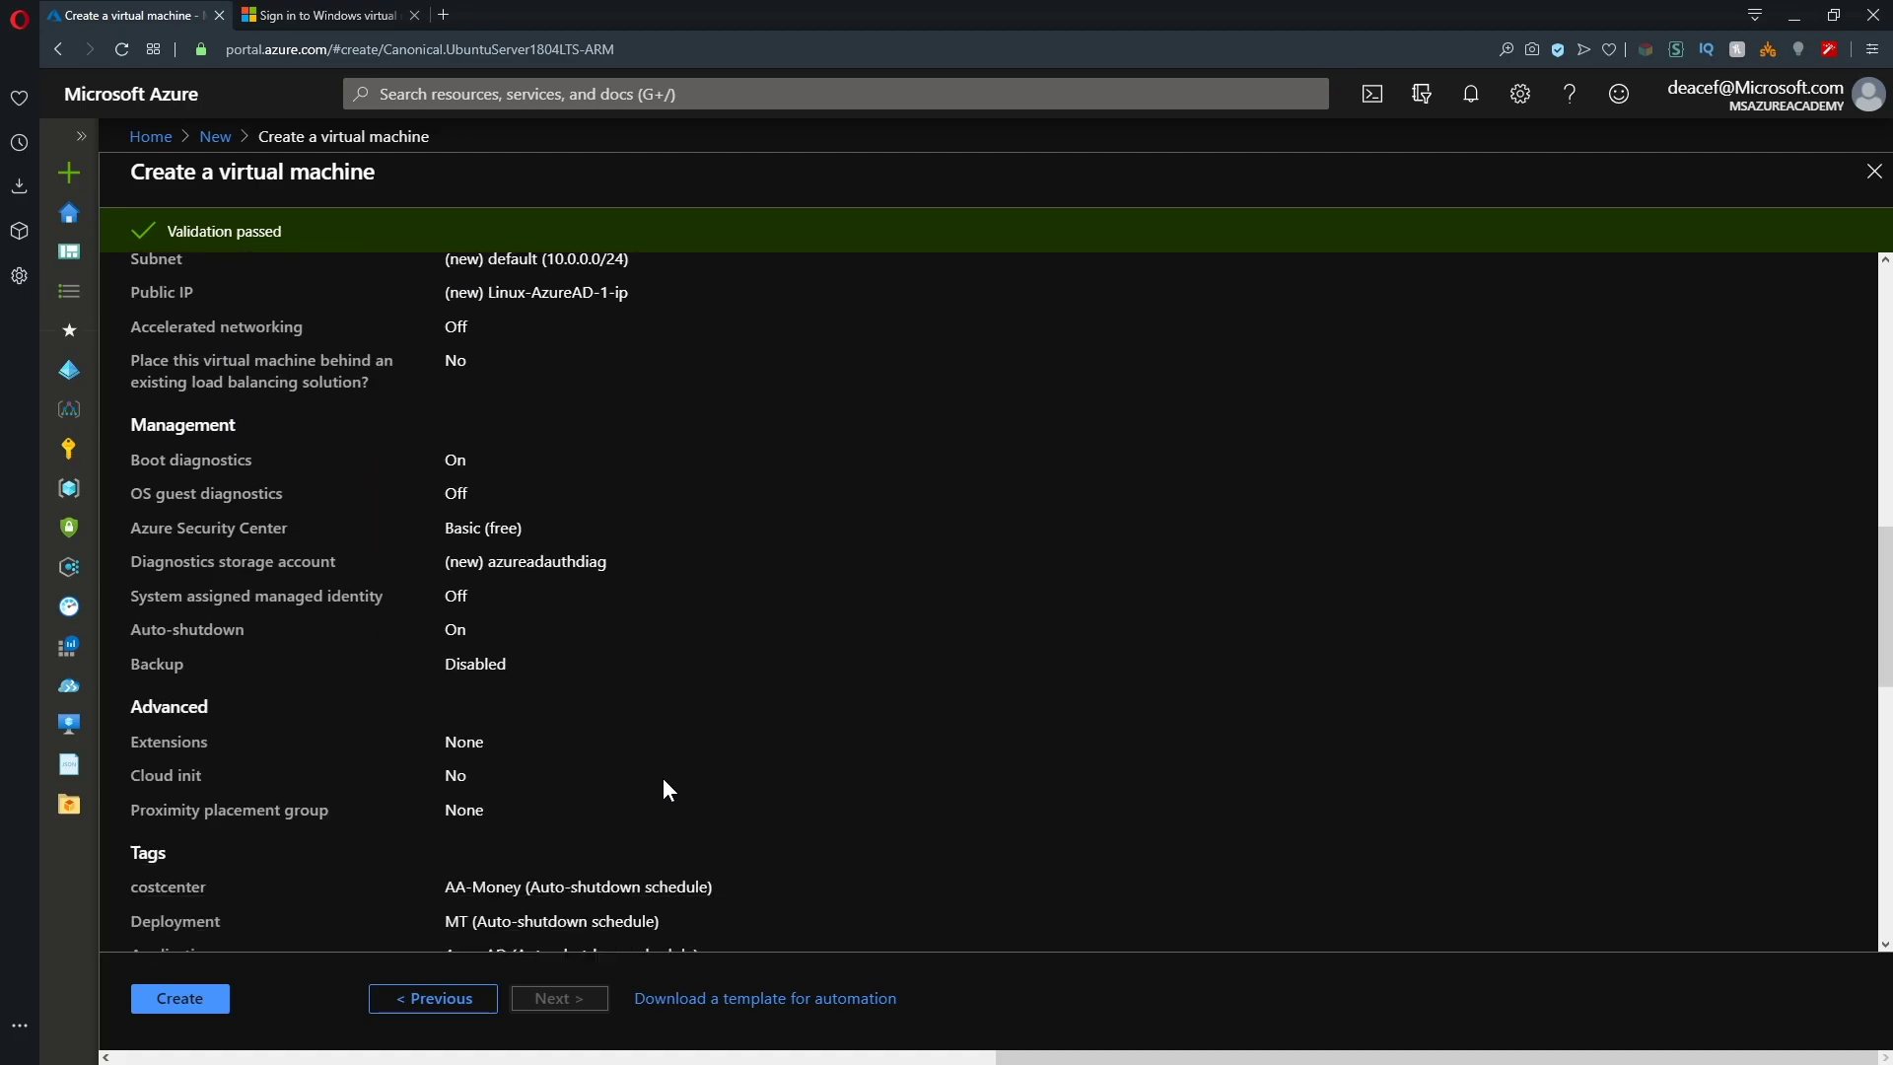
scroll(662, 776, "down", 3)
scroll(663, 777, "down", 5)
scroll(662, 777, "down", 3)
scroll(663, 788, "down", 1)
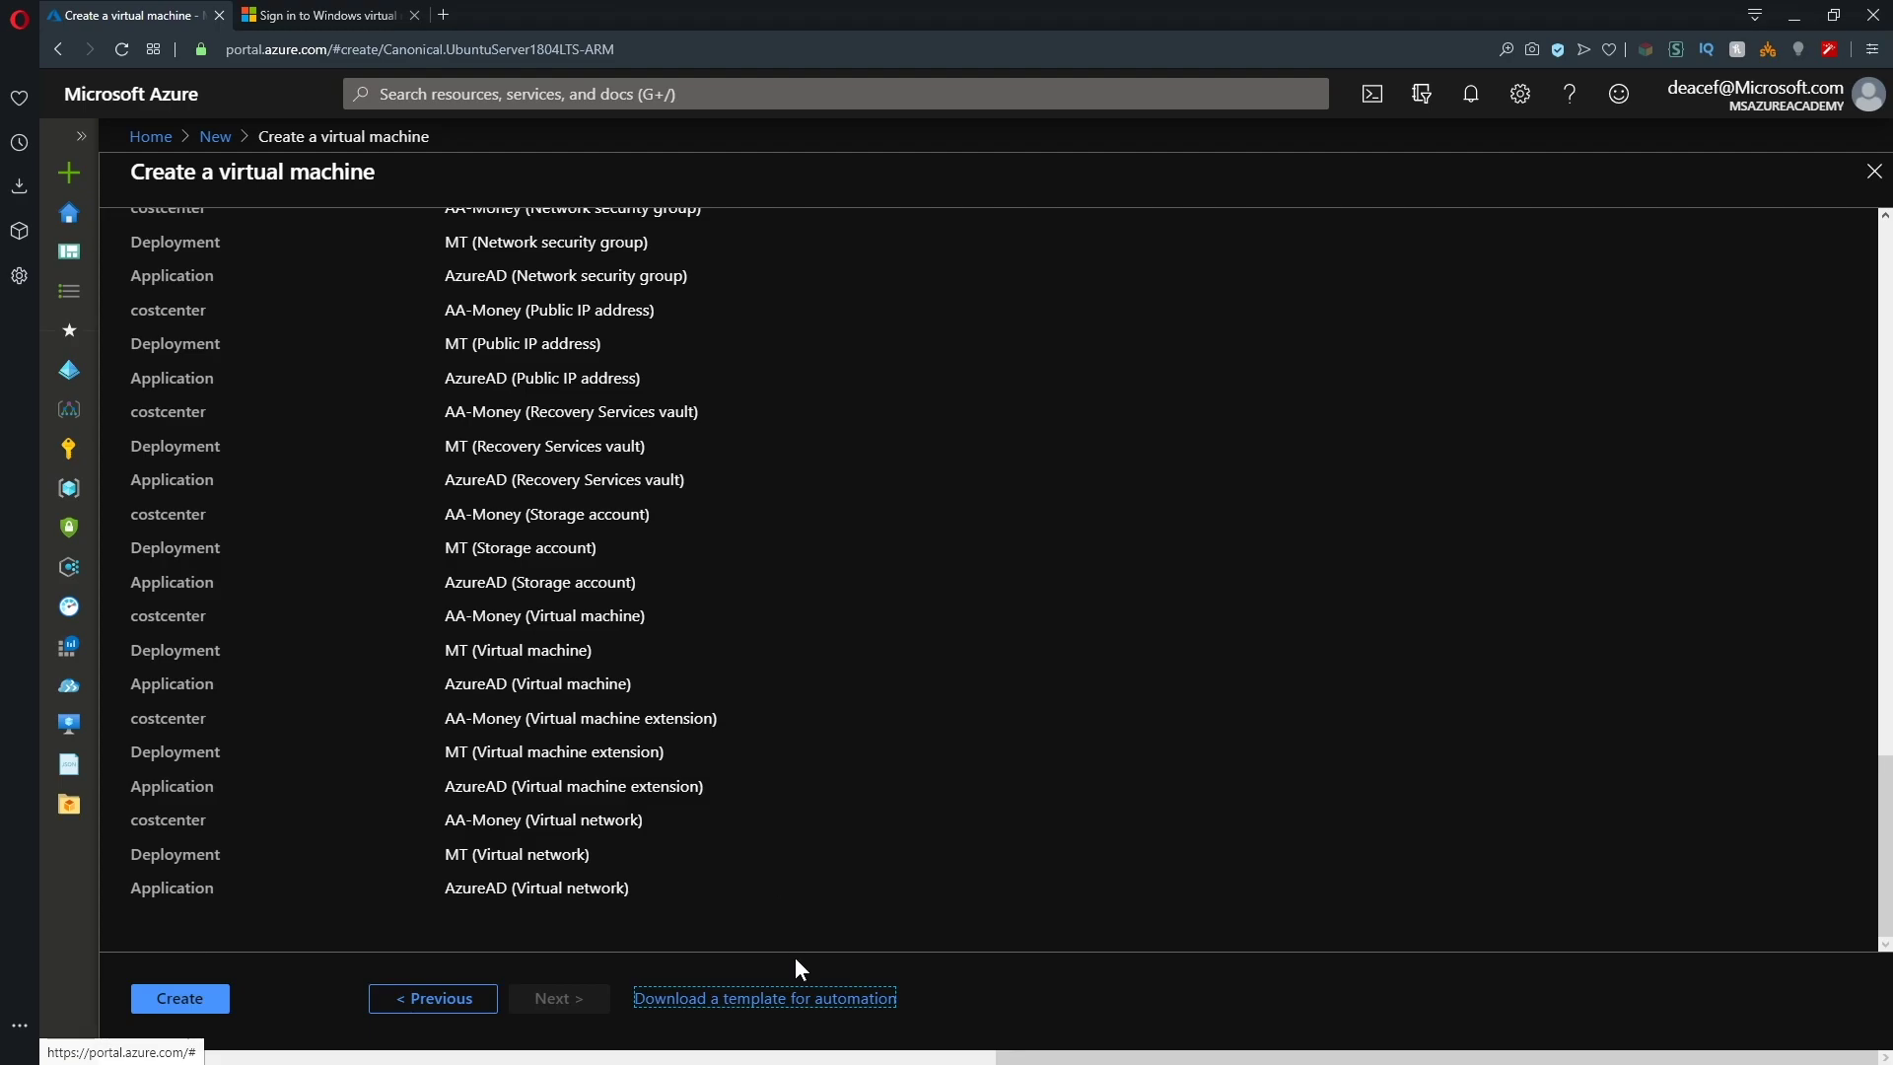
Step: In the deployment template, examine the virtual machine and aadLoginExtensionName (AADLoginForLinux) resource JSON
left_click(777, 1003)
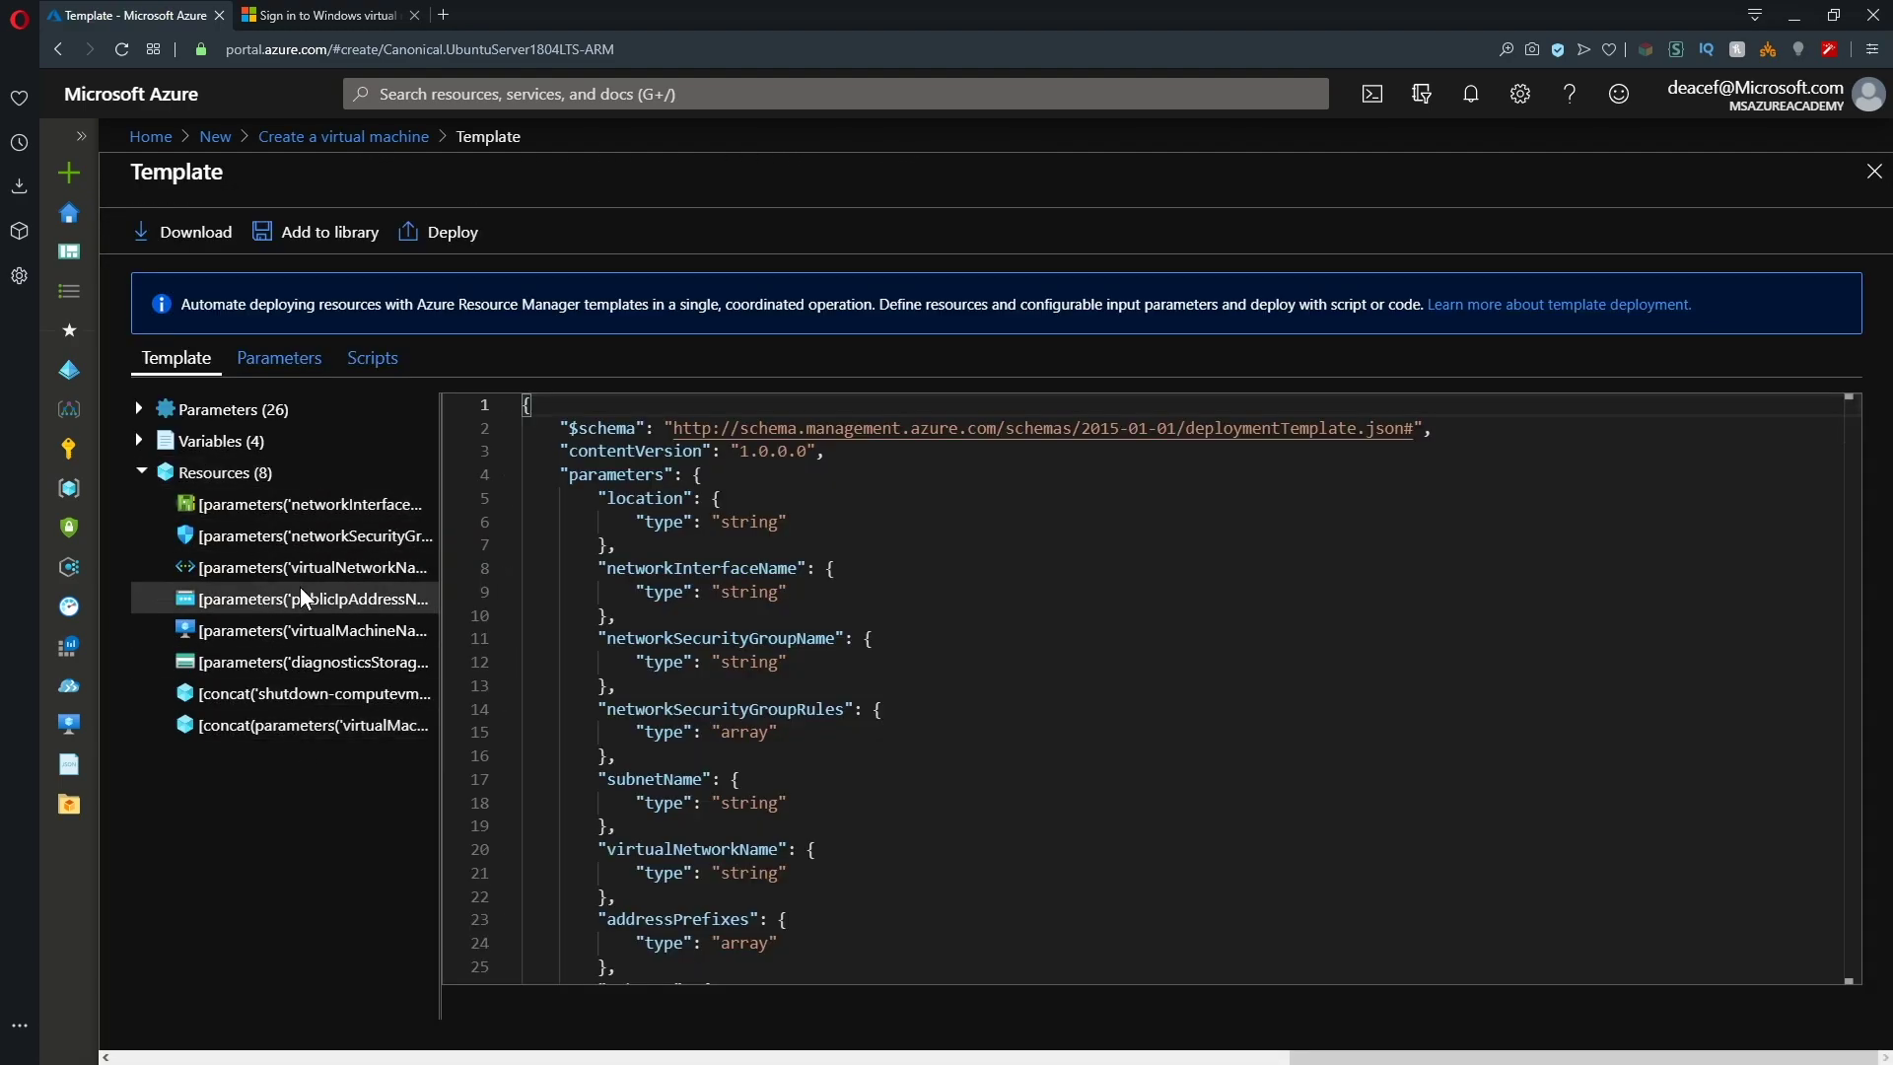
left_click(246, 627)
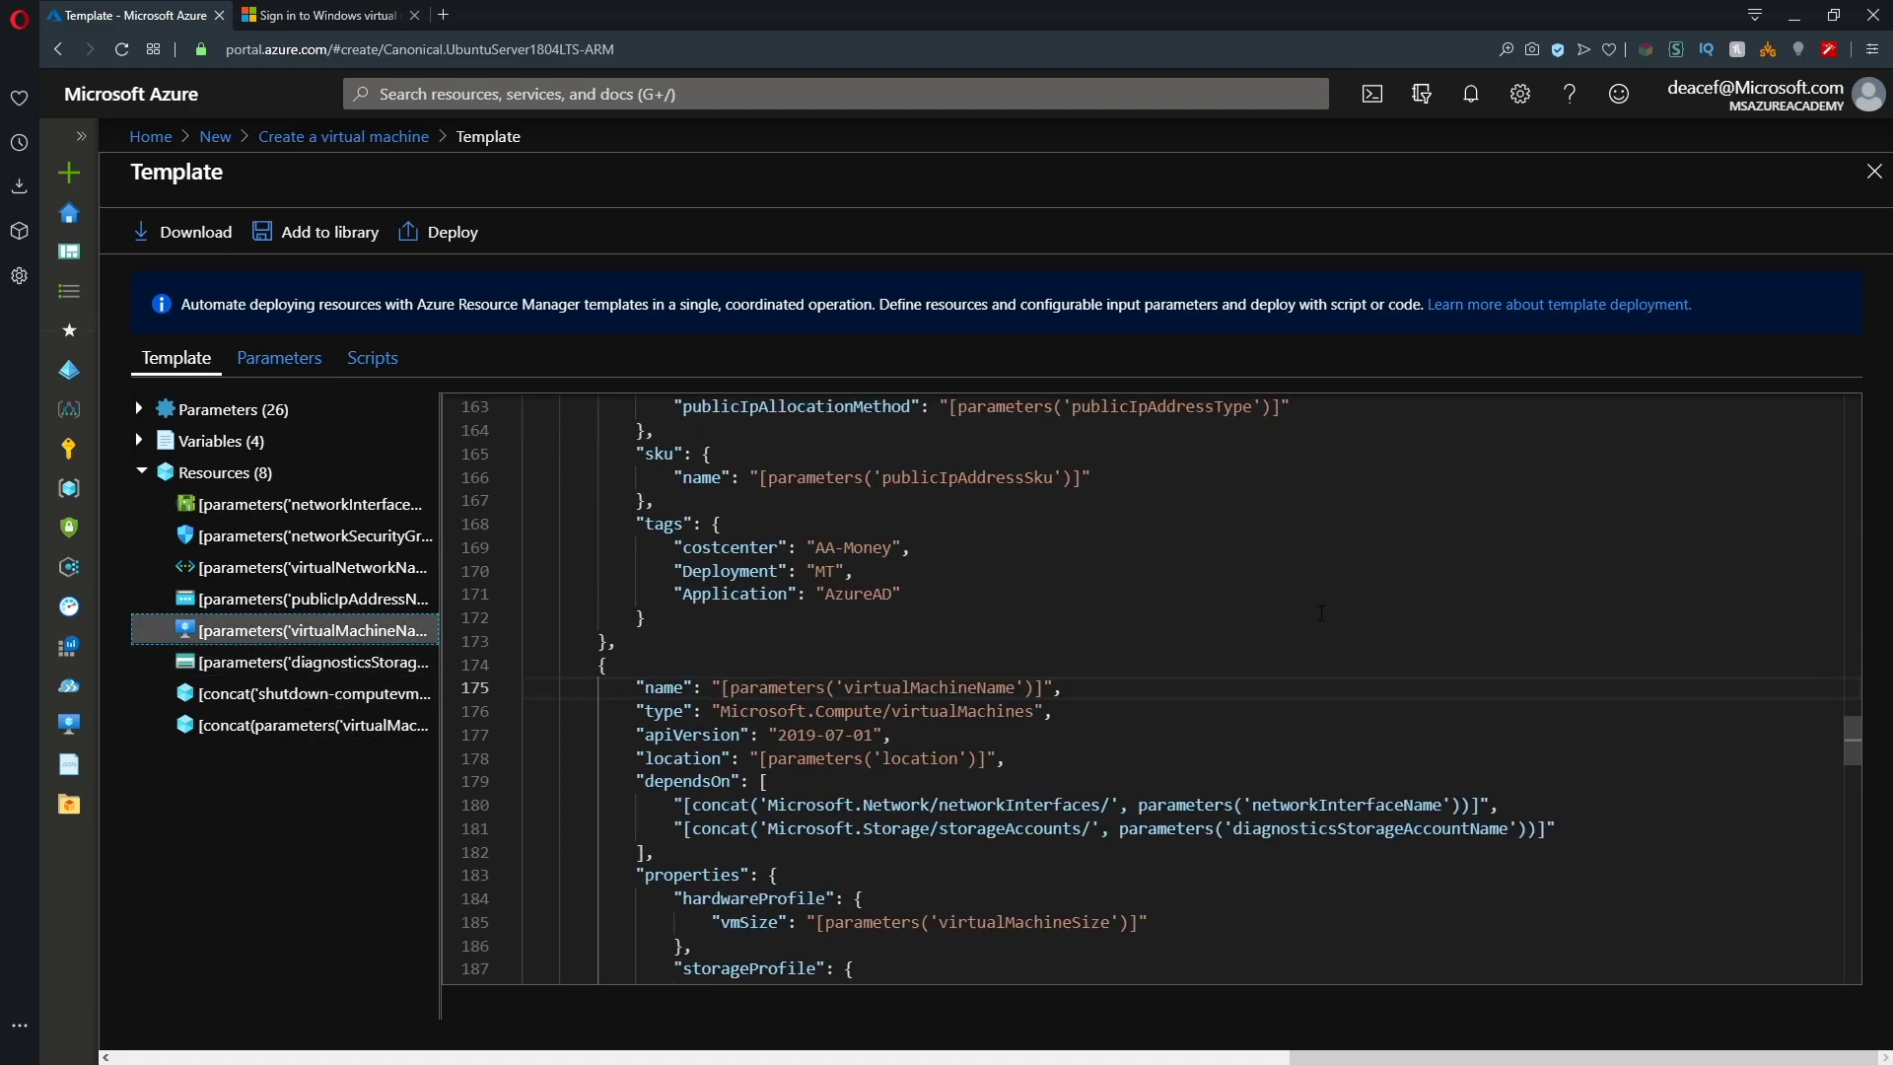
scroll(1155, 681, "down", 4)
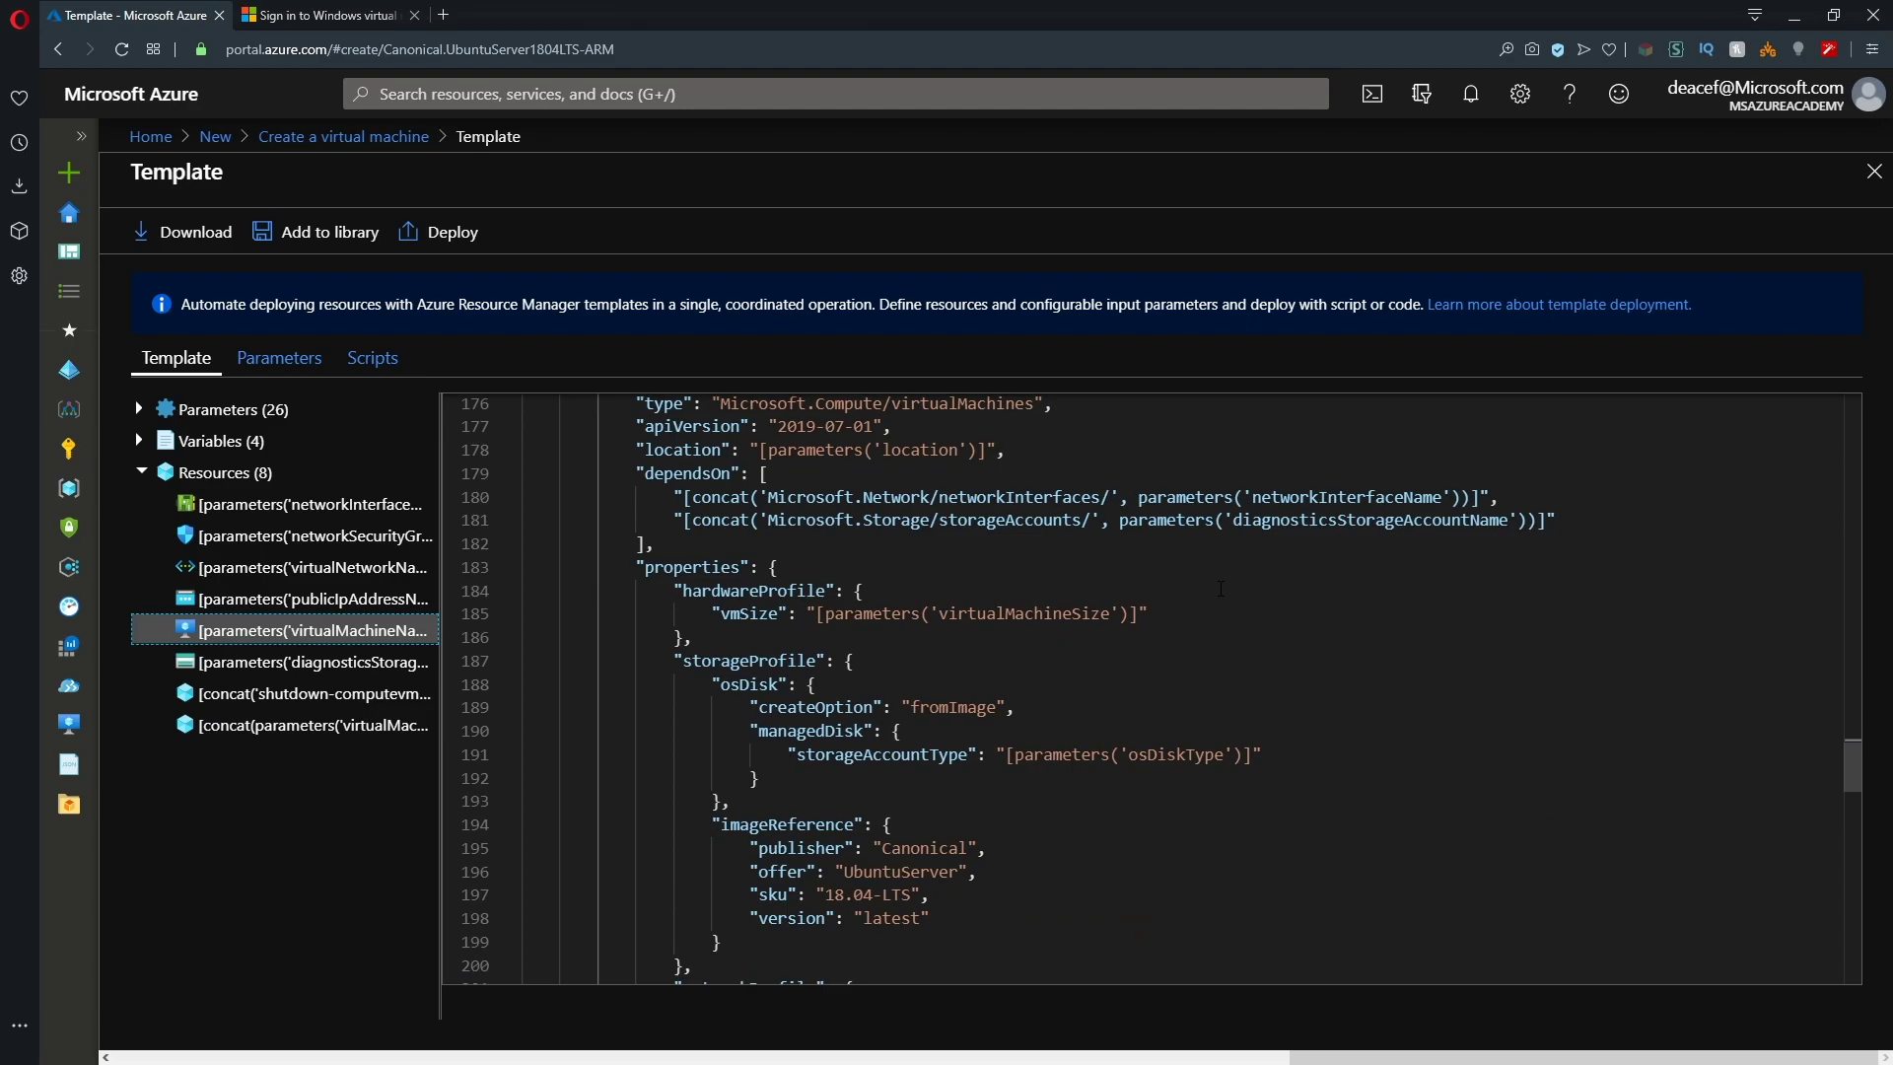
scroll(1154, 681, "down", 2)
scroll(1153, 681, "down", 2)
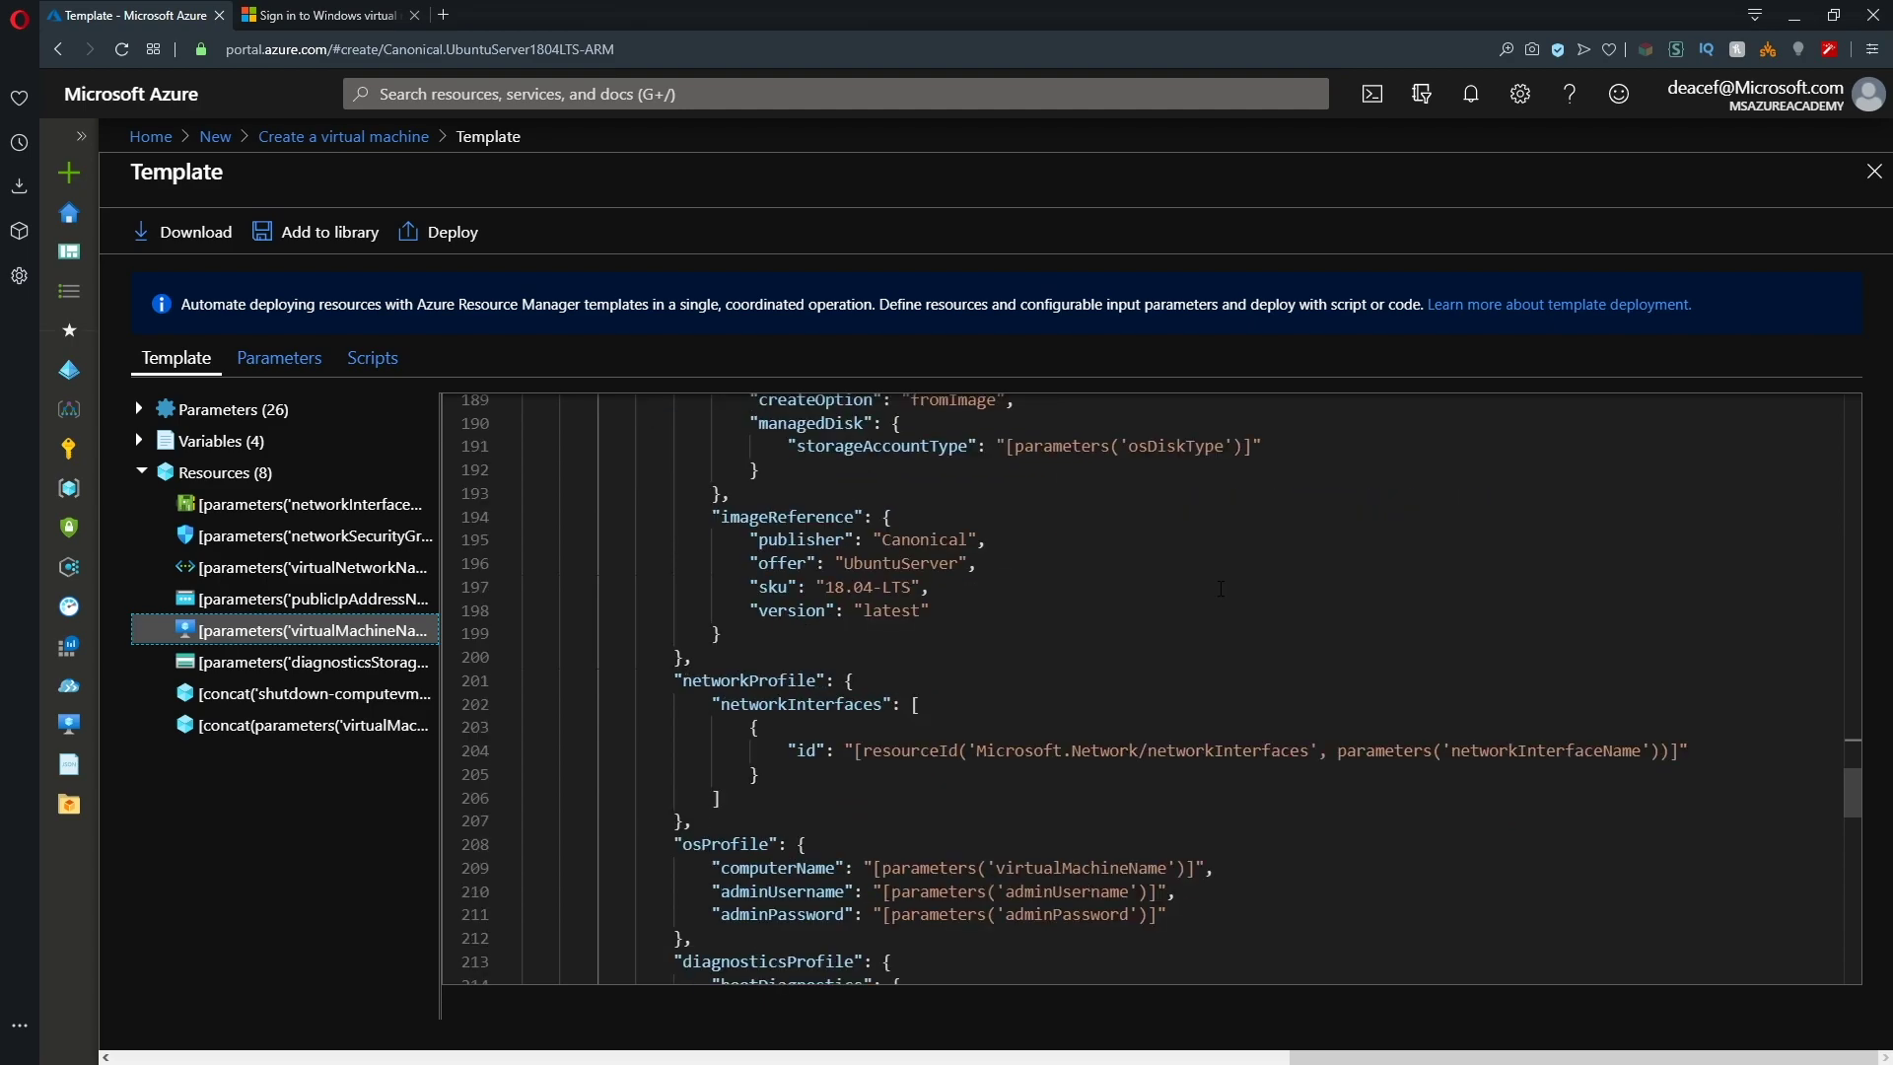
scroll(1154, 681, "down", 2)
scroll(1153, 681, "down", 2)
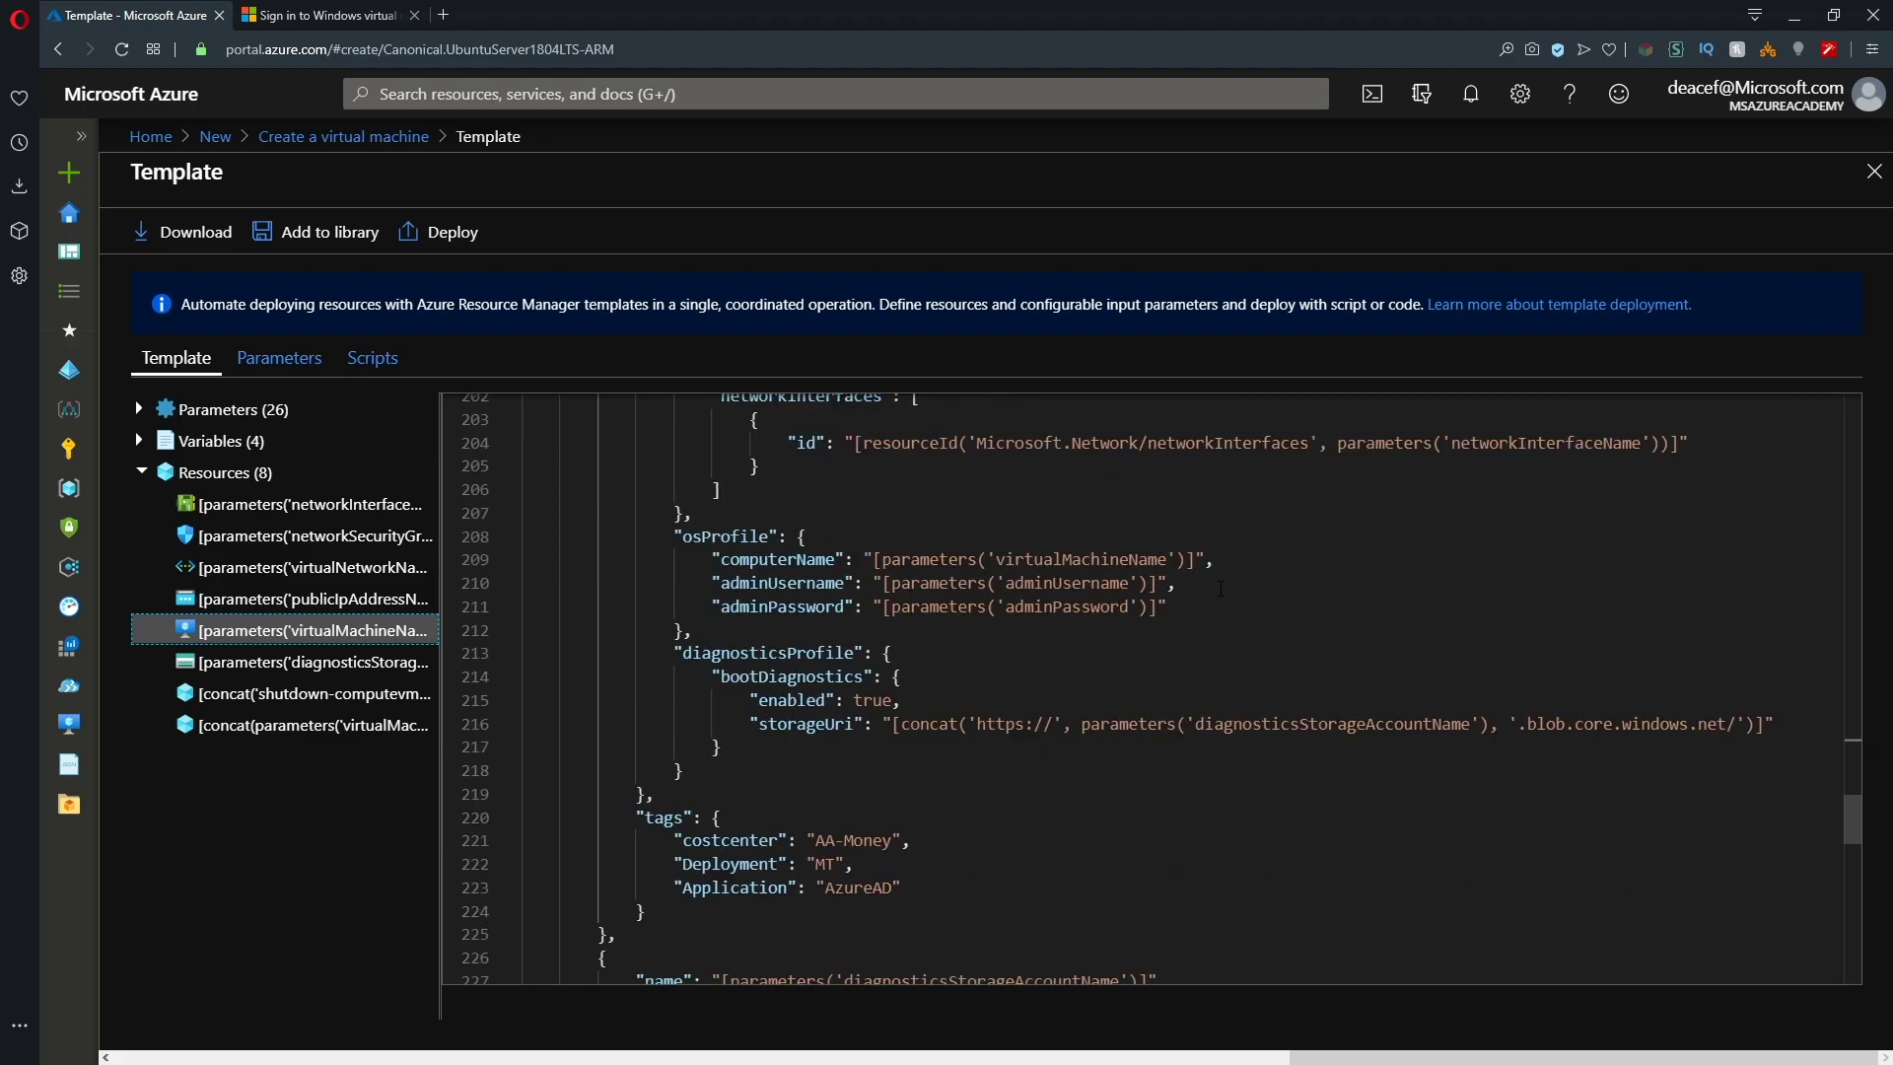
scroll(1154, 680, "down", 4)
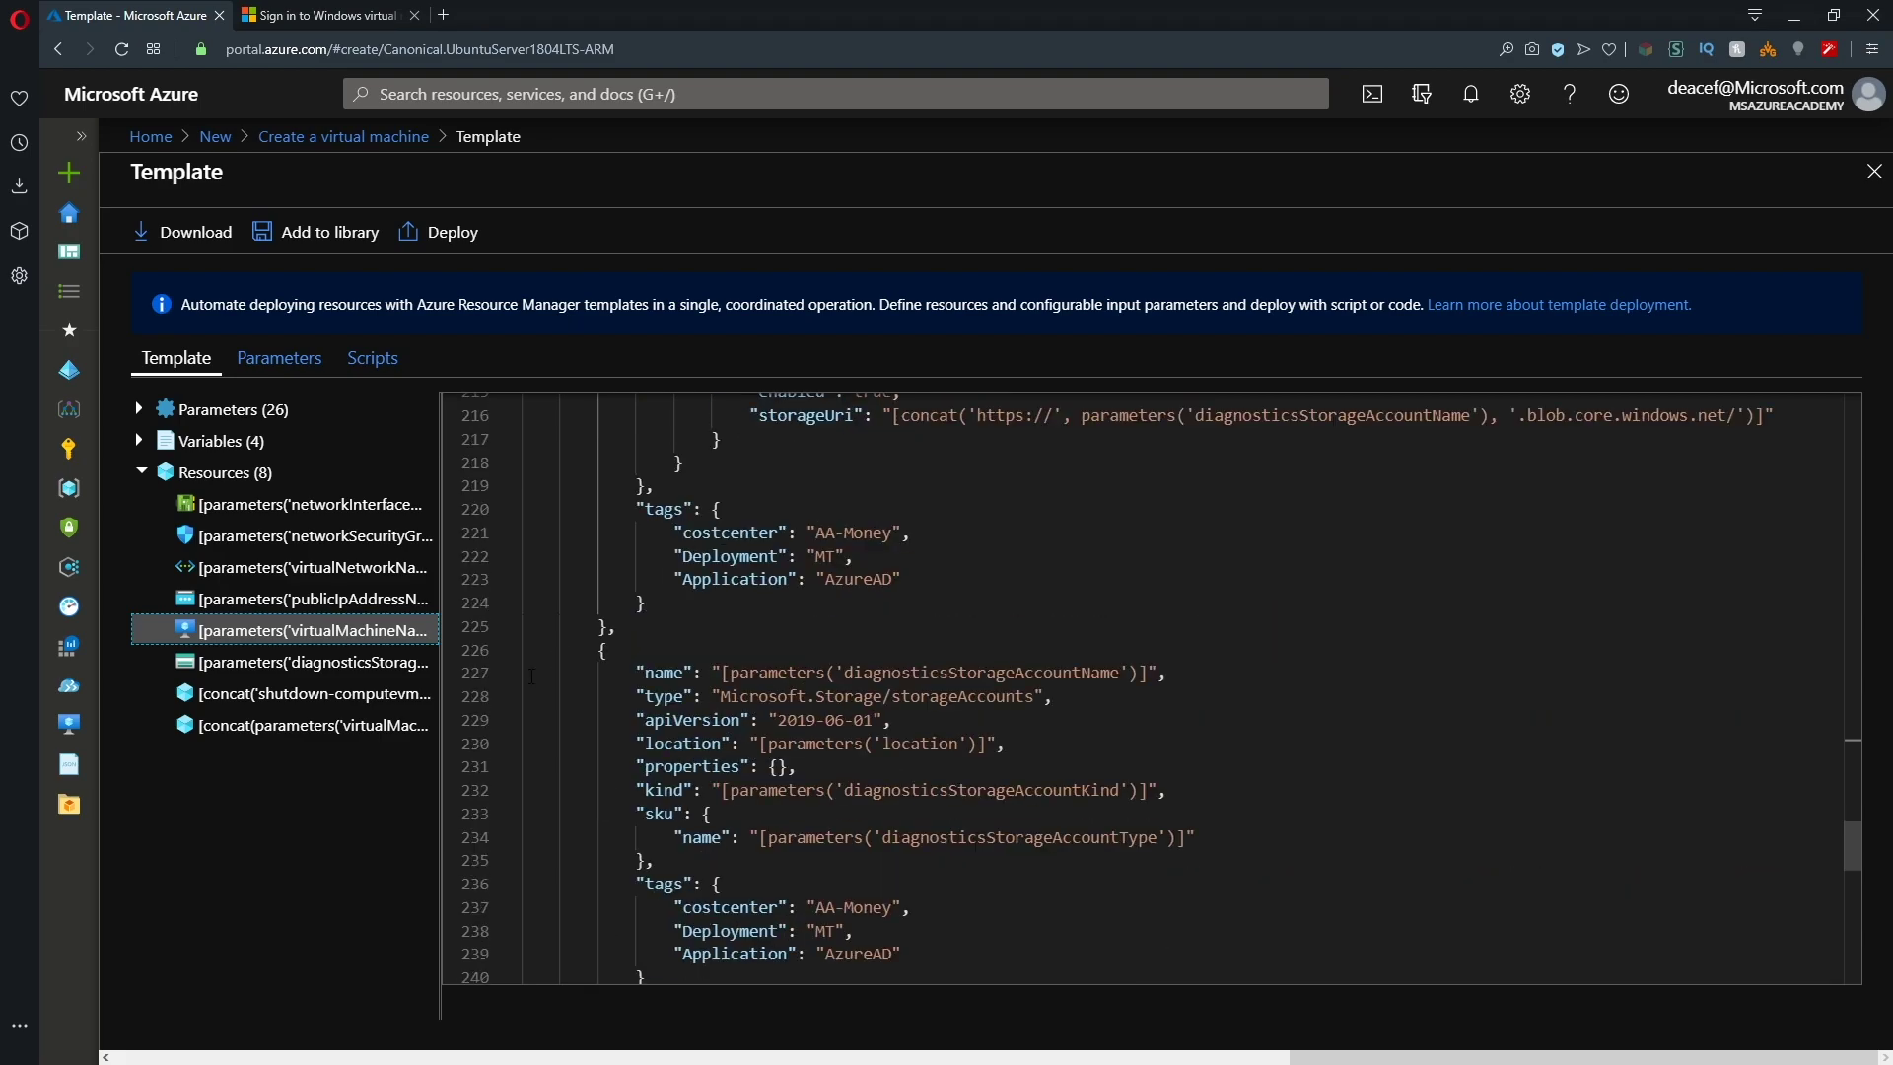
left_click(249, 726)
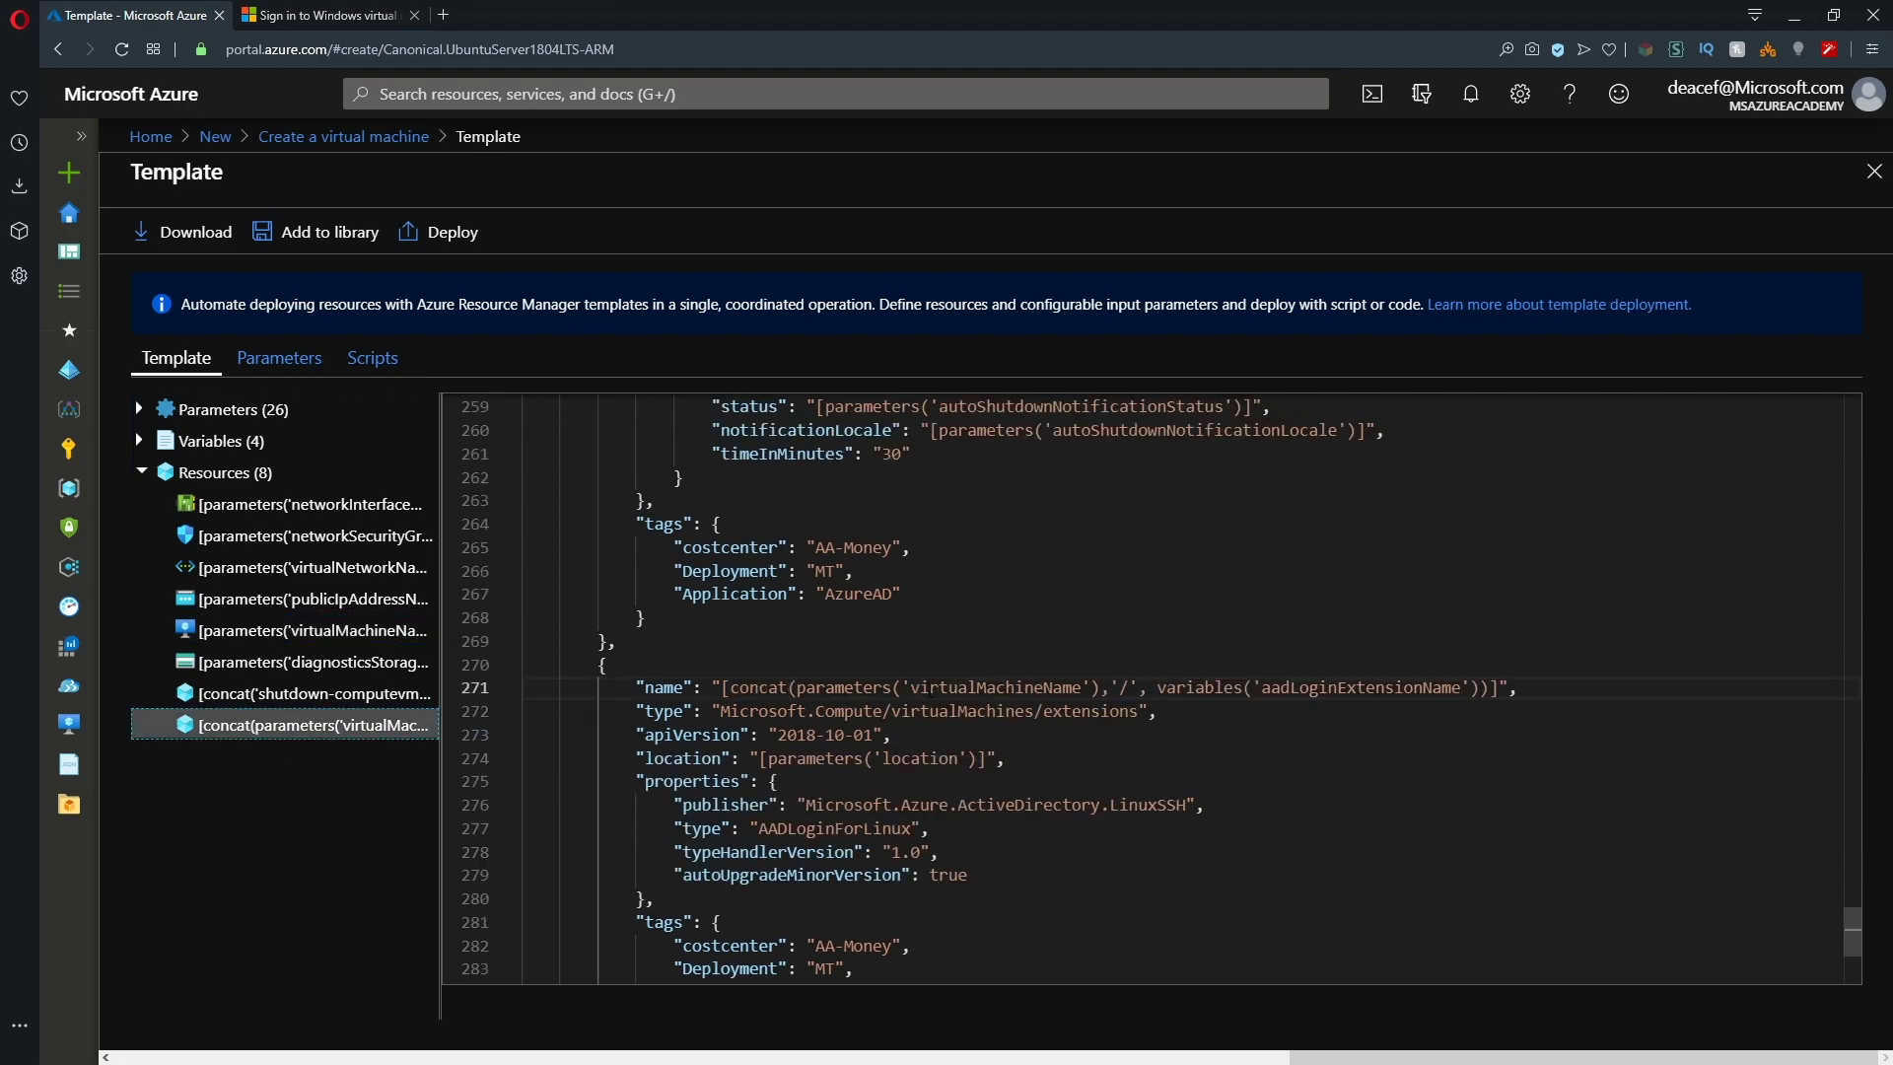
left_click_drag(797, 686, 1472, 686)
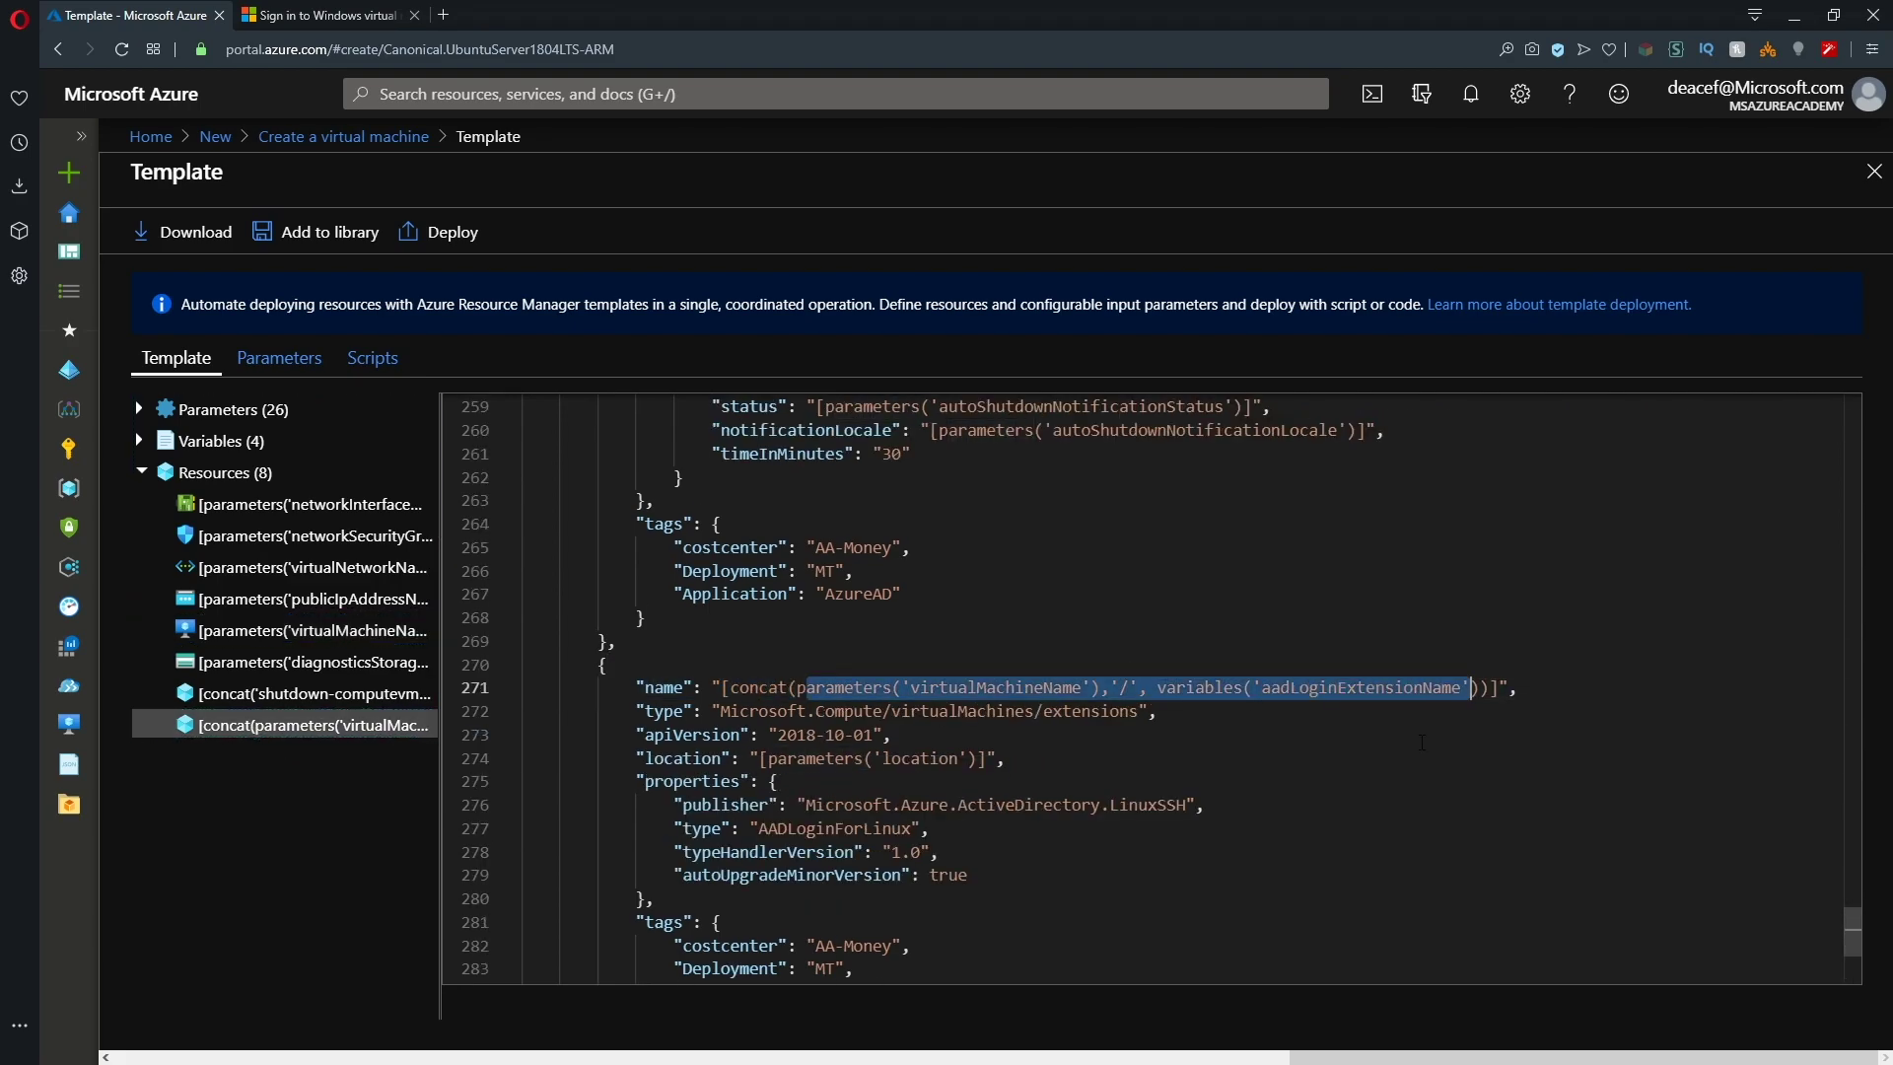
left_click(1227, 750)
scroll(1228, 750, "down", 3)
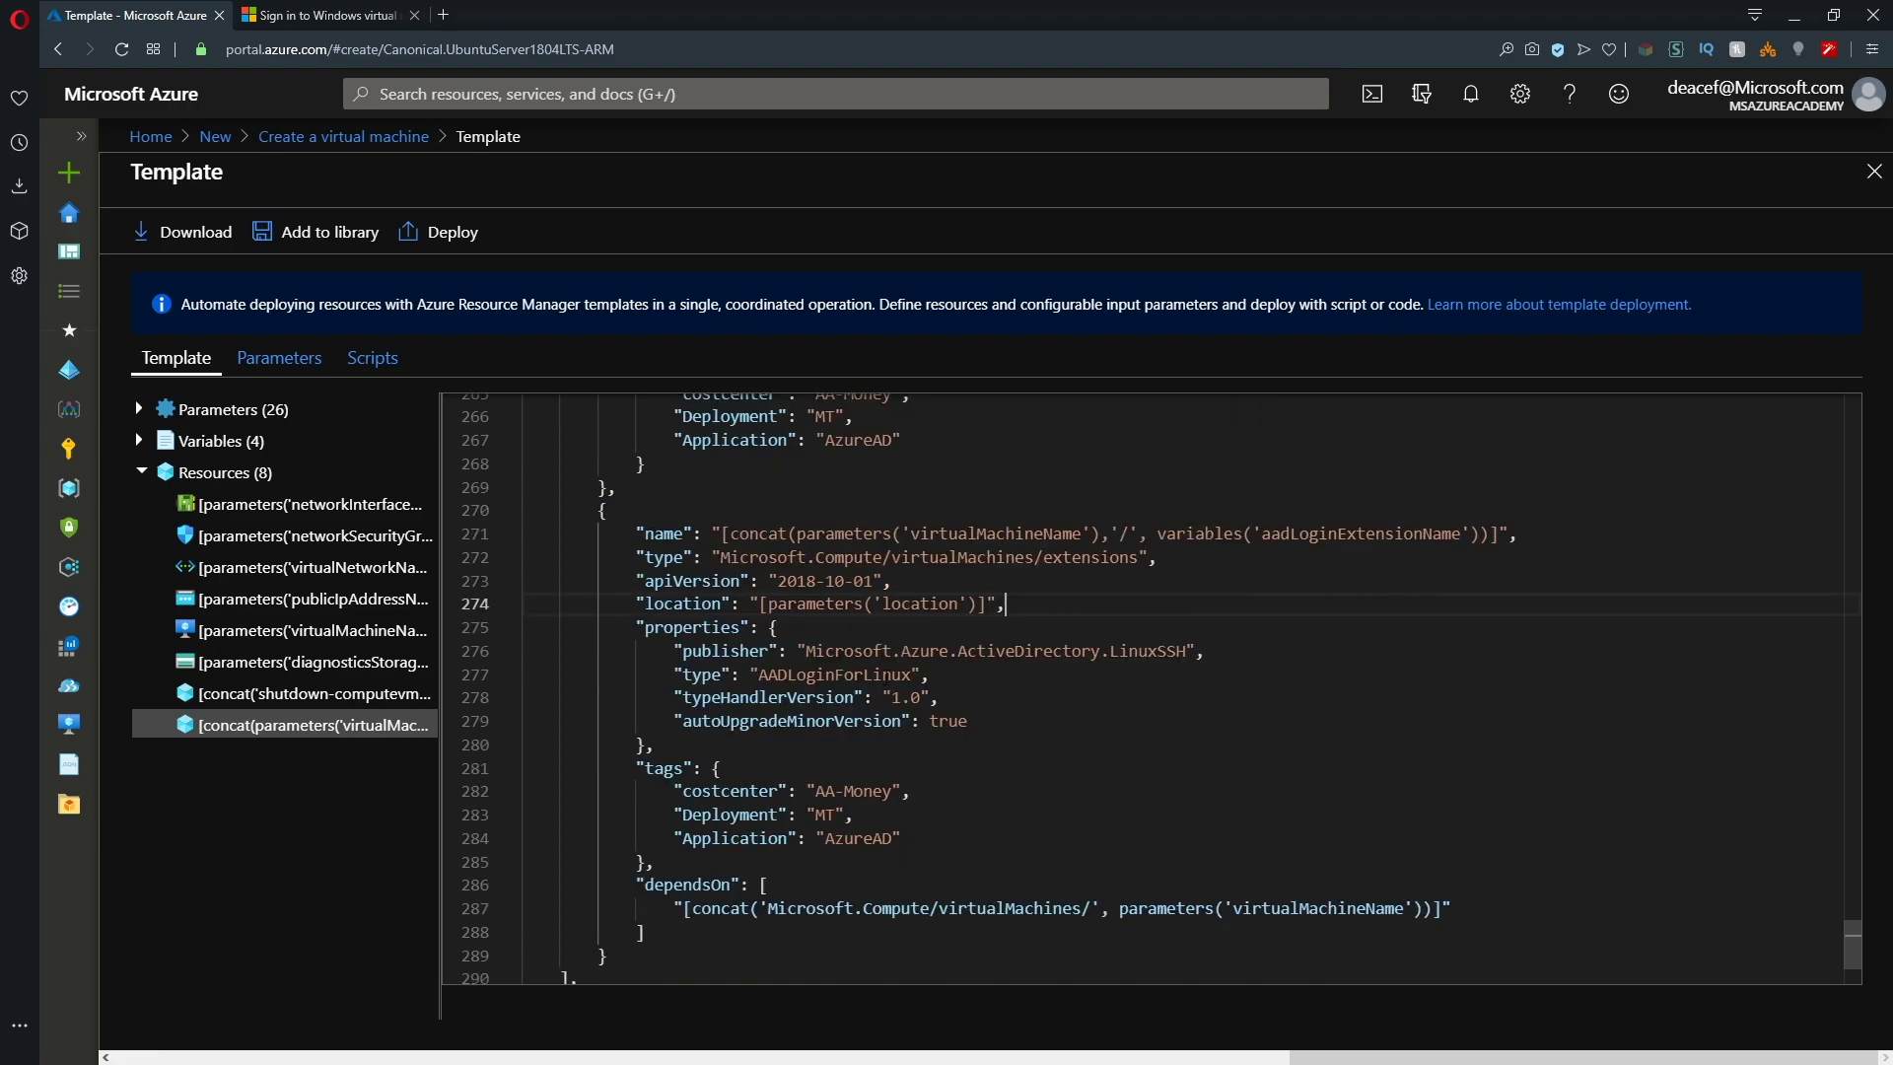
left_click_drag(601, 513, 646, 931)
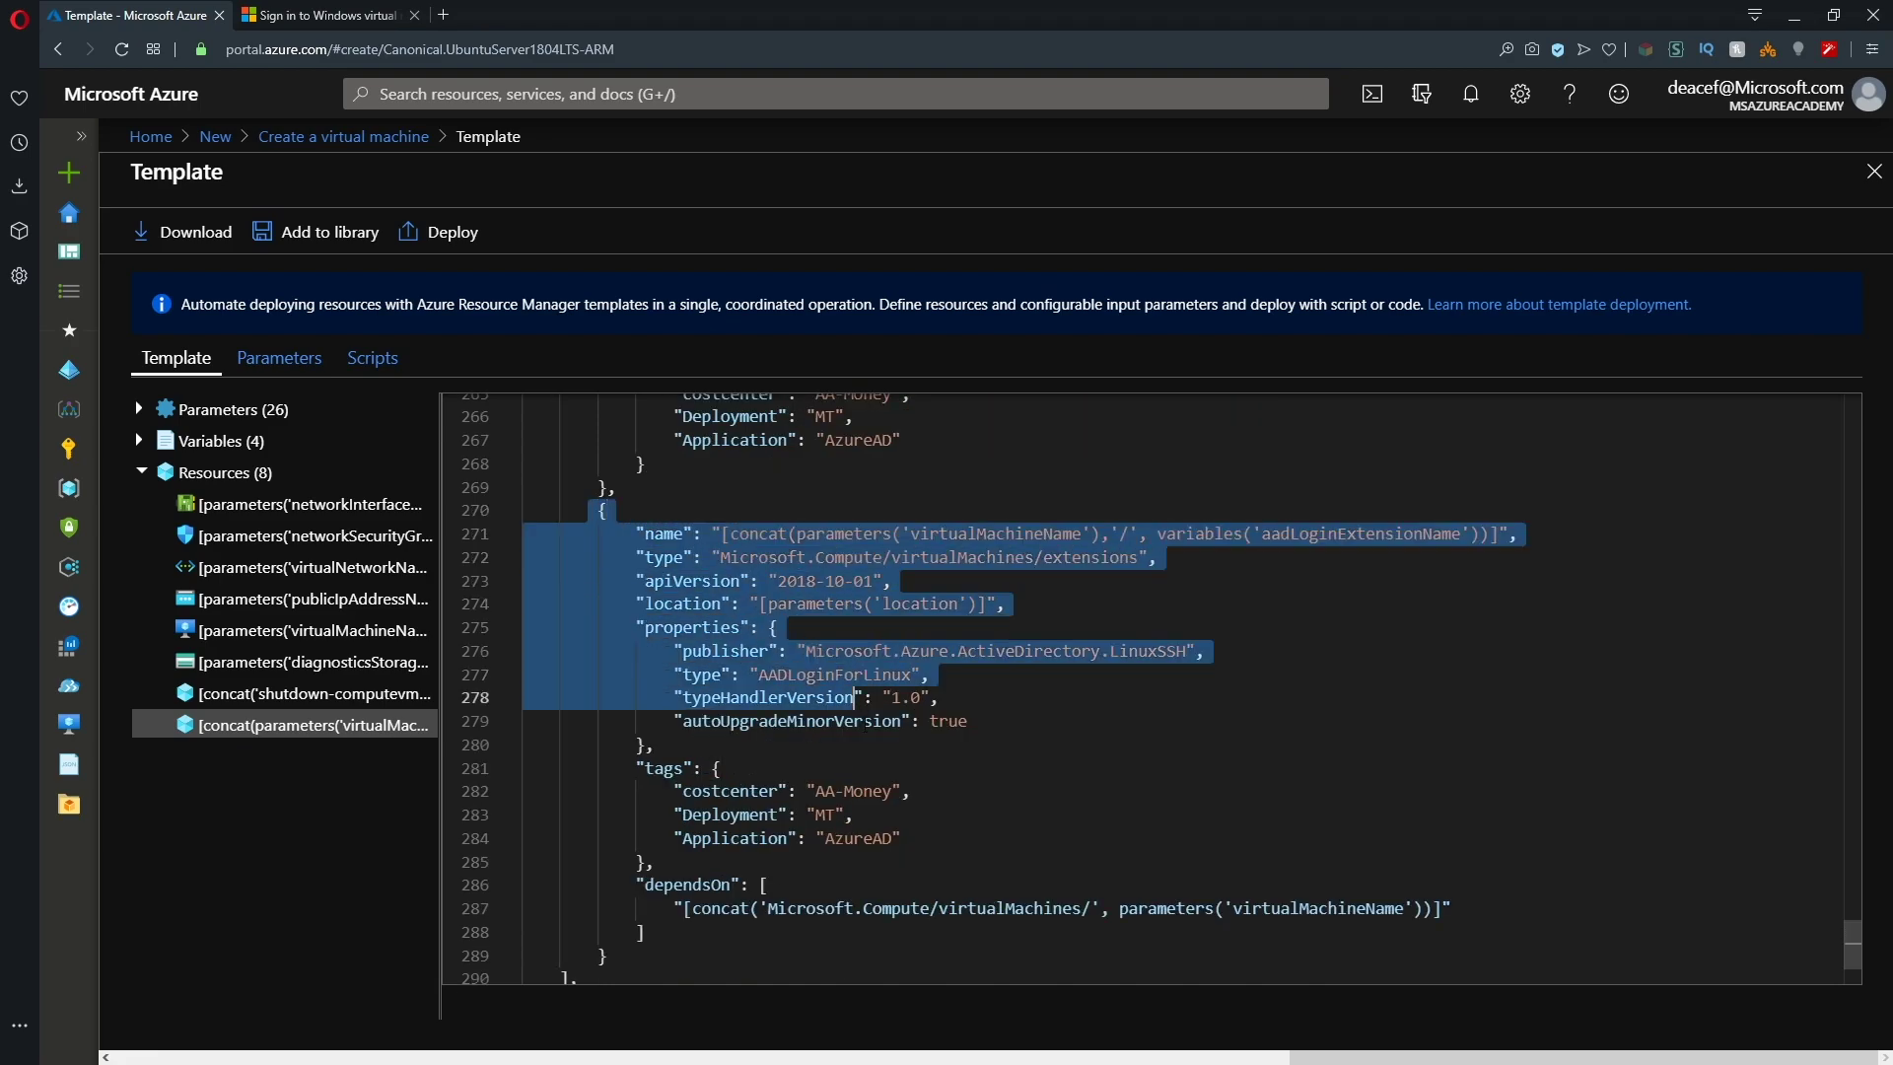
left_click(606, 956)
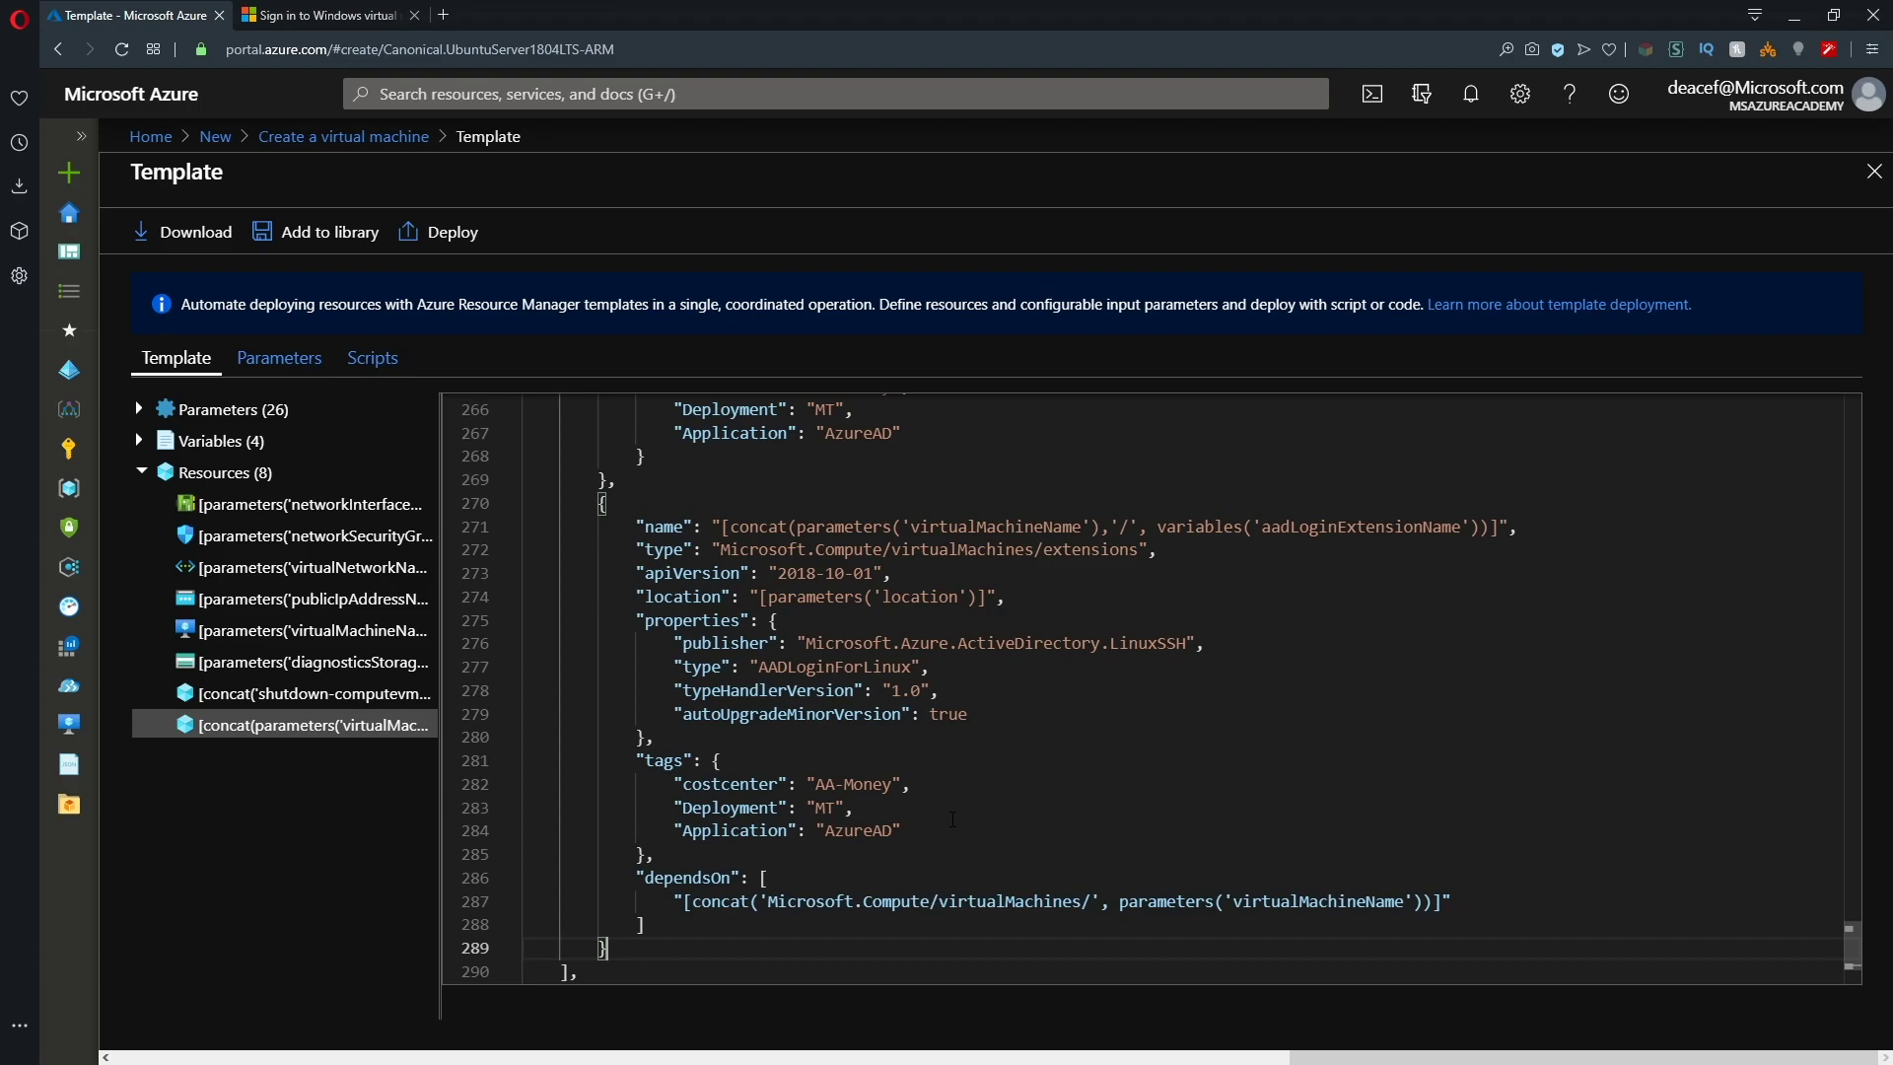
Step: Launch the Linux VM deployment and go to the Azure-AD-Auth resource group
left_click_drag(601, 503, 906, 831)
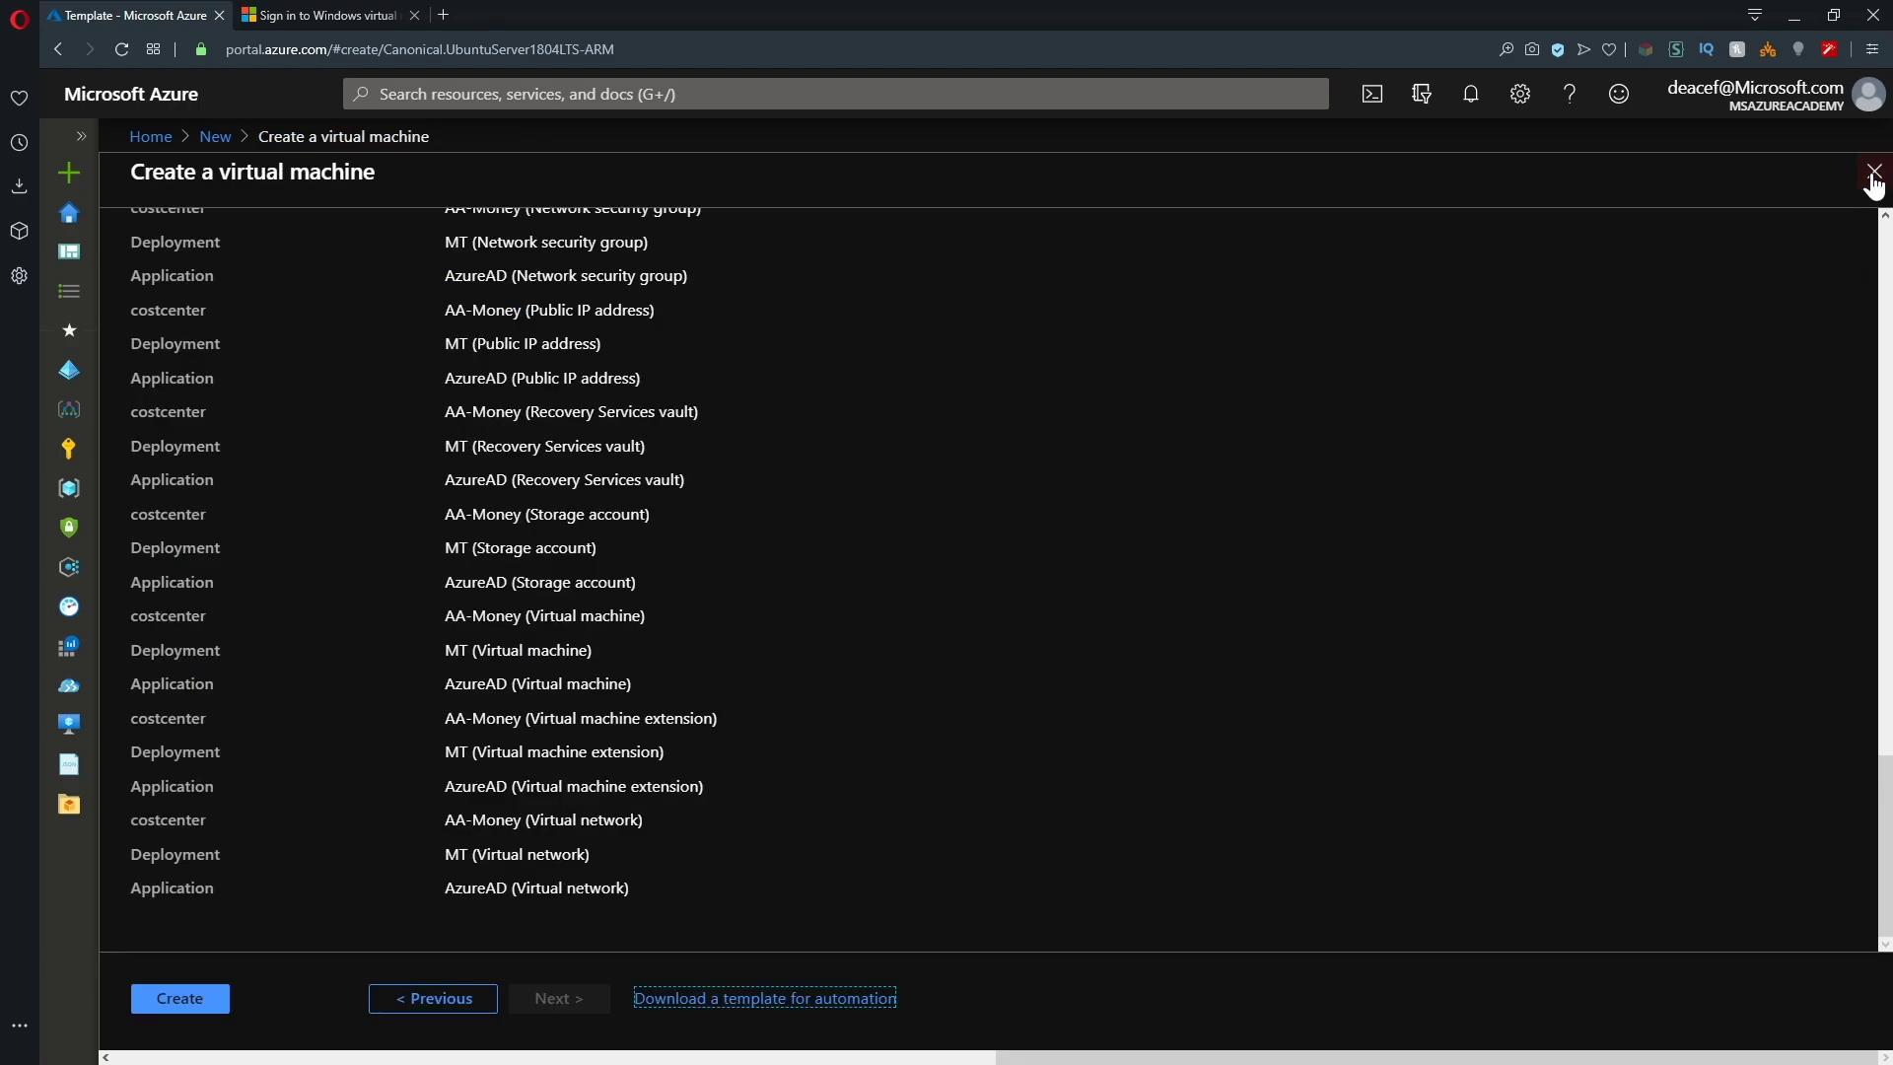
left_click(179, 997)
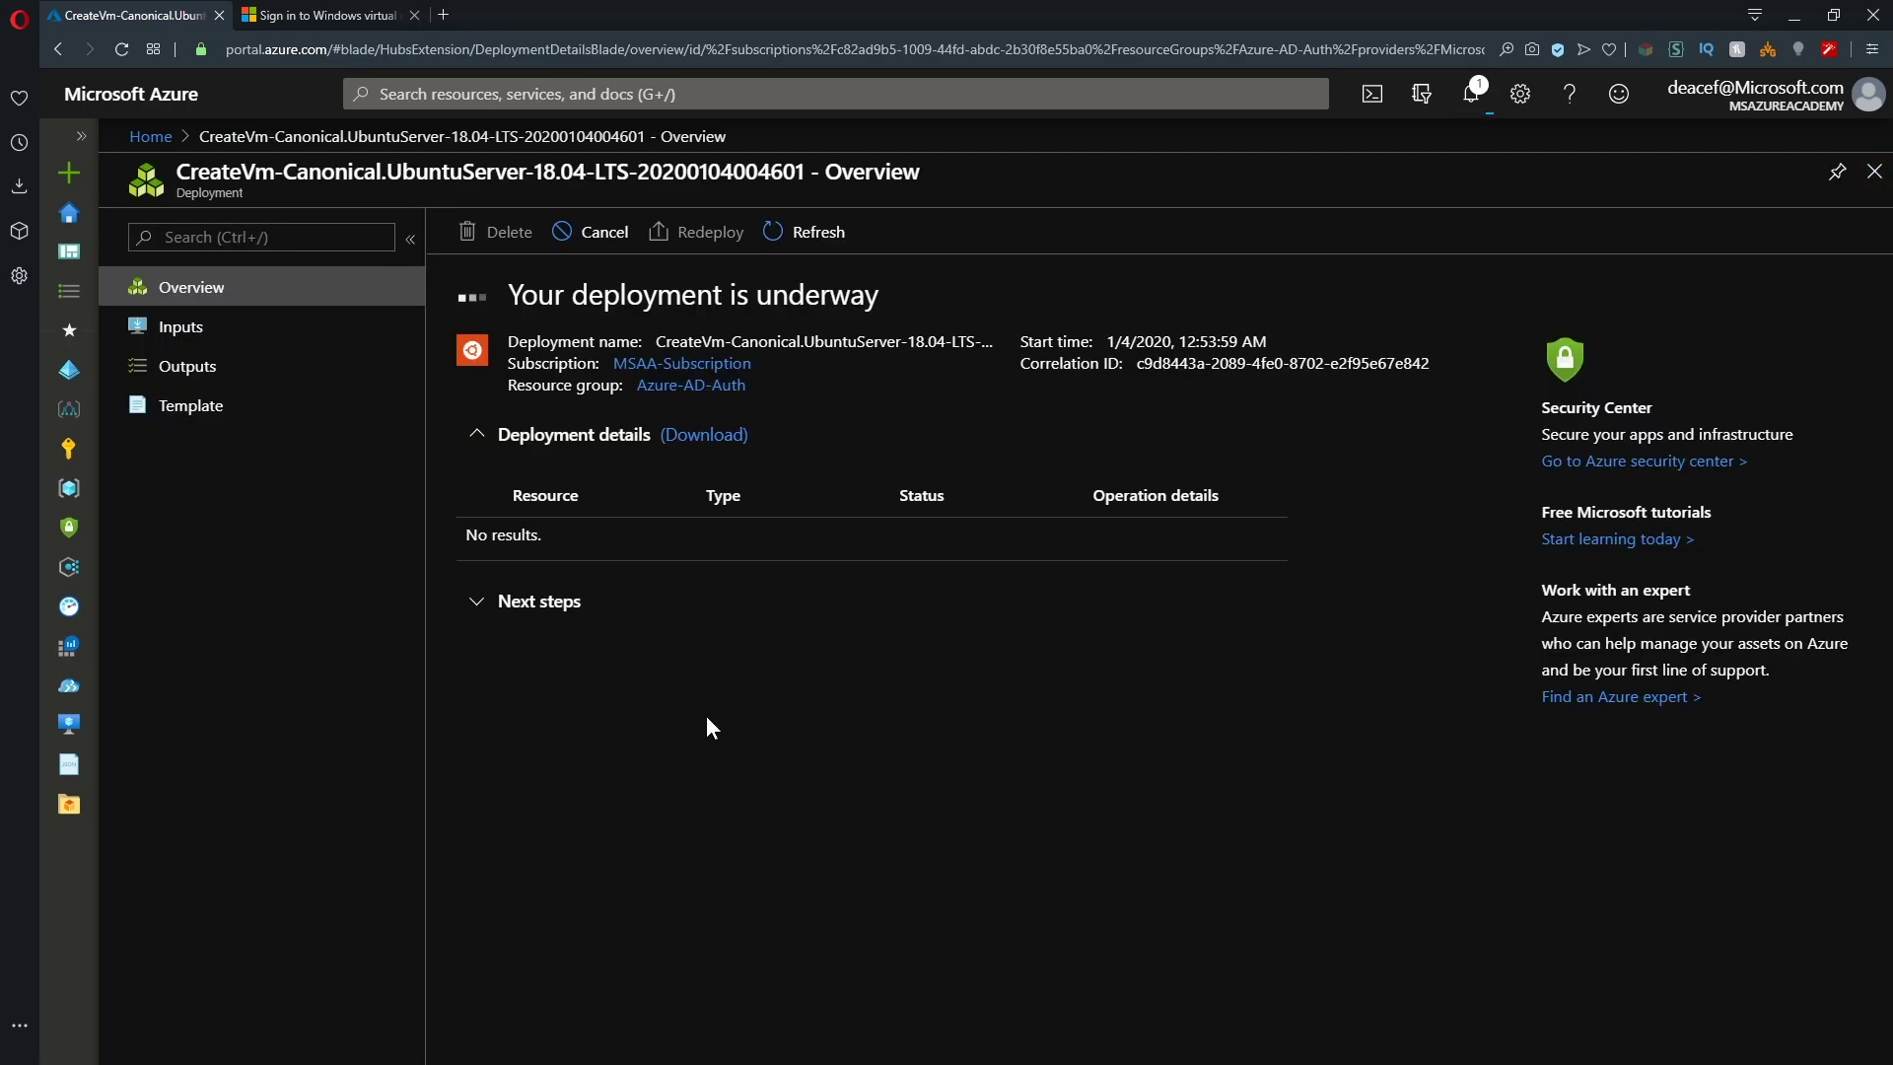
left_click(68, 488)
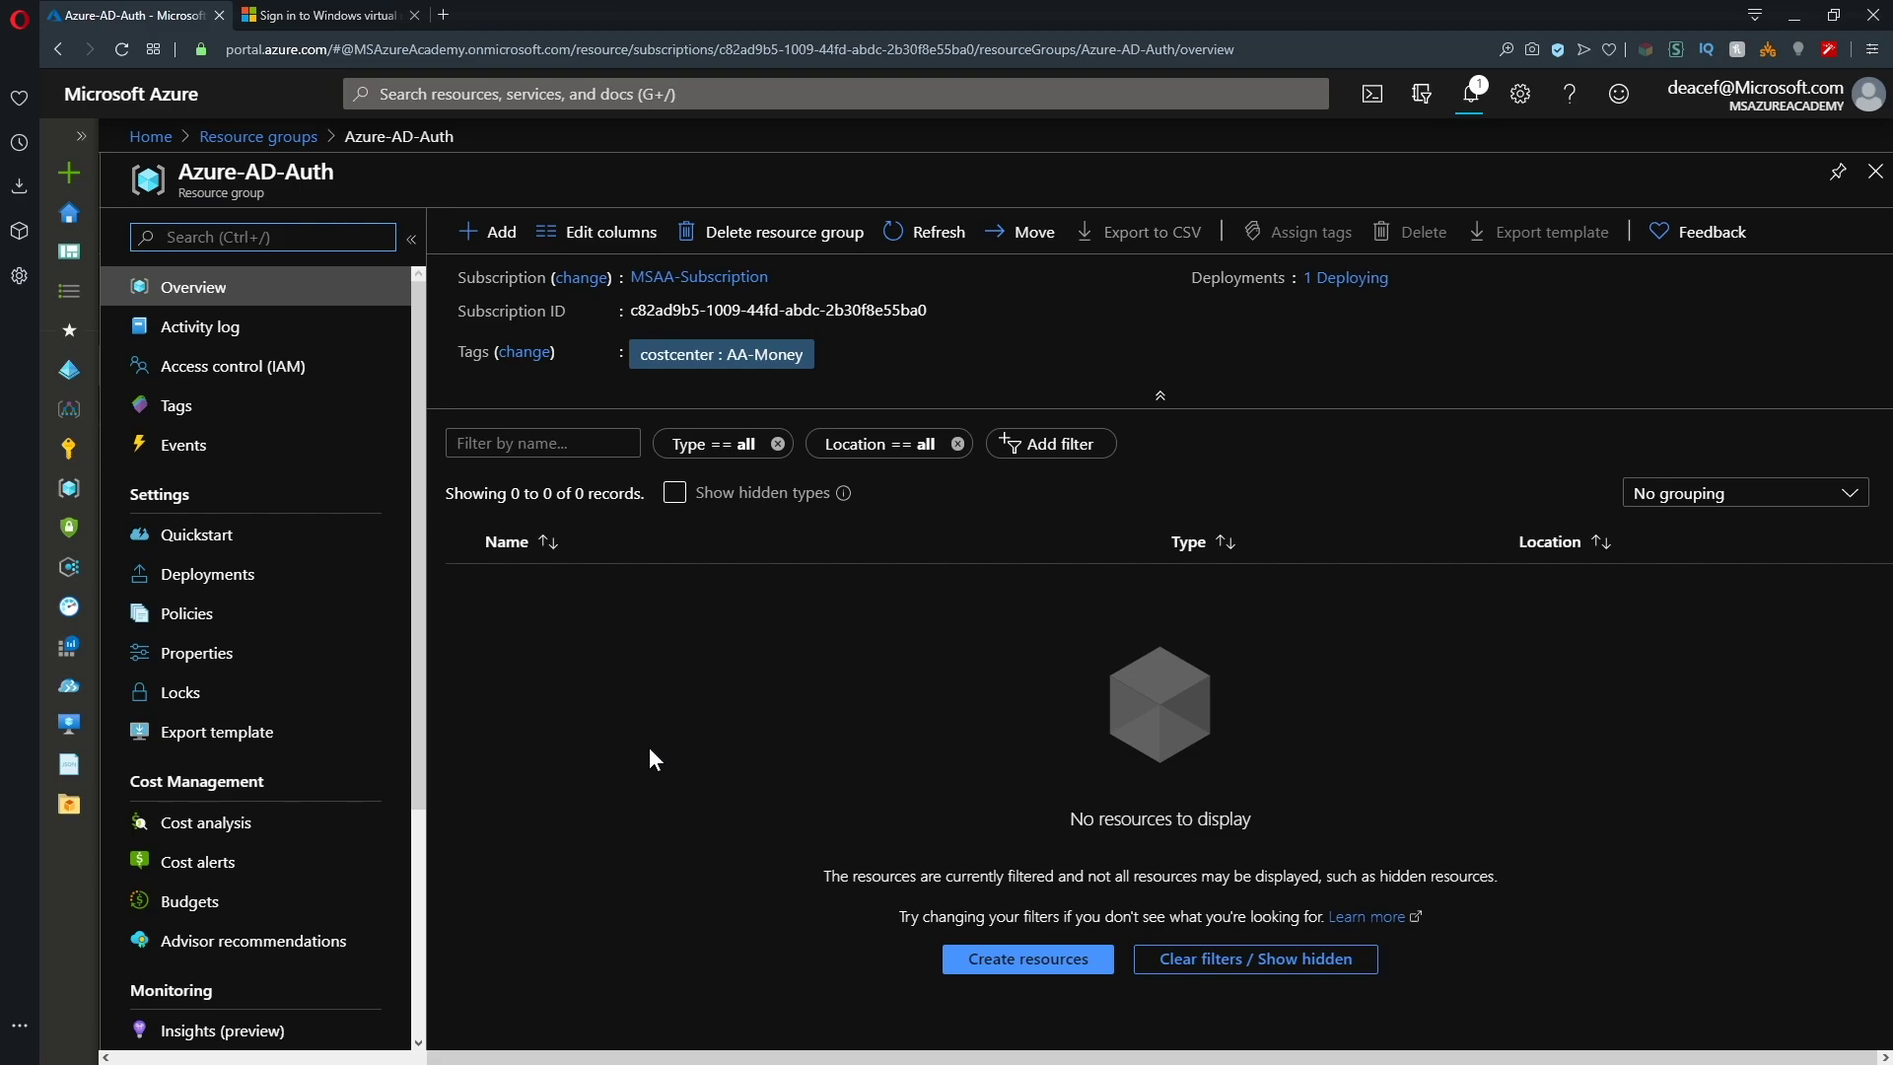
Step: Assign WVD Admin the Virtual Machine Administrator Login role on Azure-AD-Auth, then return to Overview
left_click(233, 365)
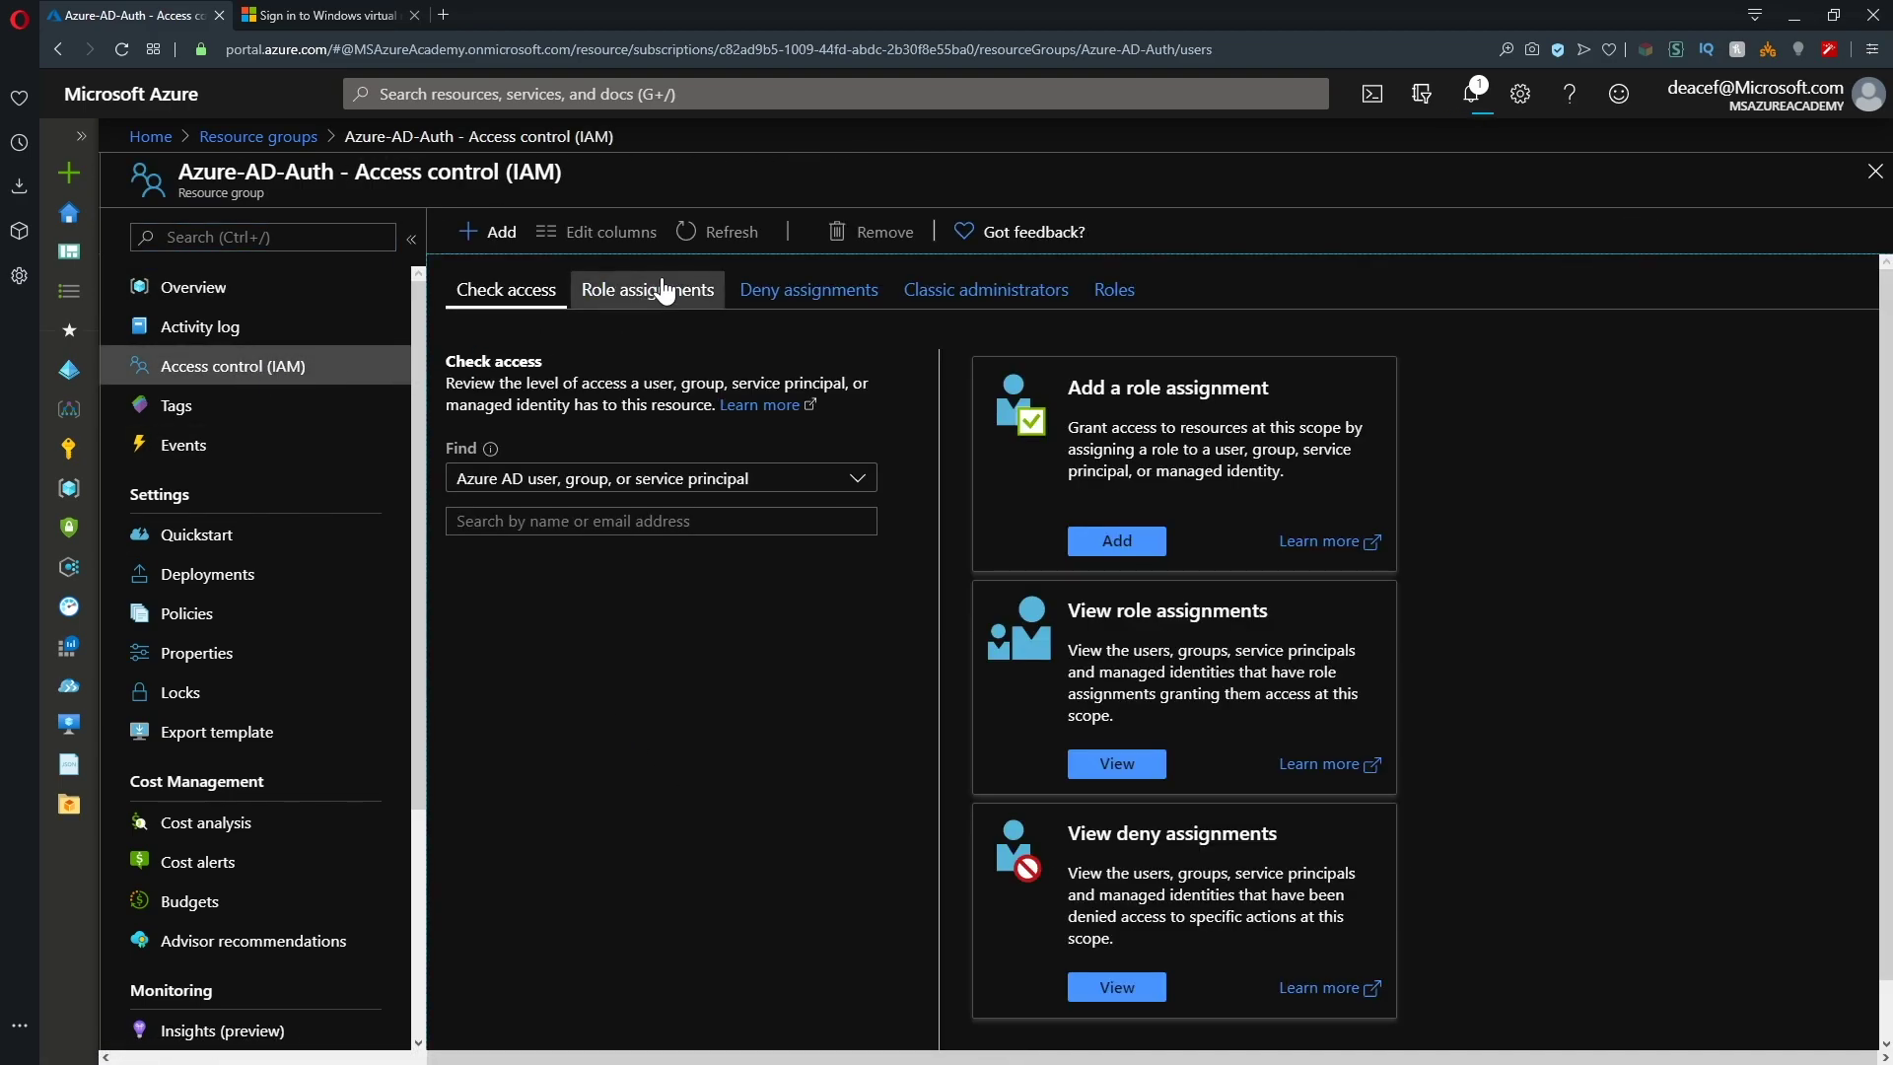
left_click(656, 289)
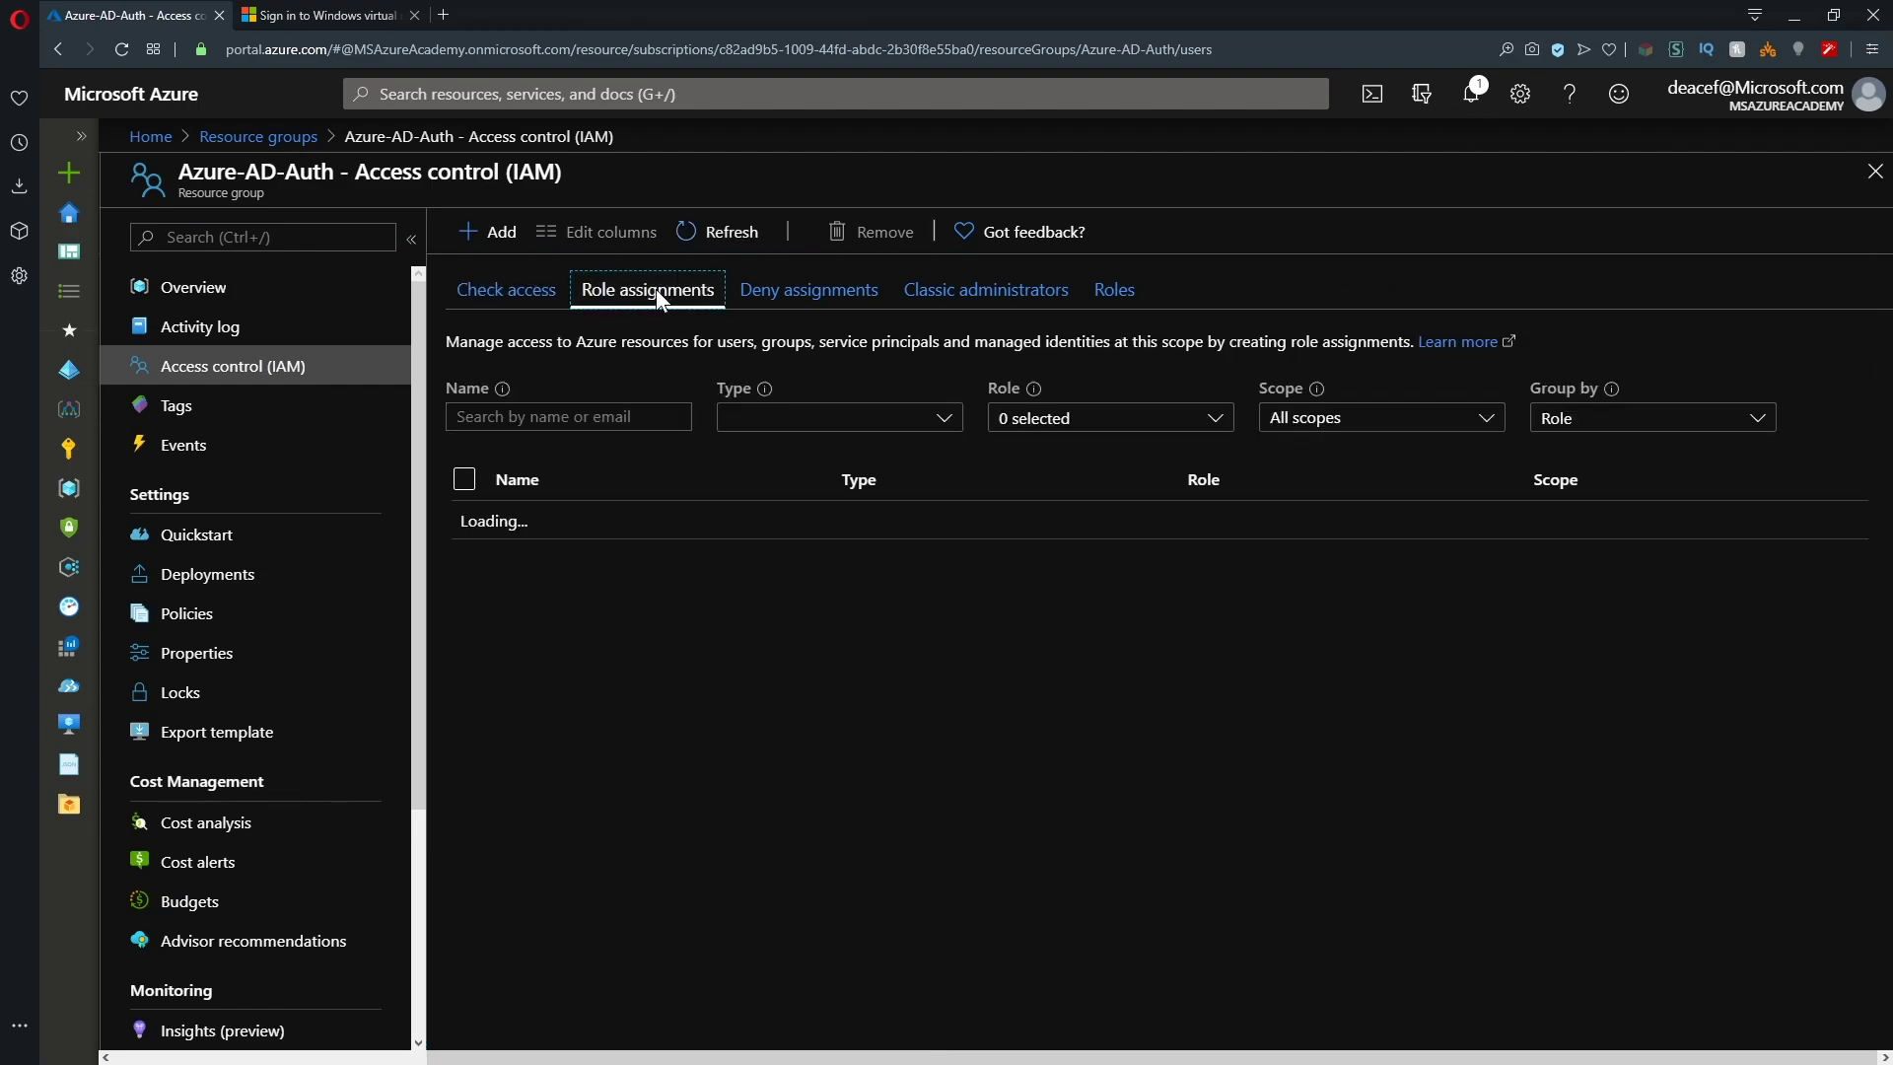
left_click(500, 237)
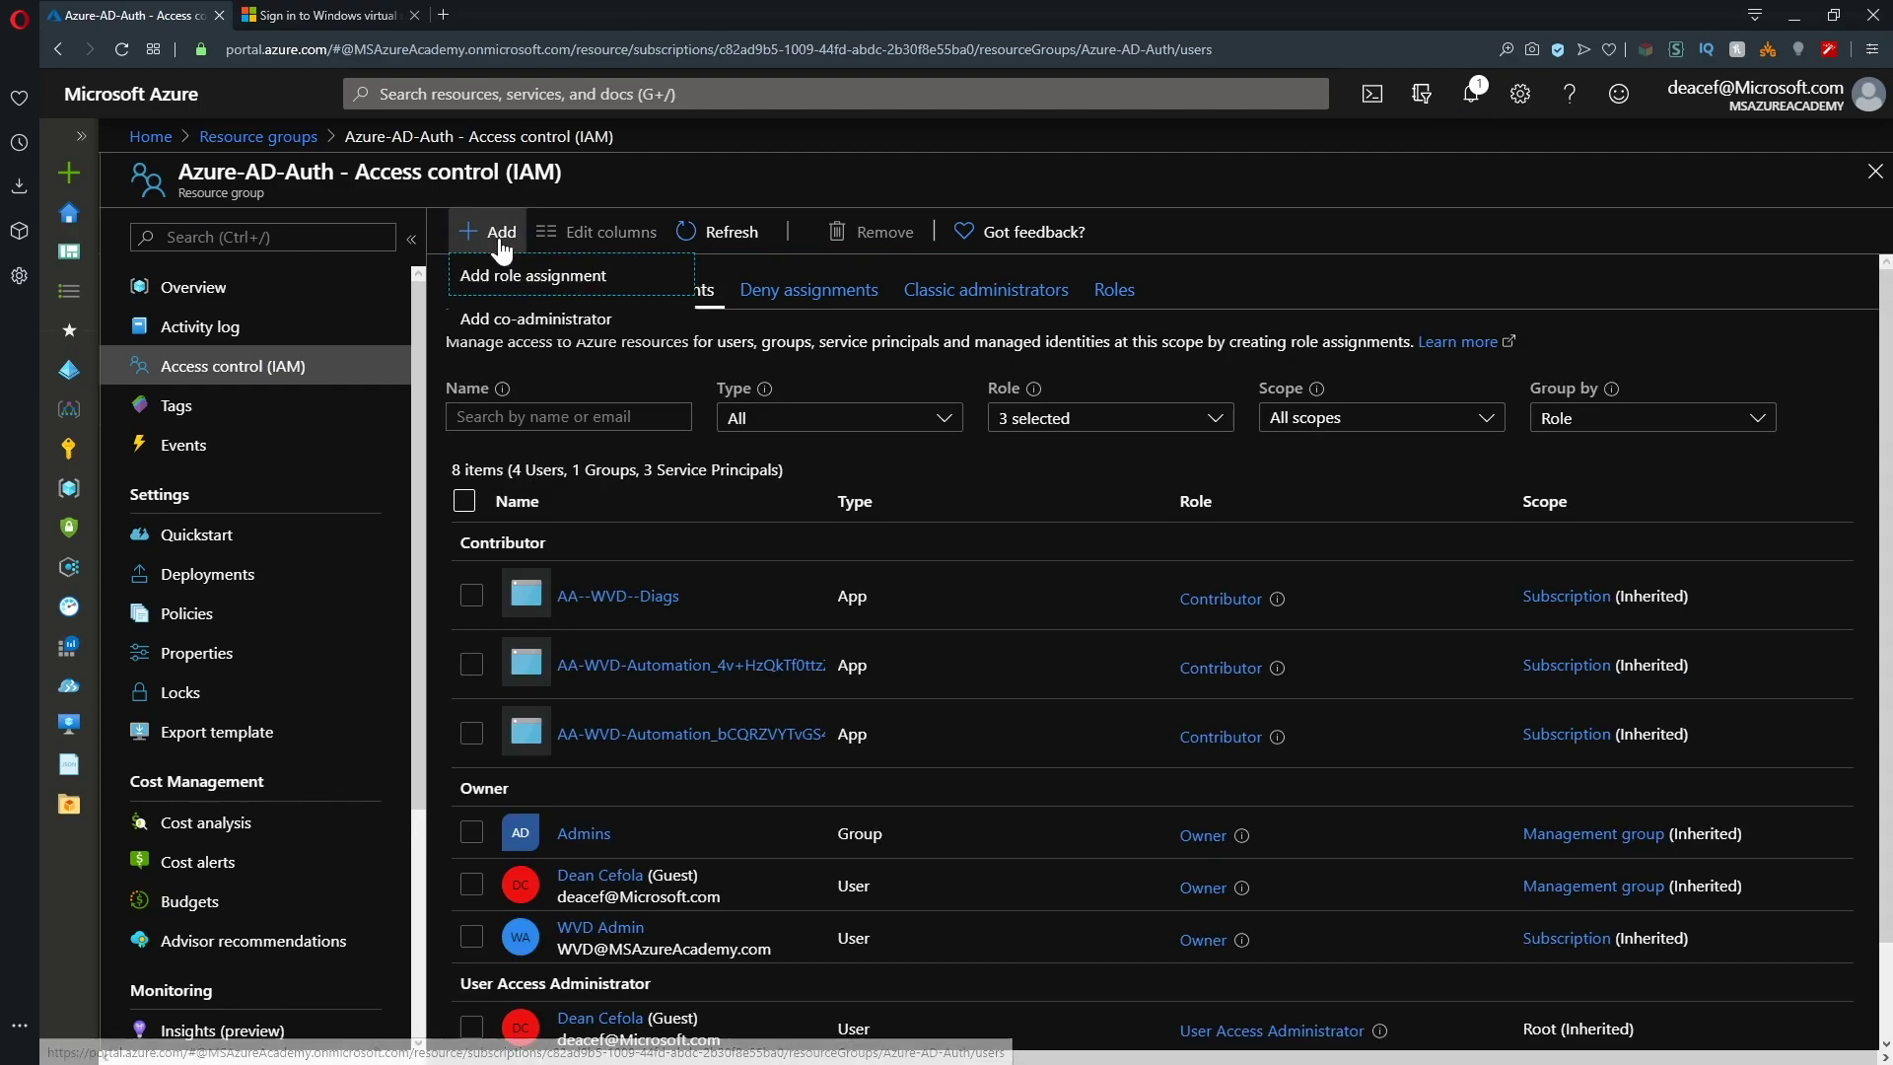
left_click(510, 280)
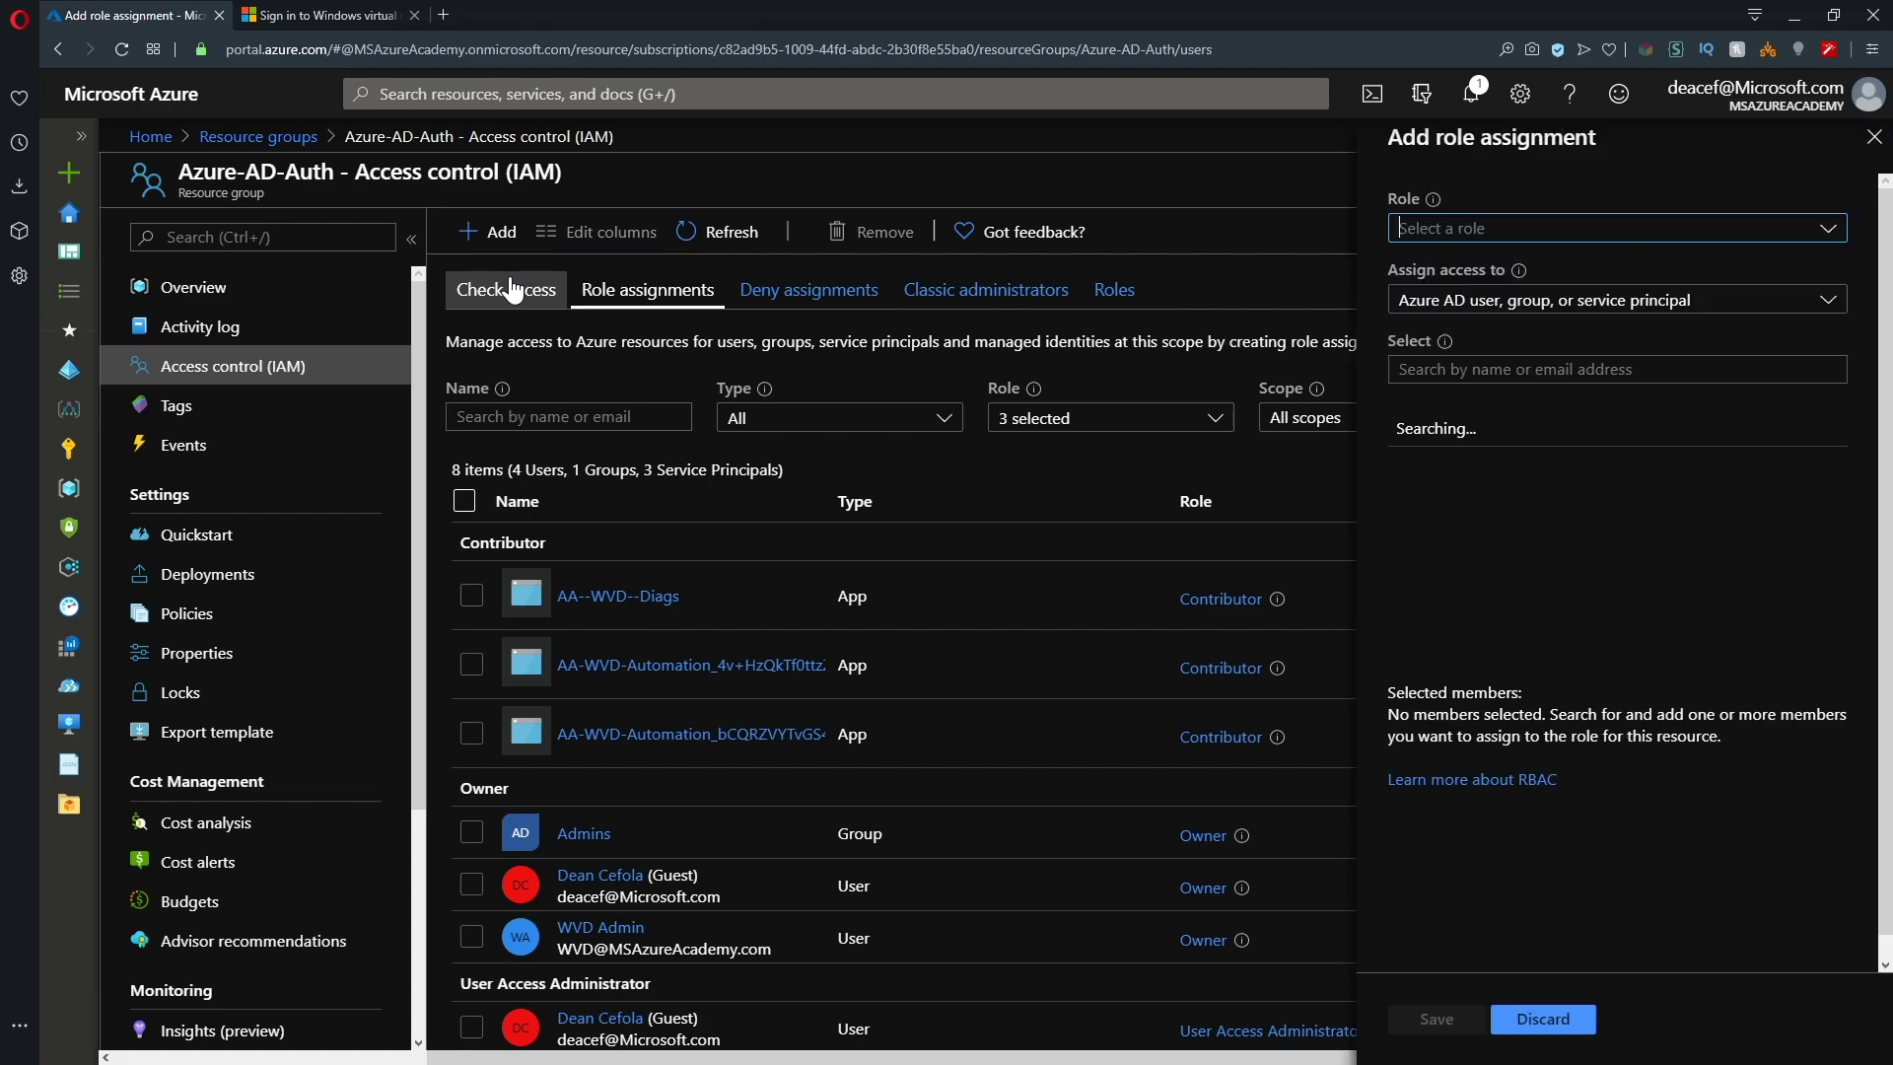
left_click(1834, 237)
left_click_drag(1837, 282, 1828, 965)
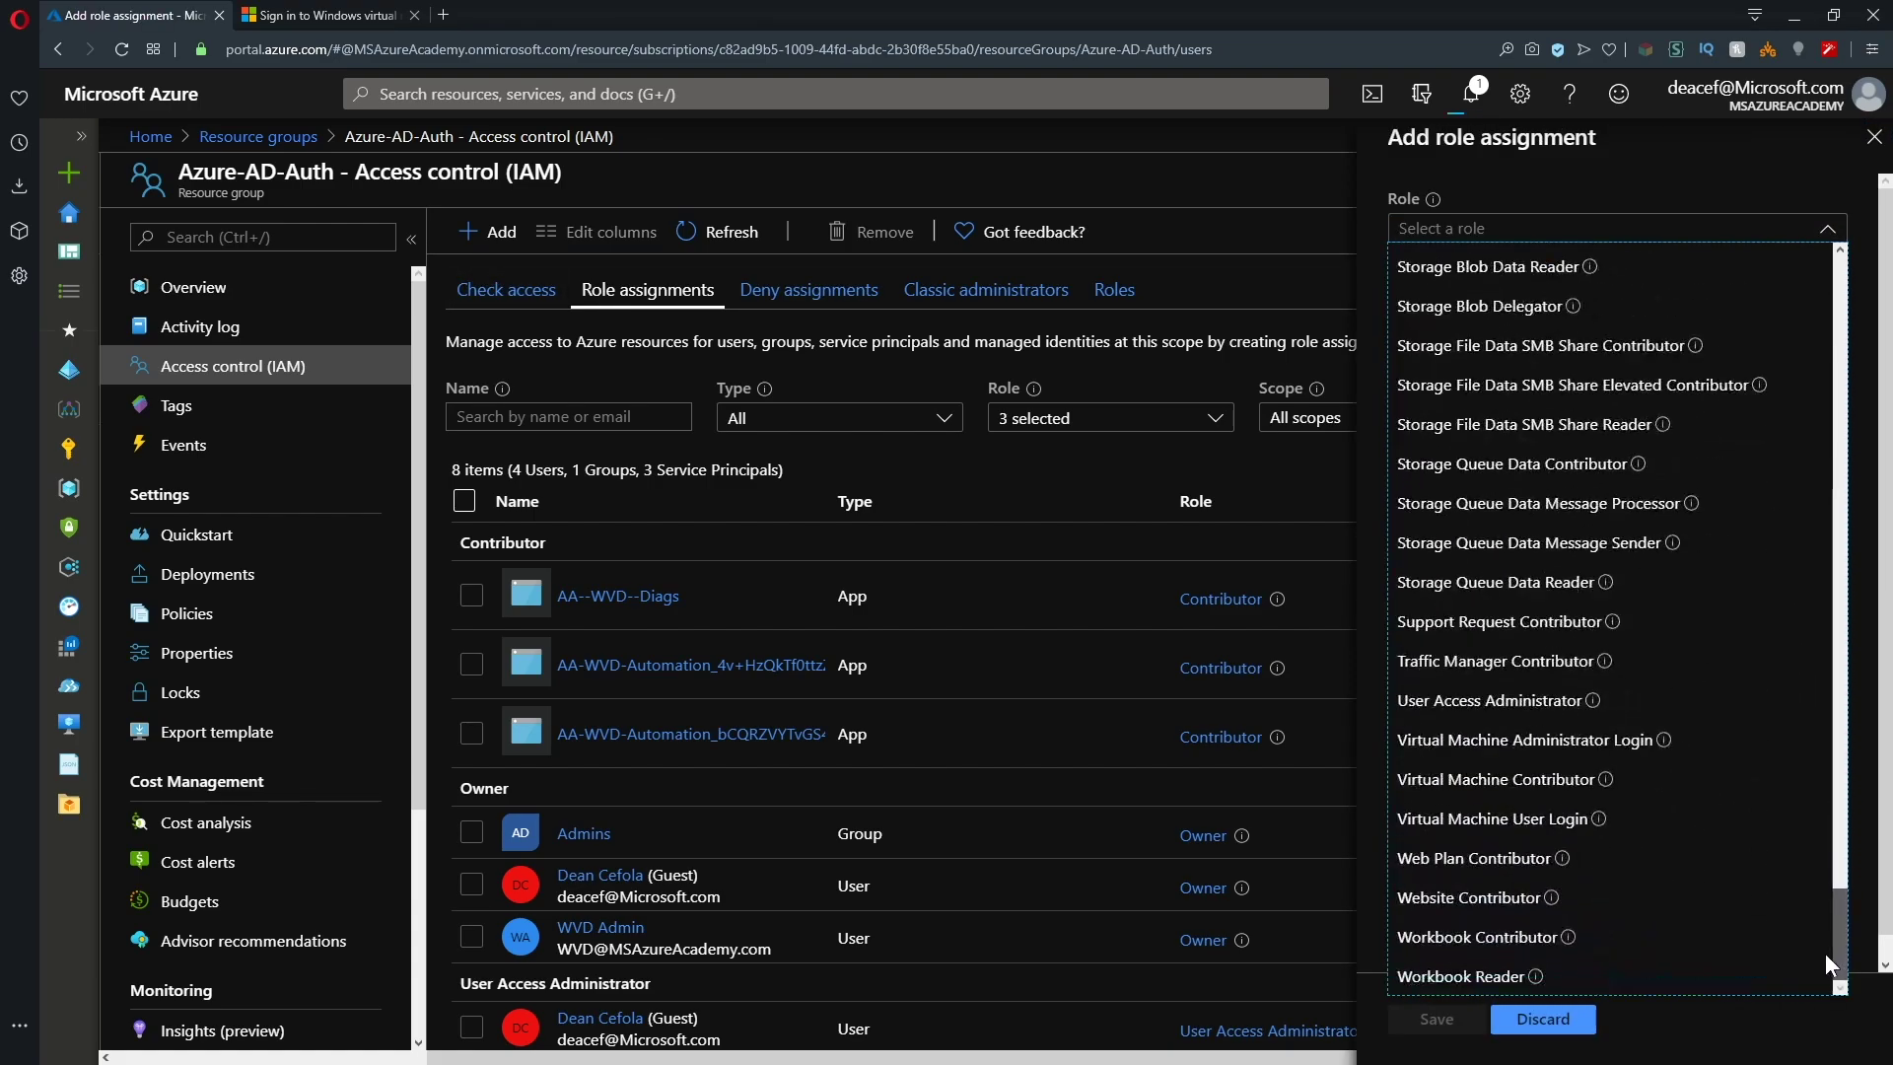
left_click(1565, 740)
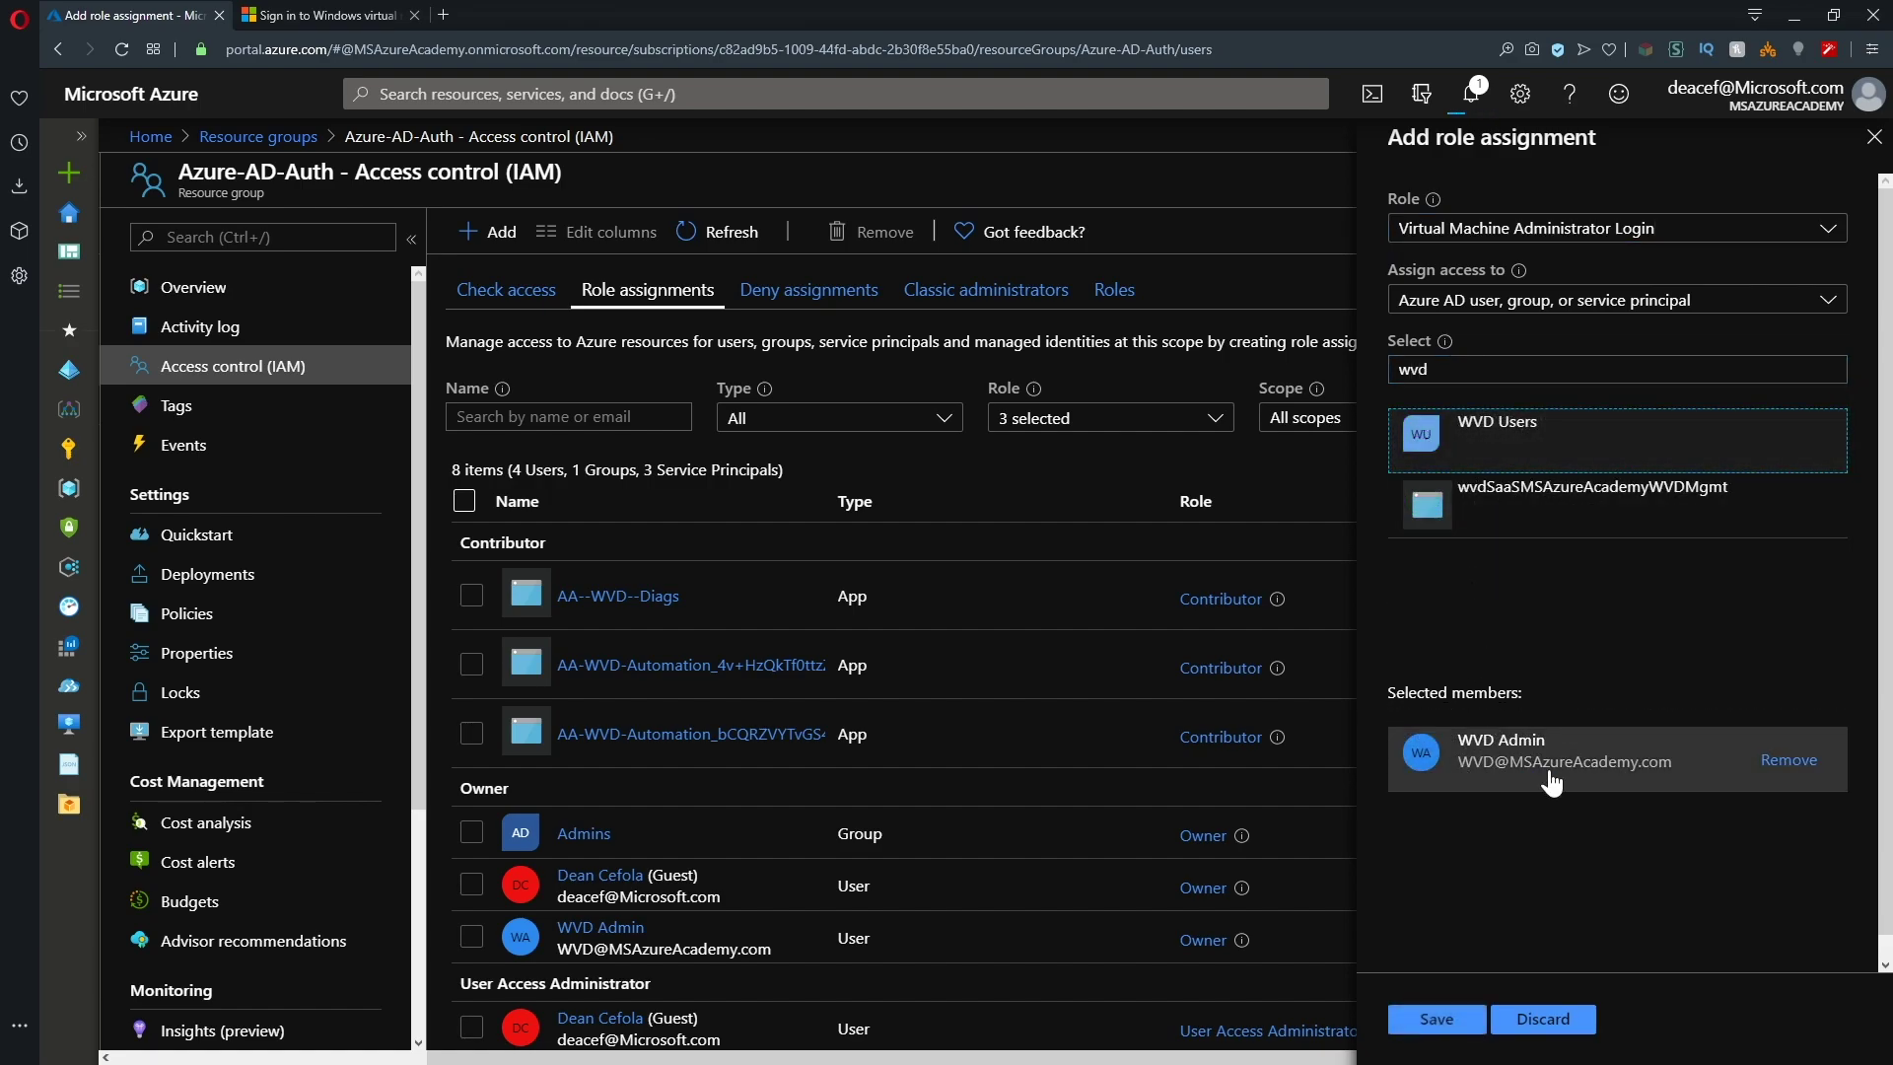
left_click(1436, 1020)
scroll(736, 649, "down", 3)
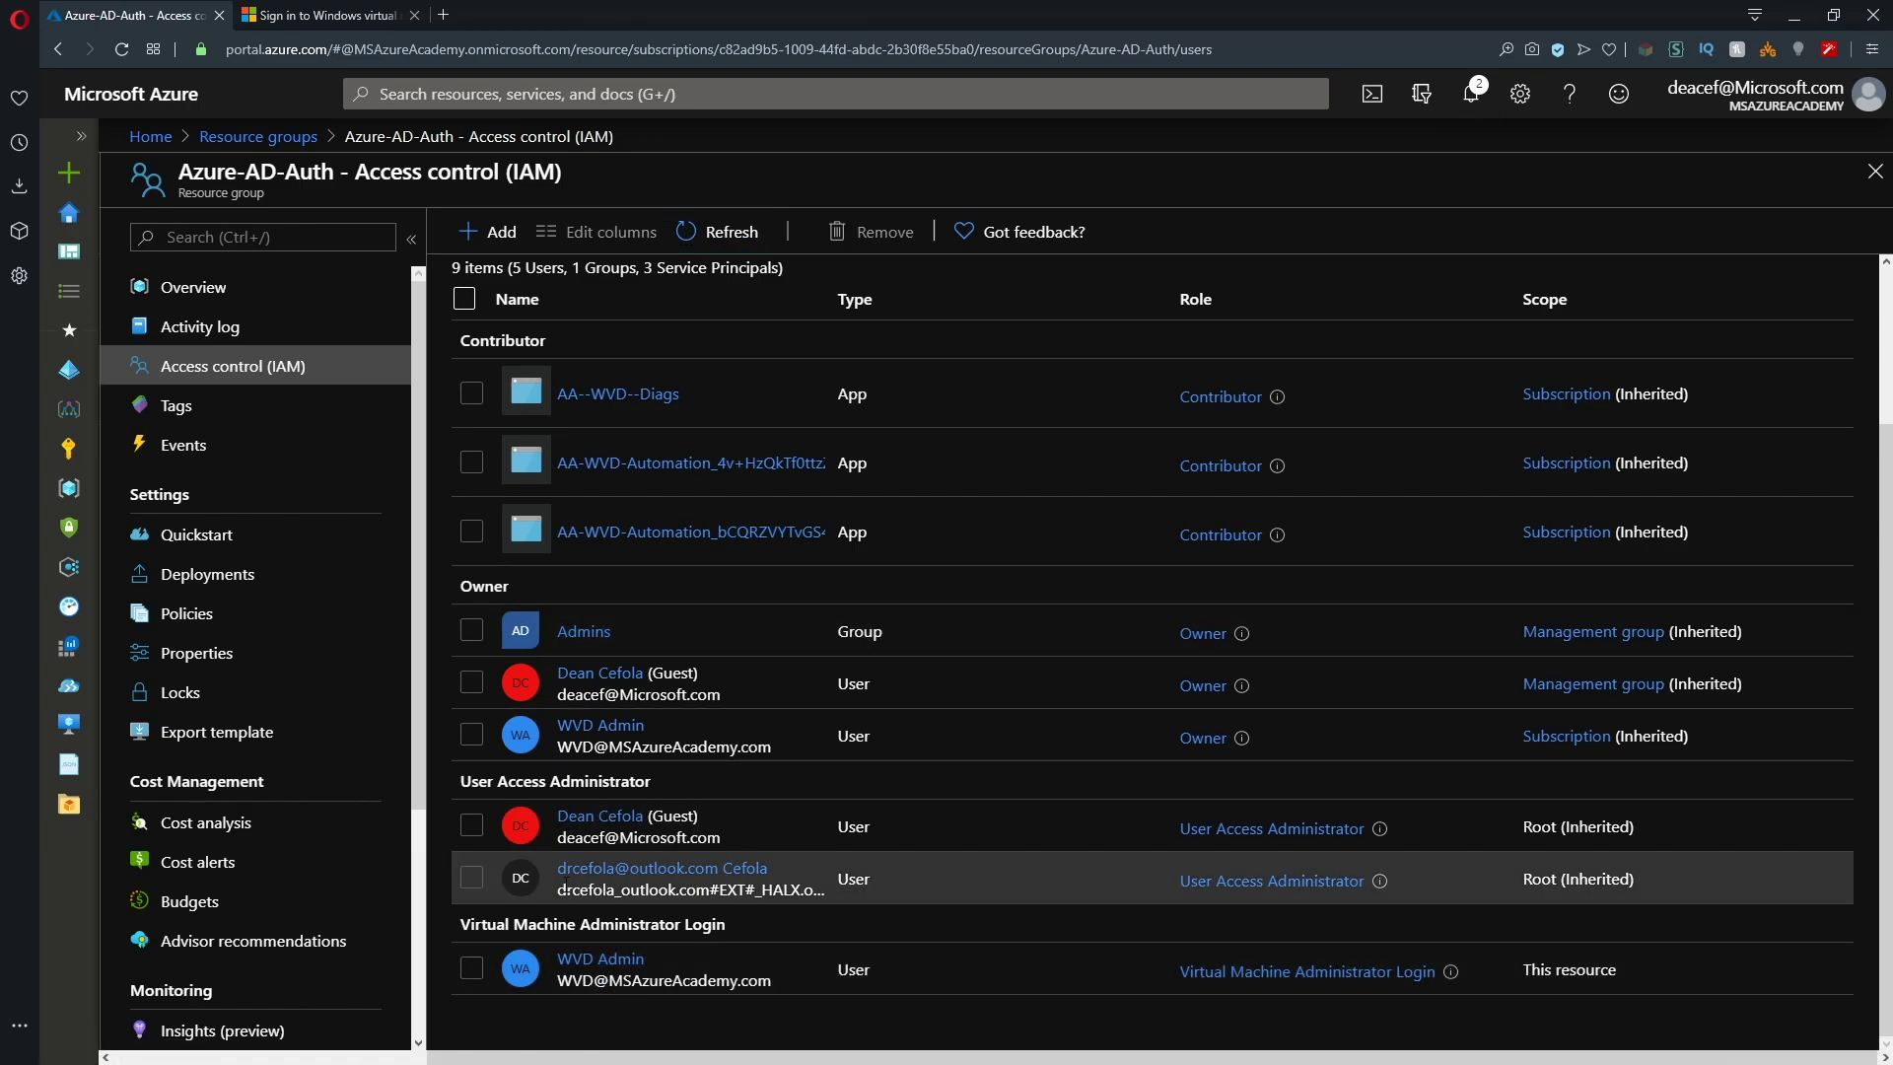
left_click(195, 287)
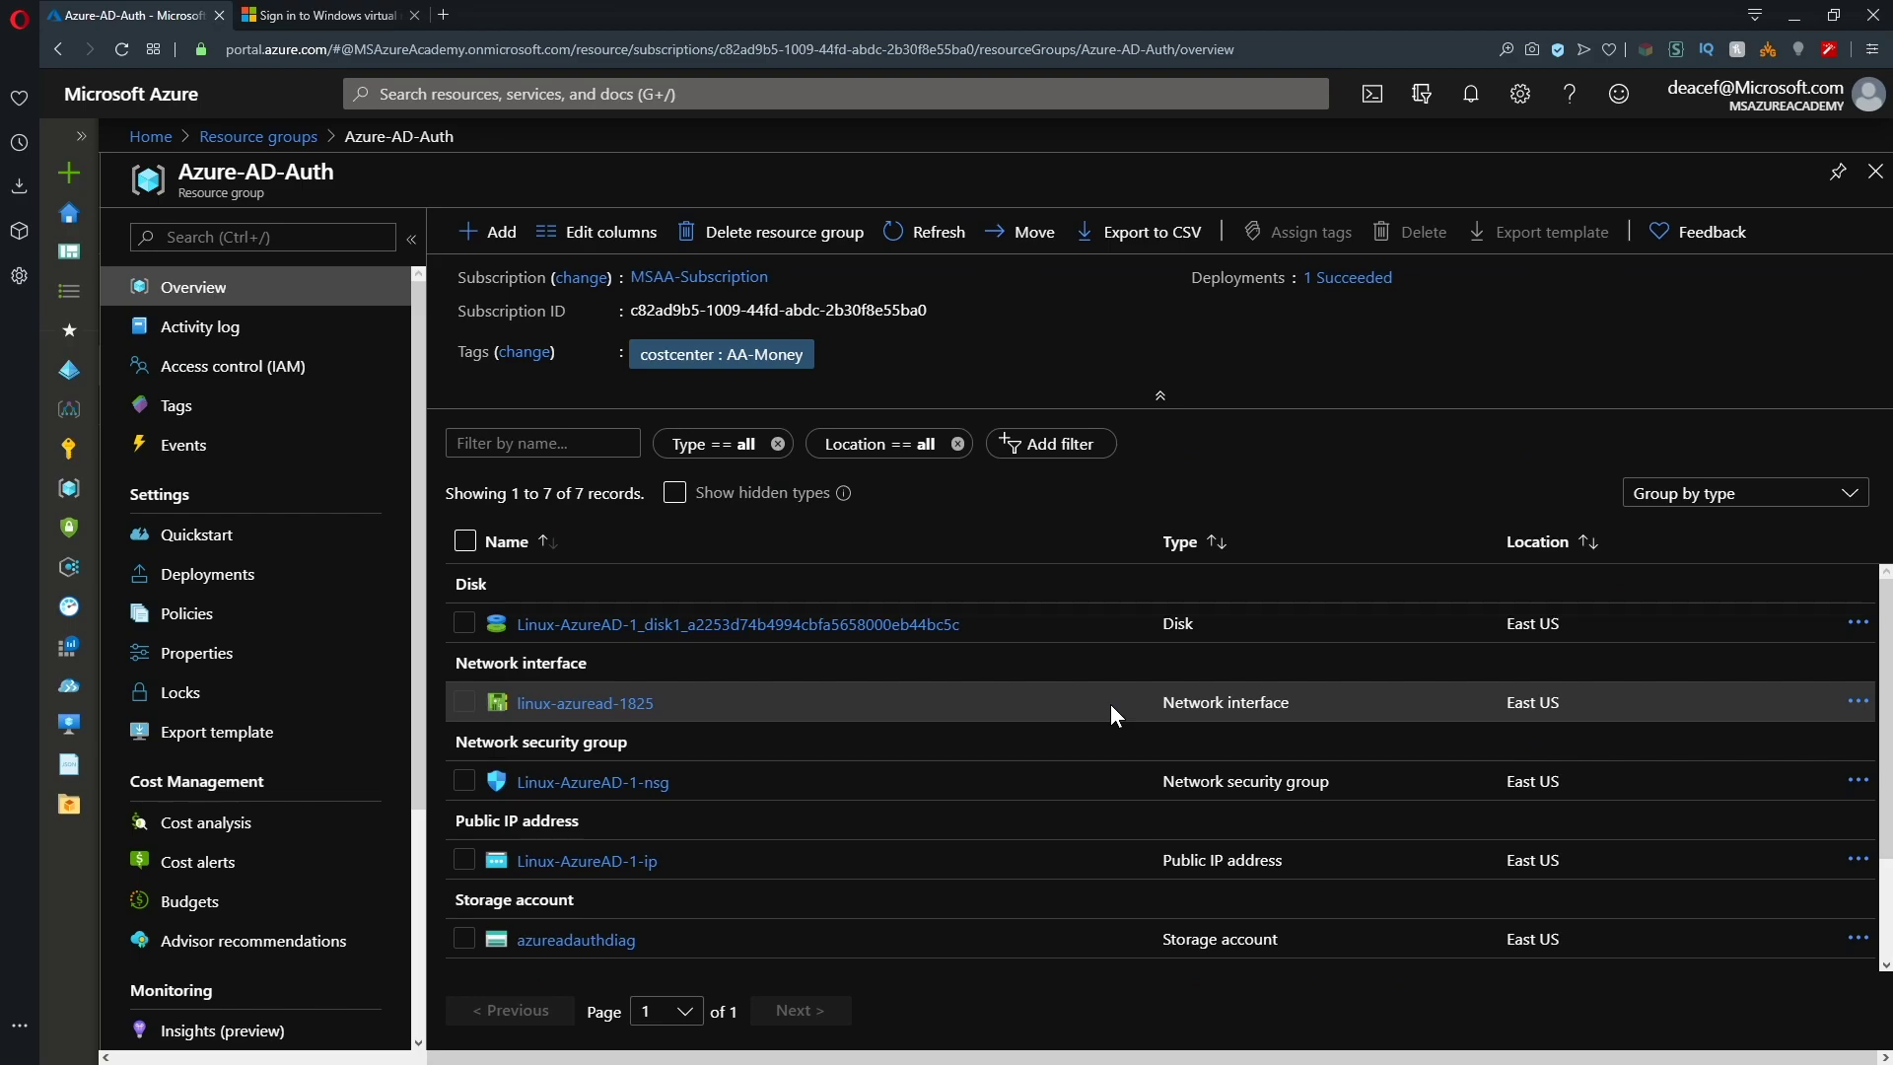
scroll(1110, 702, "down", 2)
Step: Open Linux-AzureAD-1 and copy its public IP address 40.114.71.133
left_click(576, 873)
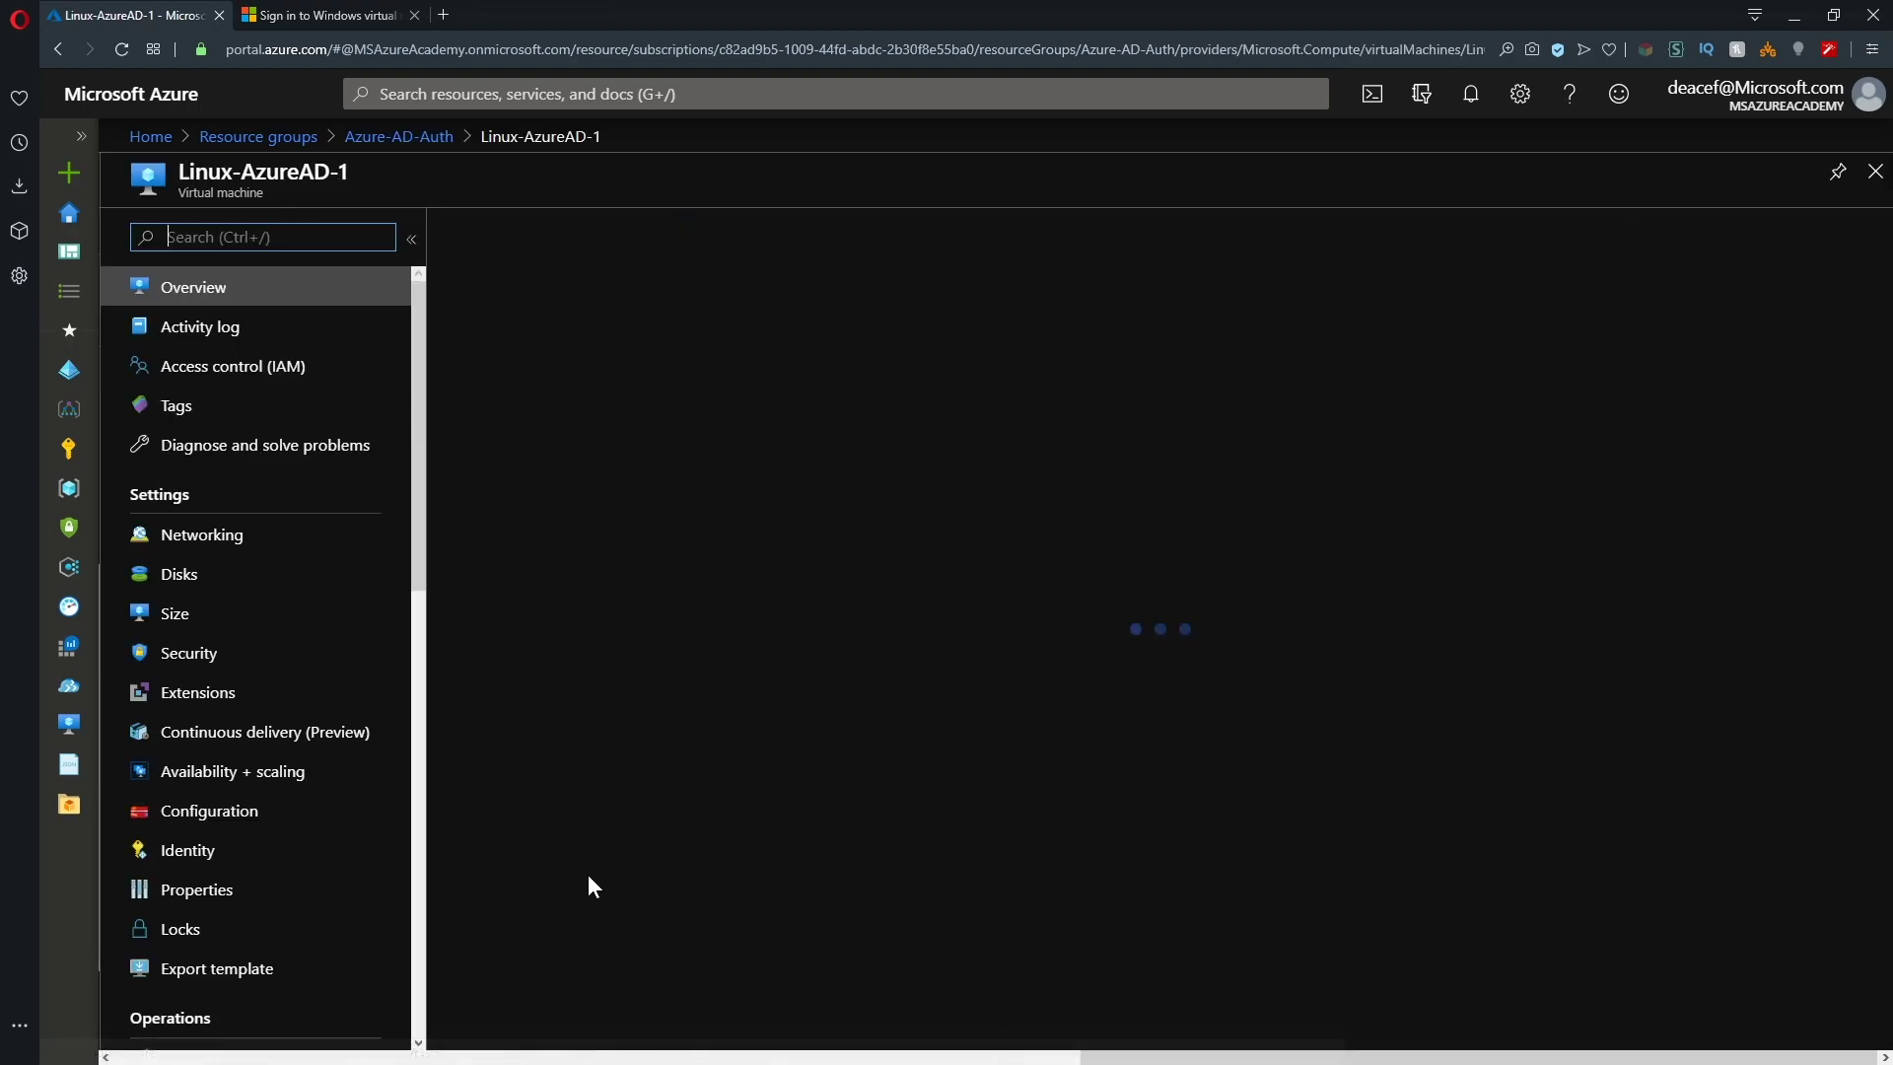
left_click(1483, 311)
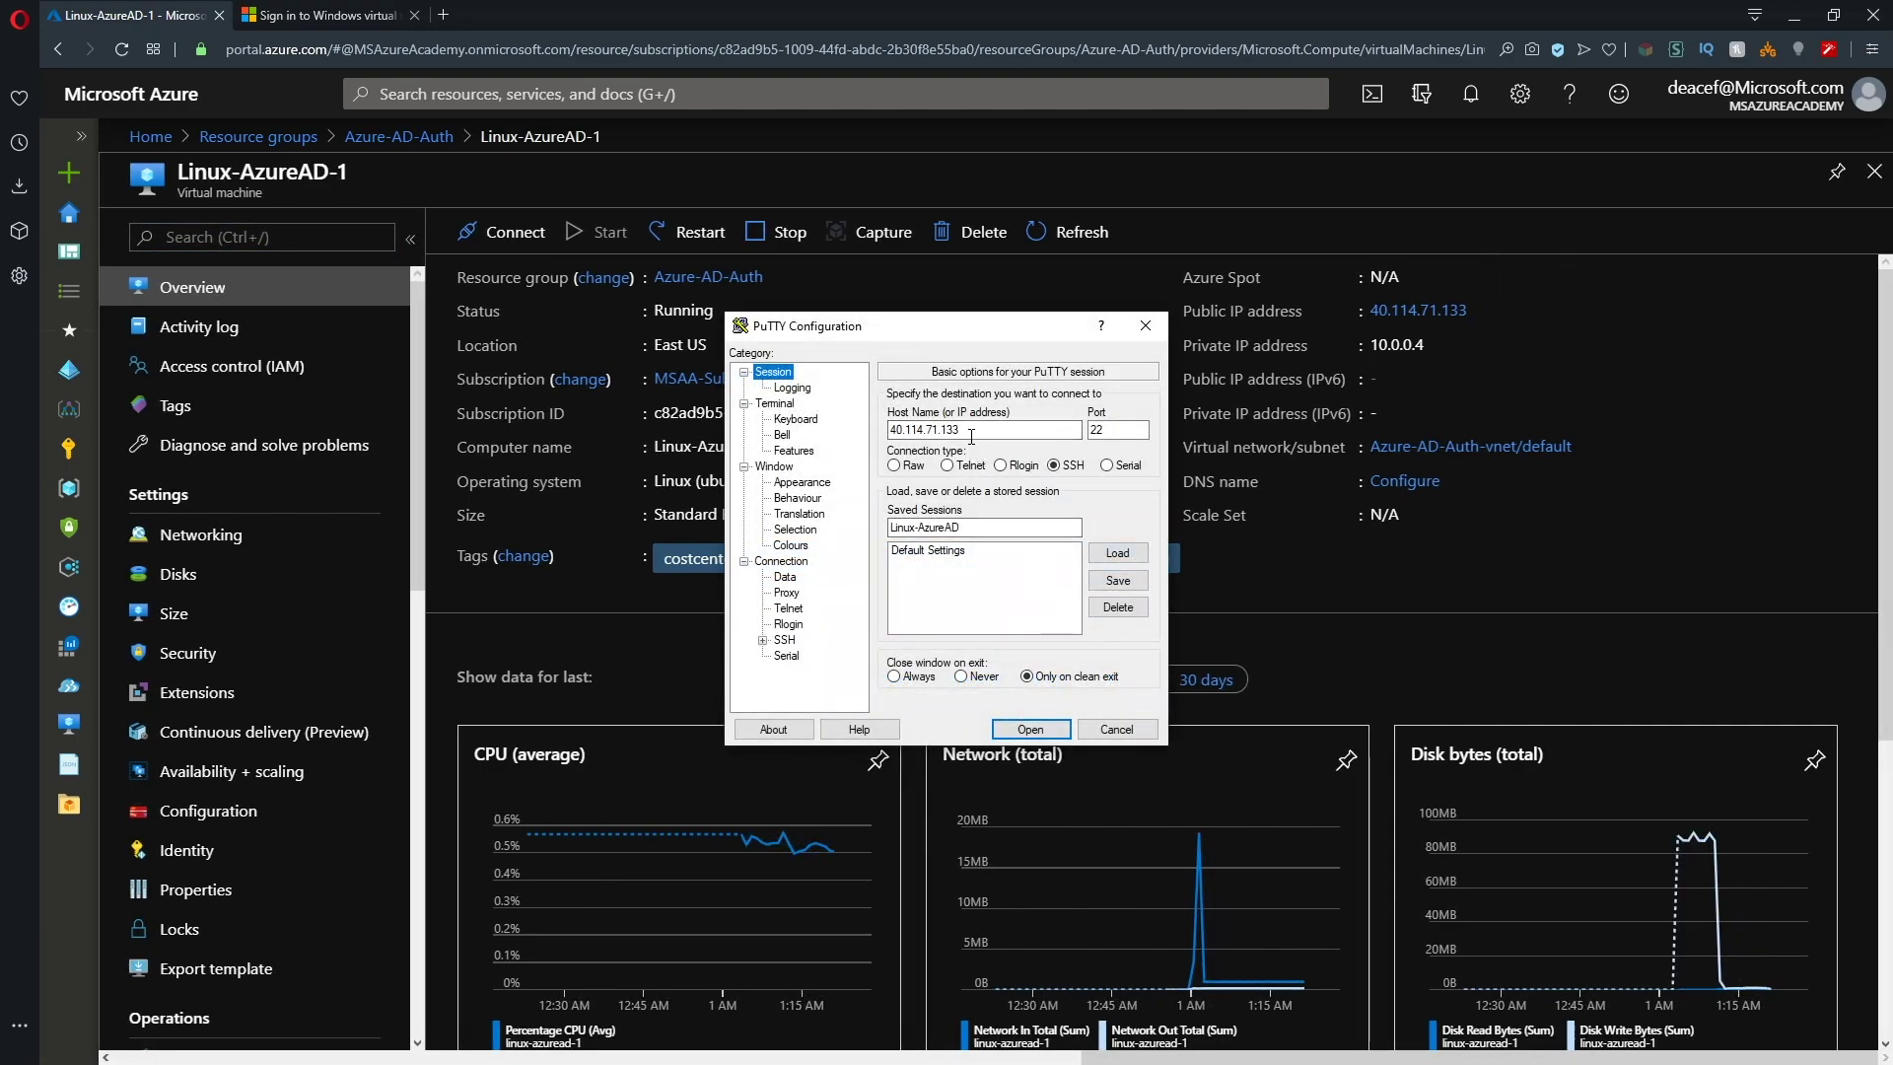
Step: SSH to the VM as the Azure AD user and open the devicelogin URL in a new tab
left_click(1030, 730)
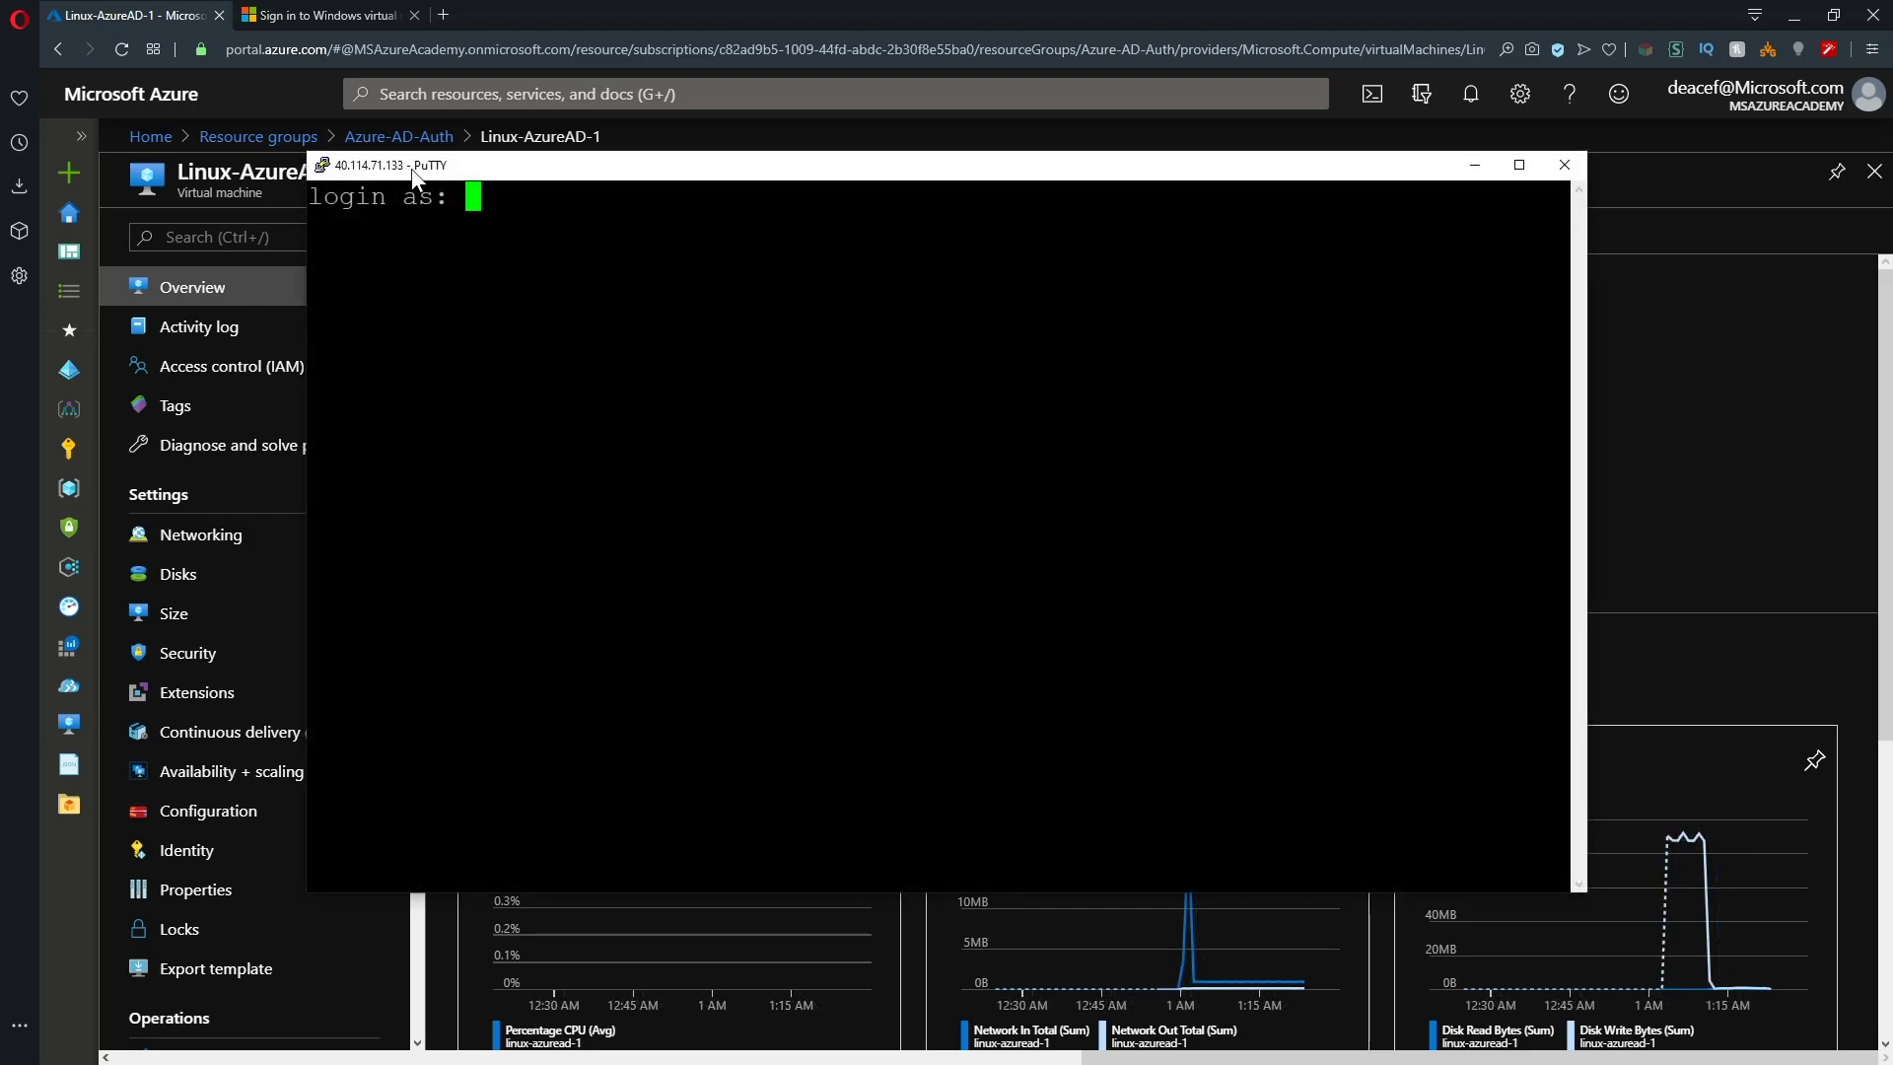
key("Return")
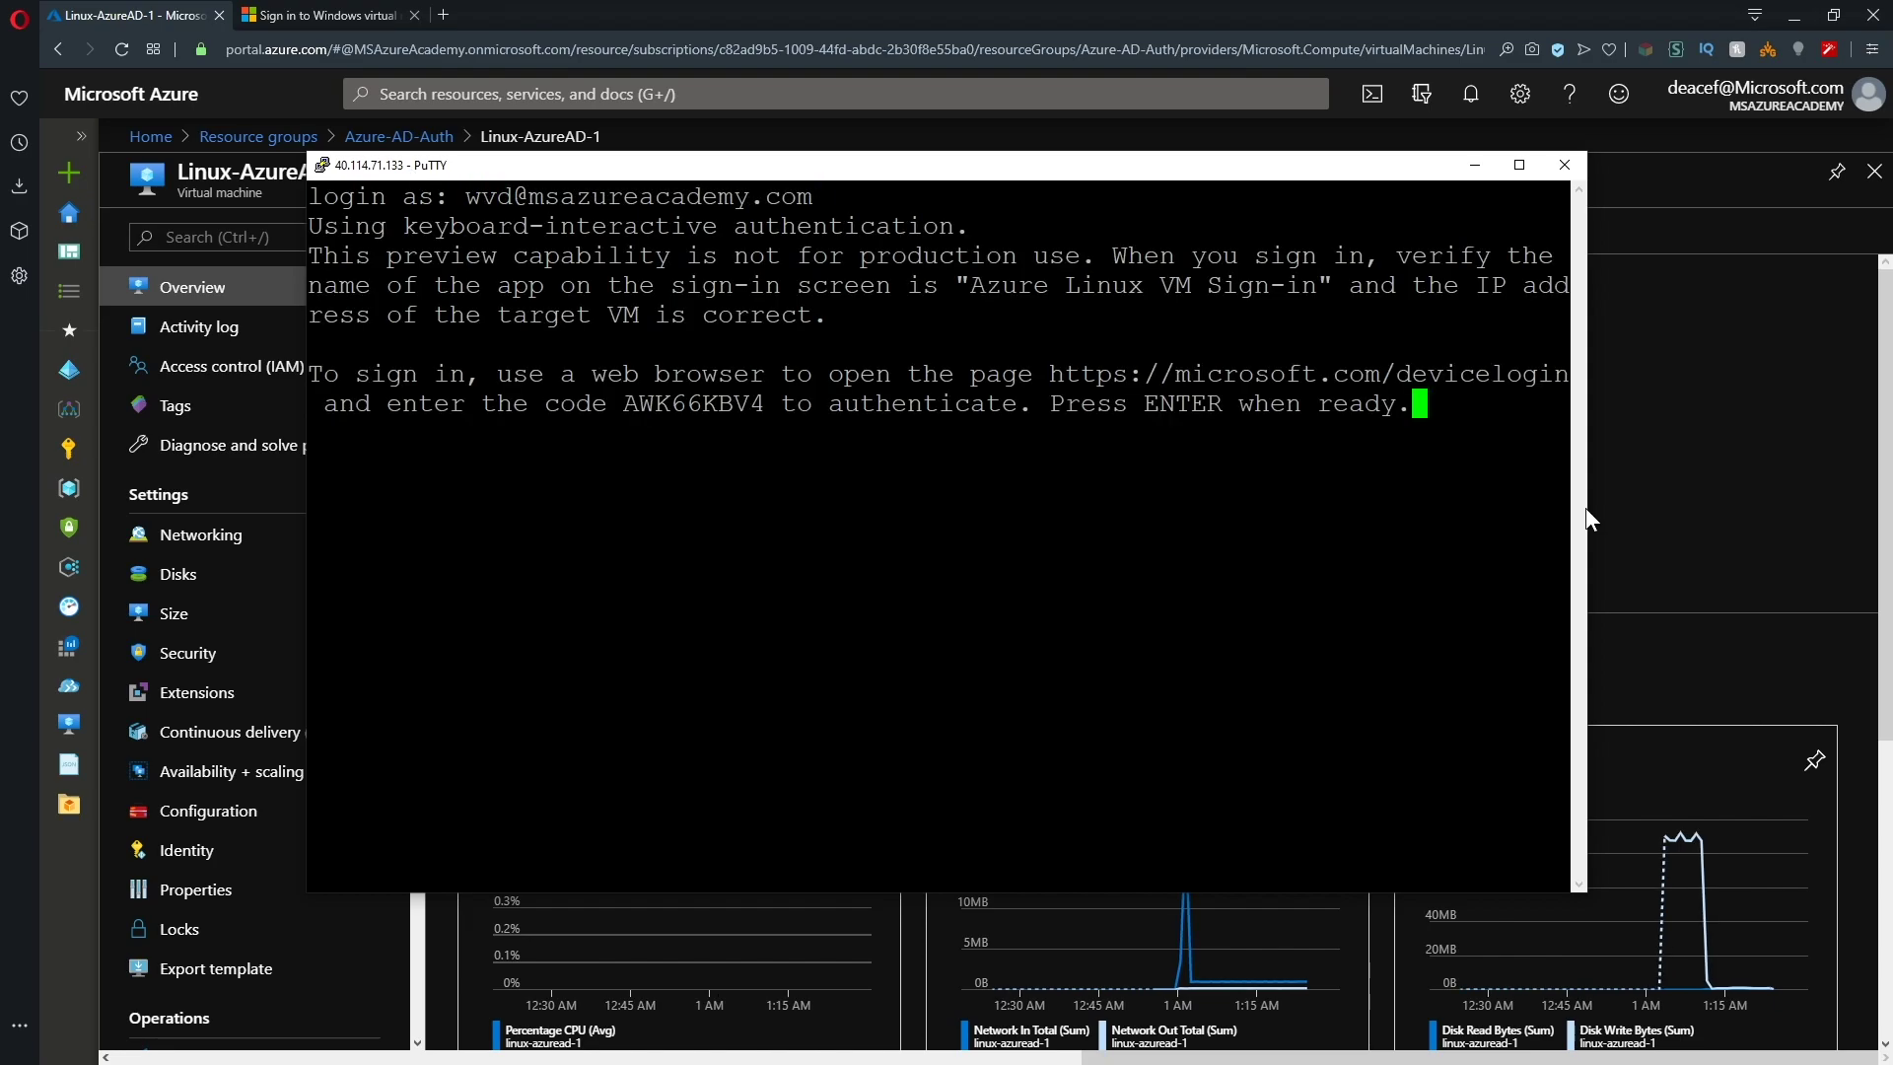
left_click_drag(1575, 511, 1653, 510)
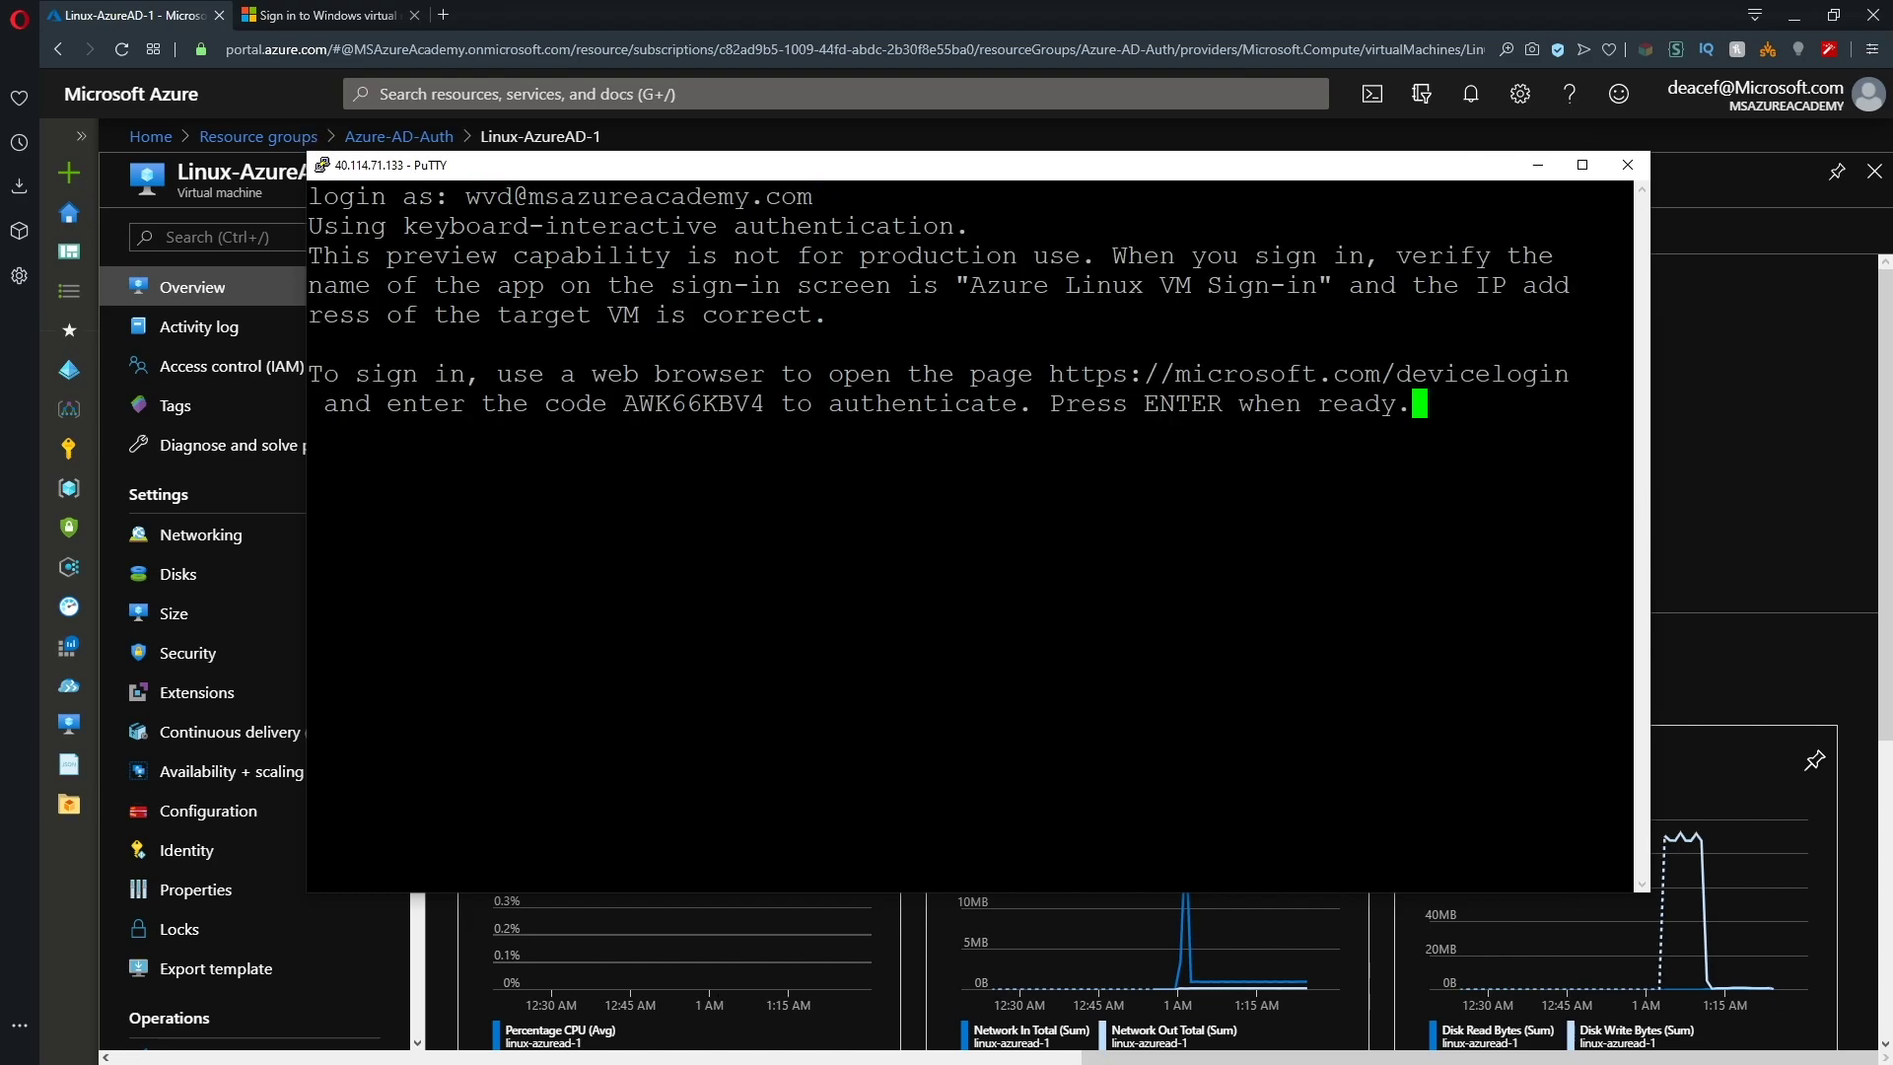
left_click_drag(1050, 374, 1567, 374)
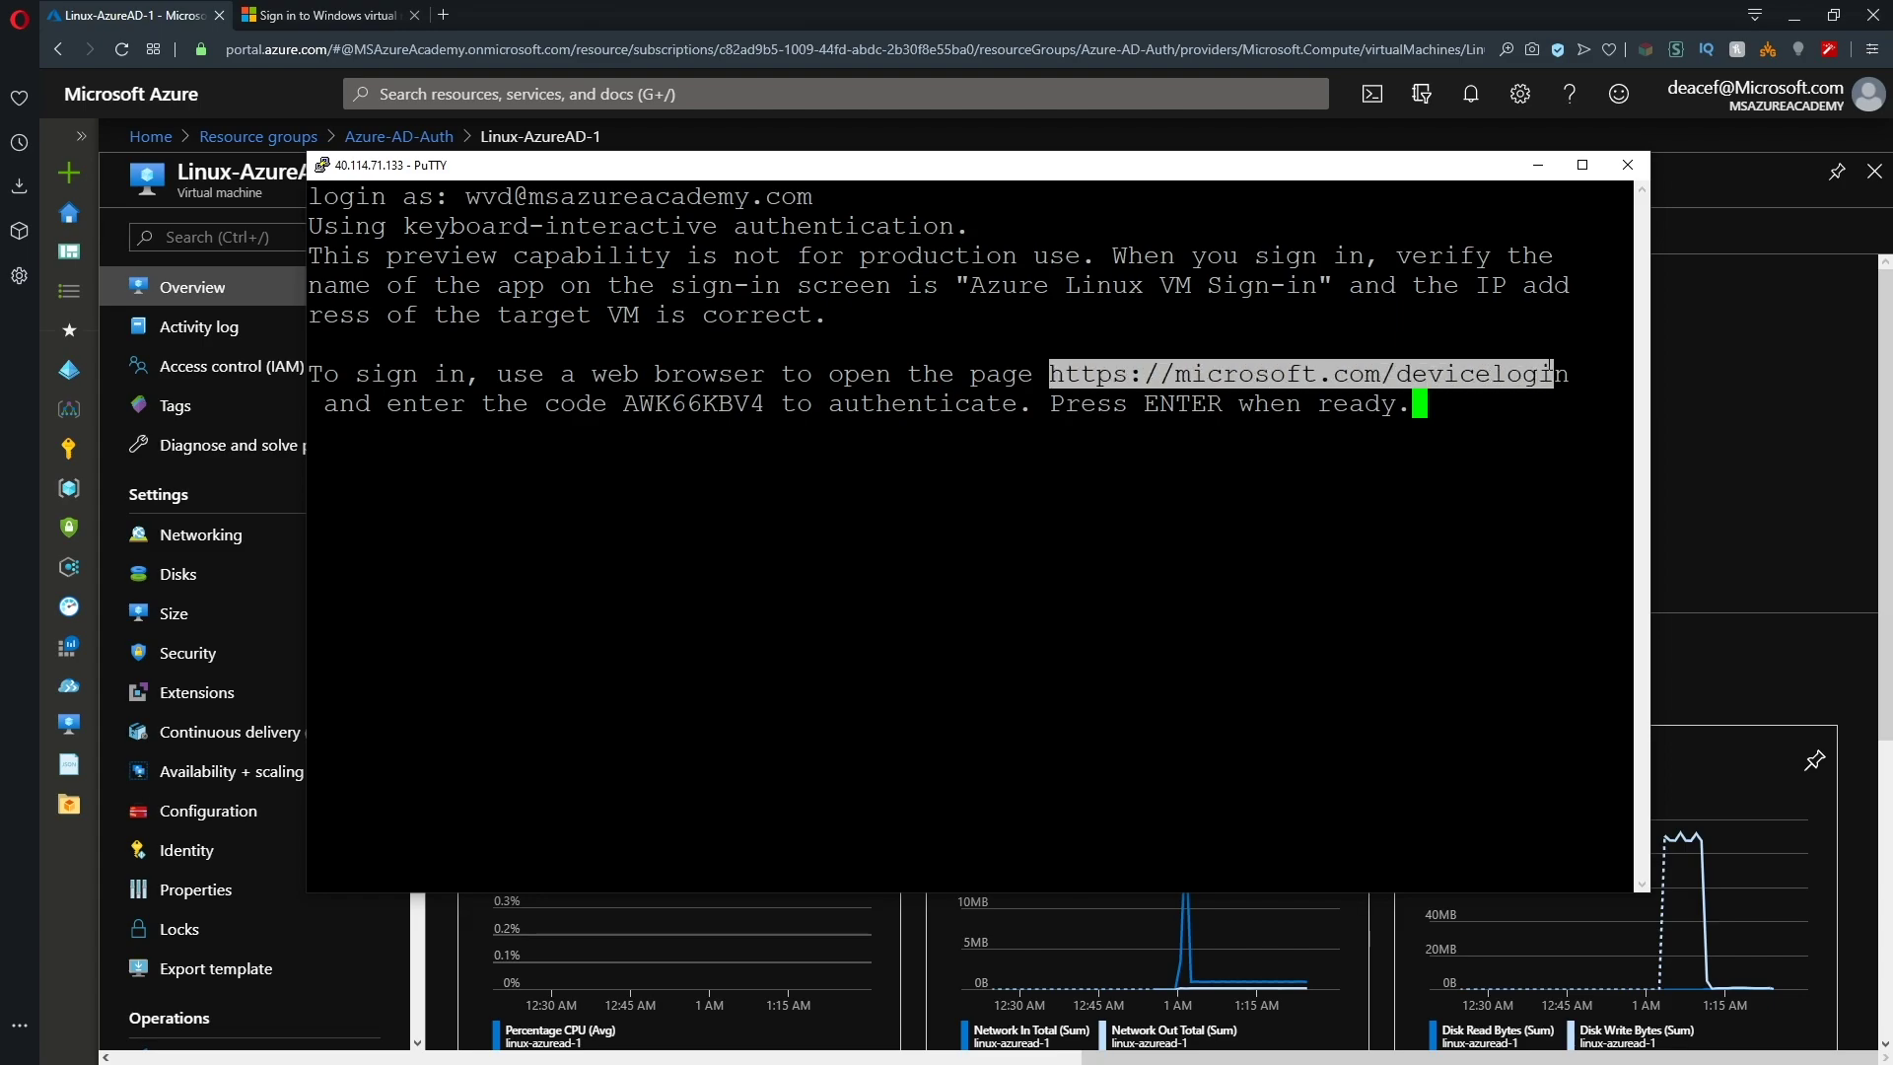
key("ctrl+t")
key("ctrl+v")
key("Return")
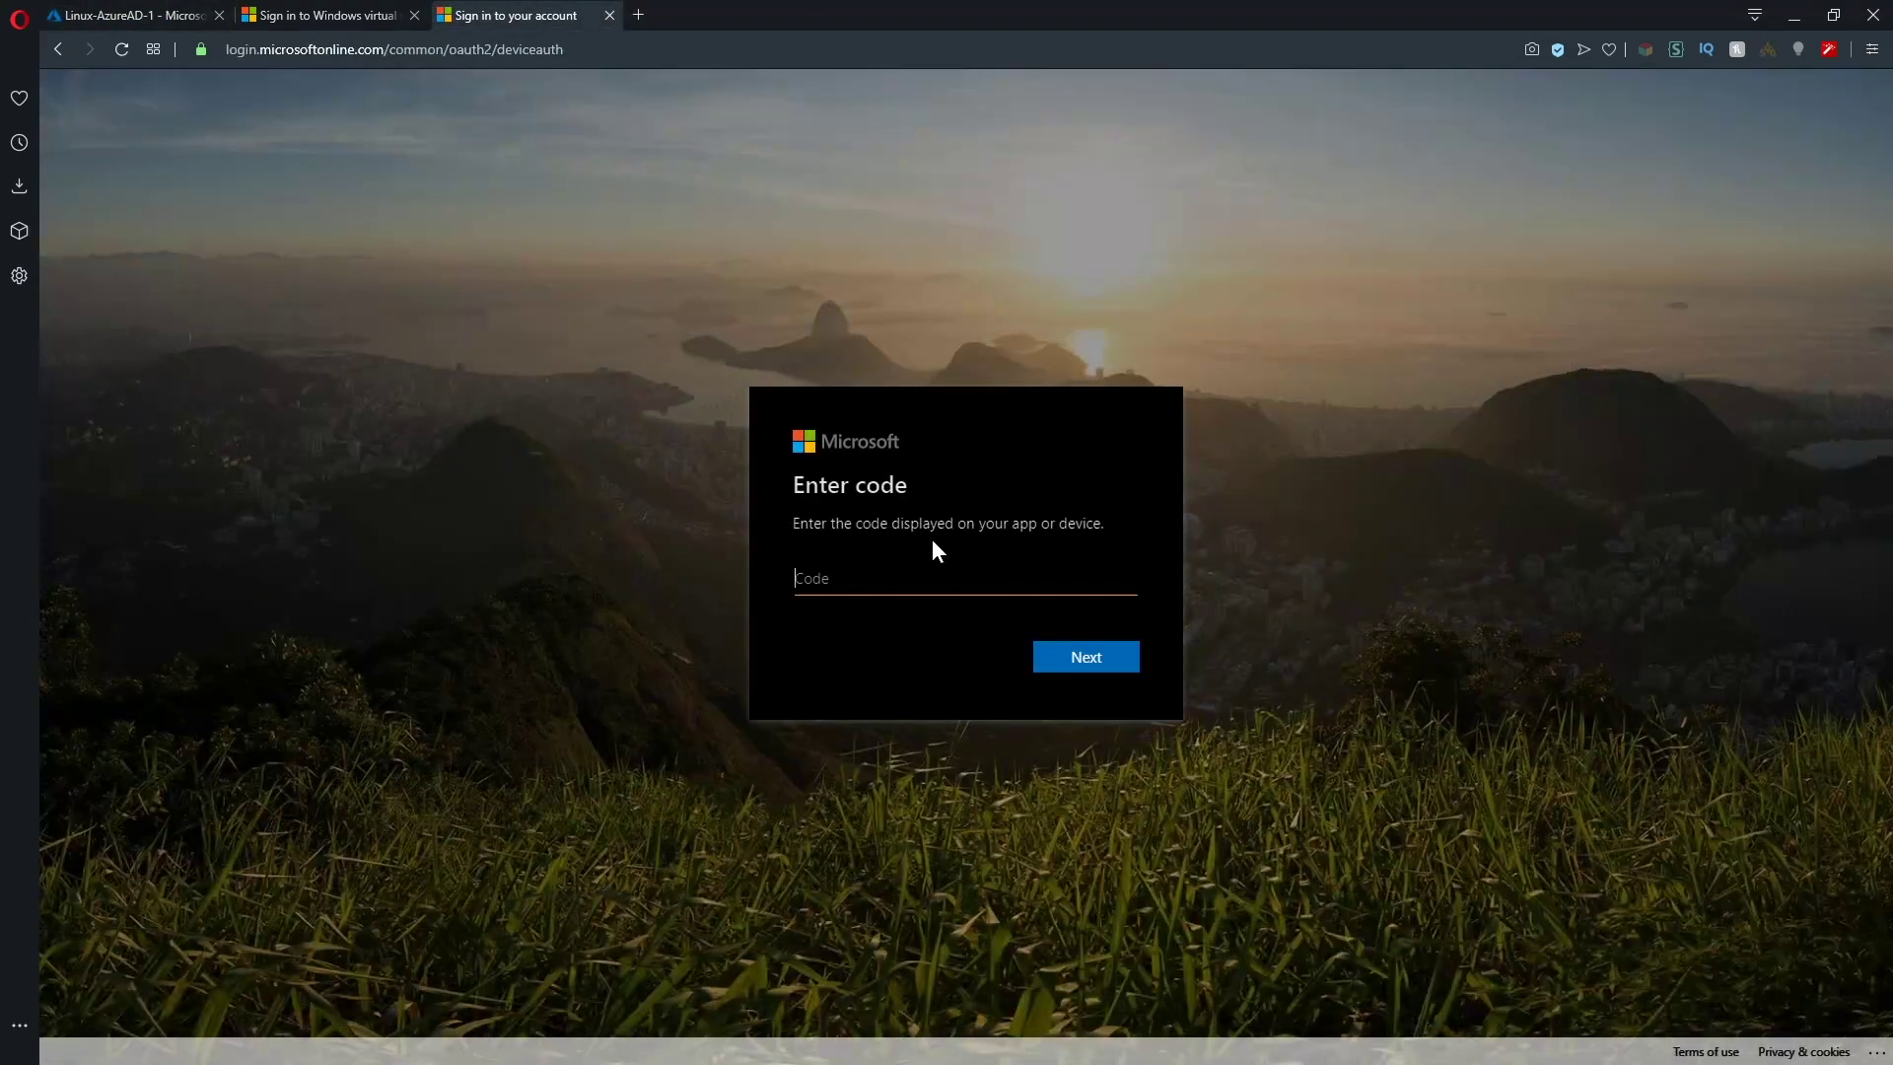
Step: Approve the device code for the Linux VM login with the prefilled account and close the page
left_click(1086, 657)
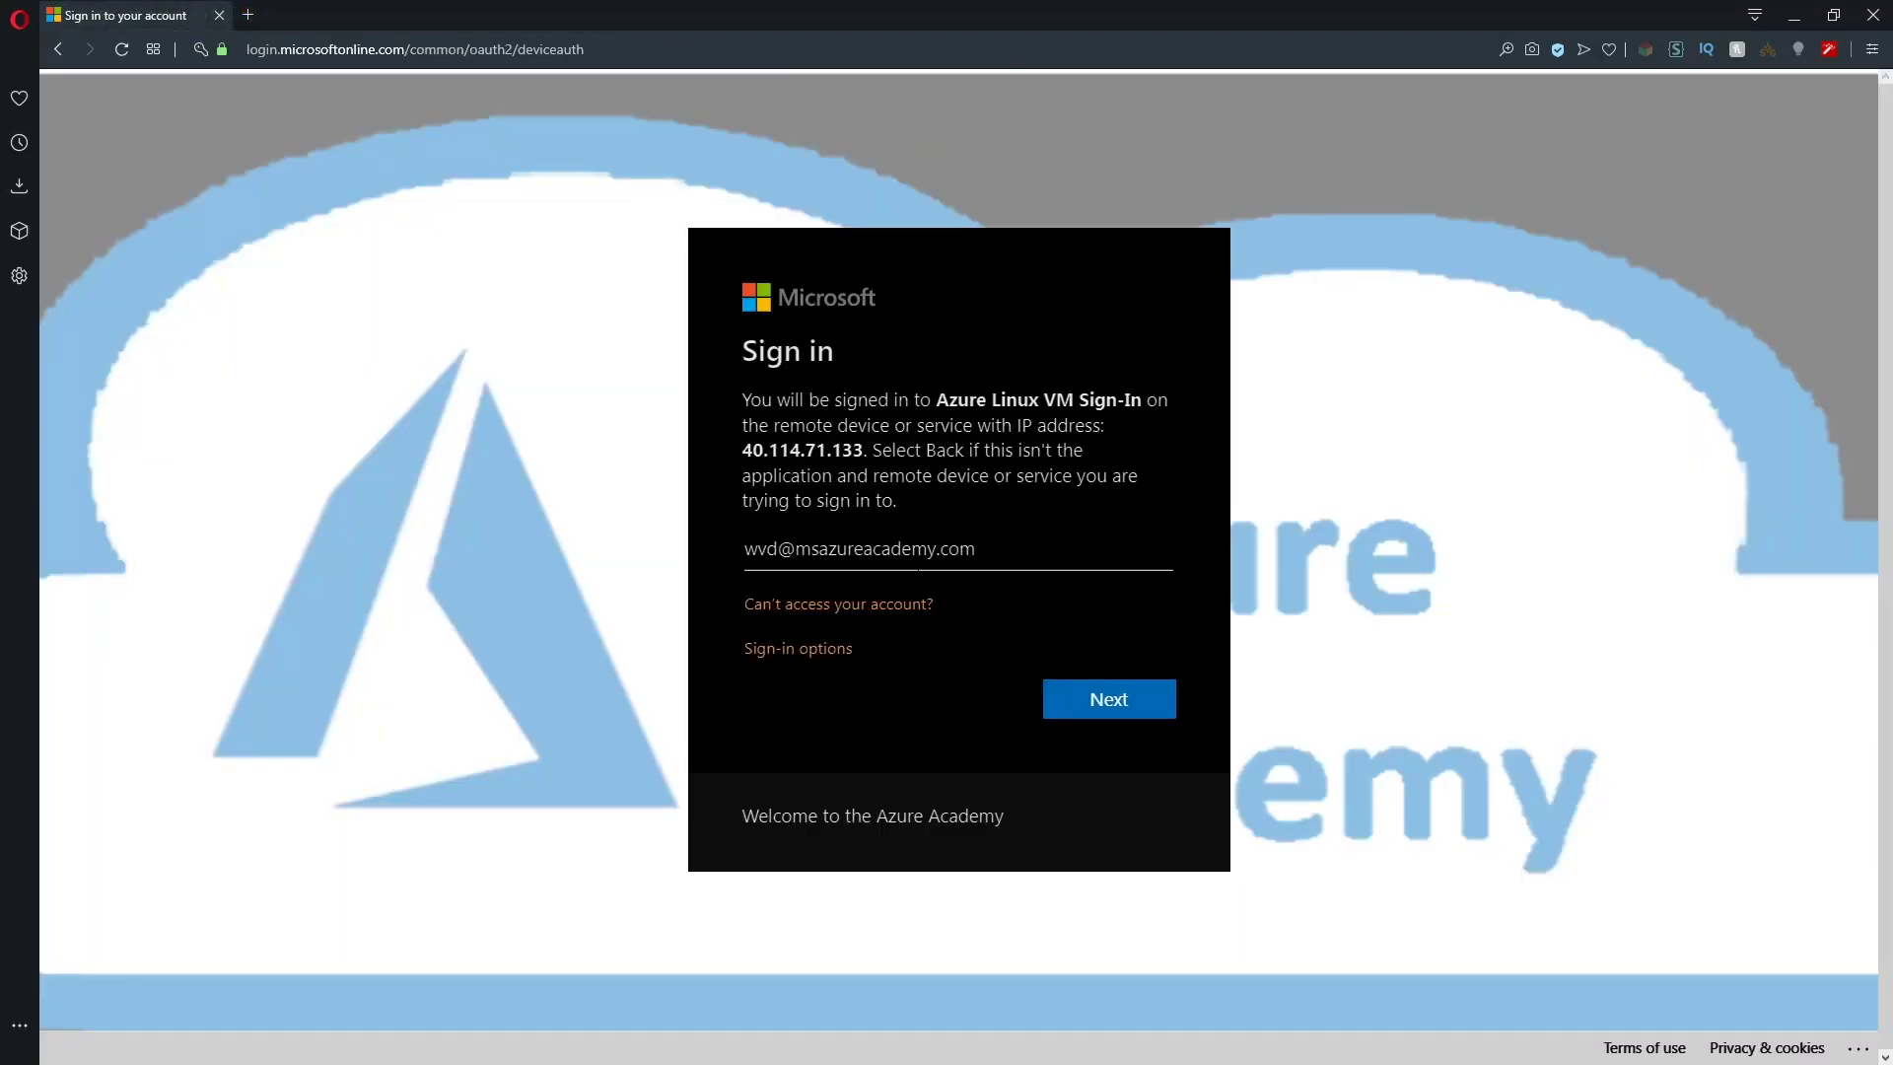
left_click(1117, 702)
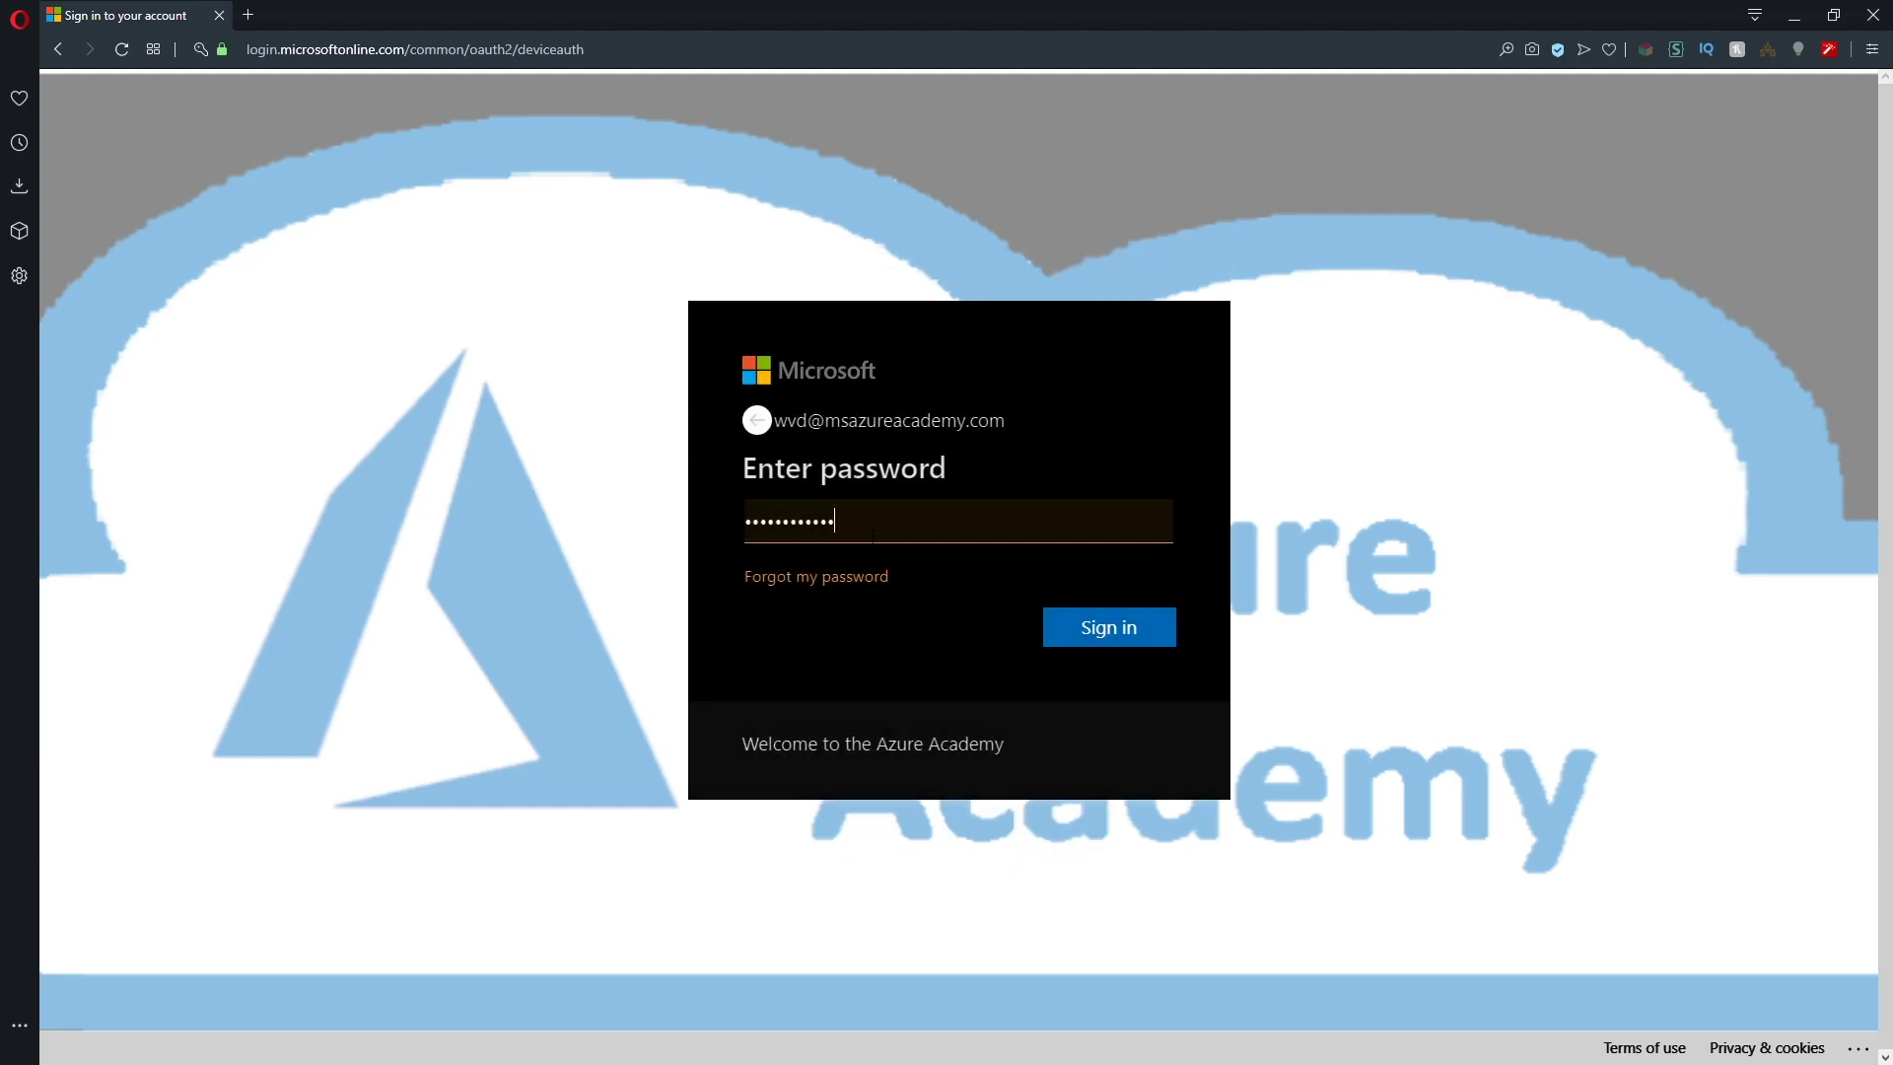
left_click(1103, 632)
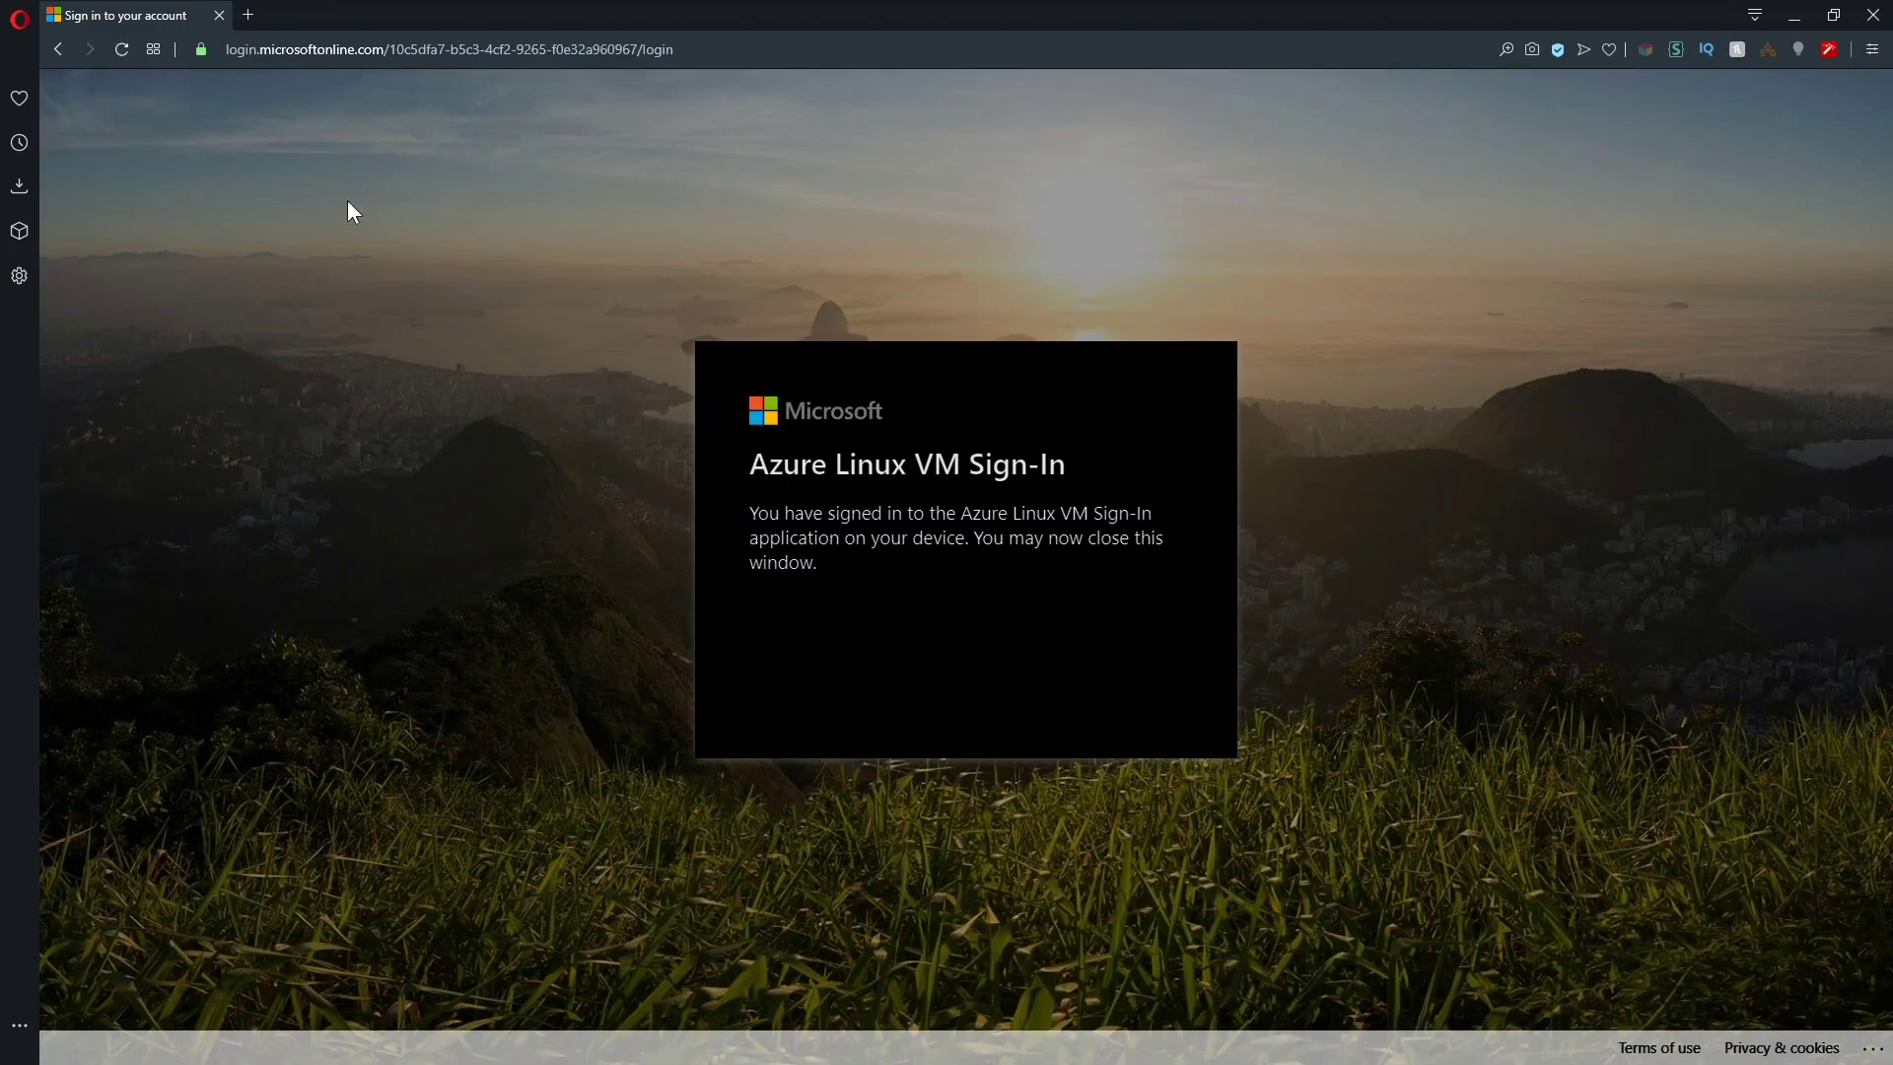
left_click(219, 14)
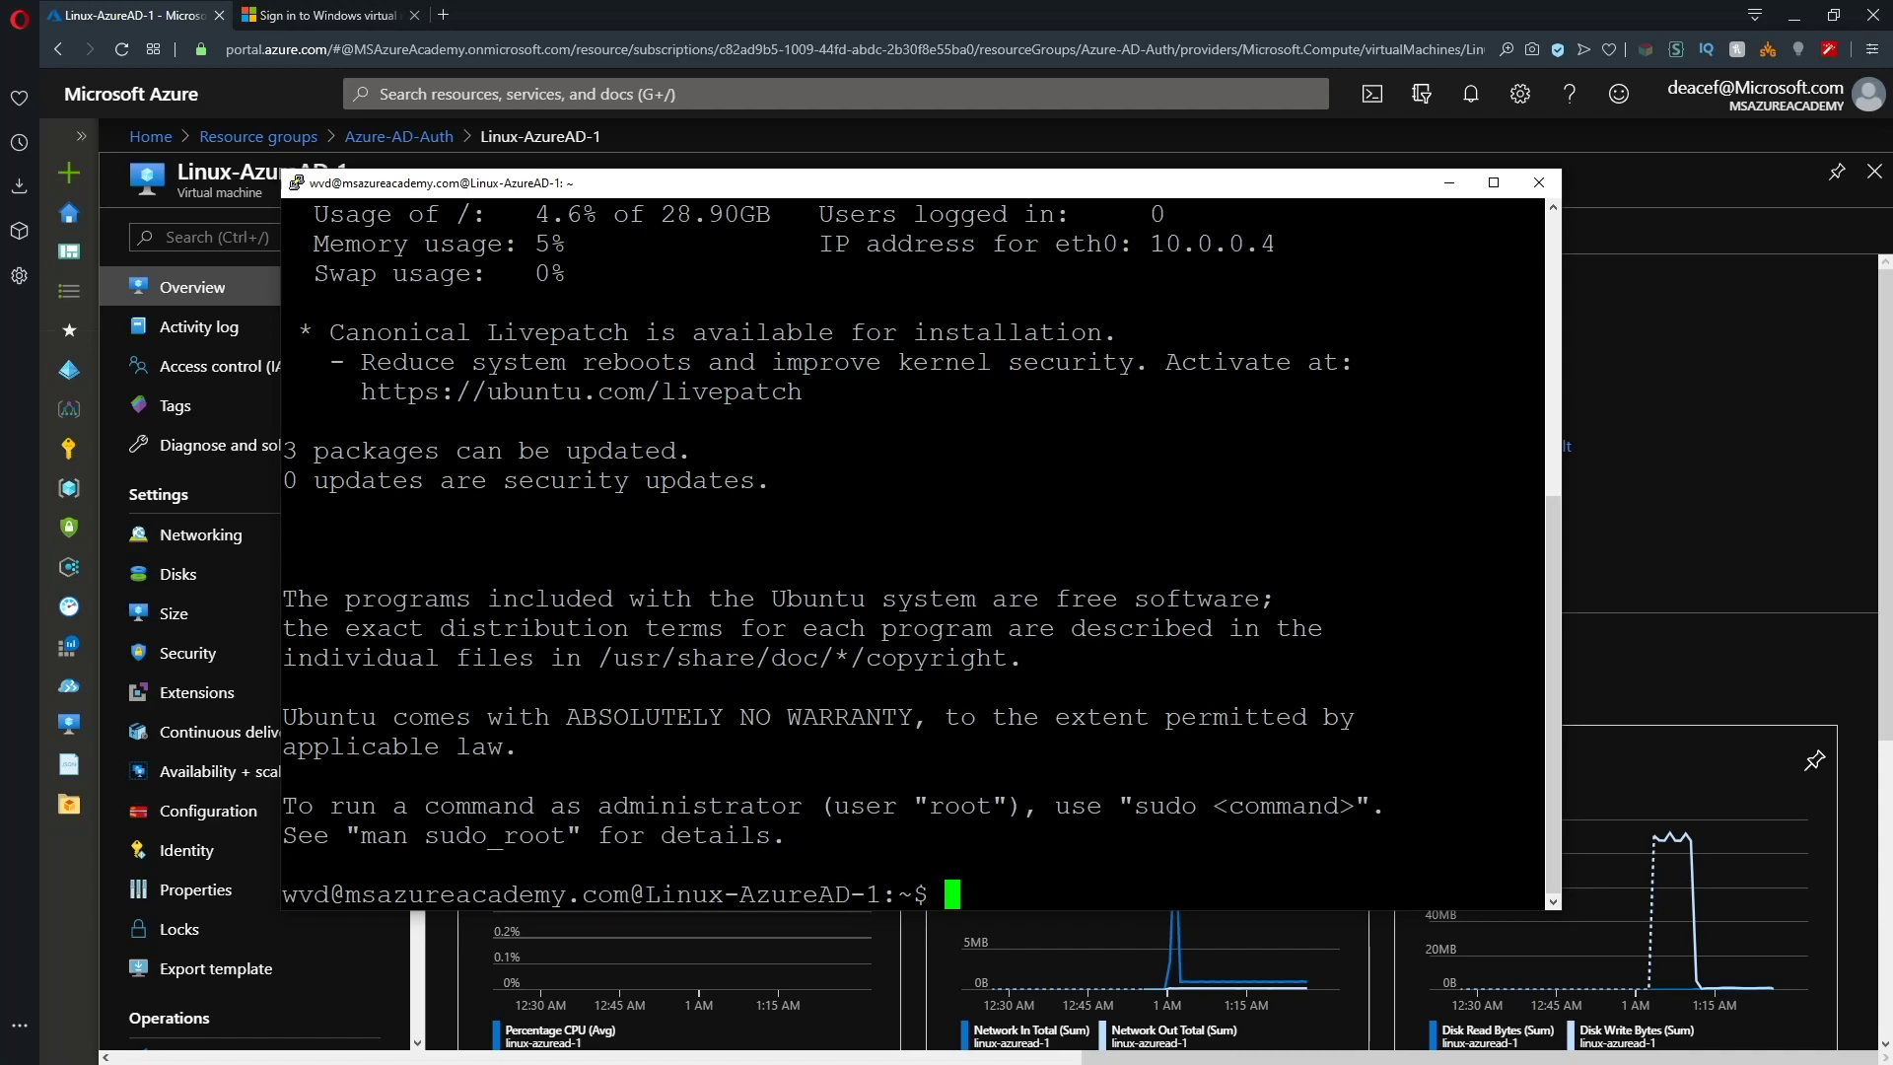
type("hostname")
Step: Run hostname and sudo -s, then approve the new device code with the admin account
key("Return")
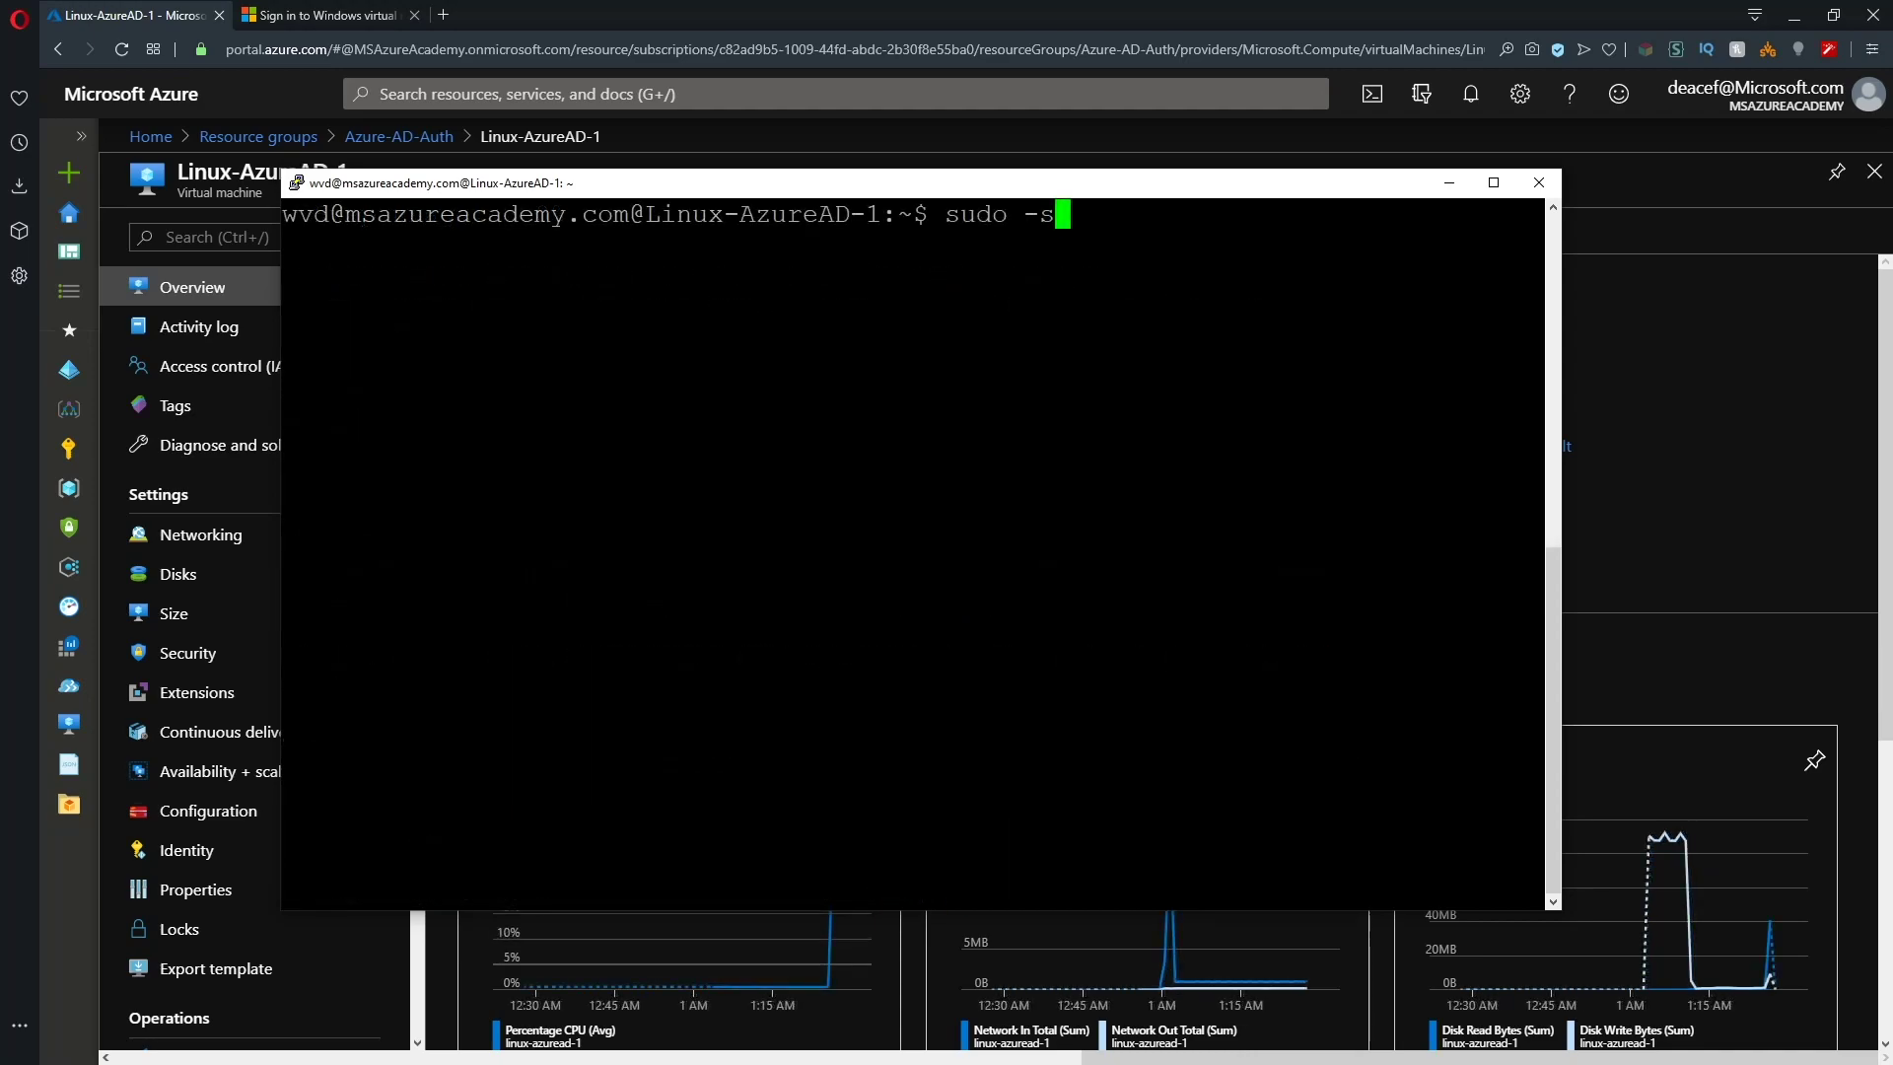
key("Return")
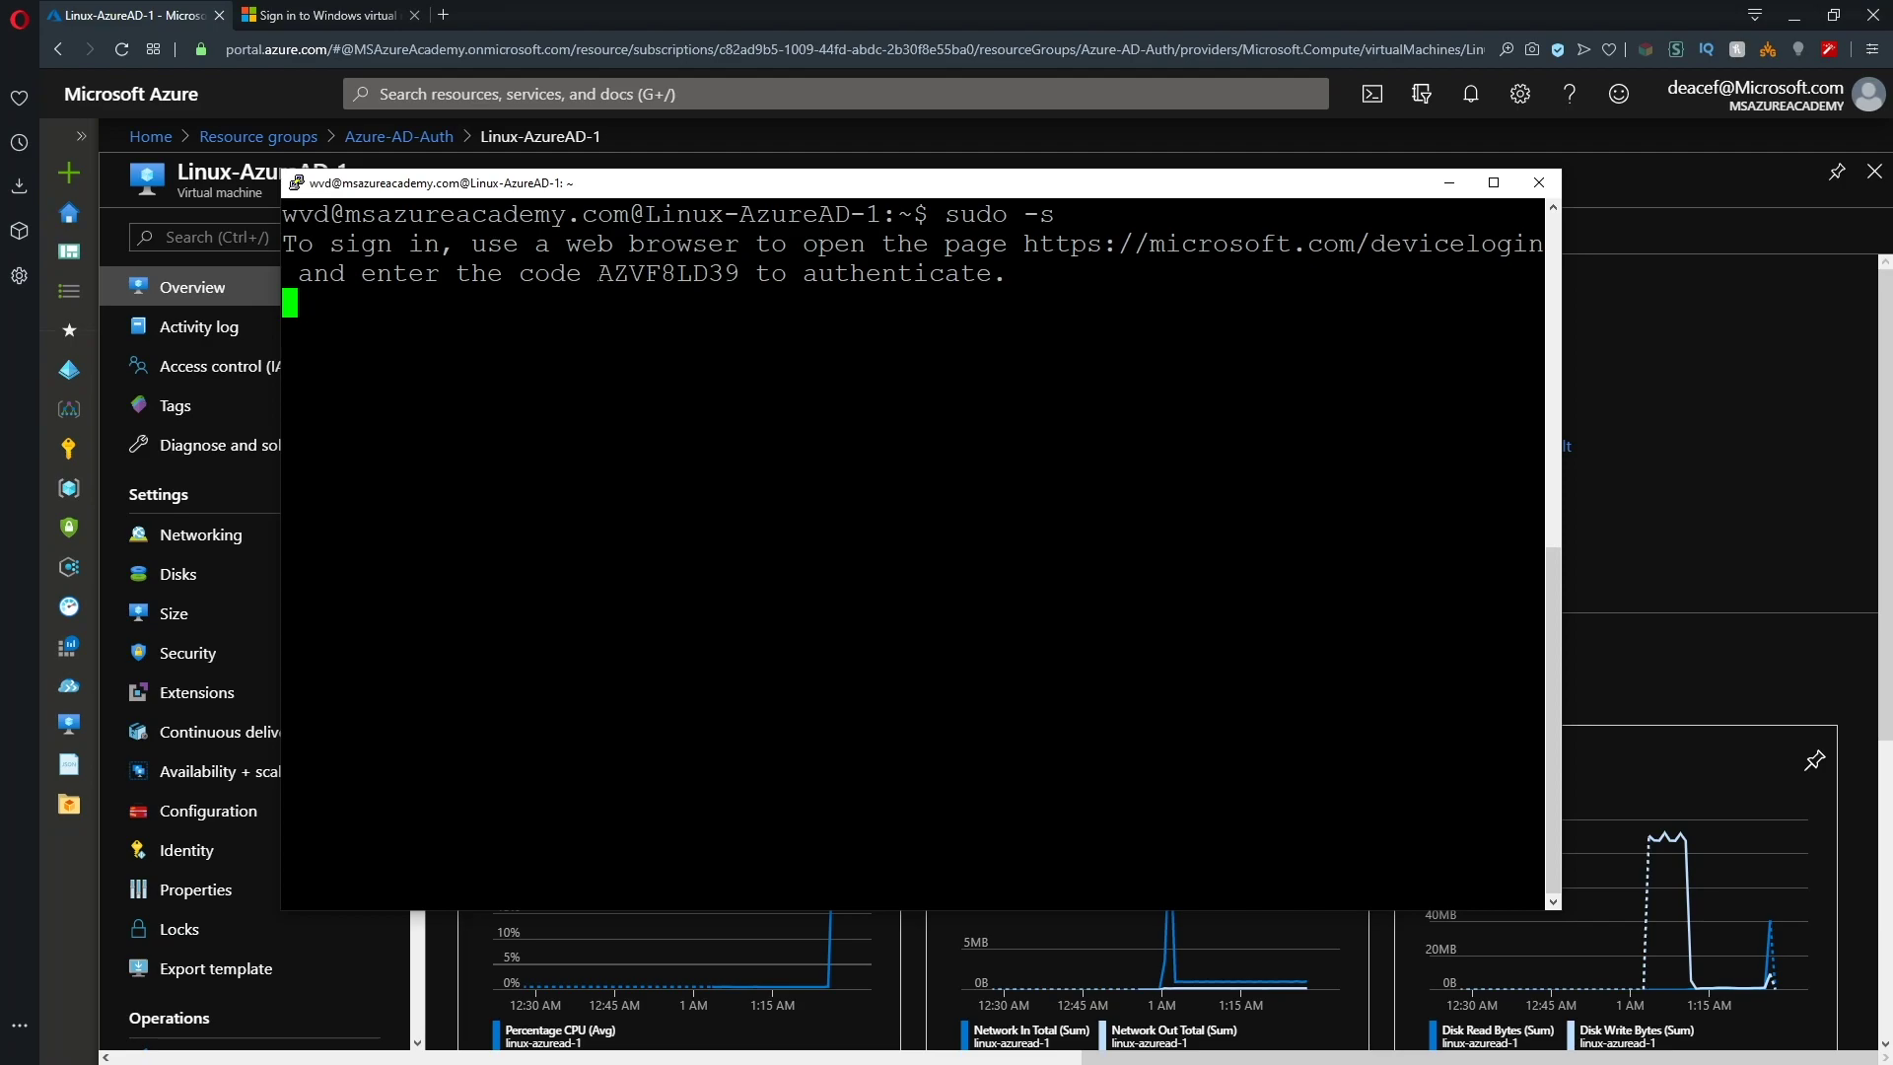
left_click_drag(597, 274, 738, 273)
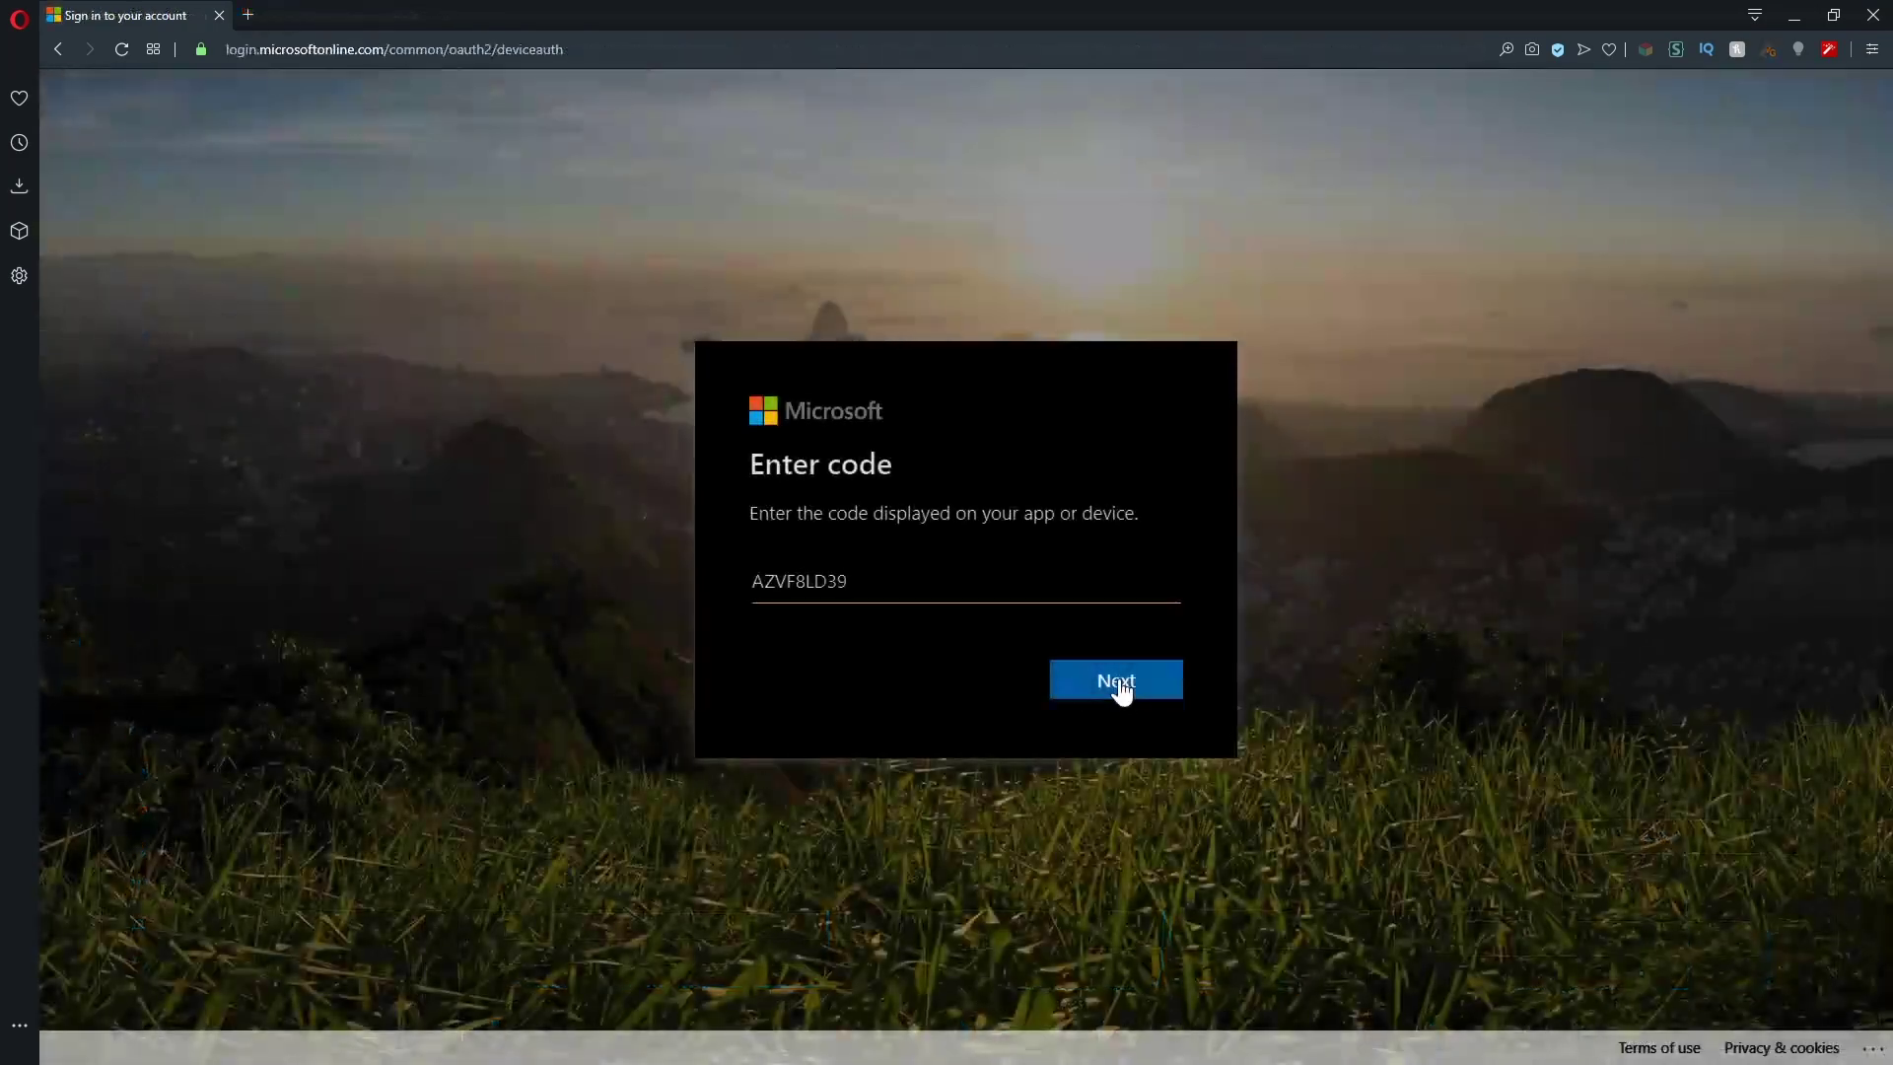
left_click(1117, 679)
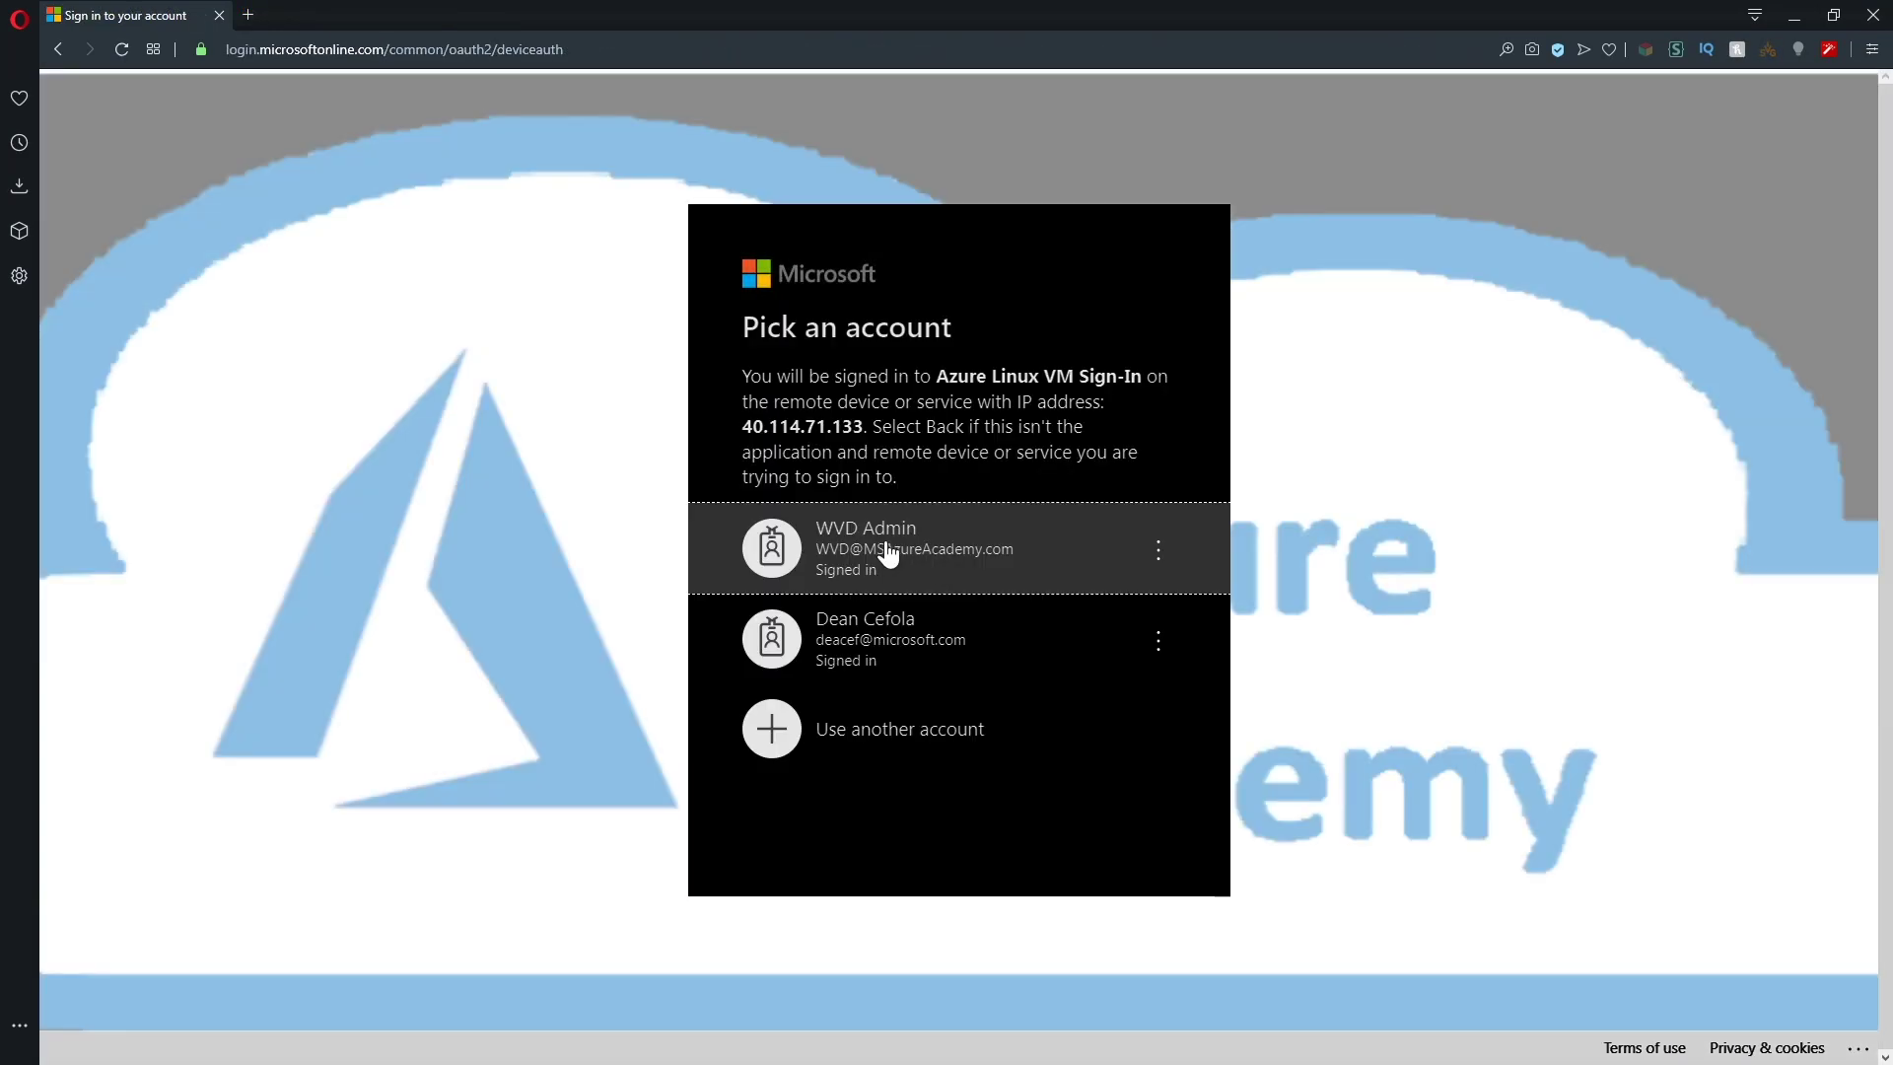
left_click(887, 544)
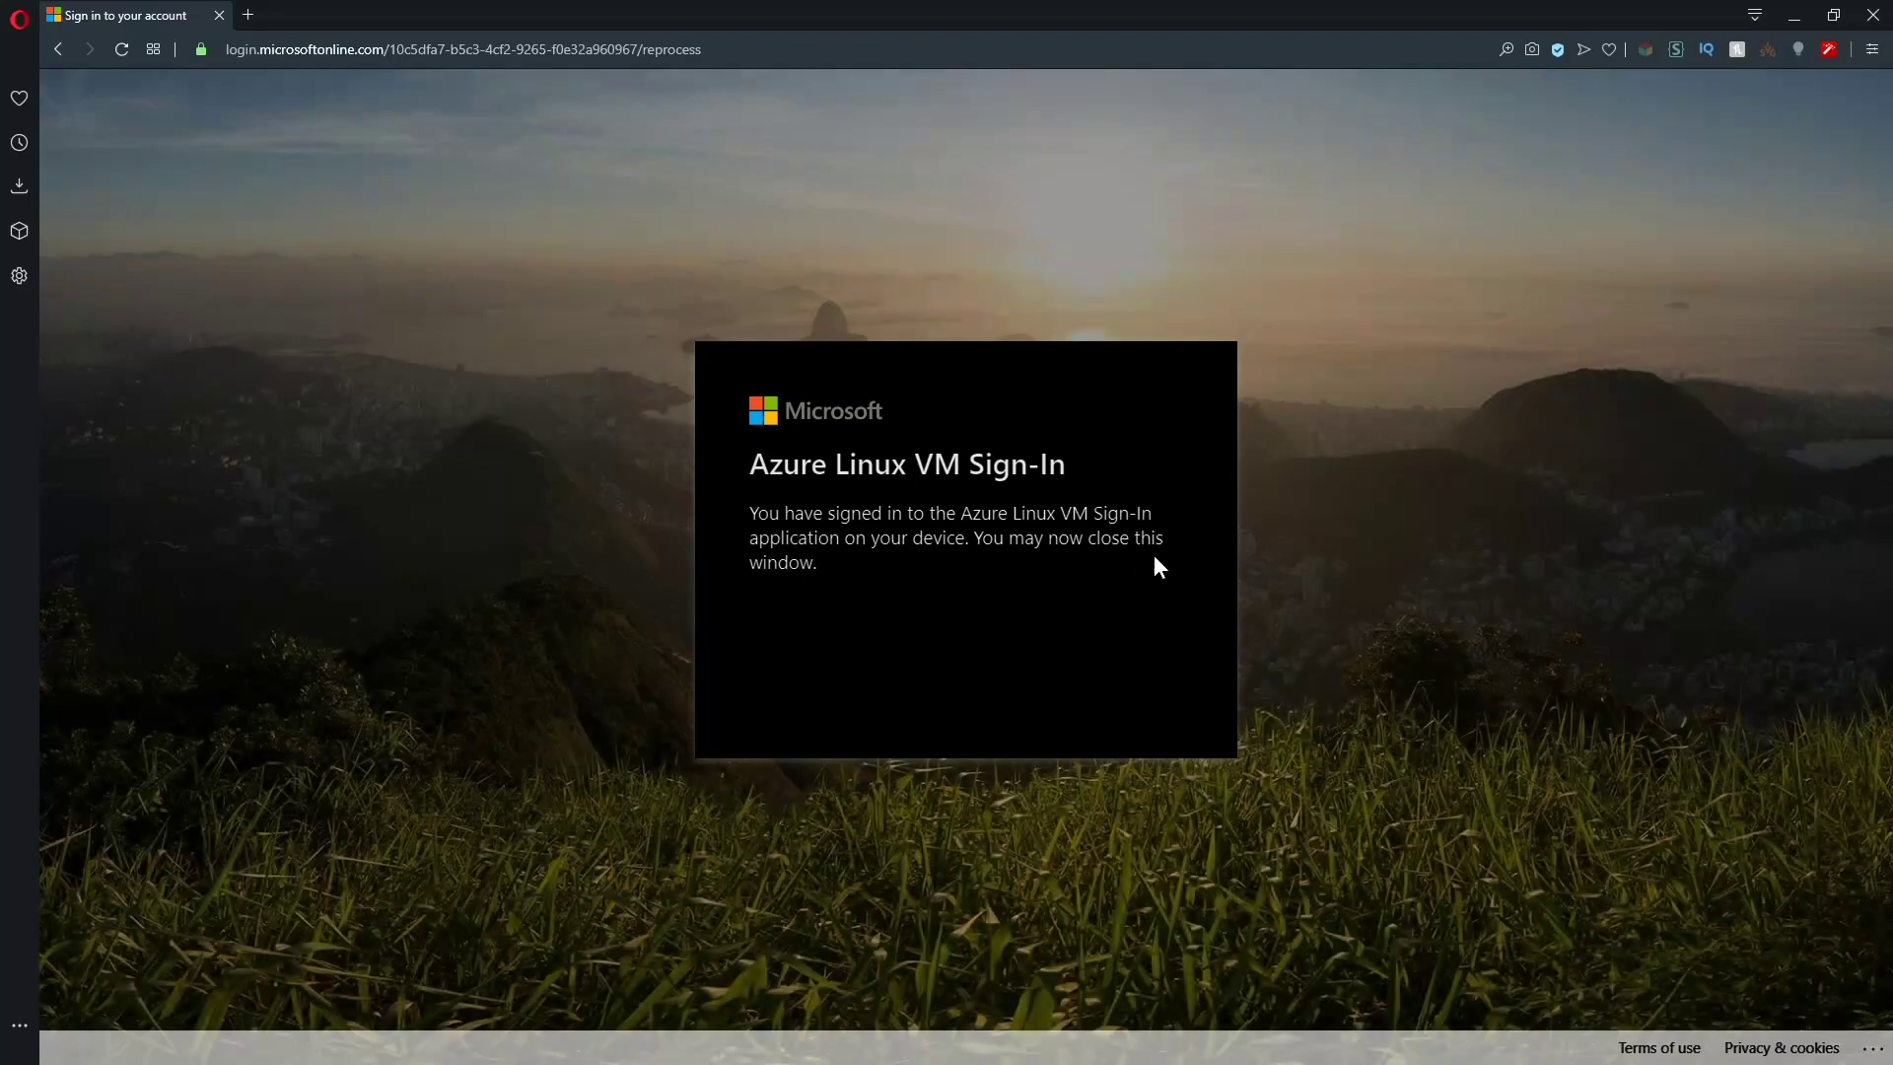
left_click(1872, 16)
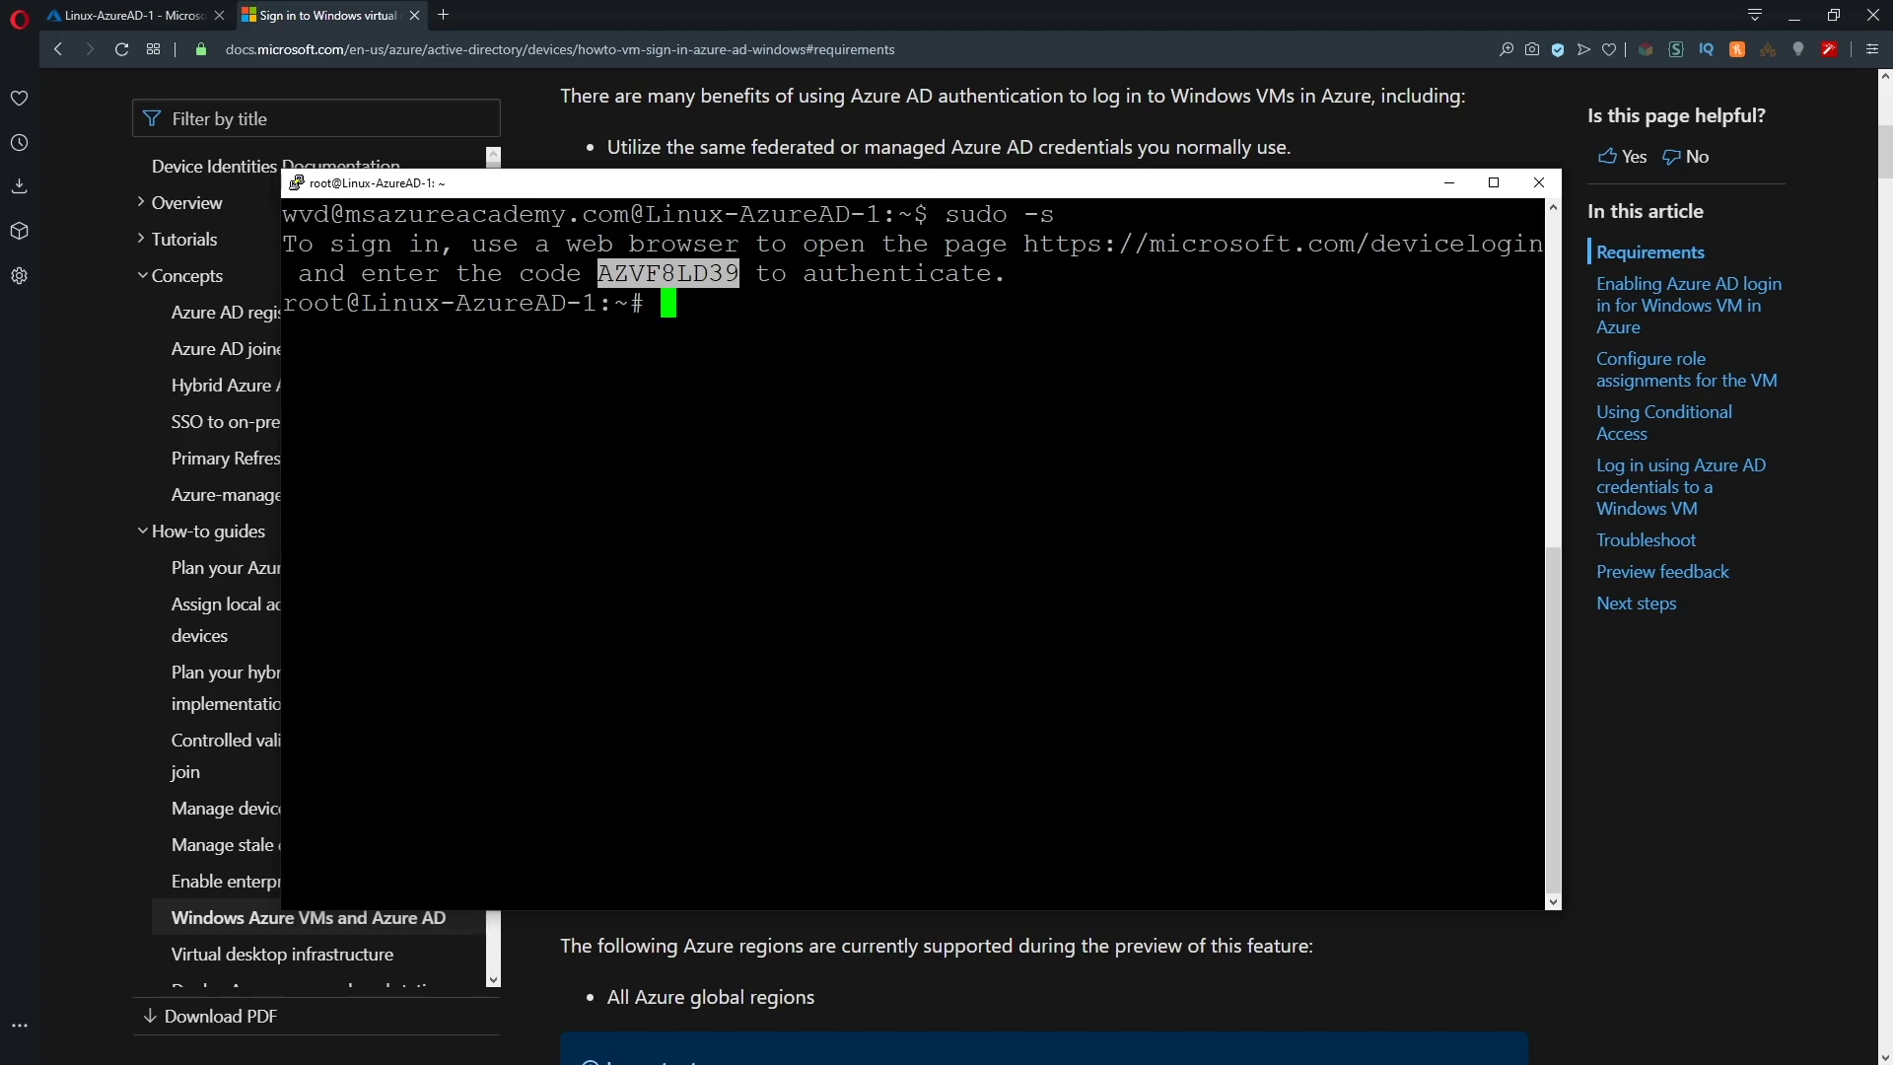
Step: Show /etc/sudoers.d/aad_admins and highlight the original and NOPASSWD:ALL lines in the docs
left_click(918, 591)
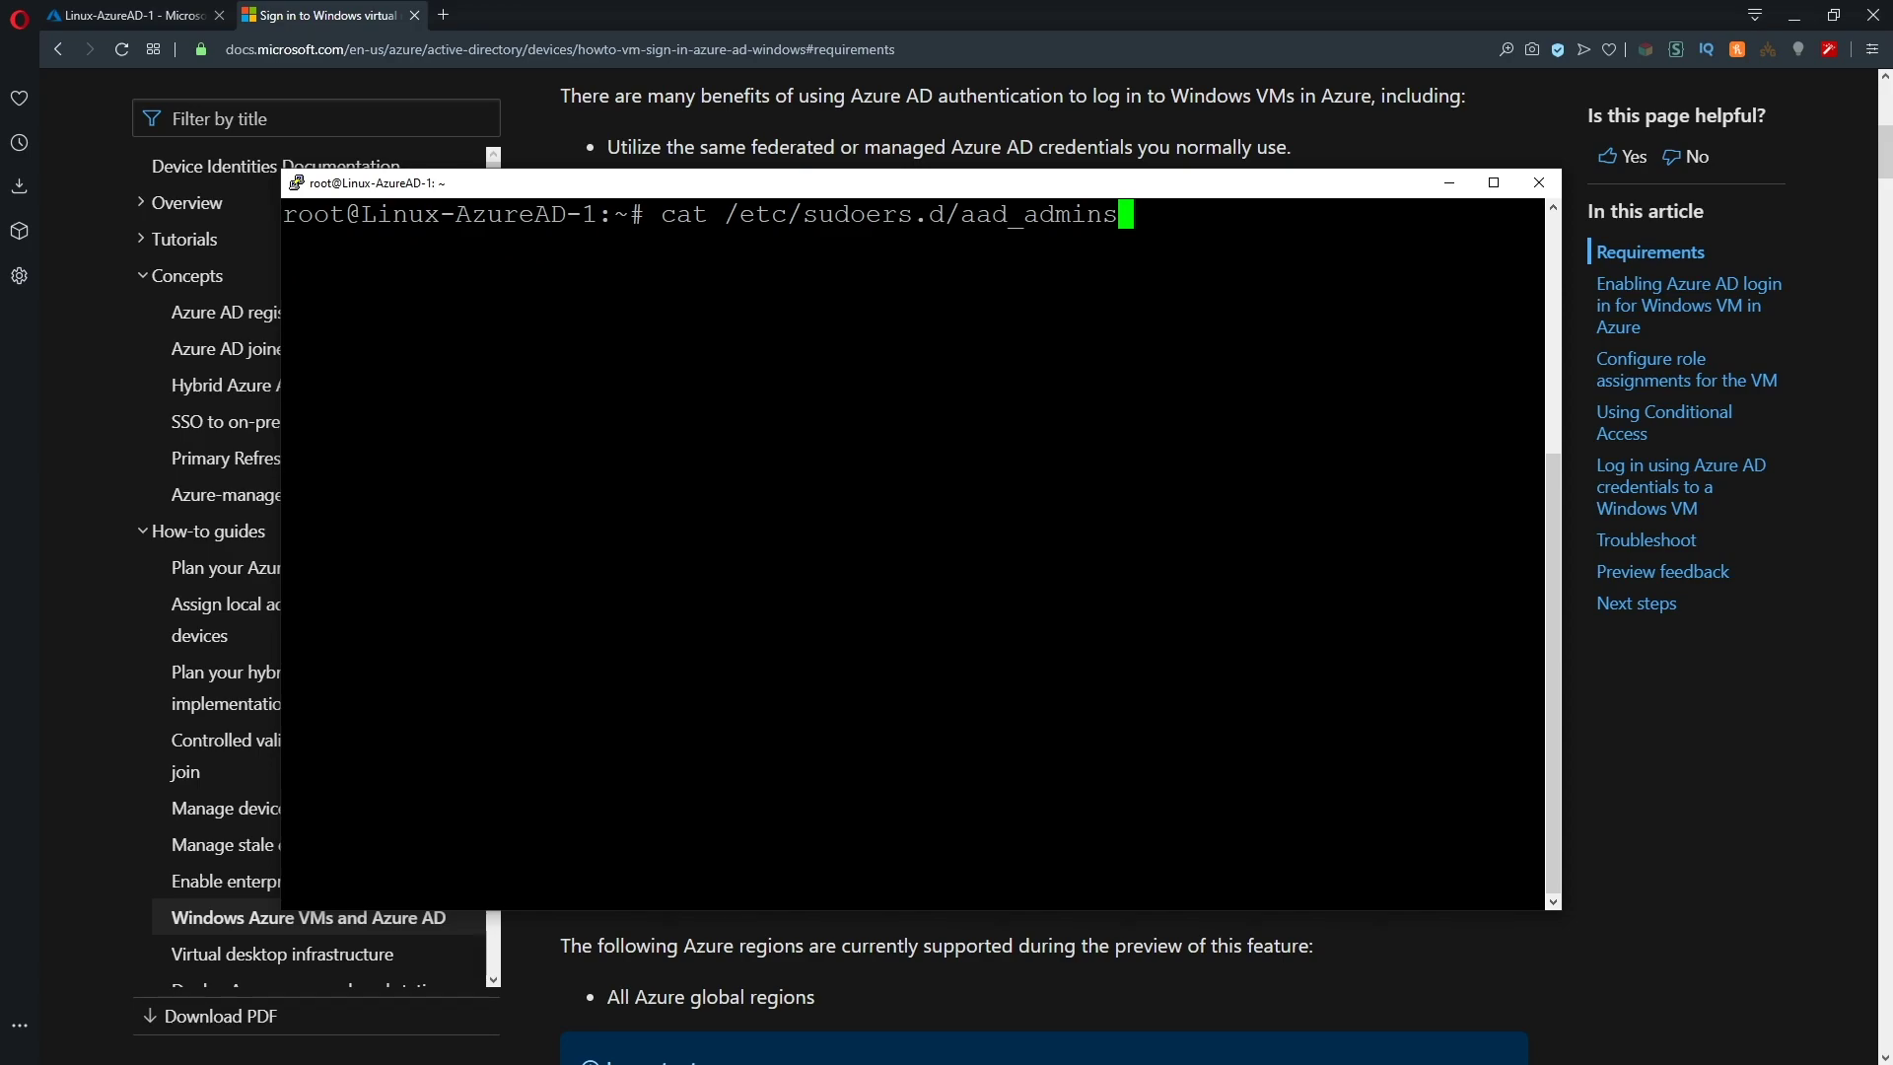
key("Return")
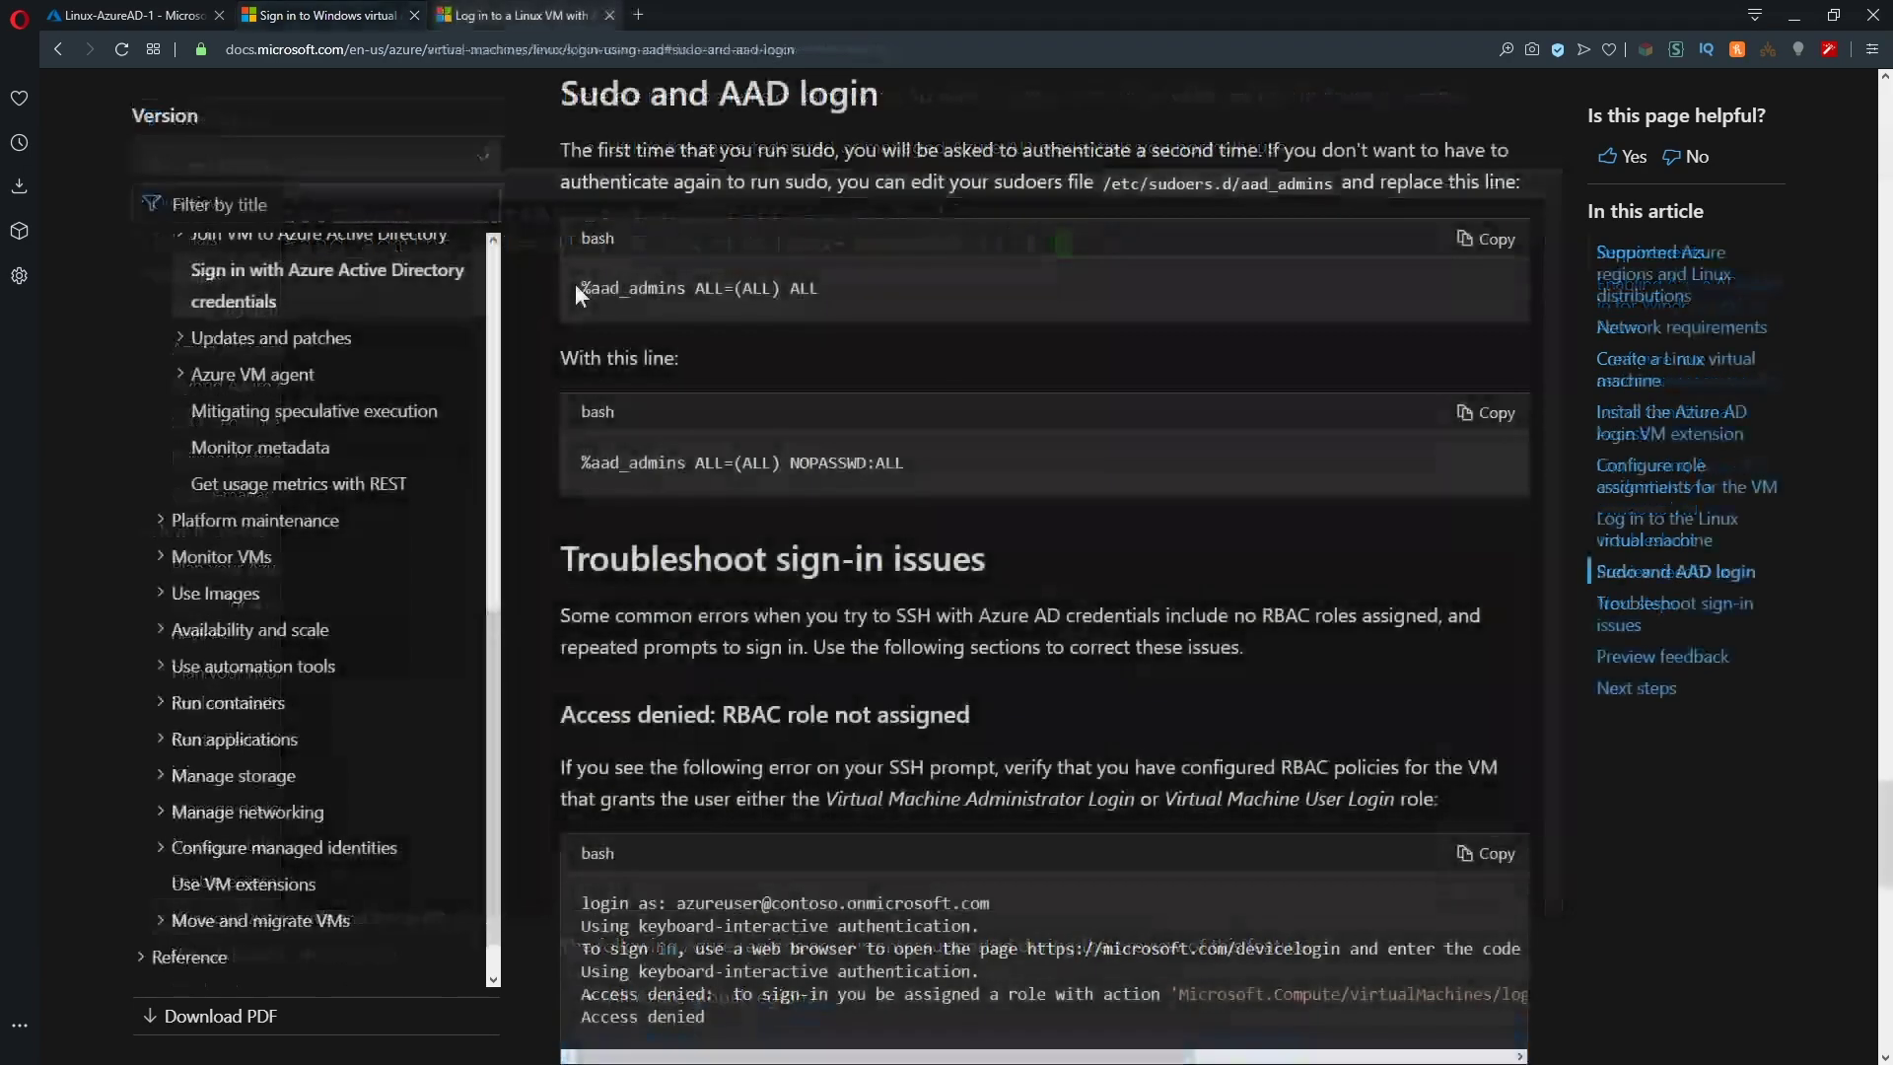
left_click_drag(580, 286, 819, 288)
left_click_drag(580, 462, 951, 451)
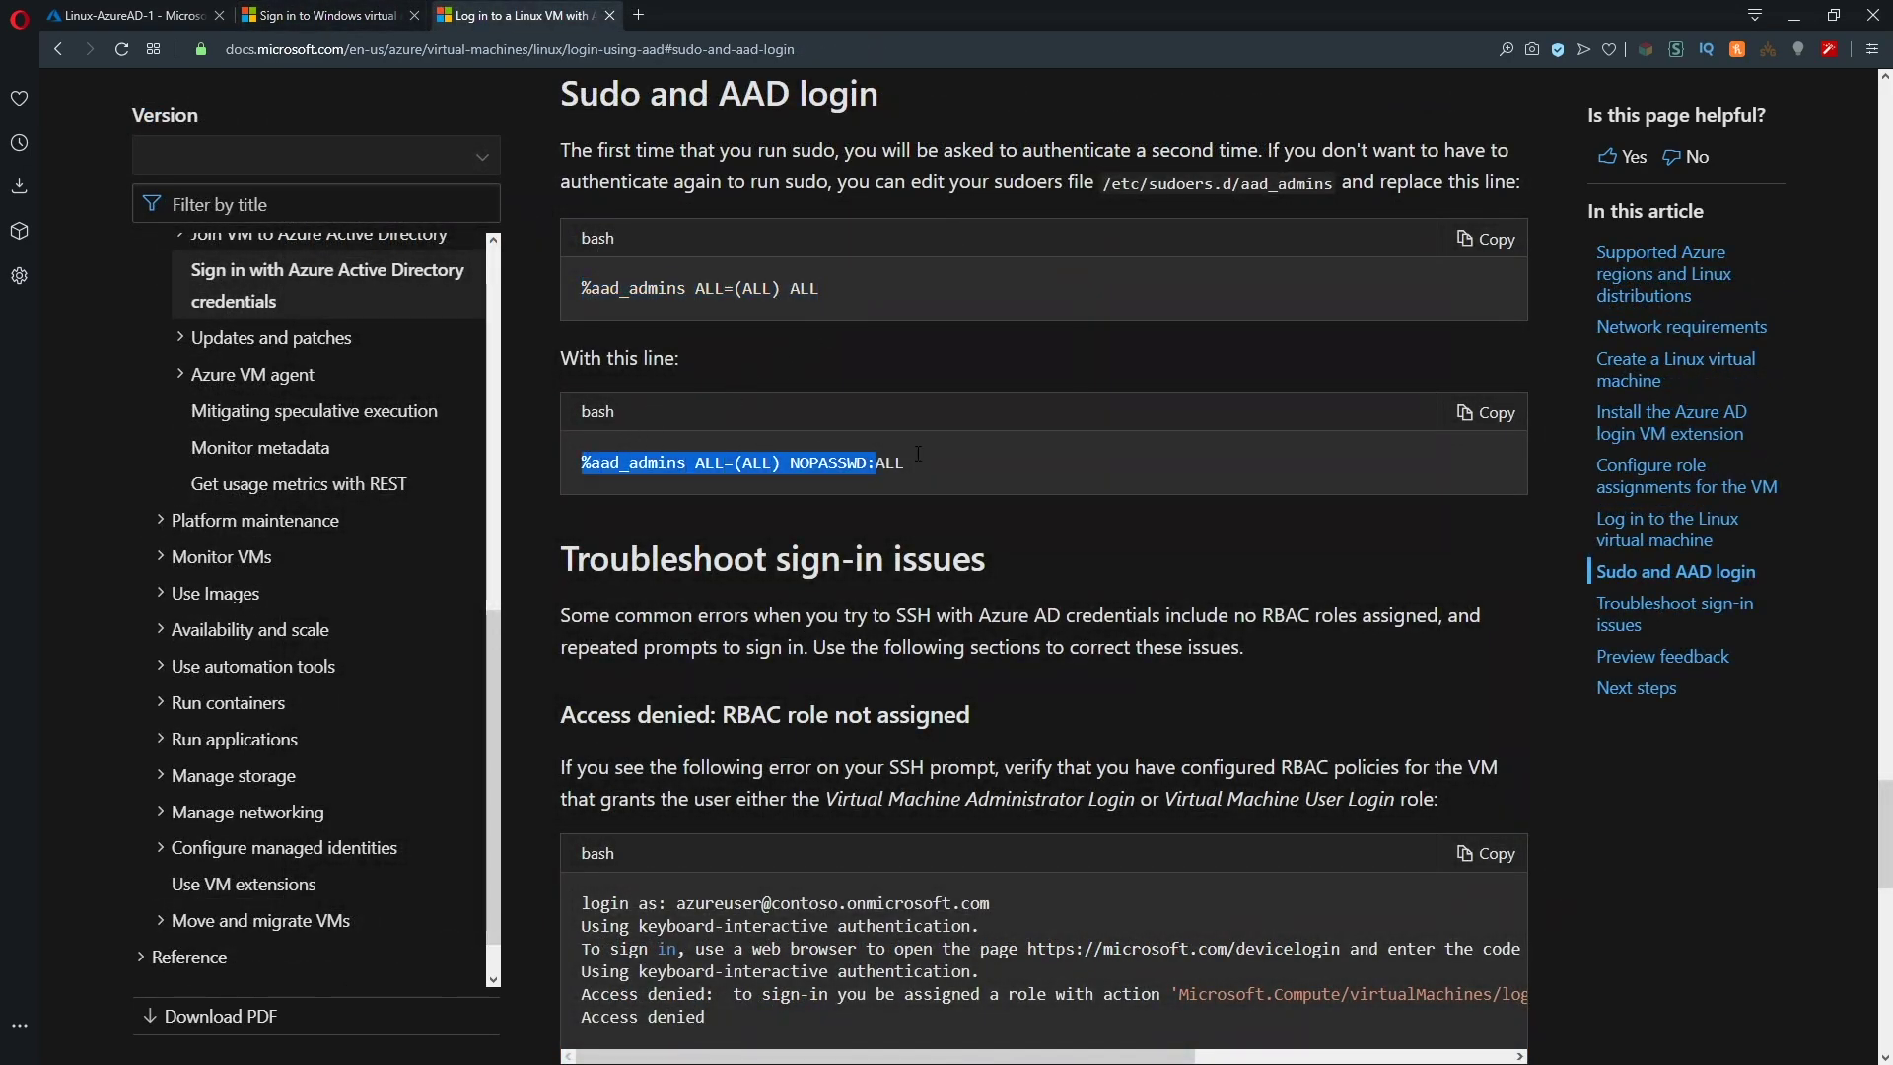
left_click(1051, 525)
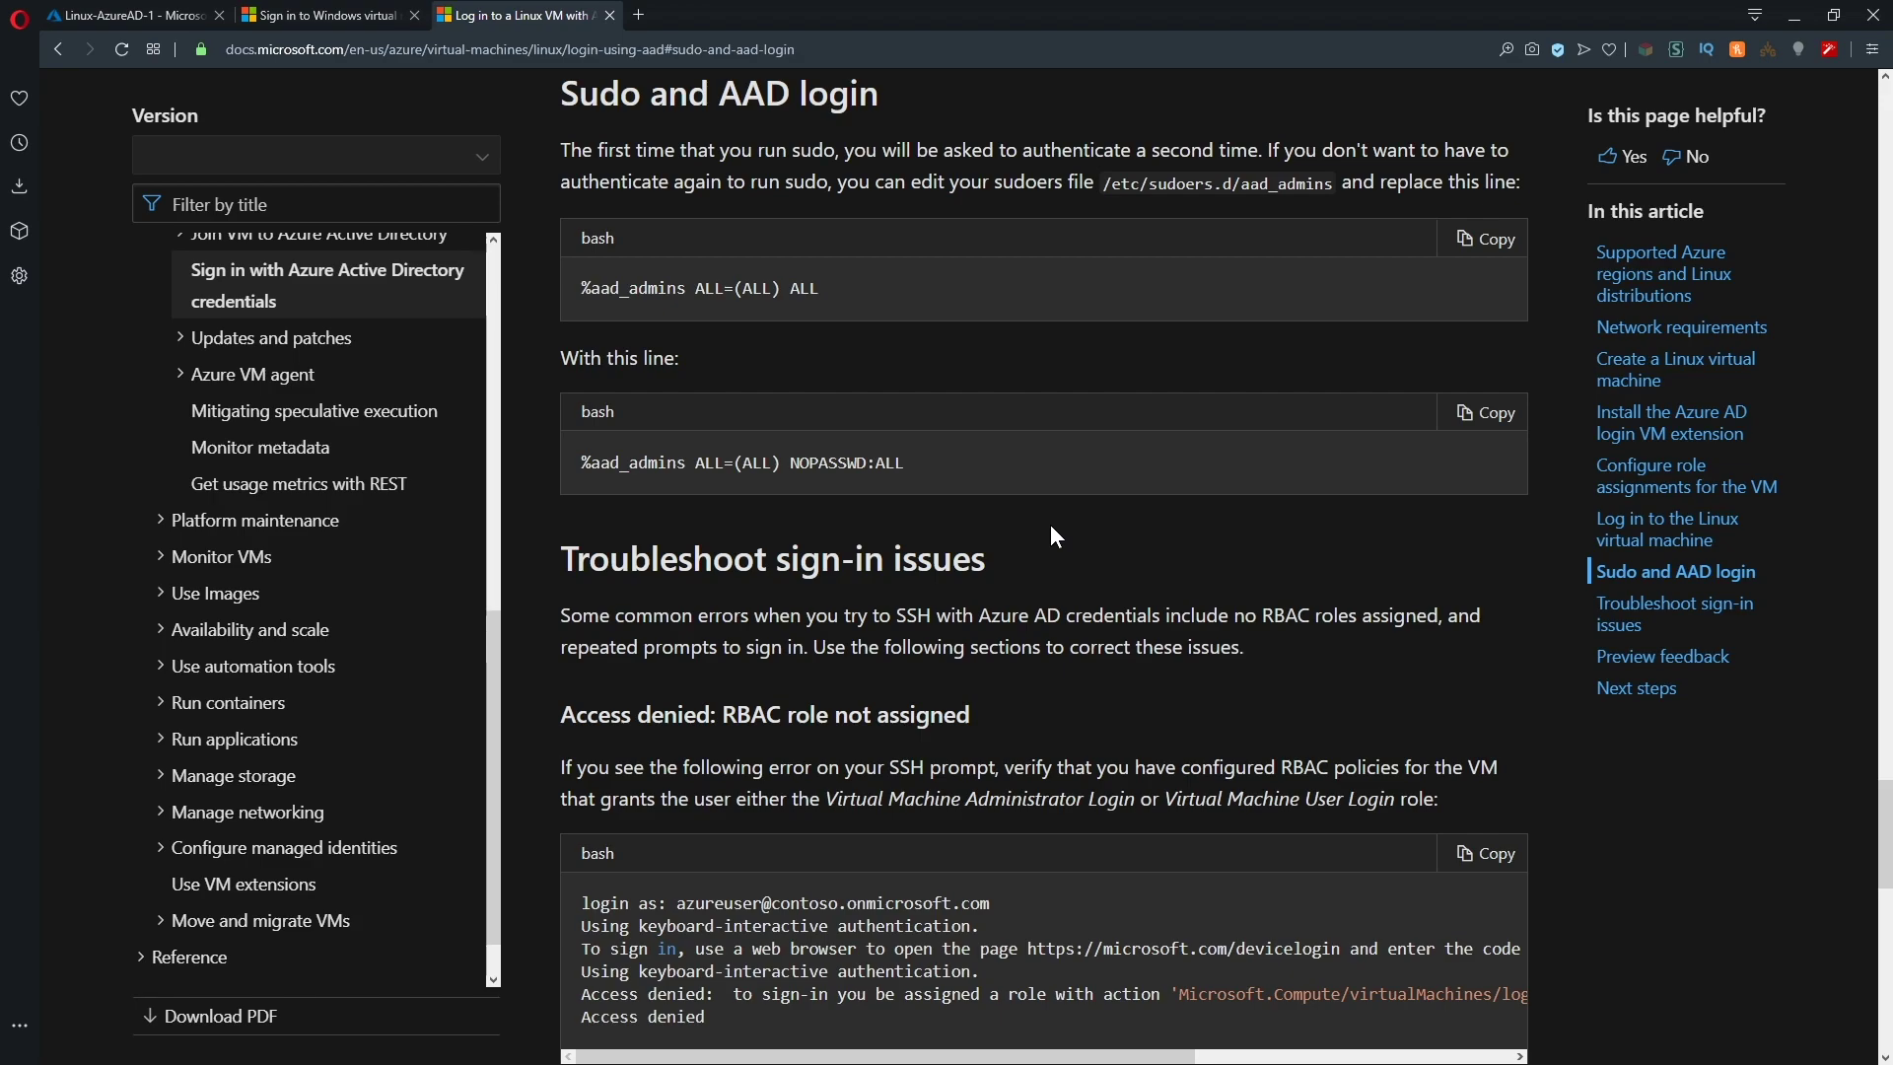
Step: Edit /etc/sudoers.d/aad_admins in nano to insert NOPASSWD: before ALL, and save
key("alt+Tab")
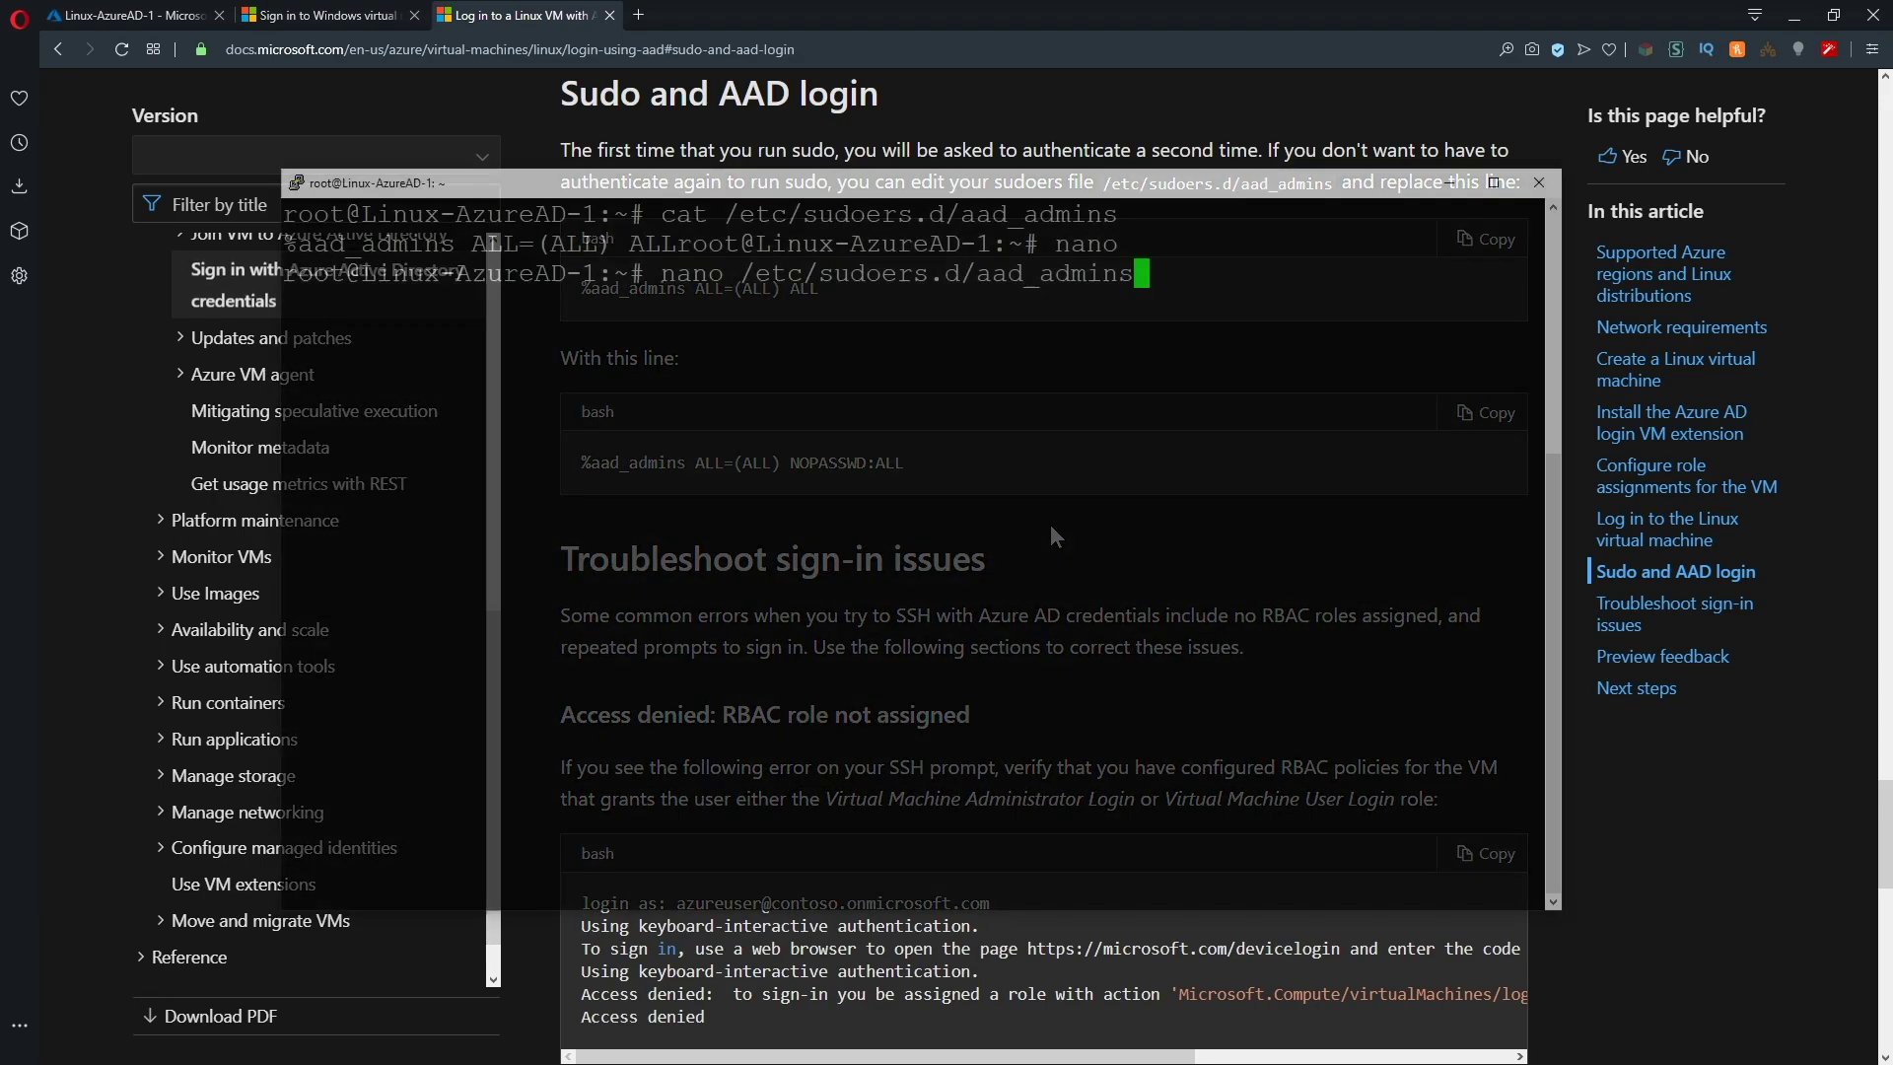
key("Return")
key("End")
key("Left")
key("Left")
key("Left")
type("NOPASSWD:")
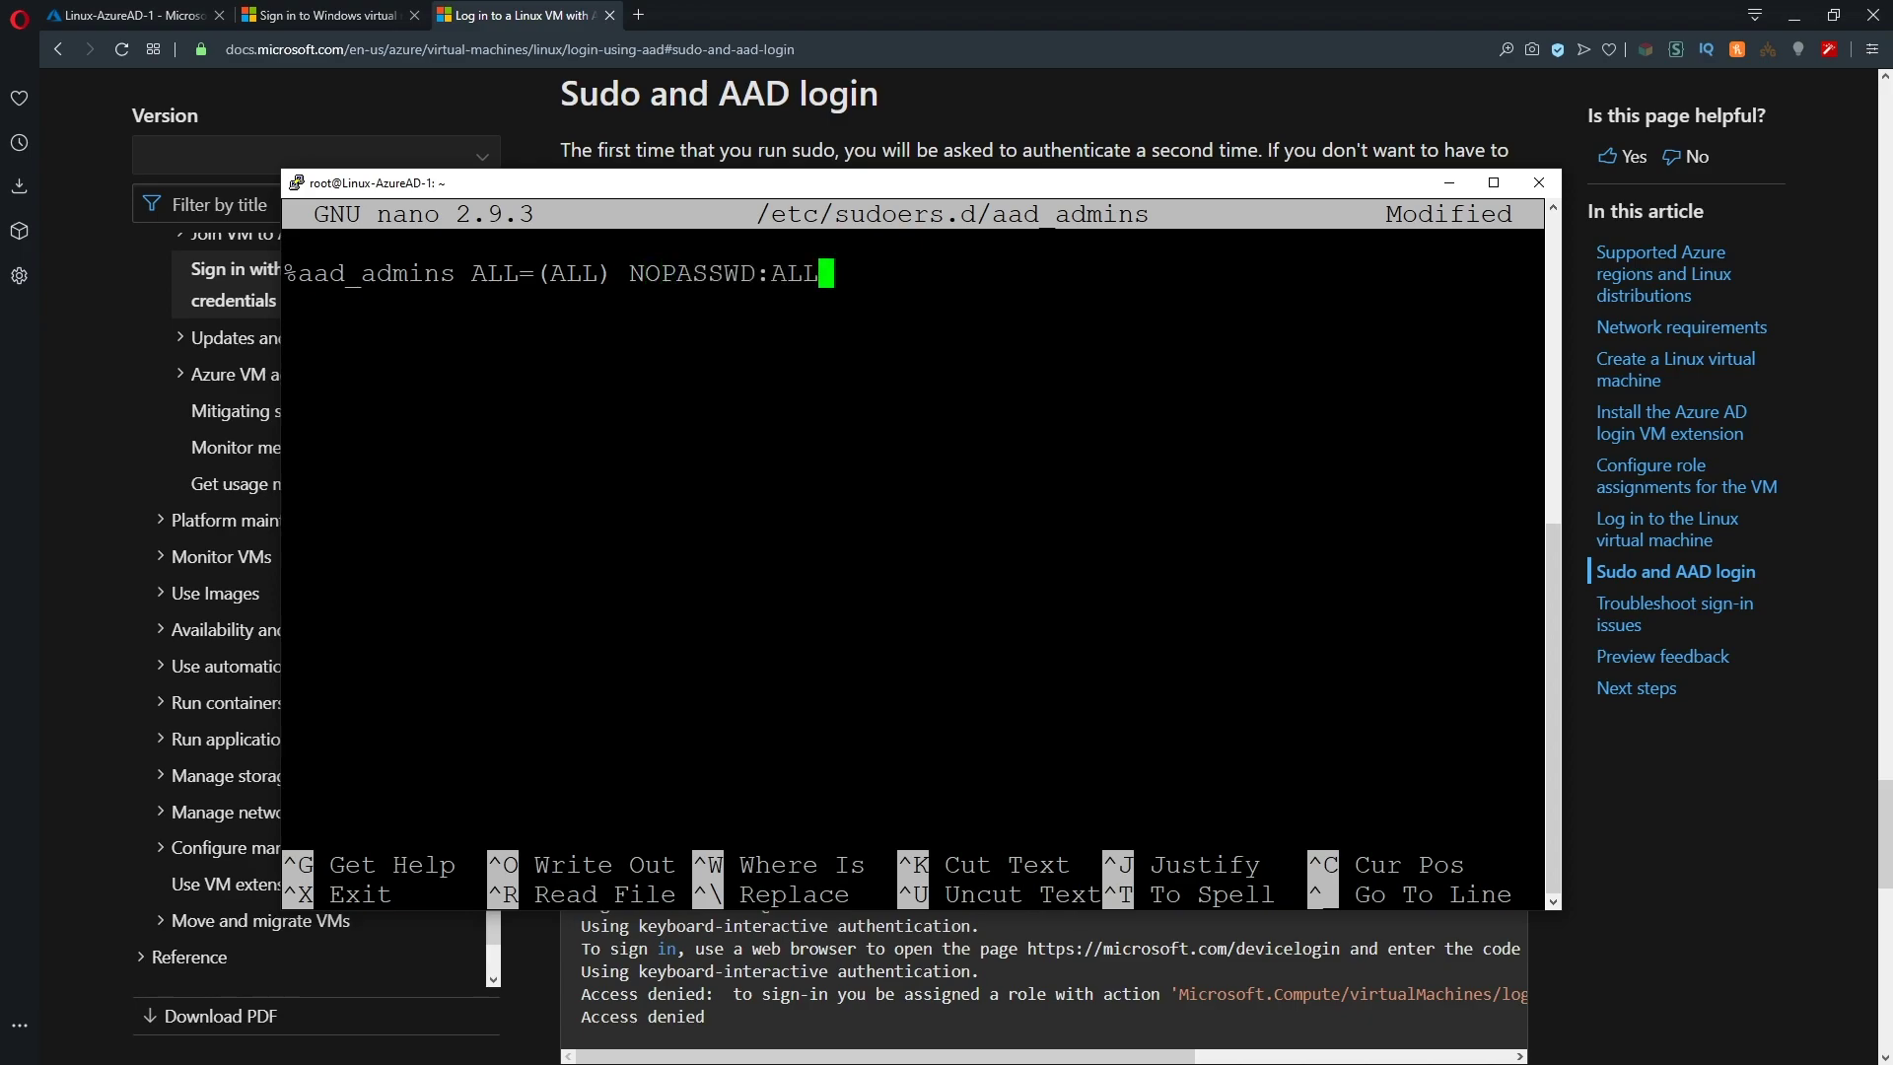
key("ctrl+o")
key("Return")
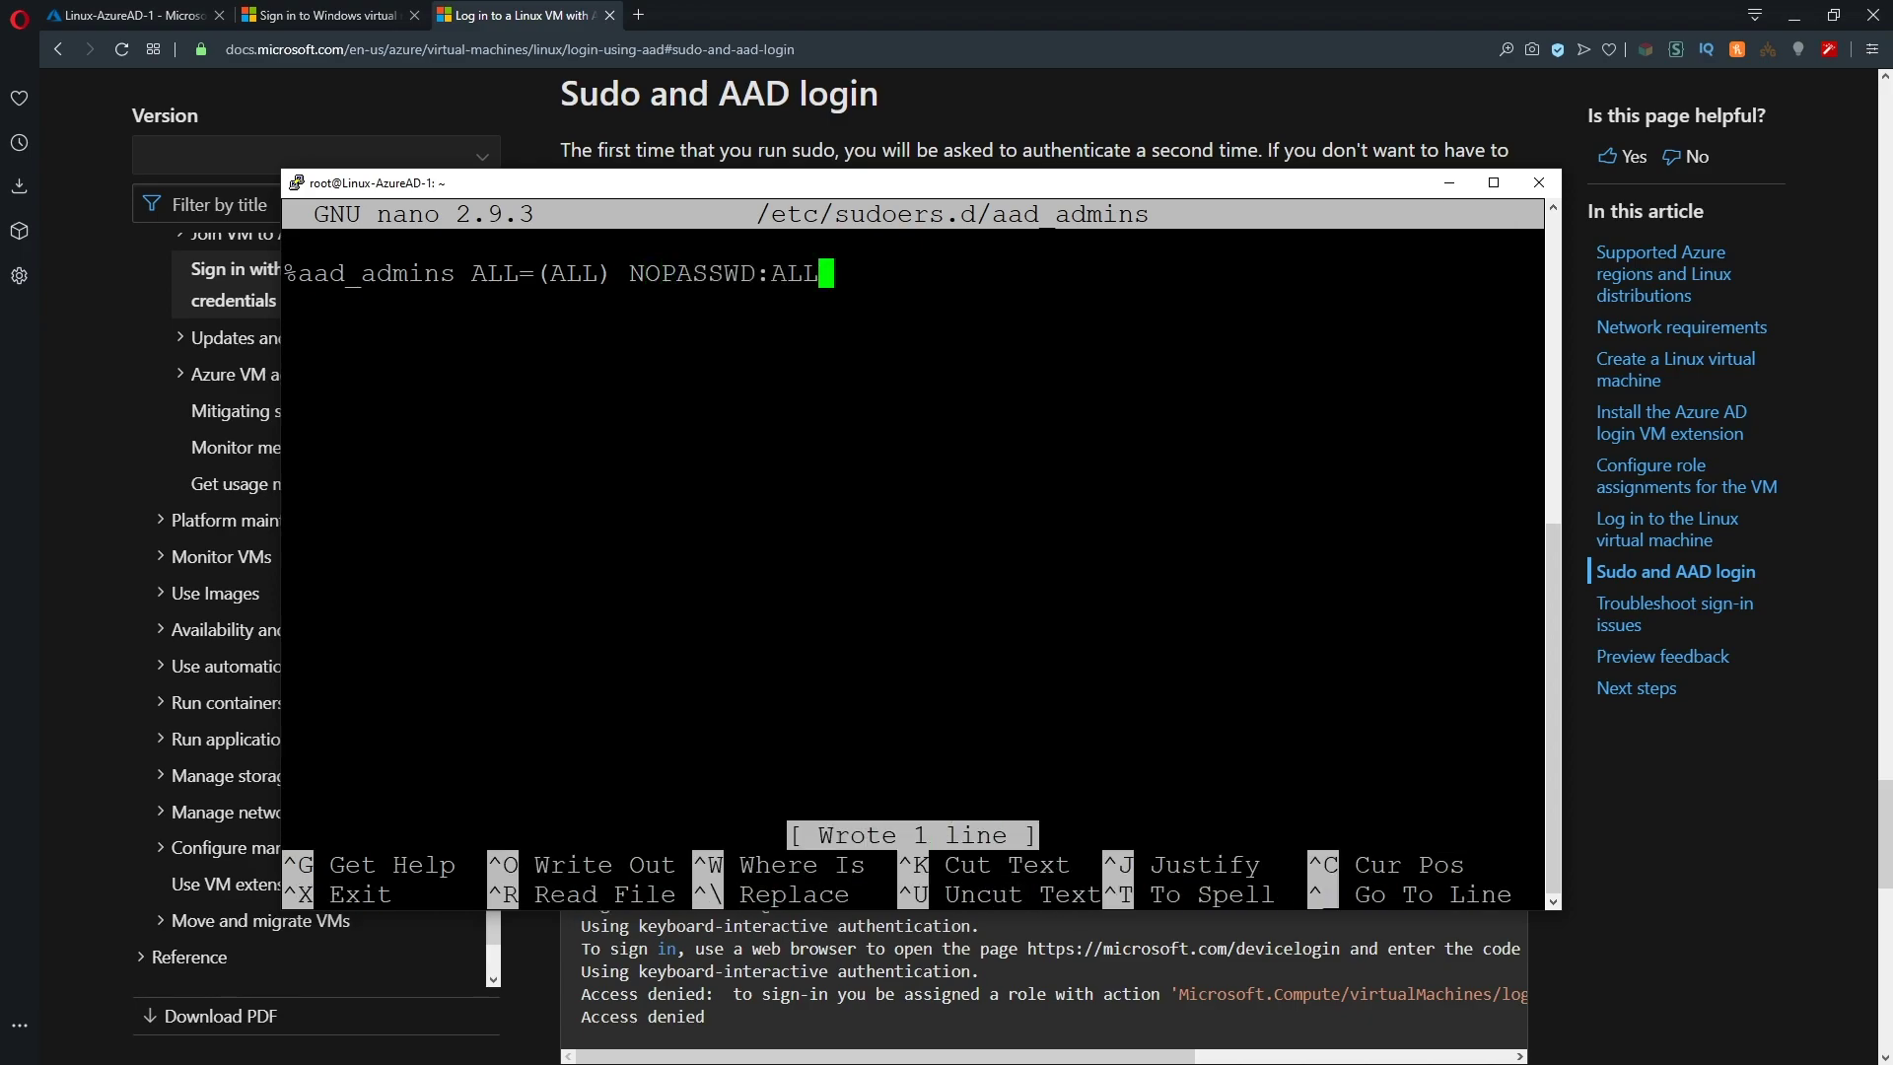
key("ctrl+x")
Step: Show the updated file, confirm sudo -s needs no authentication, and end the SSH session
key("Up")
key("Up")
key("Up")
key("Up")
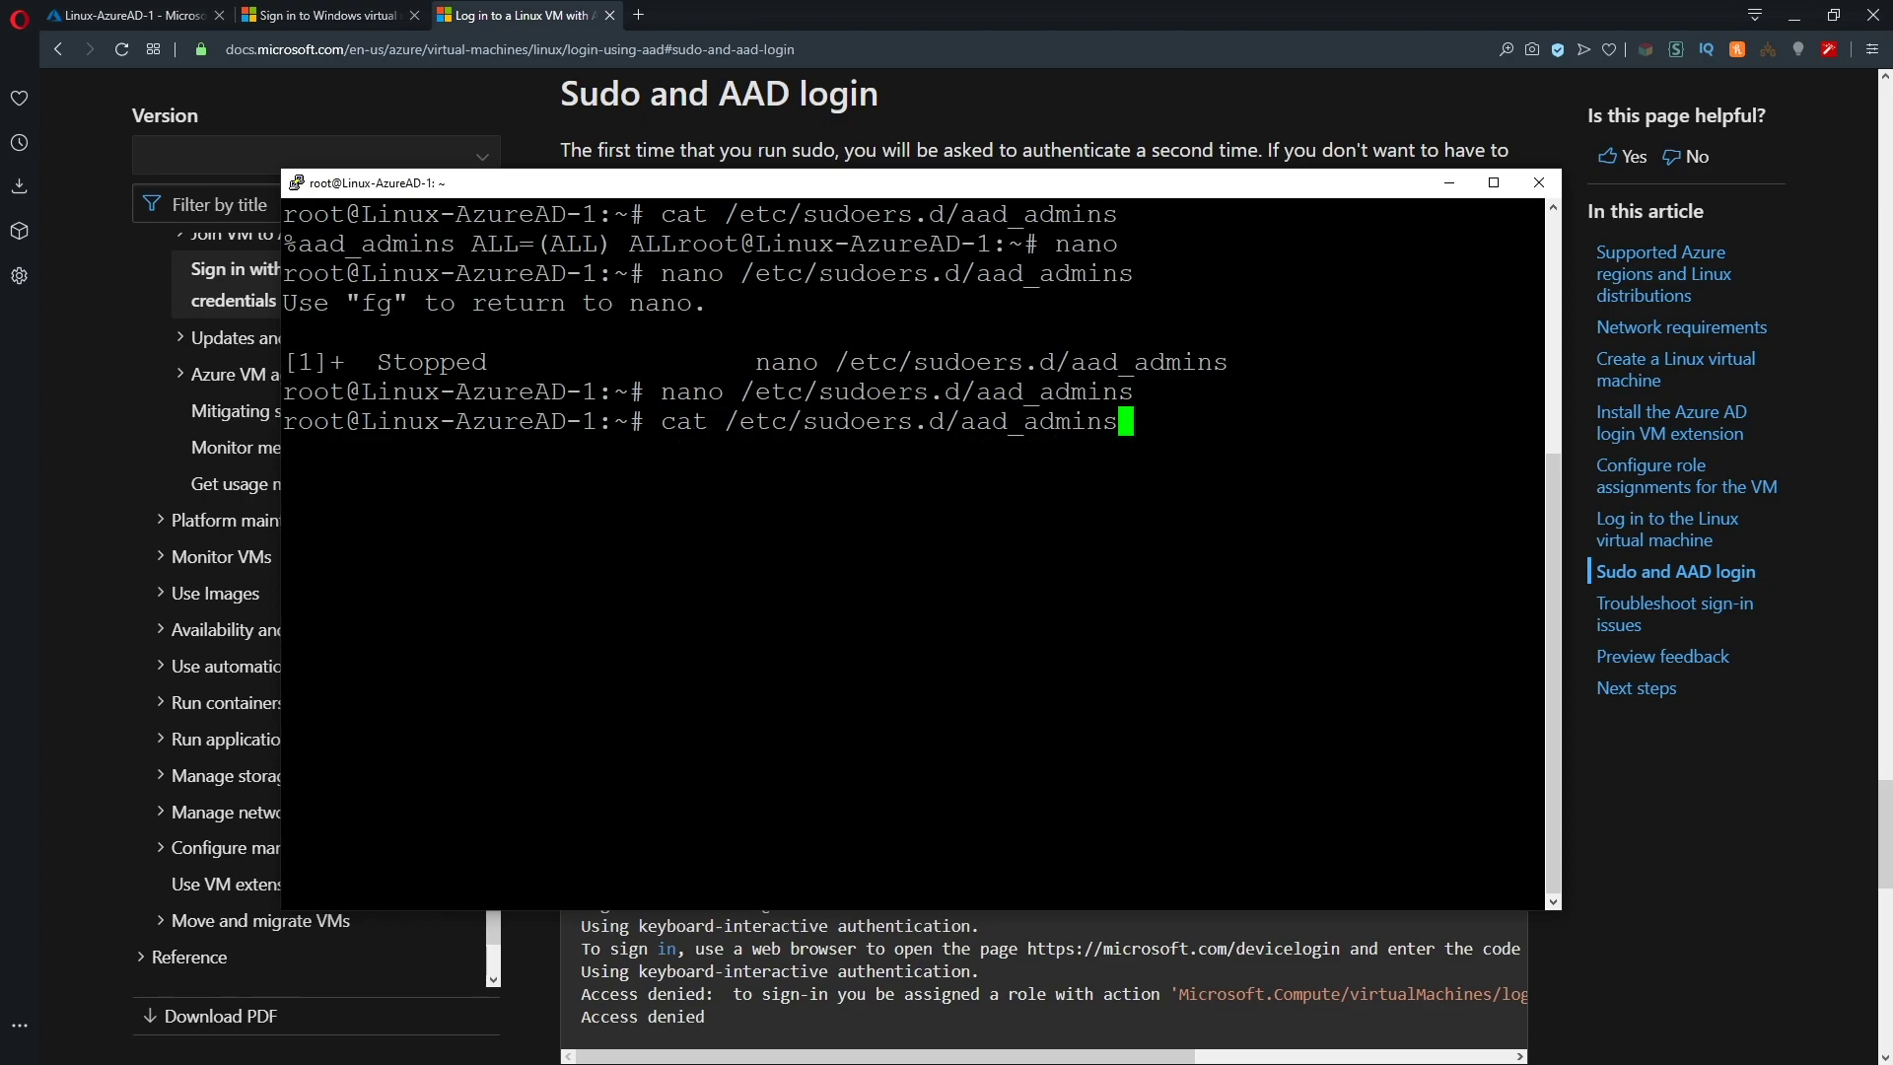
key("Return")
key("ctrl+l")
type("exit")
key("Return")
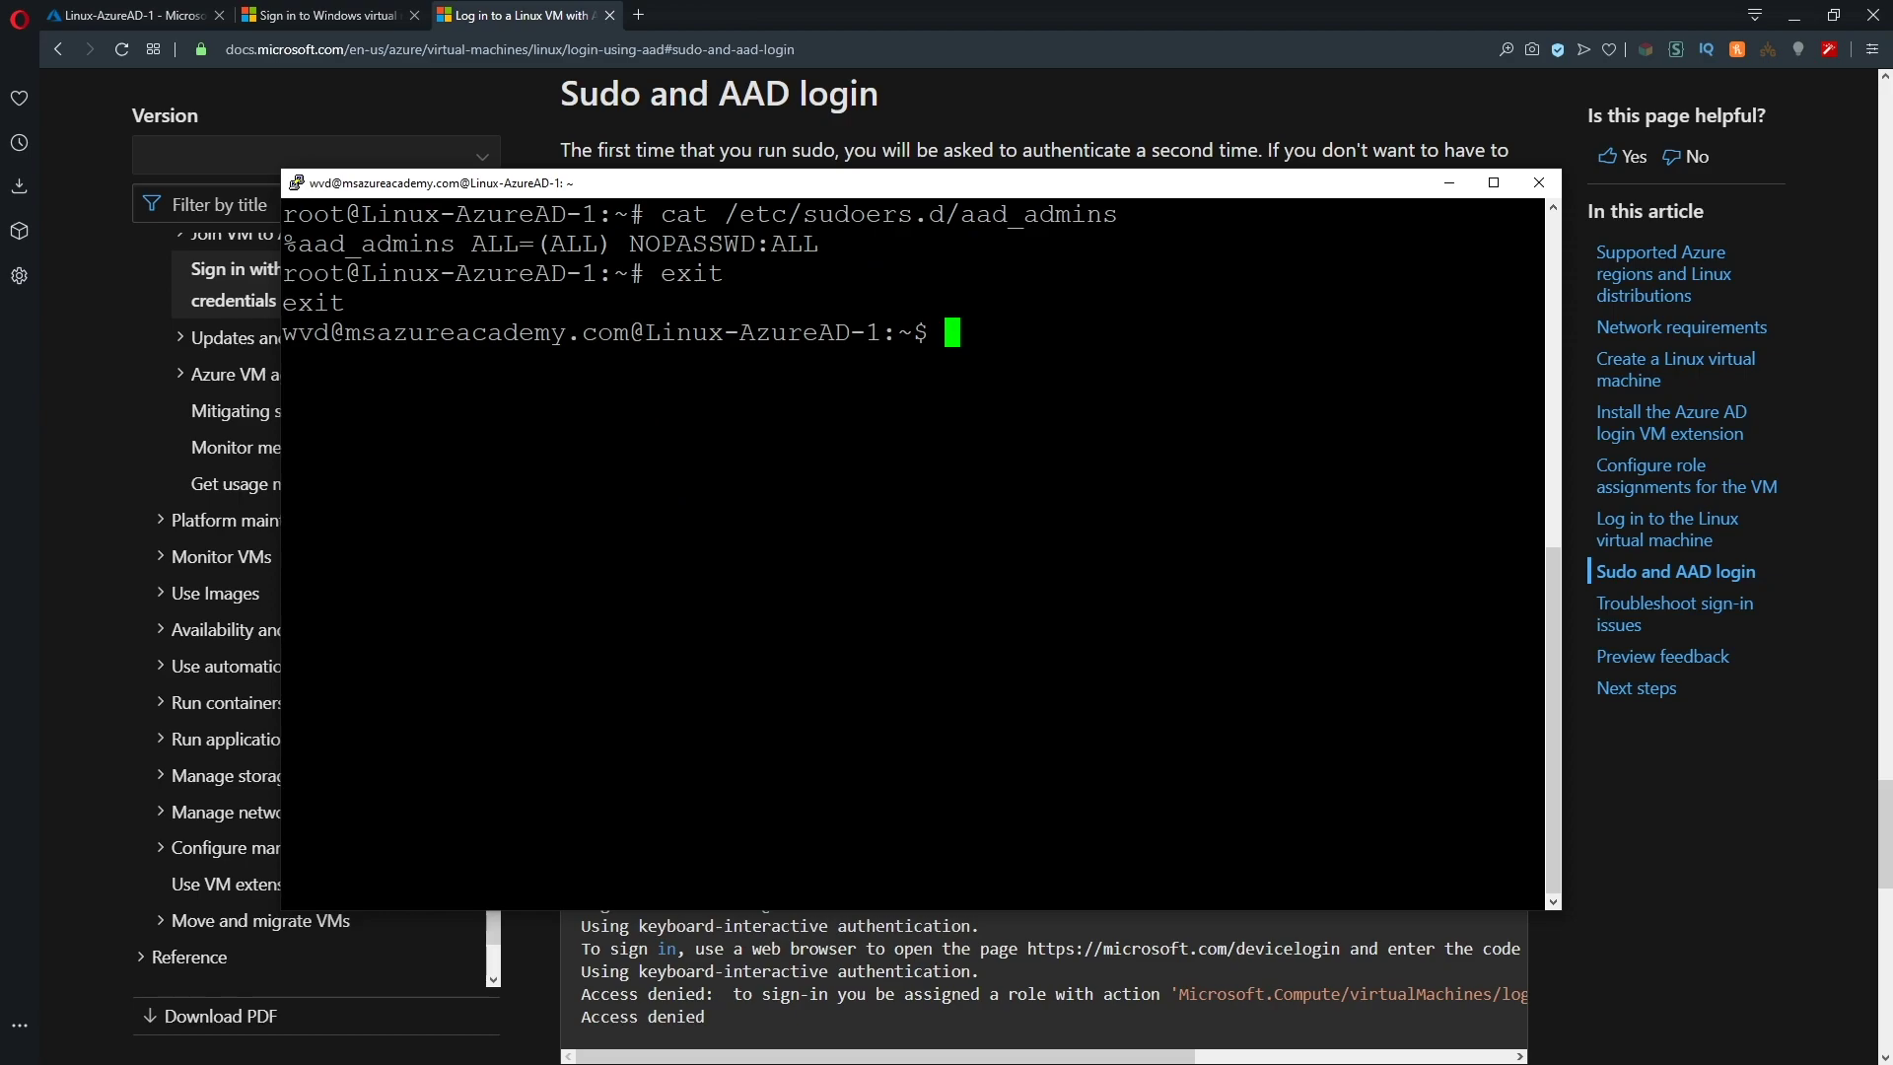
key("ctrl+l")
type("sudo -s")
key("Return")
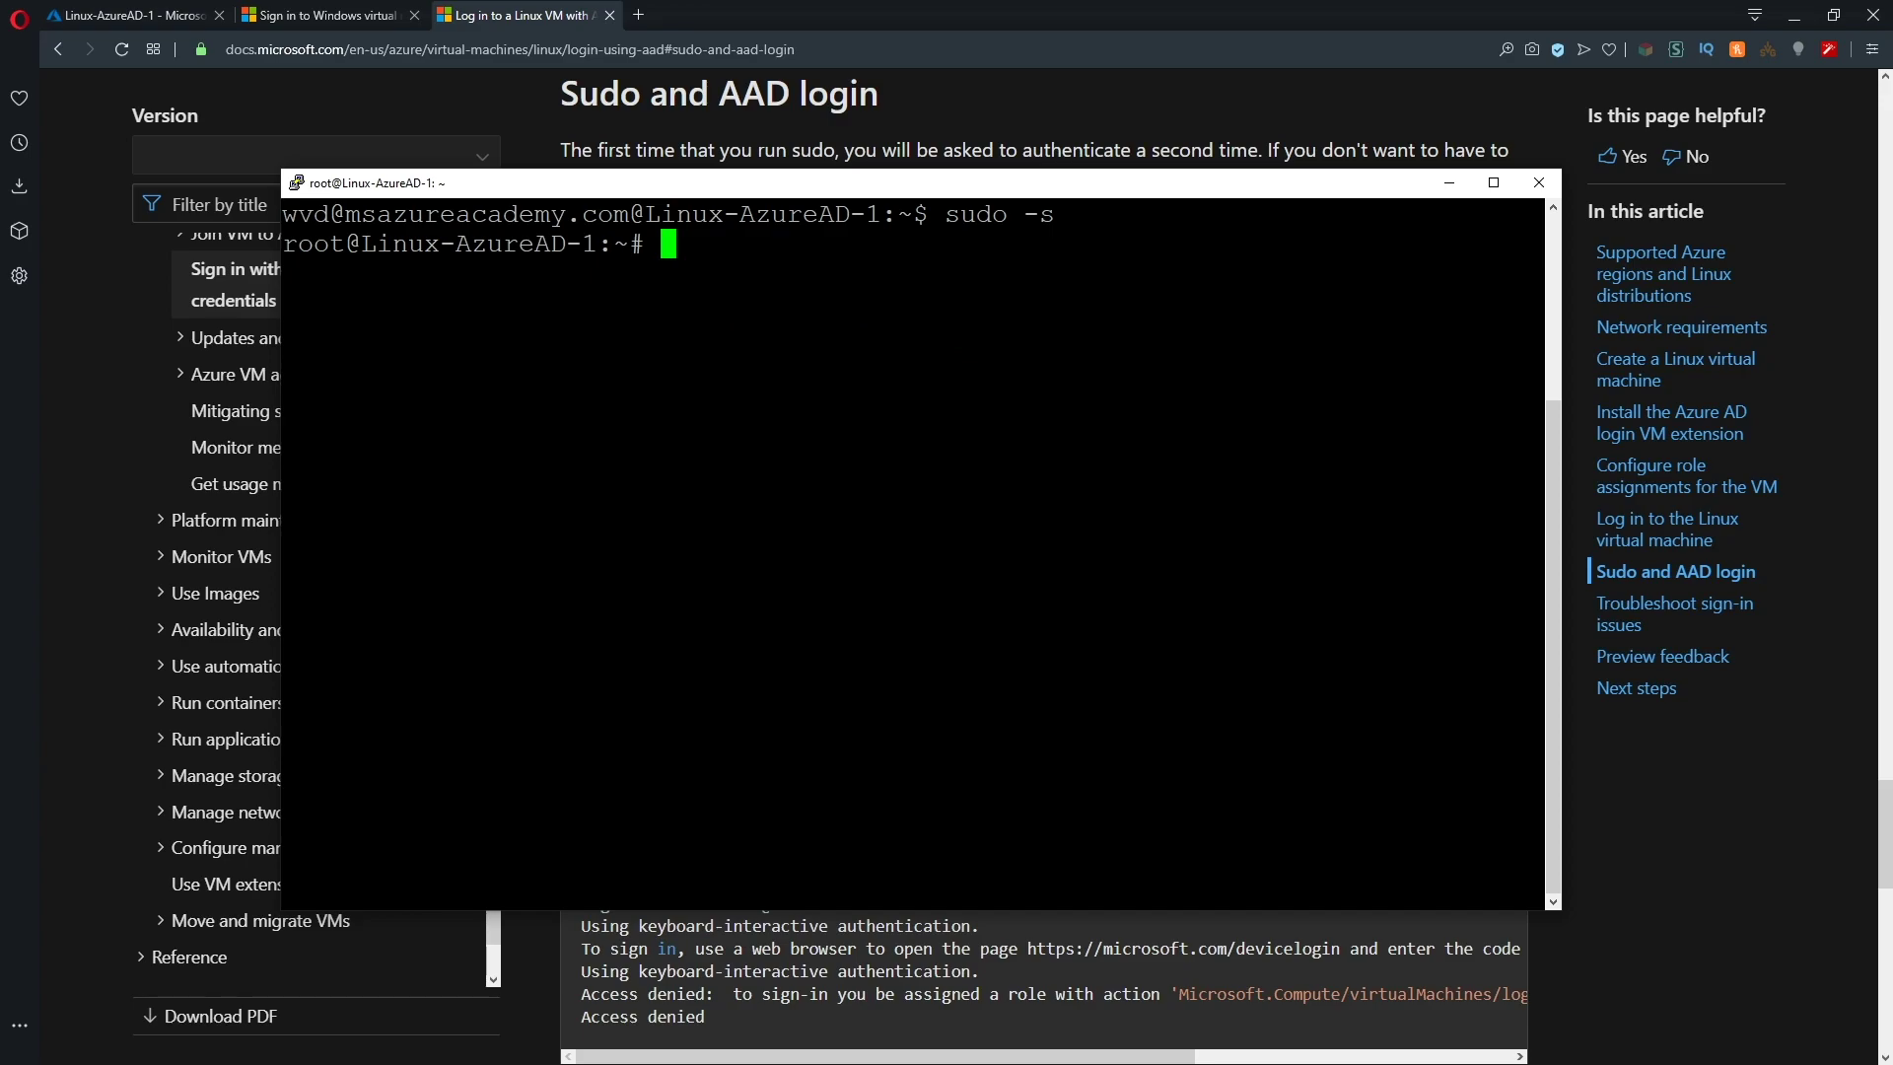
type("exit")
key("Return")
type("exit")
key("Return")
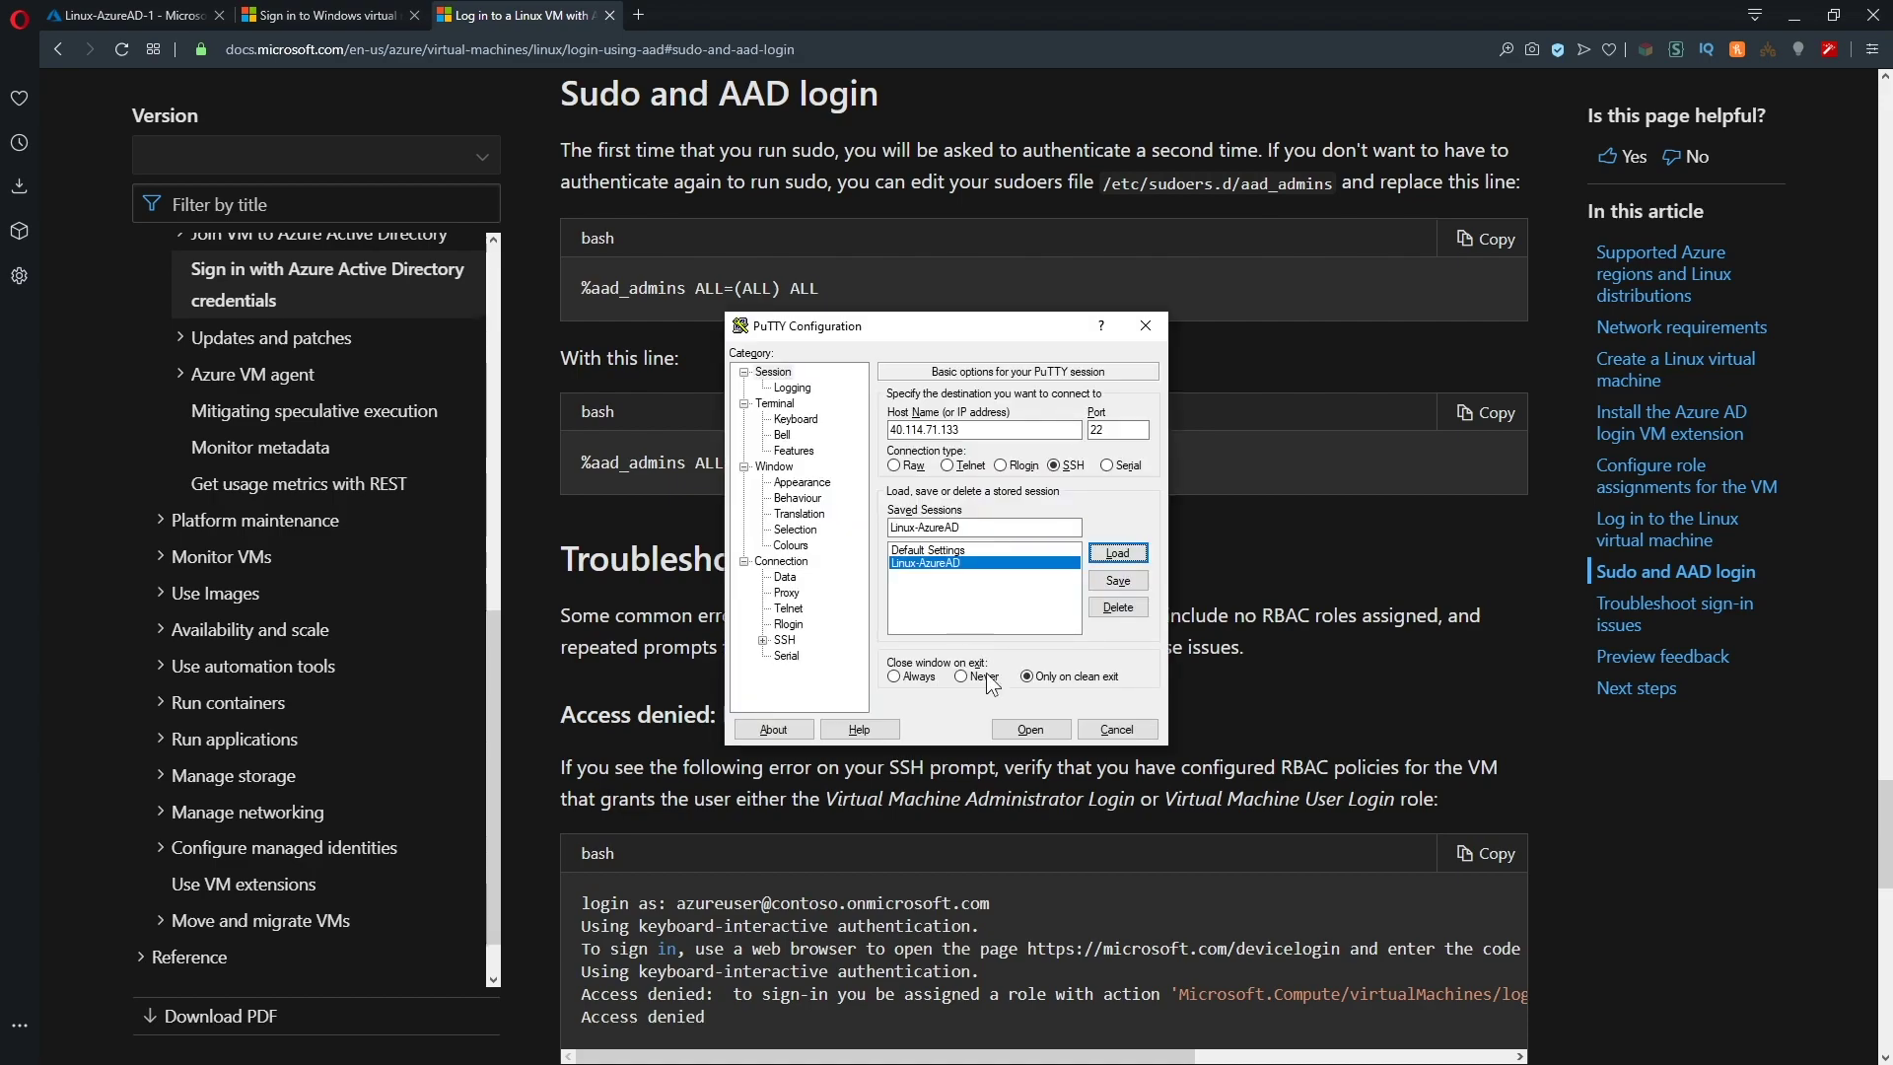
Step: Reconnect with the saved Linux-AzureAD session, approving the device code with the admin account
left_click(1029, 728)
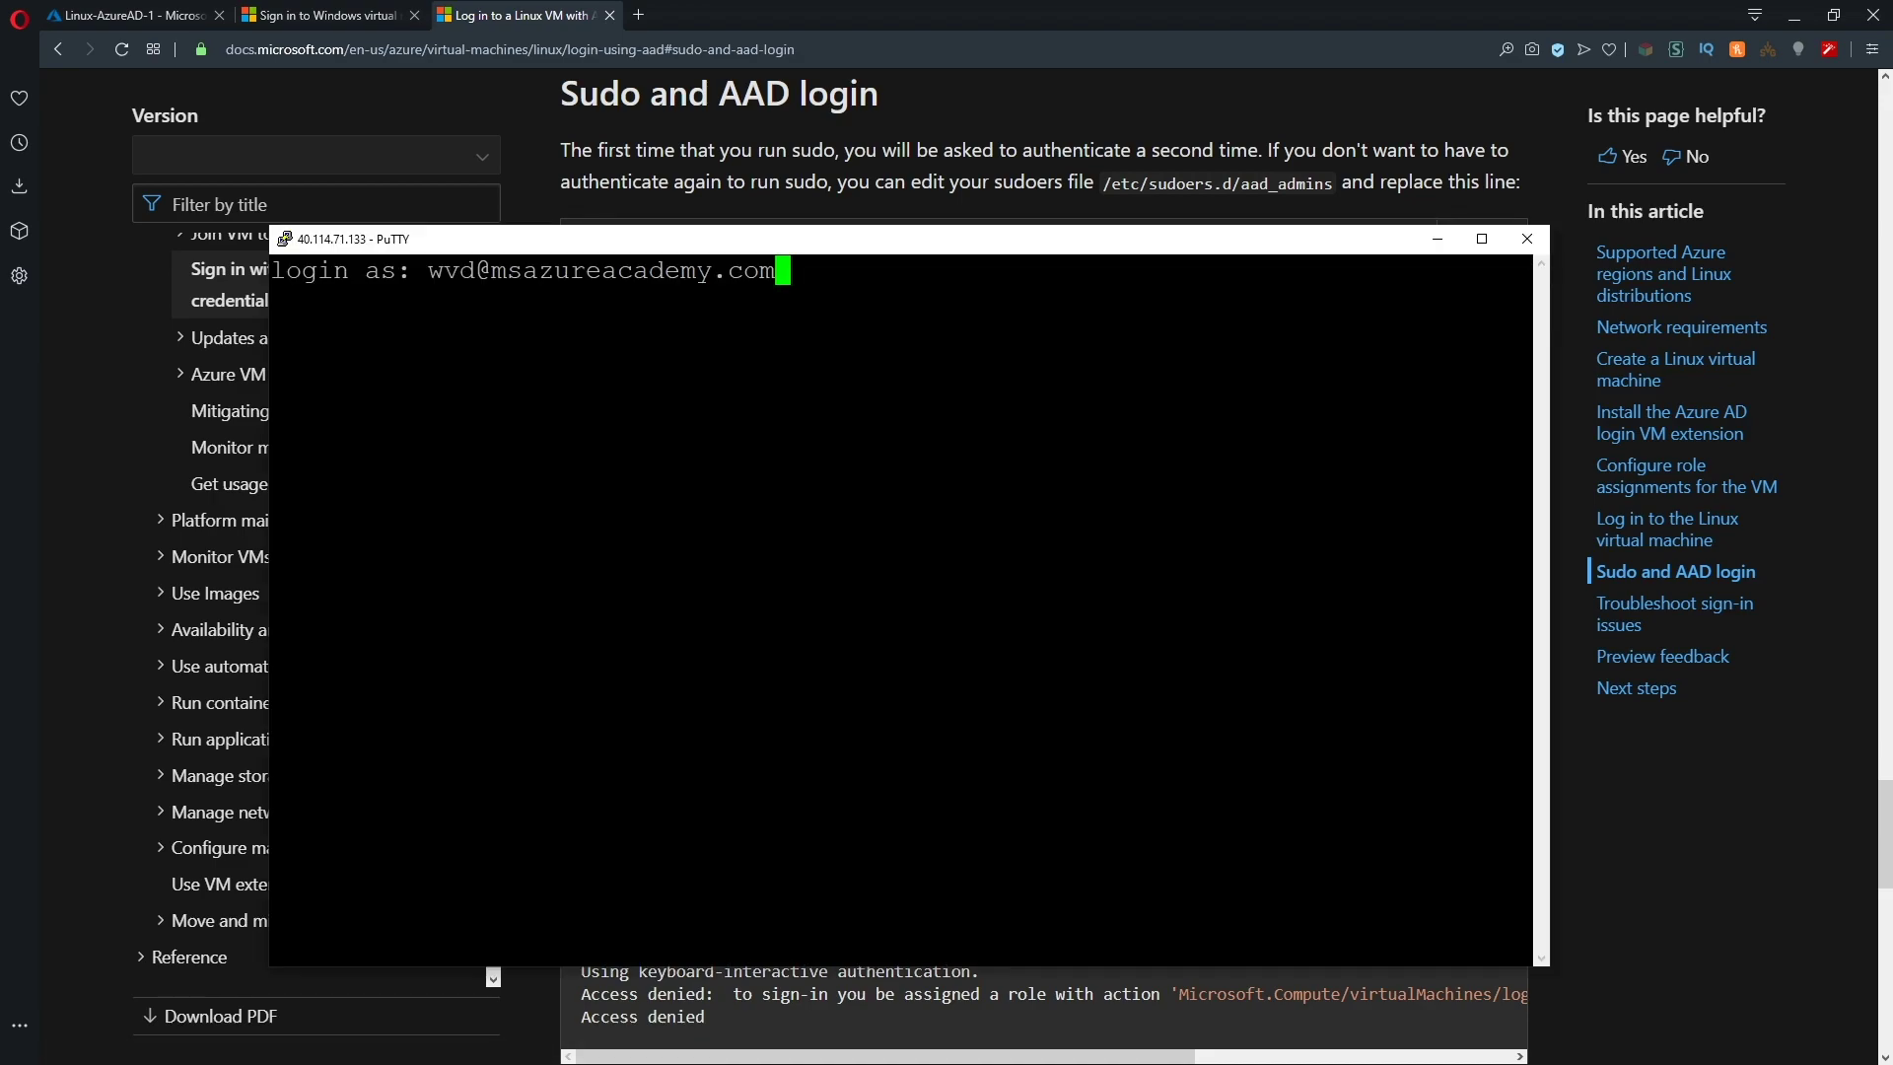
key("Return")
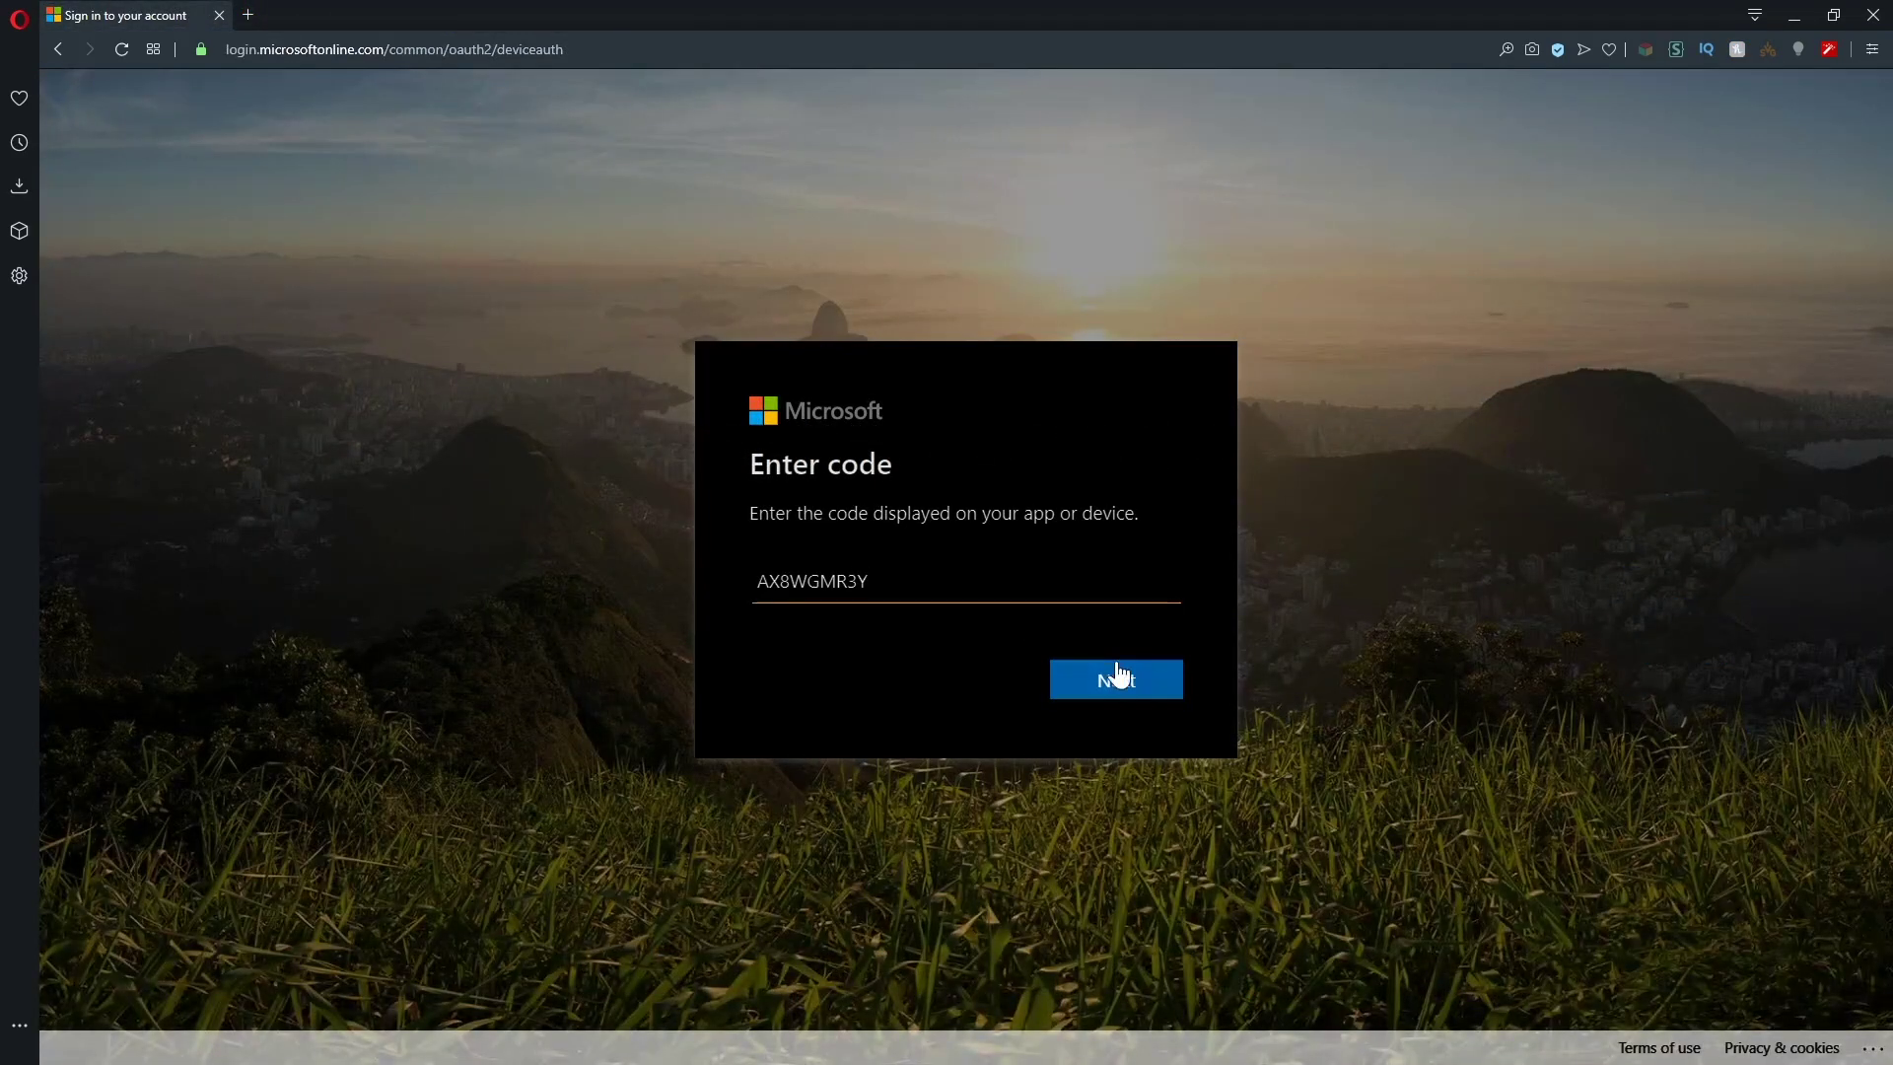
left_click(1115, 680)
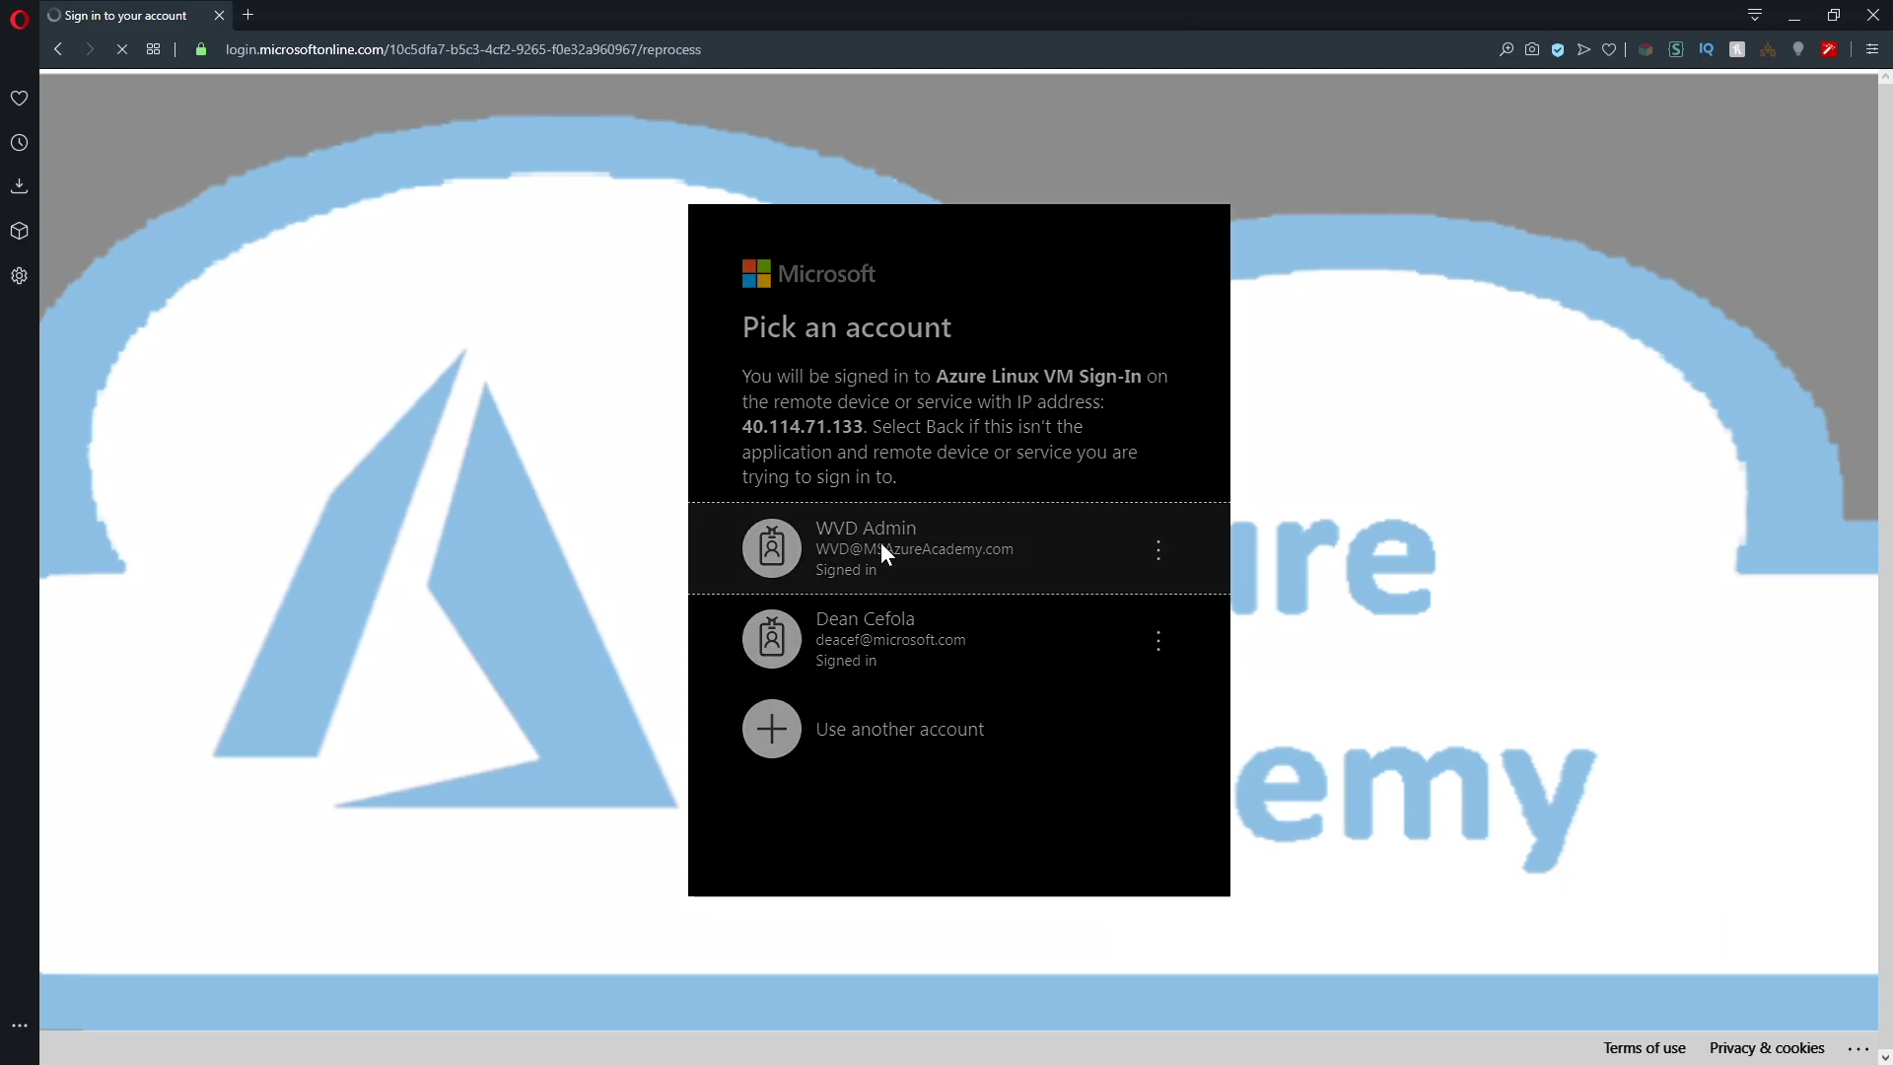
left_click(880, 543)
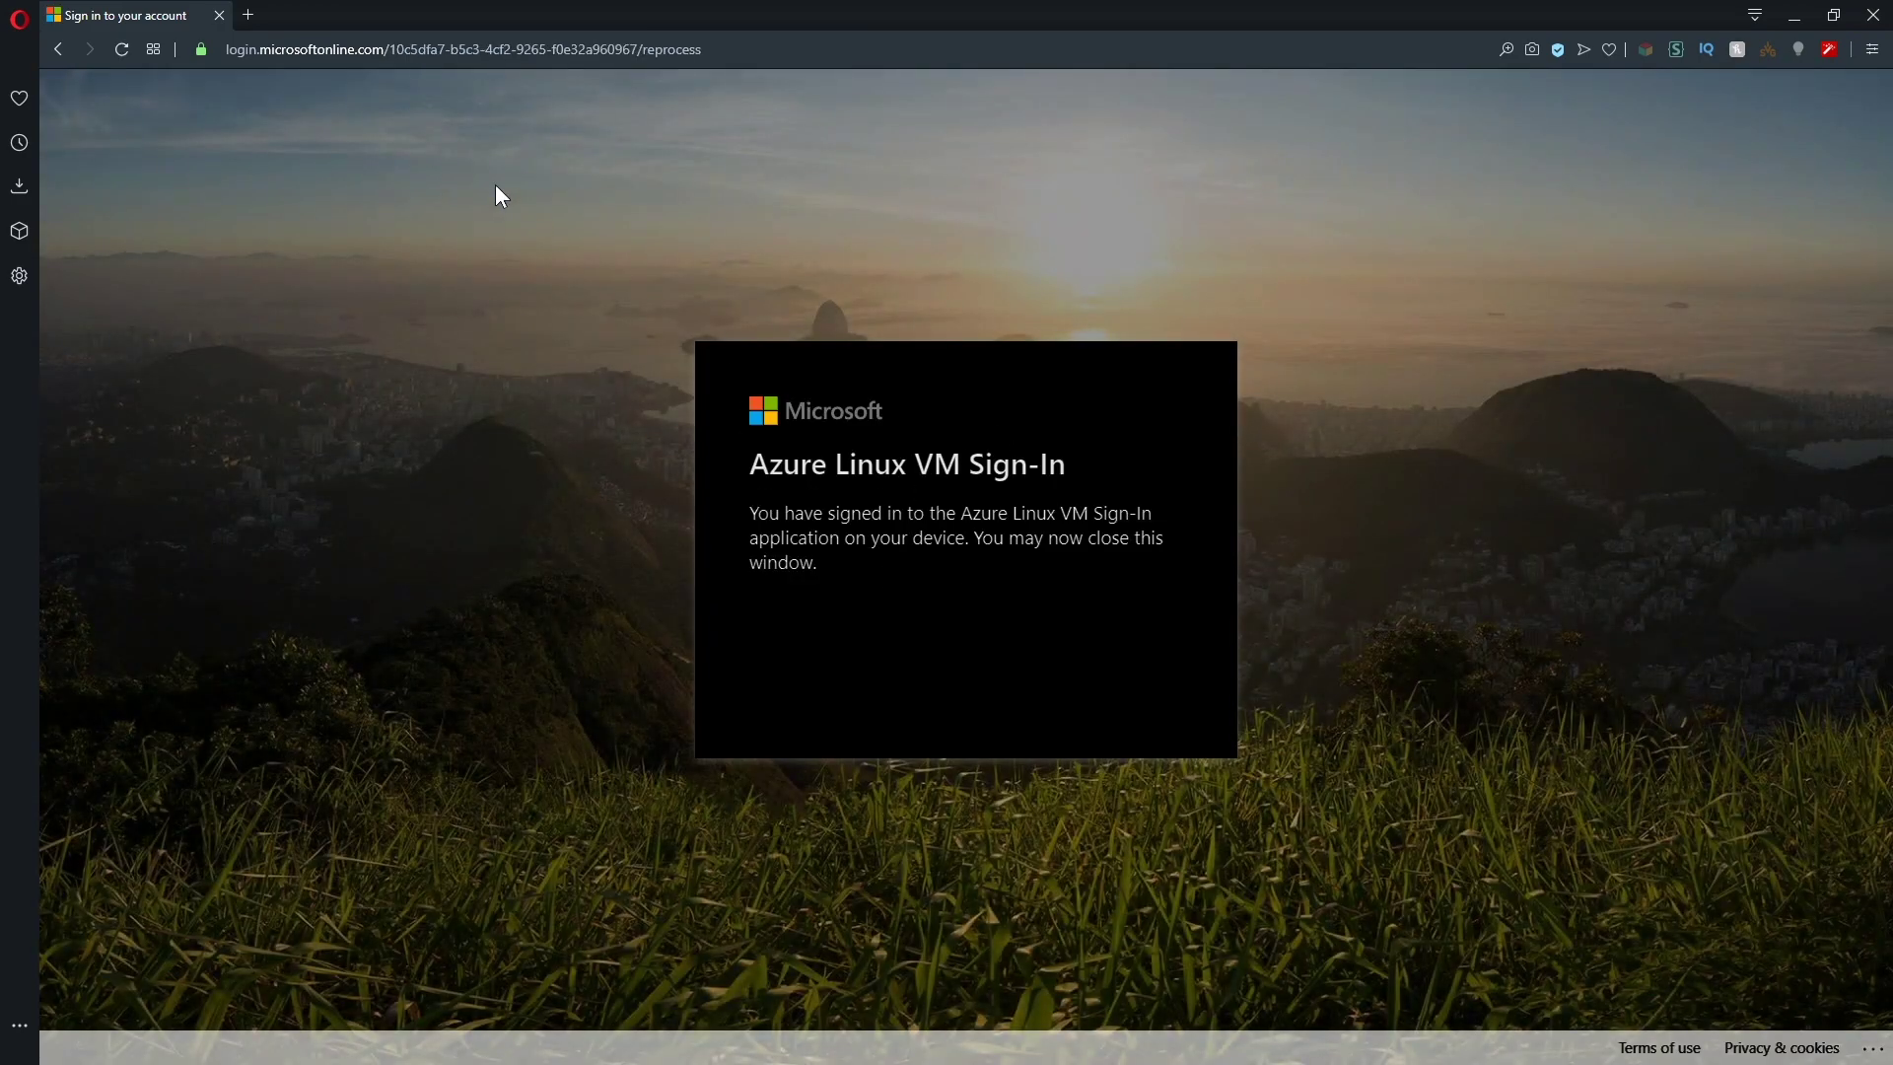
left_click(219, 16)
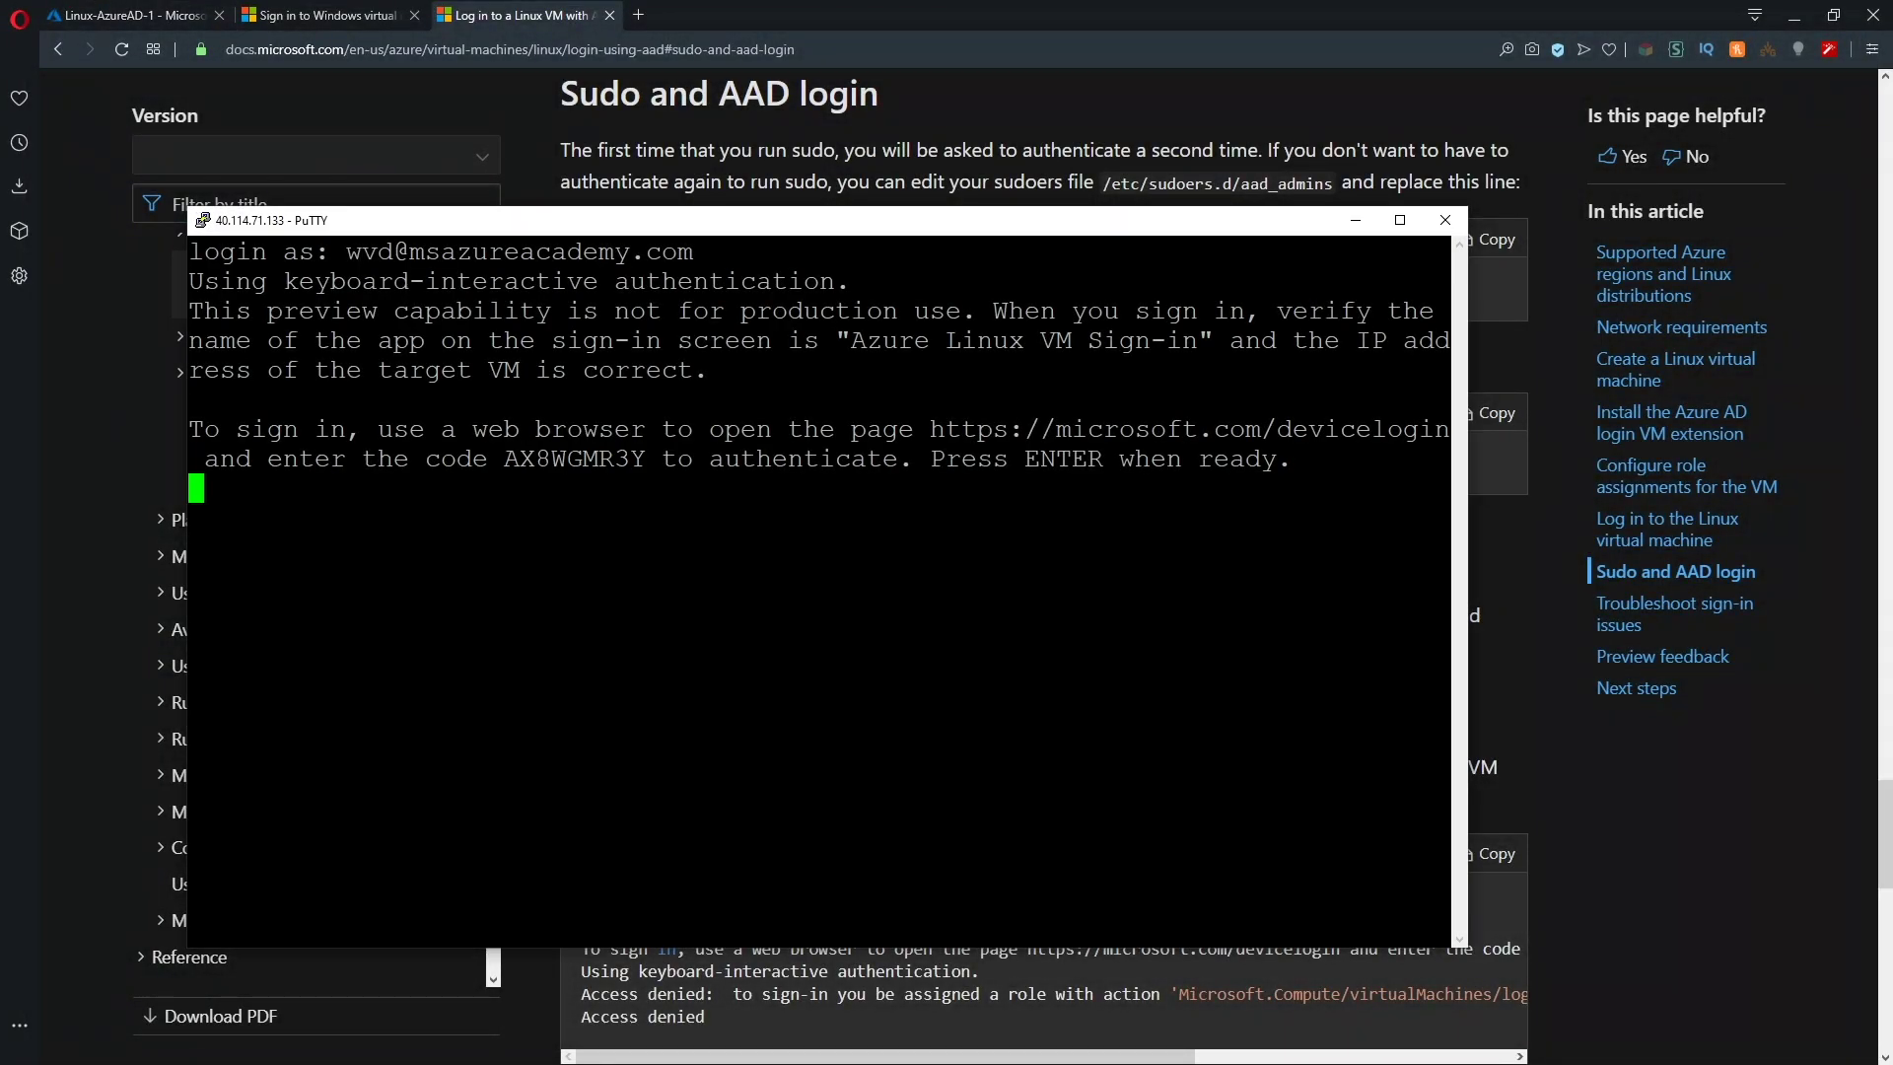
key("Return")
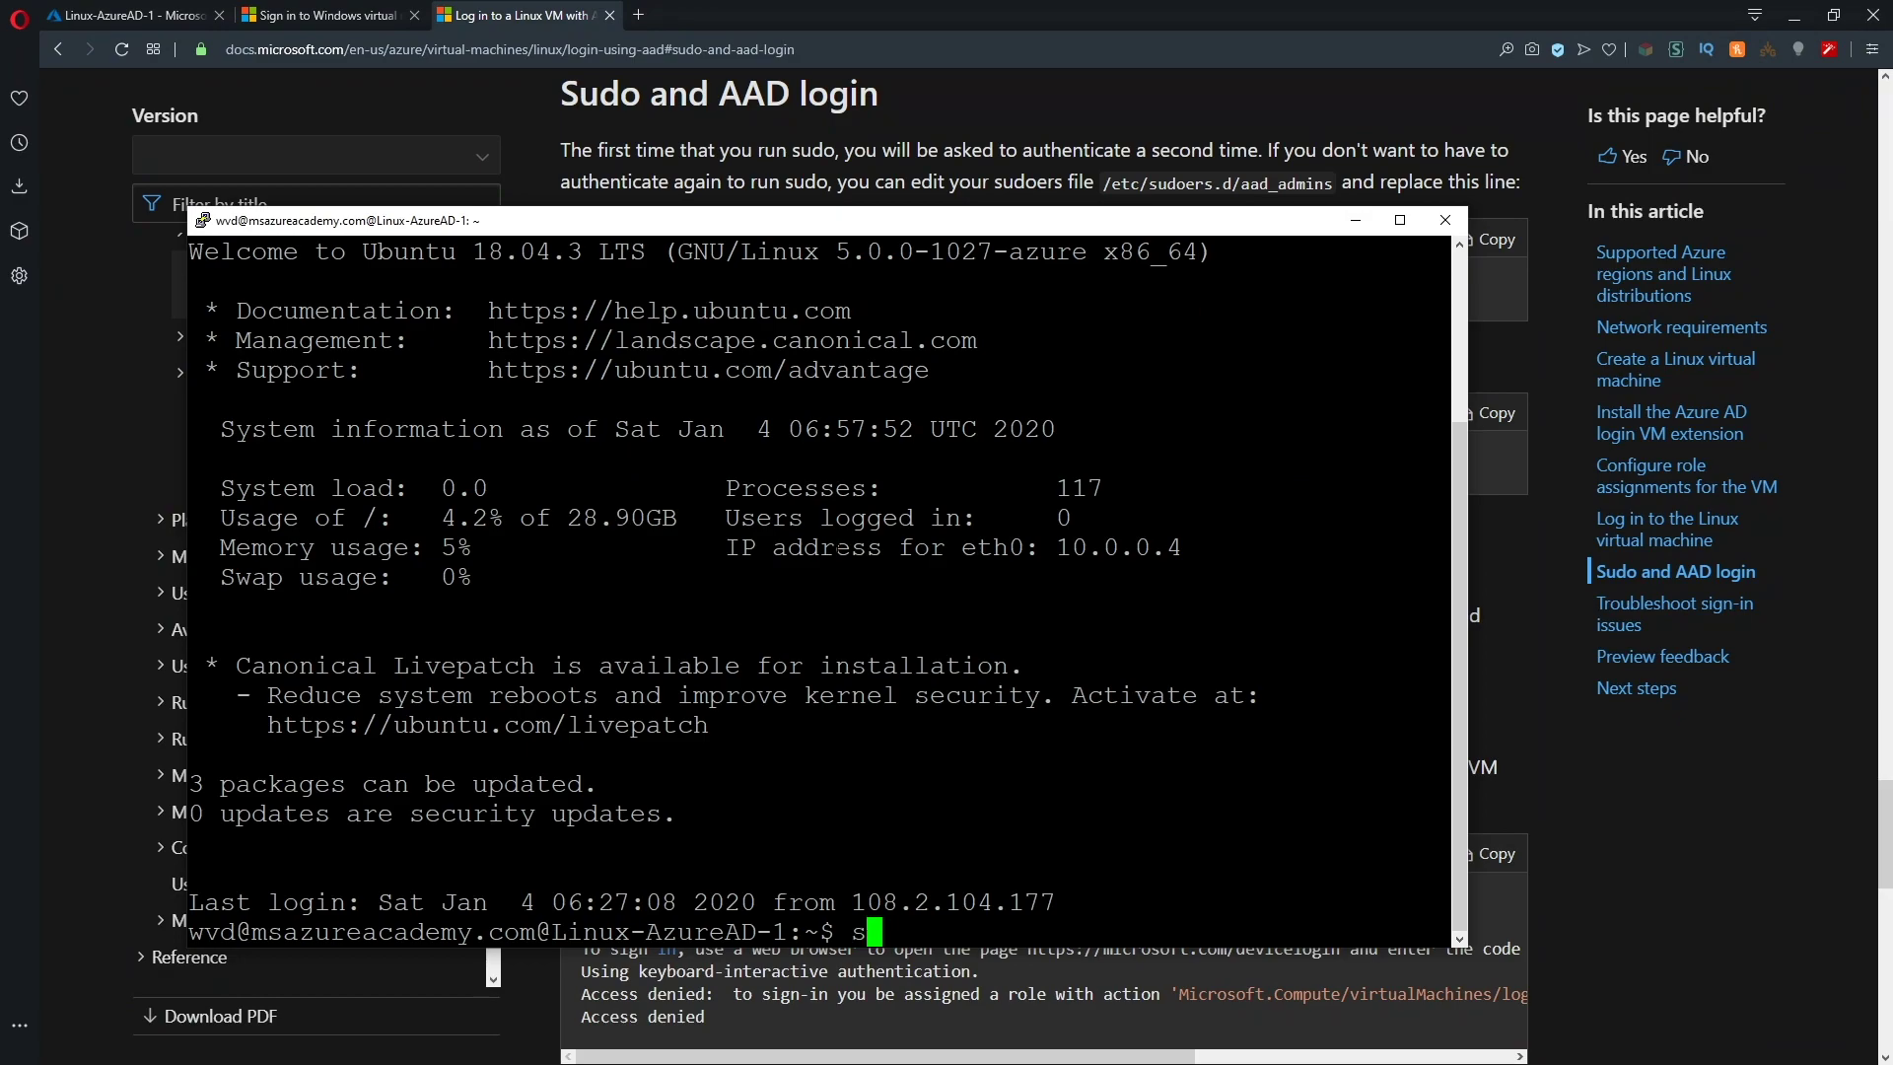
type("sudo -s")
Step: Reach root with sudo -s without re-authenticating, then exit twice to disconnect
key("Return")
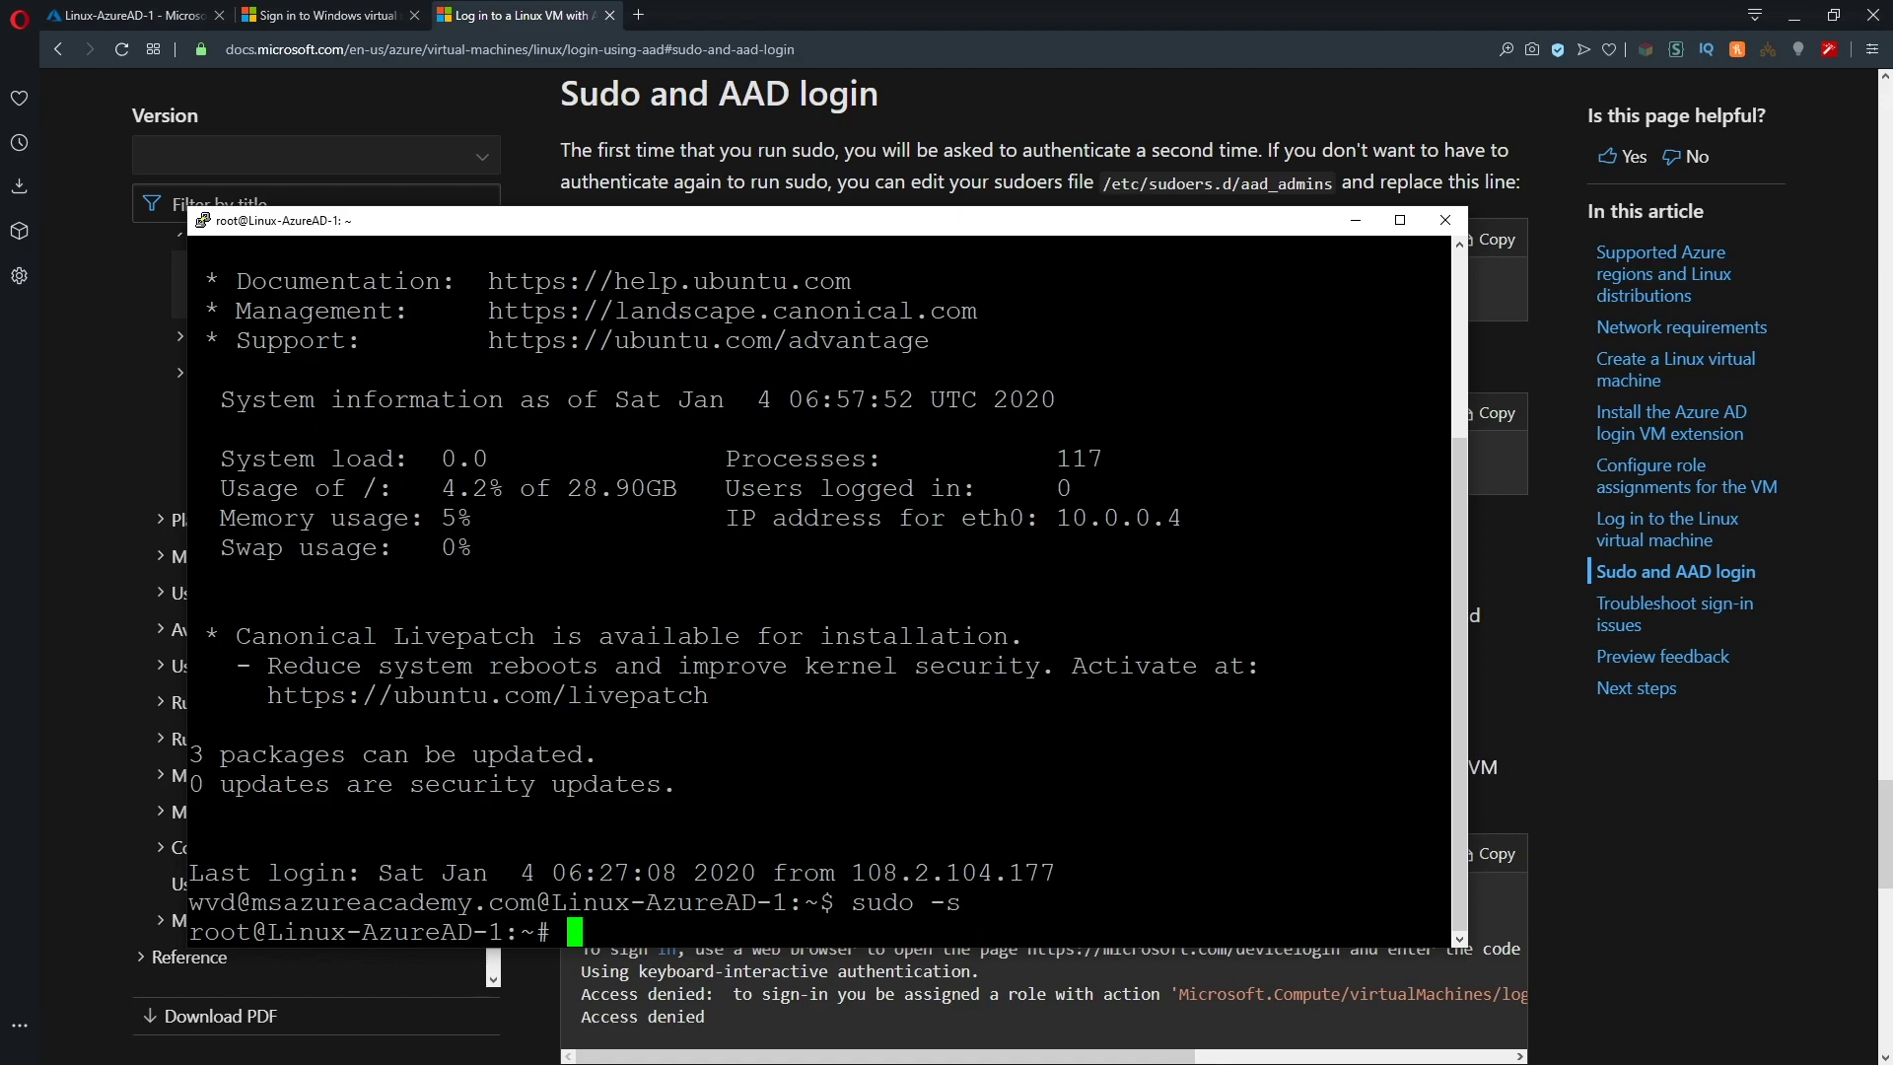
type("exit")
key("Return")
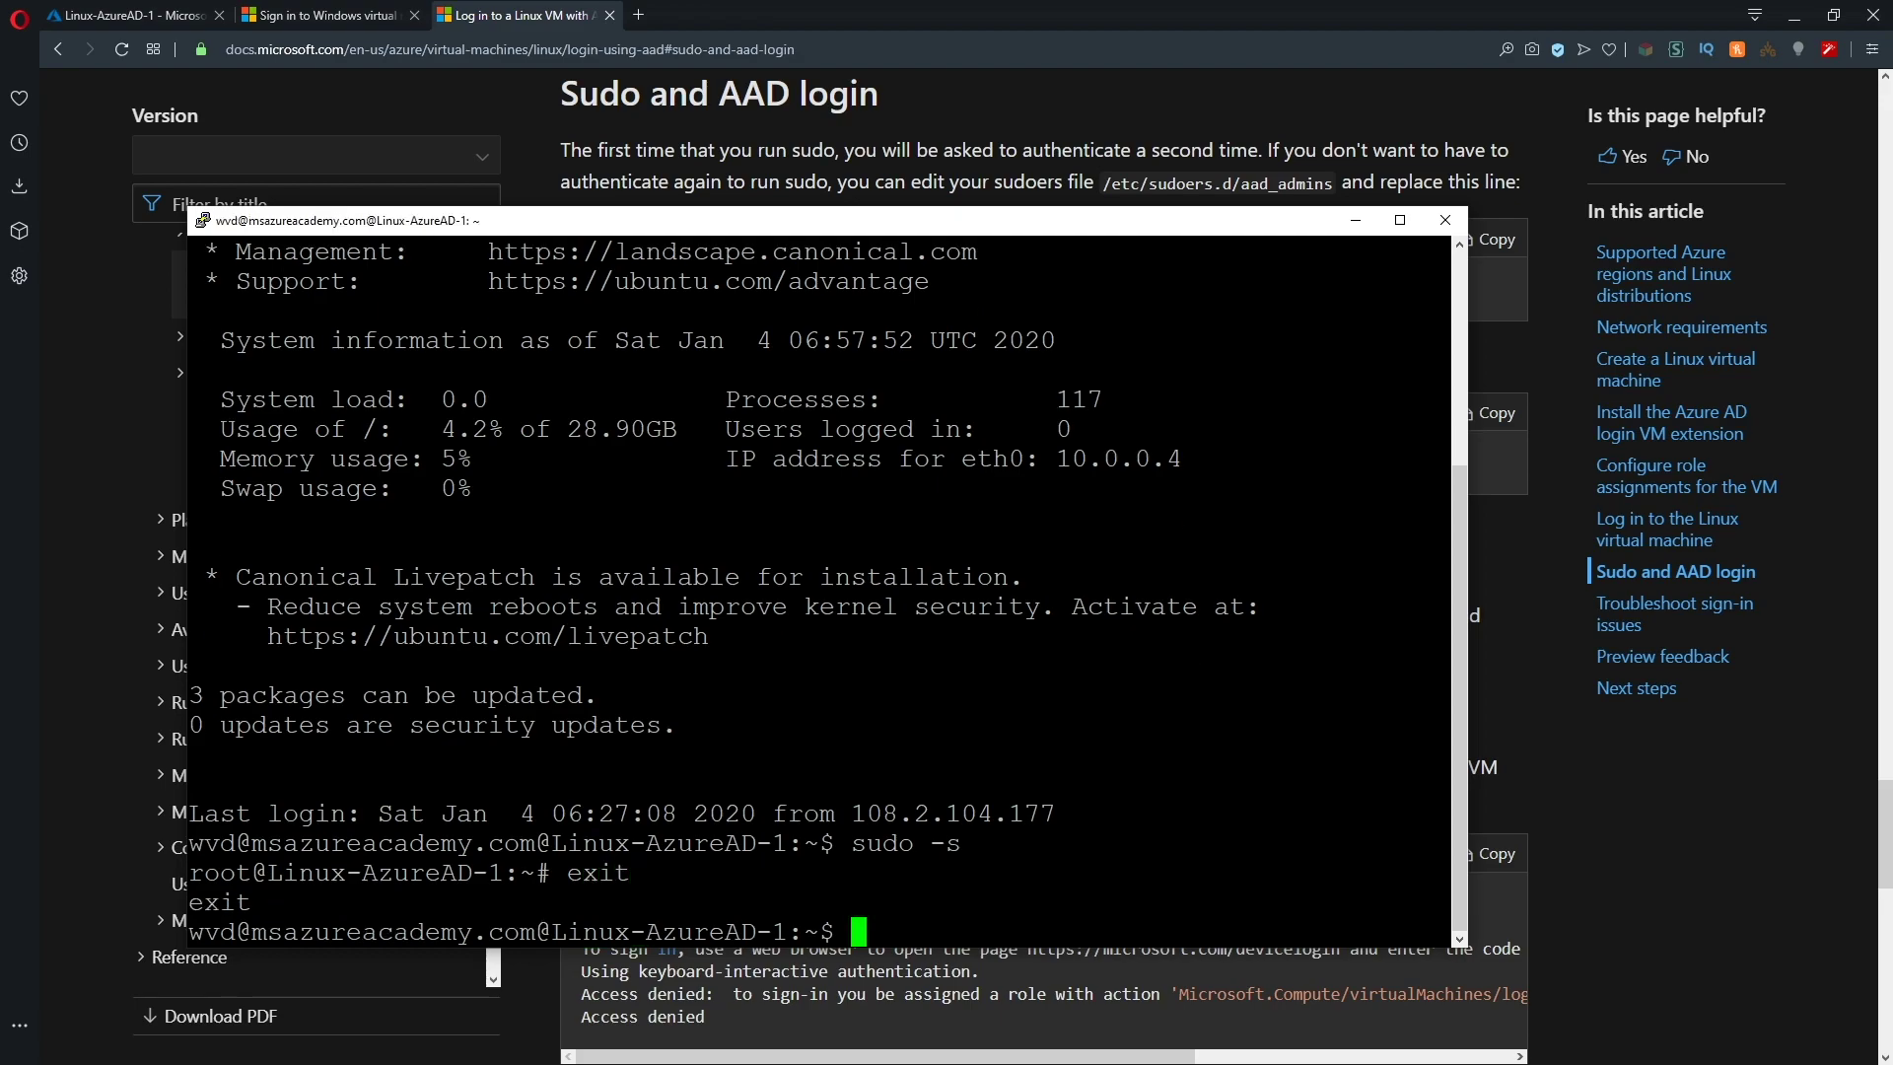
type("exit")
key("Return")
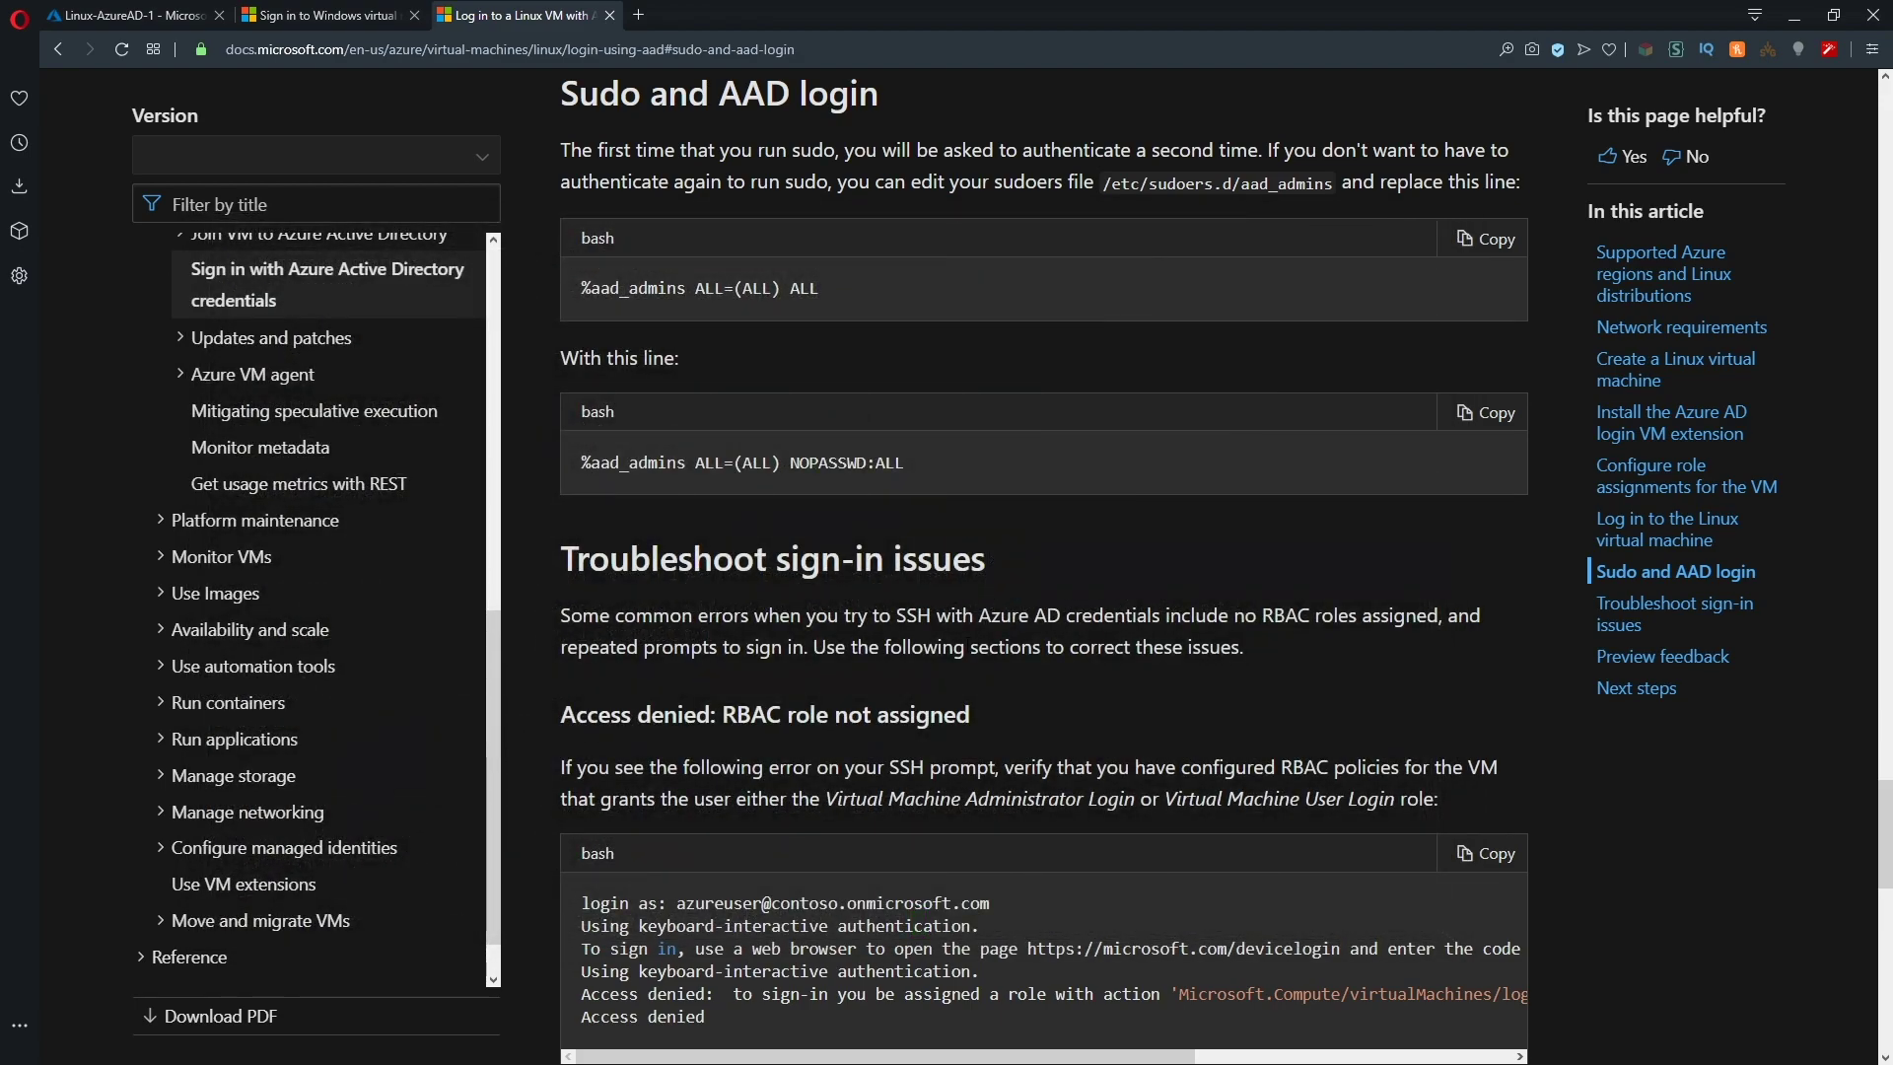
Step: Assign the test user Virtual Machine User Login on Linux-AzureAD-1 and refresh the assignments
left_click(134, 15)
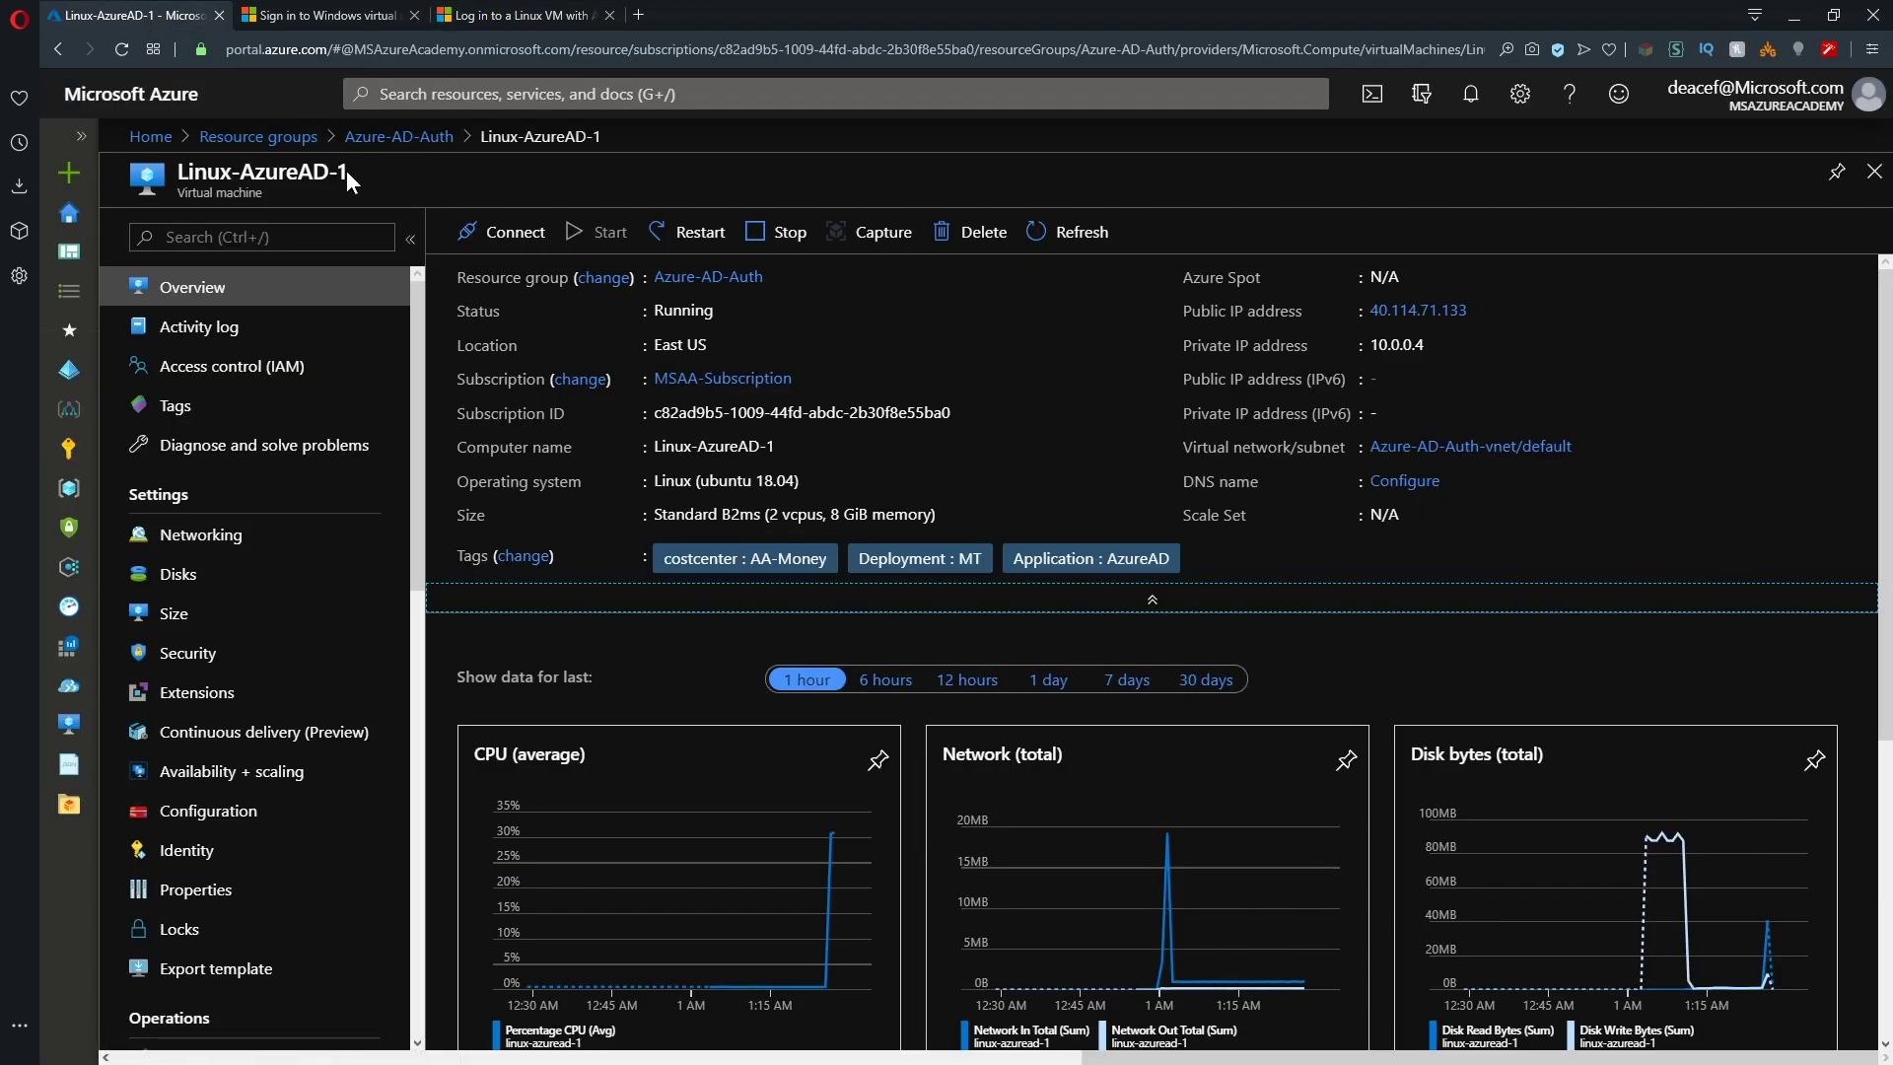
left_click(249, 371)
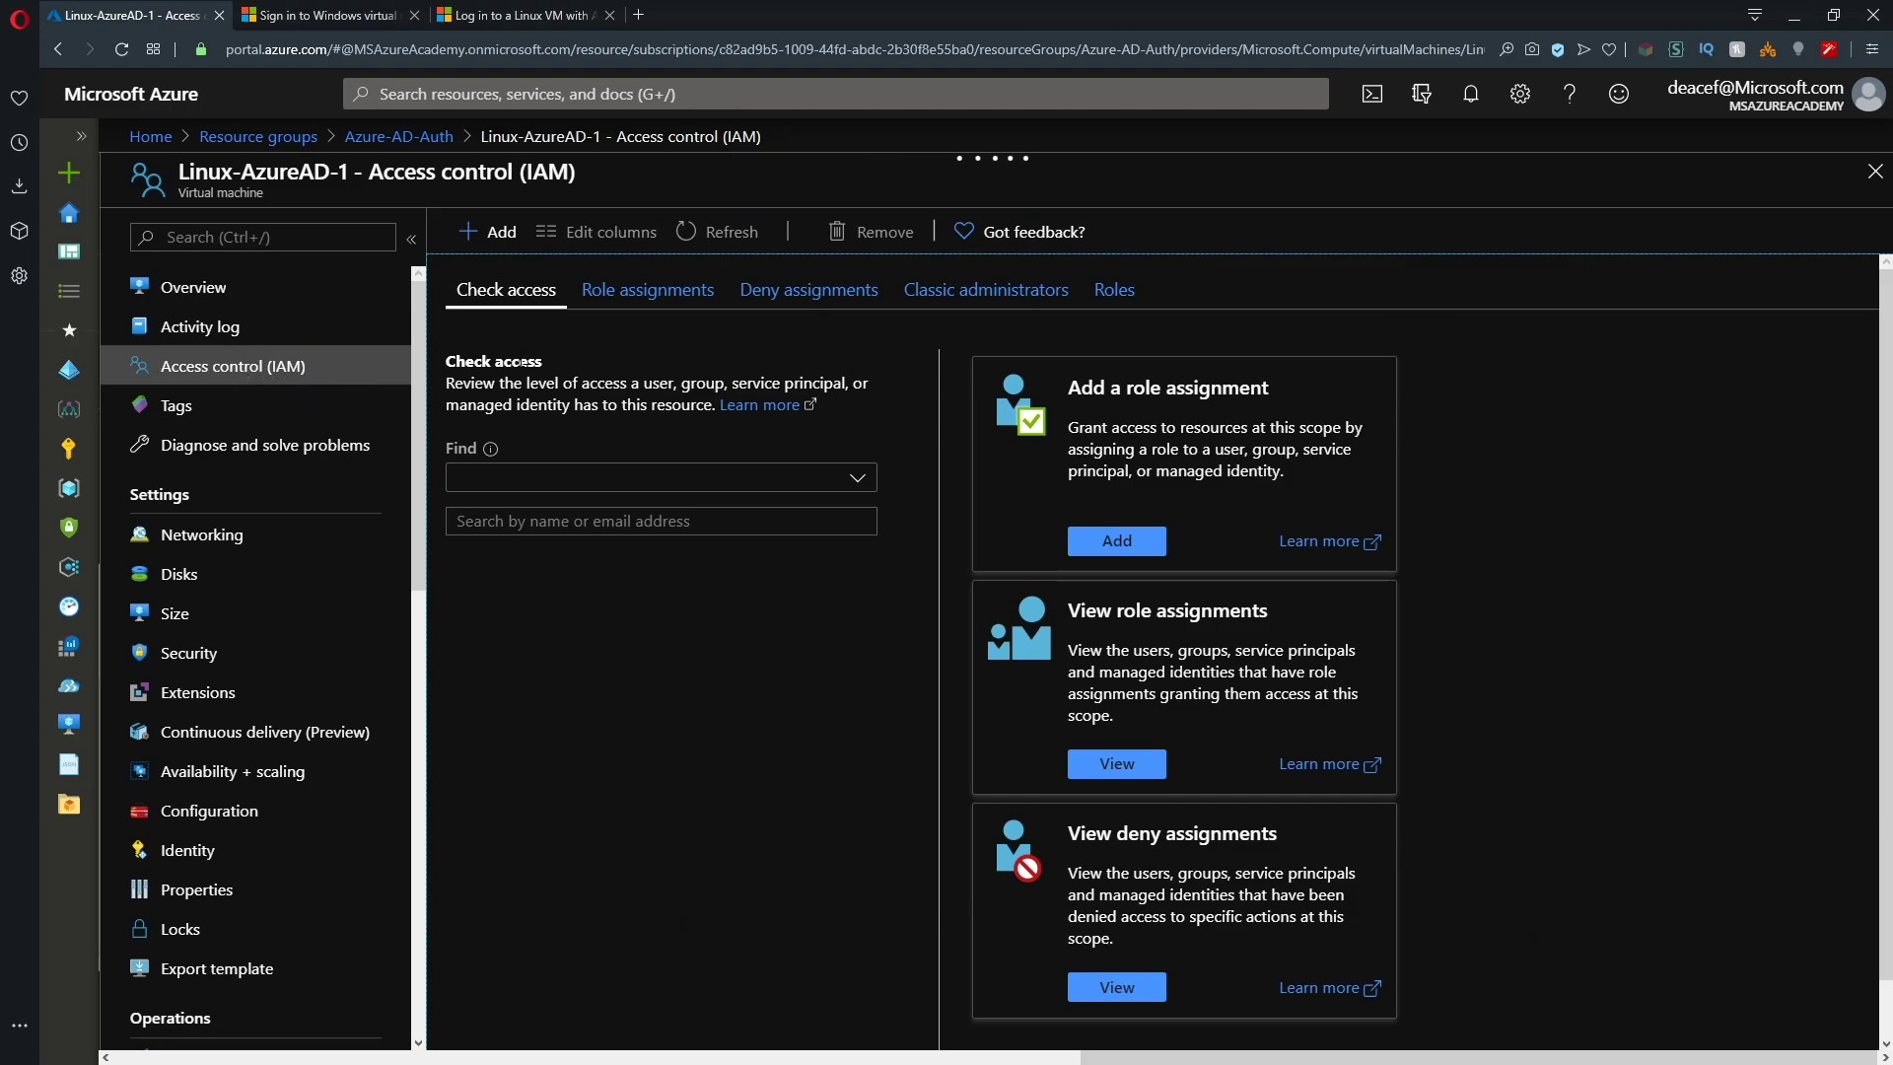
left_click(649, 287)
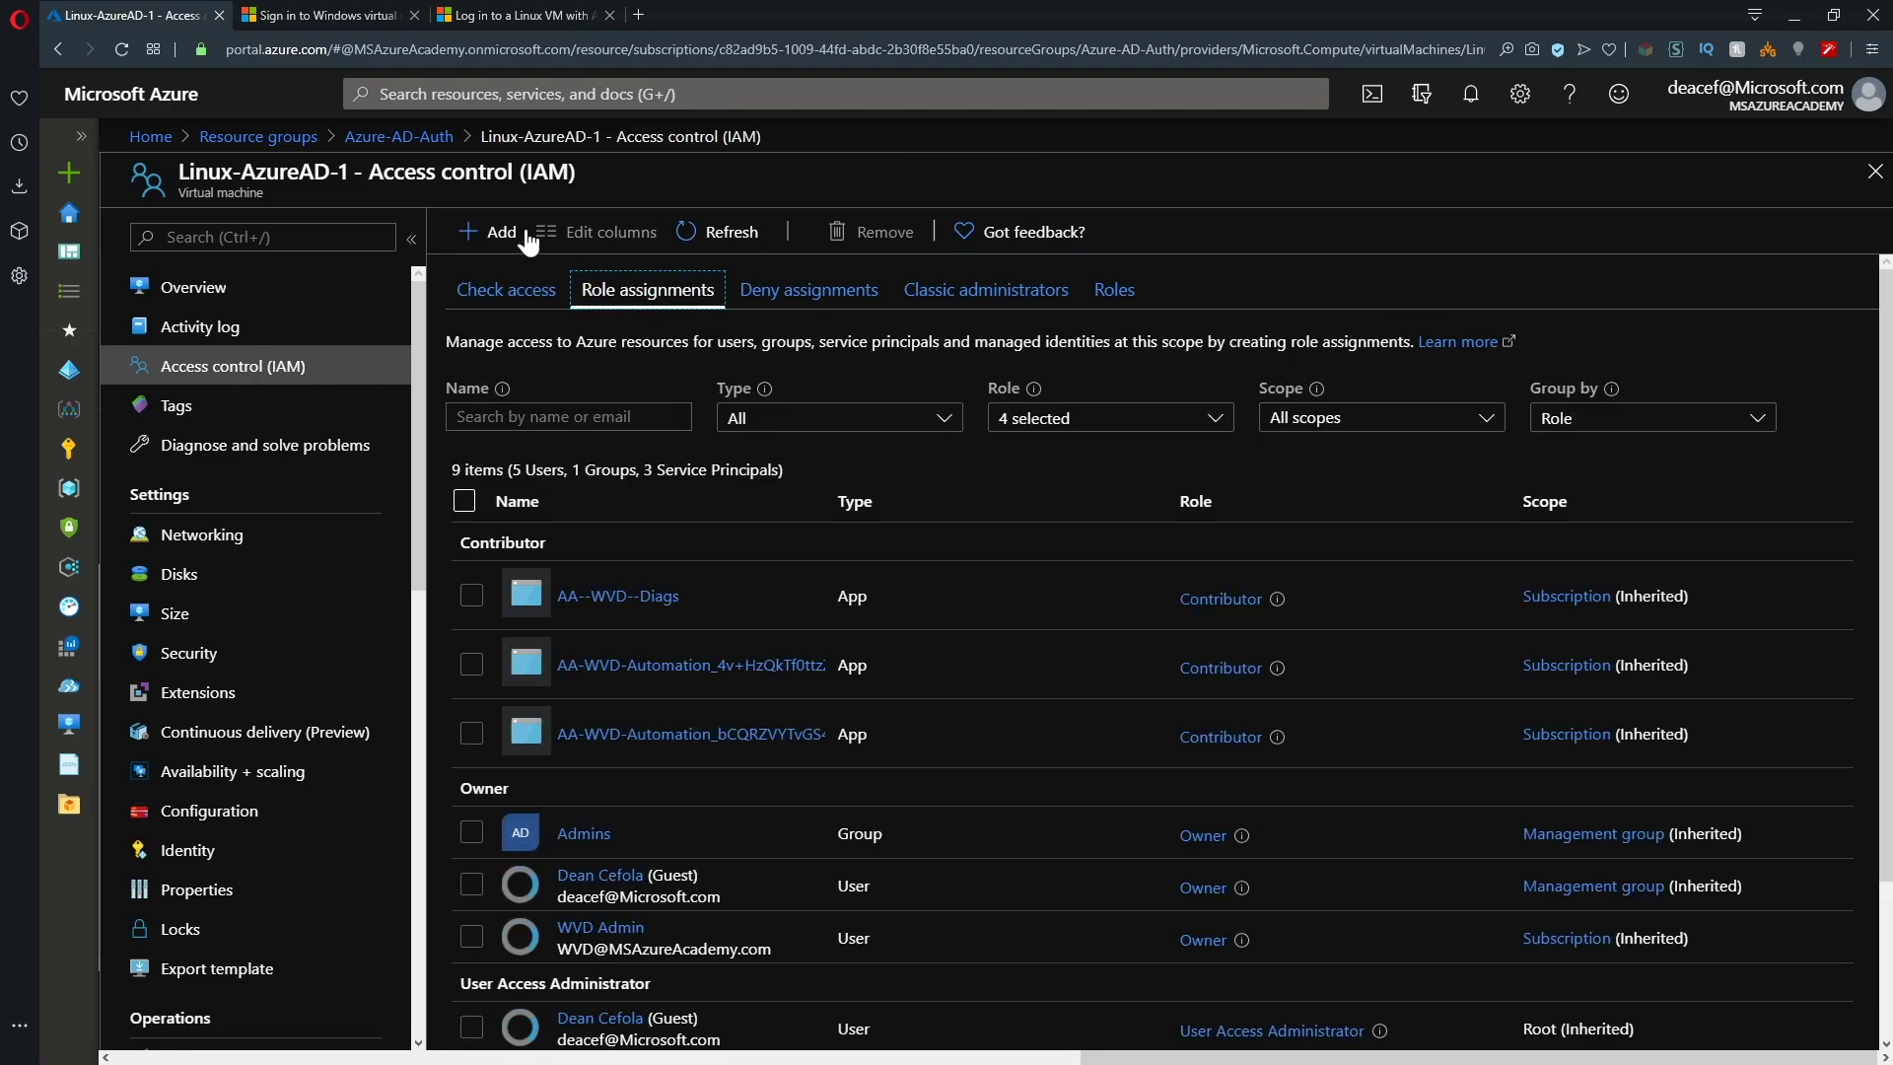
left_click(488, 232)
left_click(532, 275)
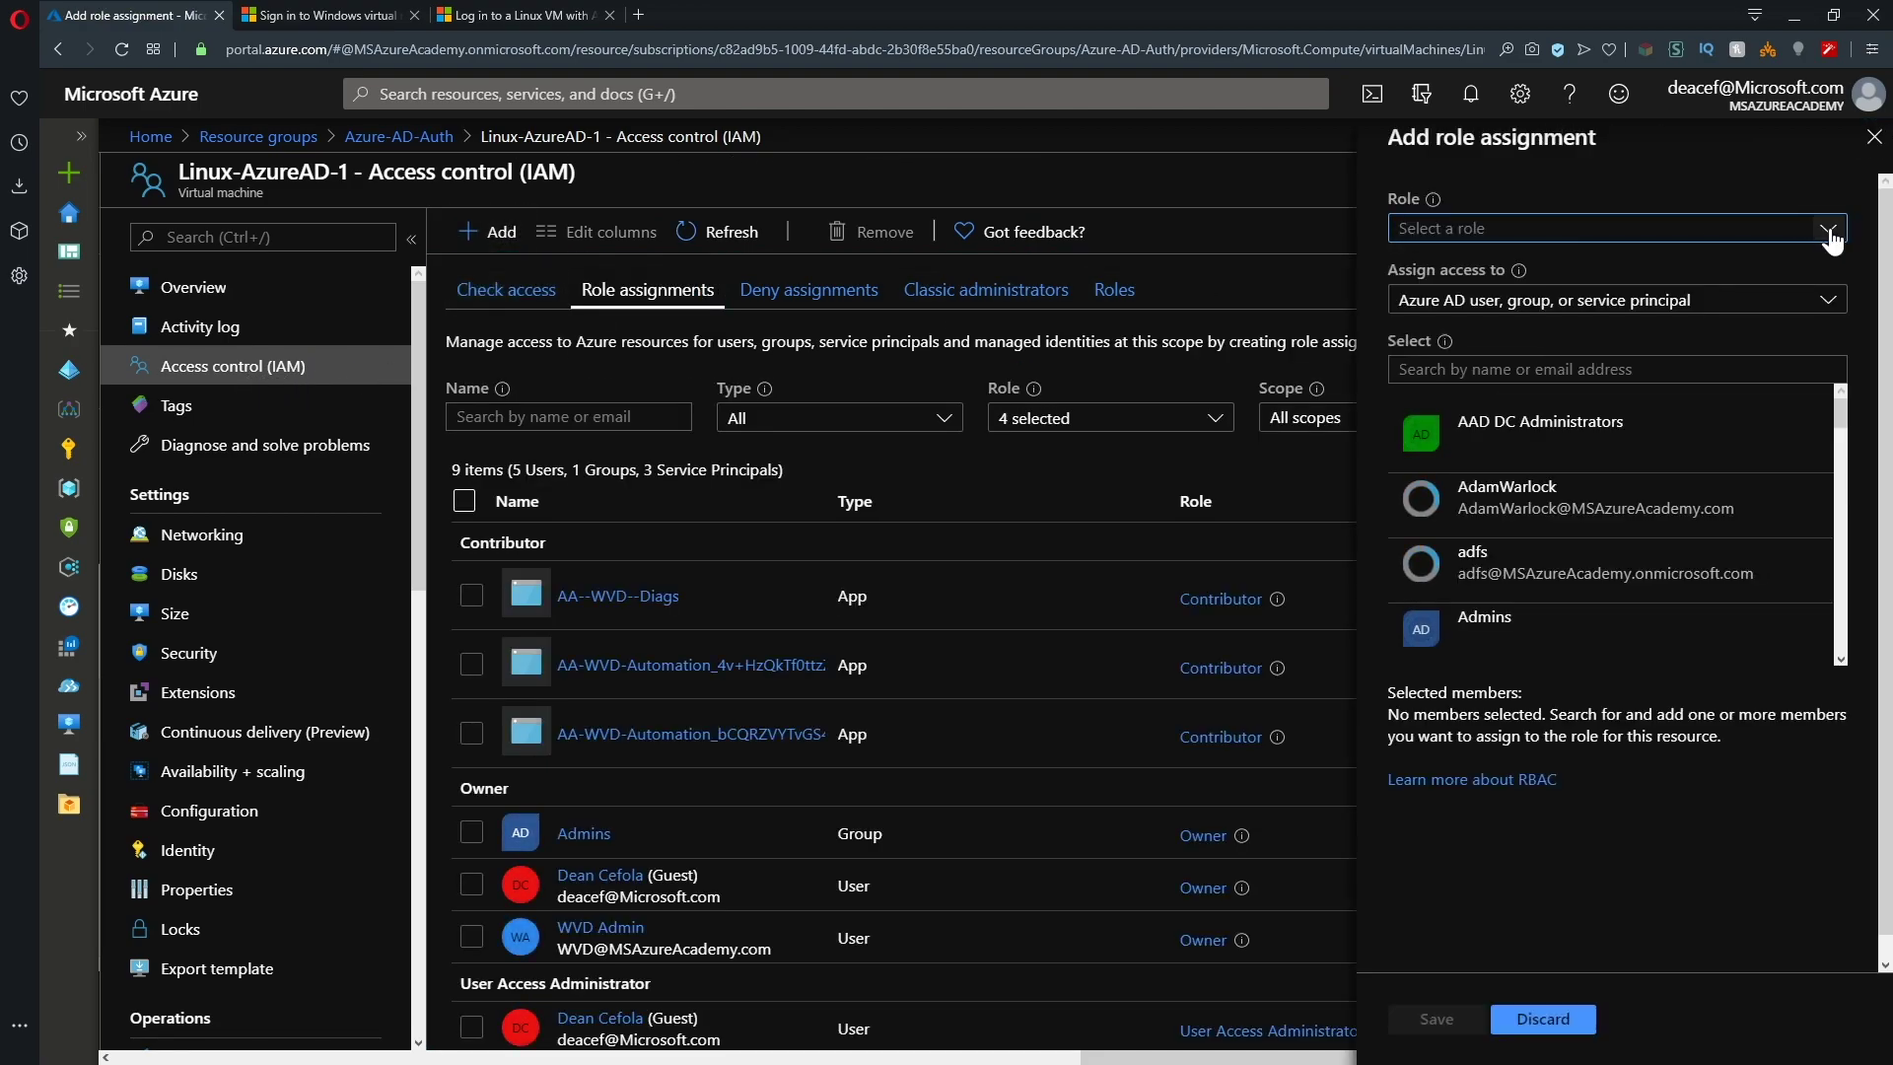
left_click(1828, 227)
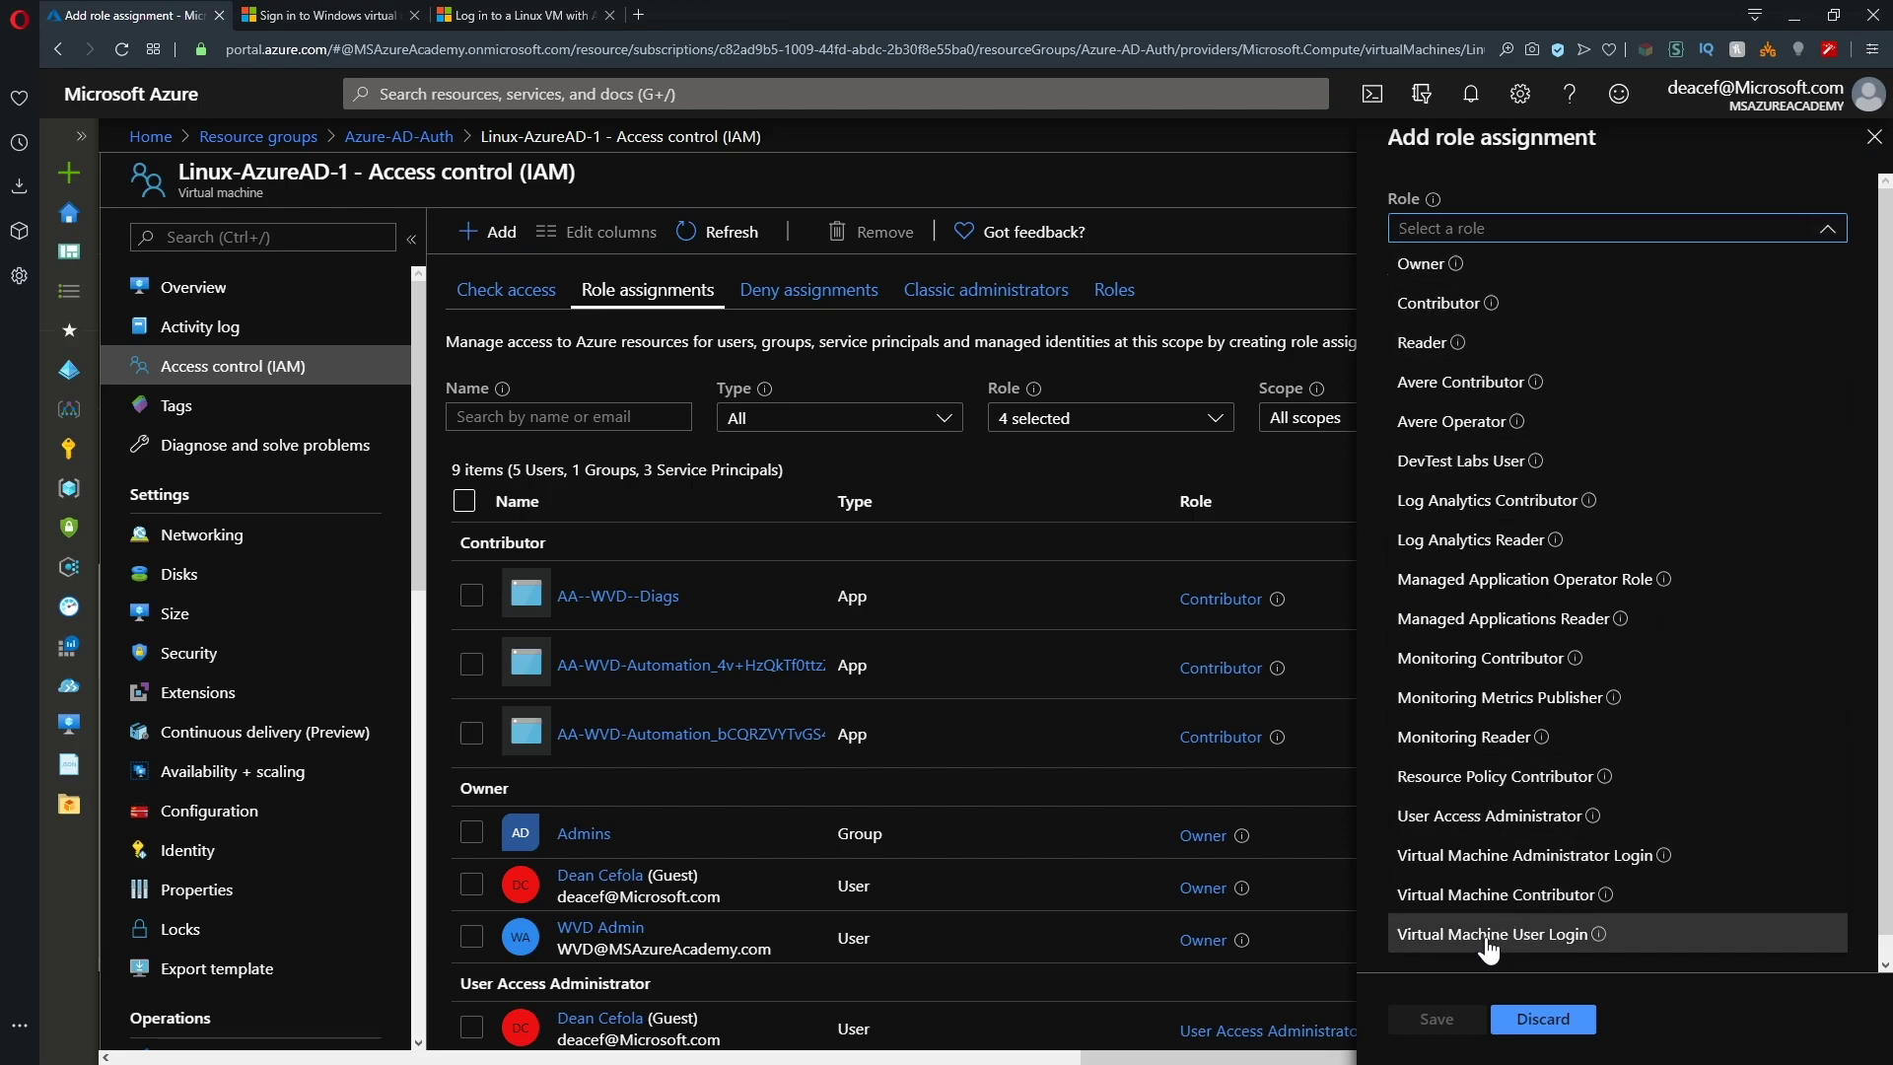
left_click(1527, 941)
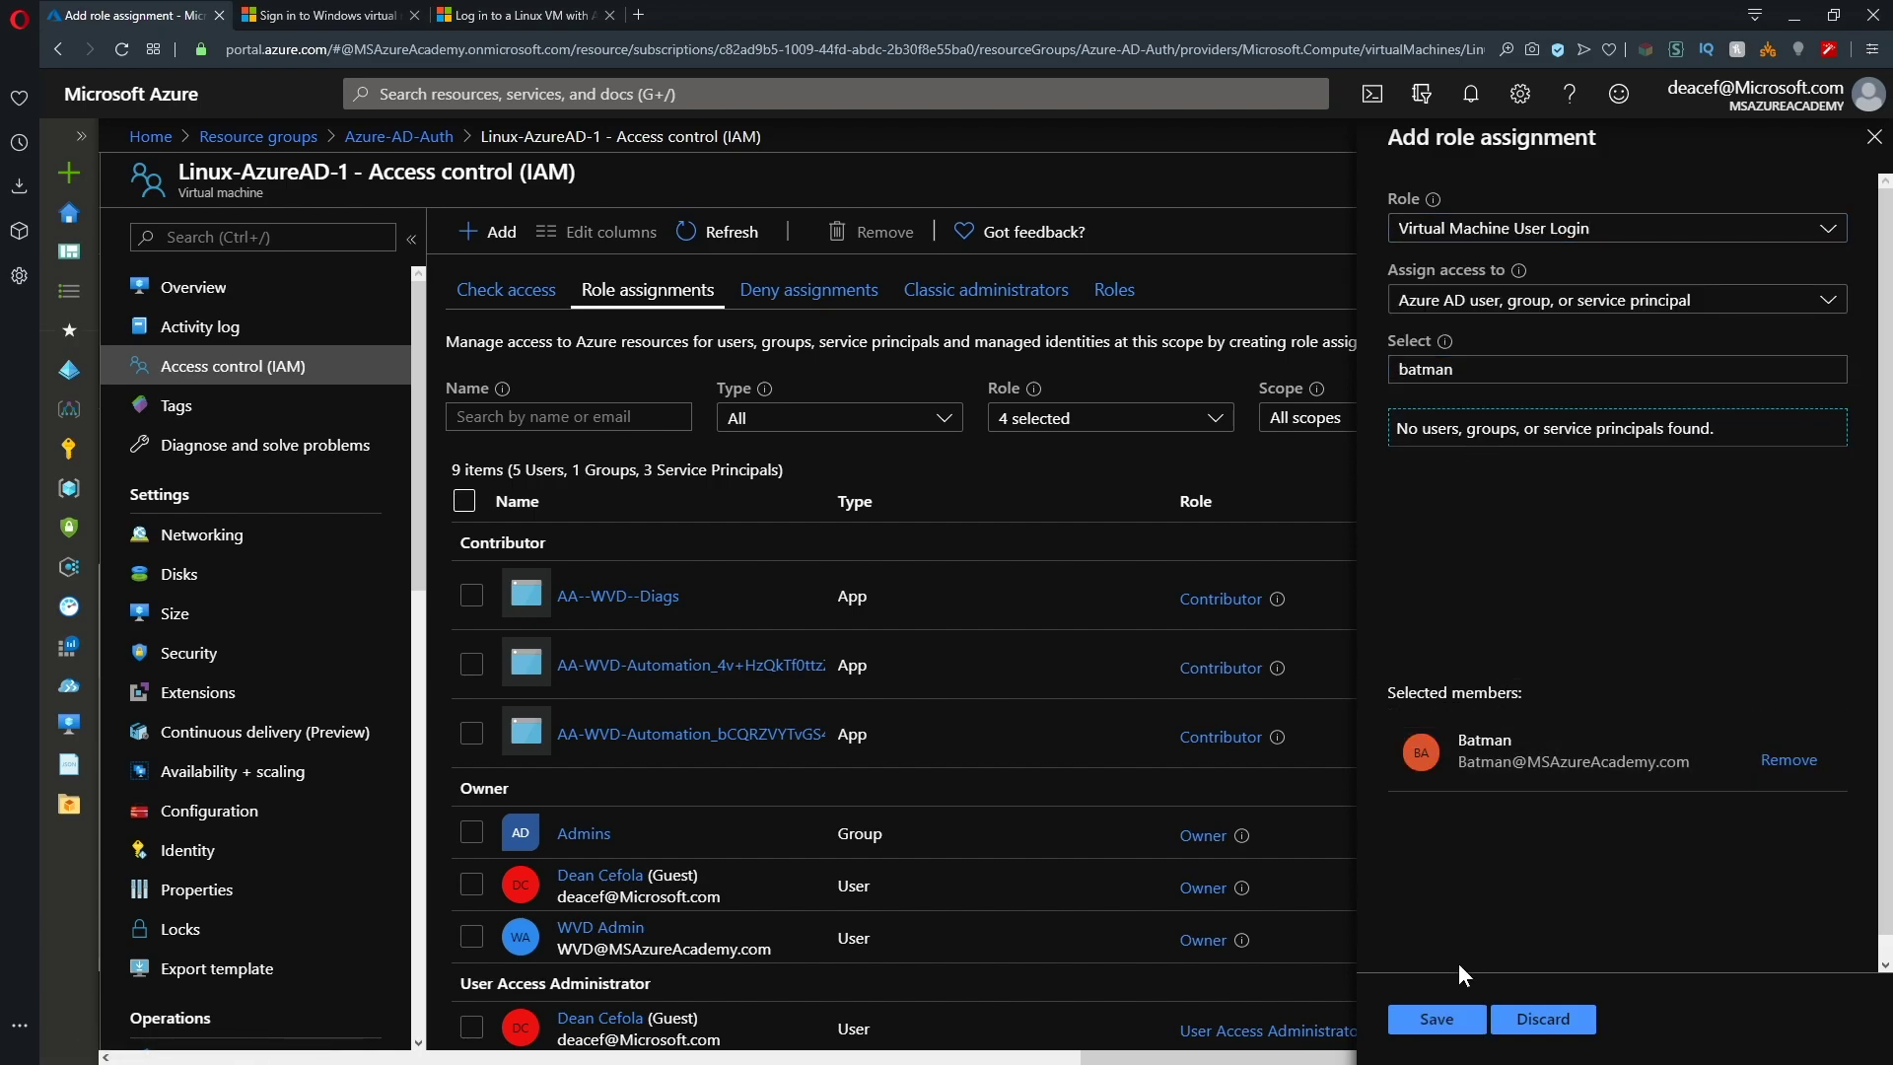
left_click(1434, 1017)
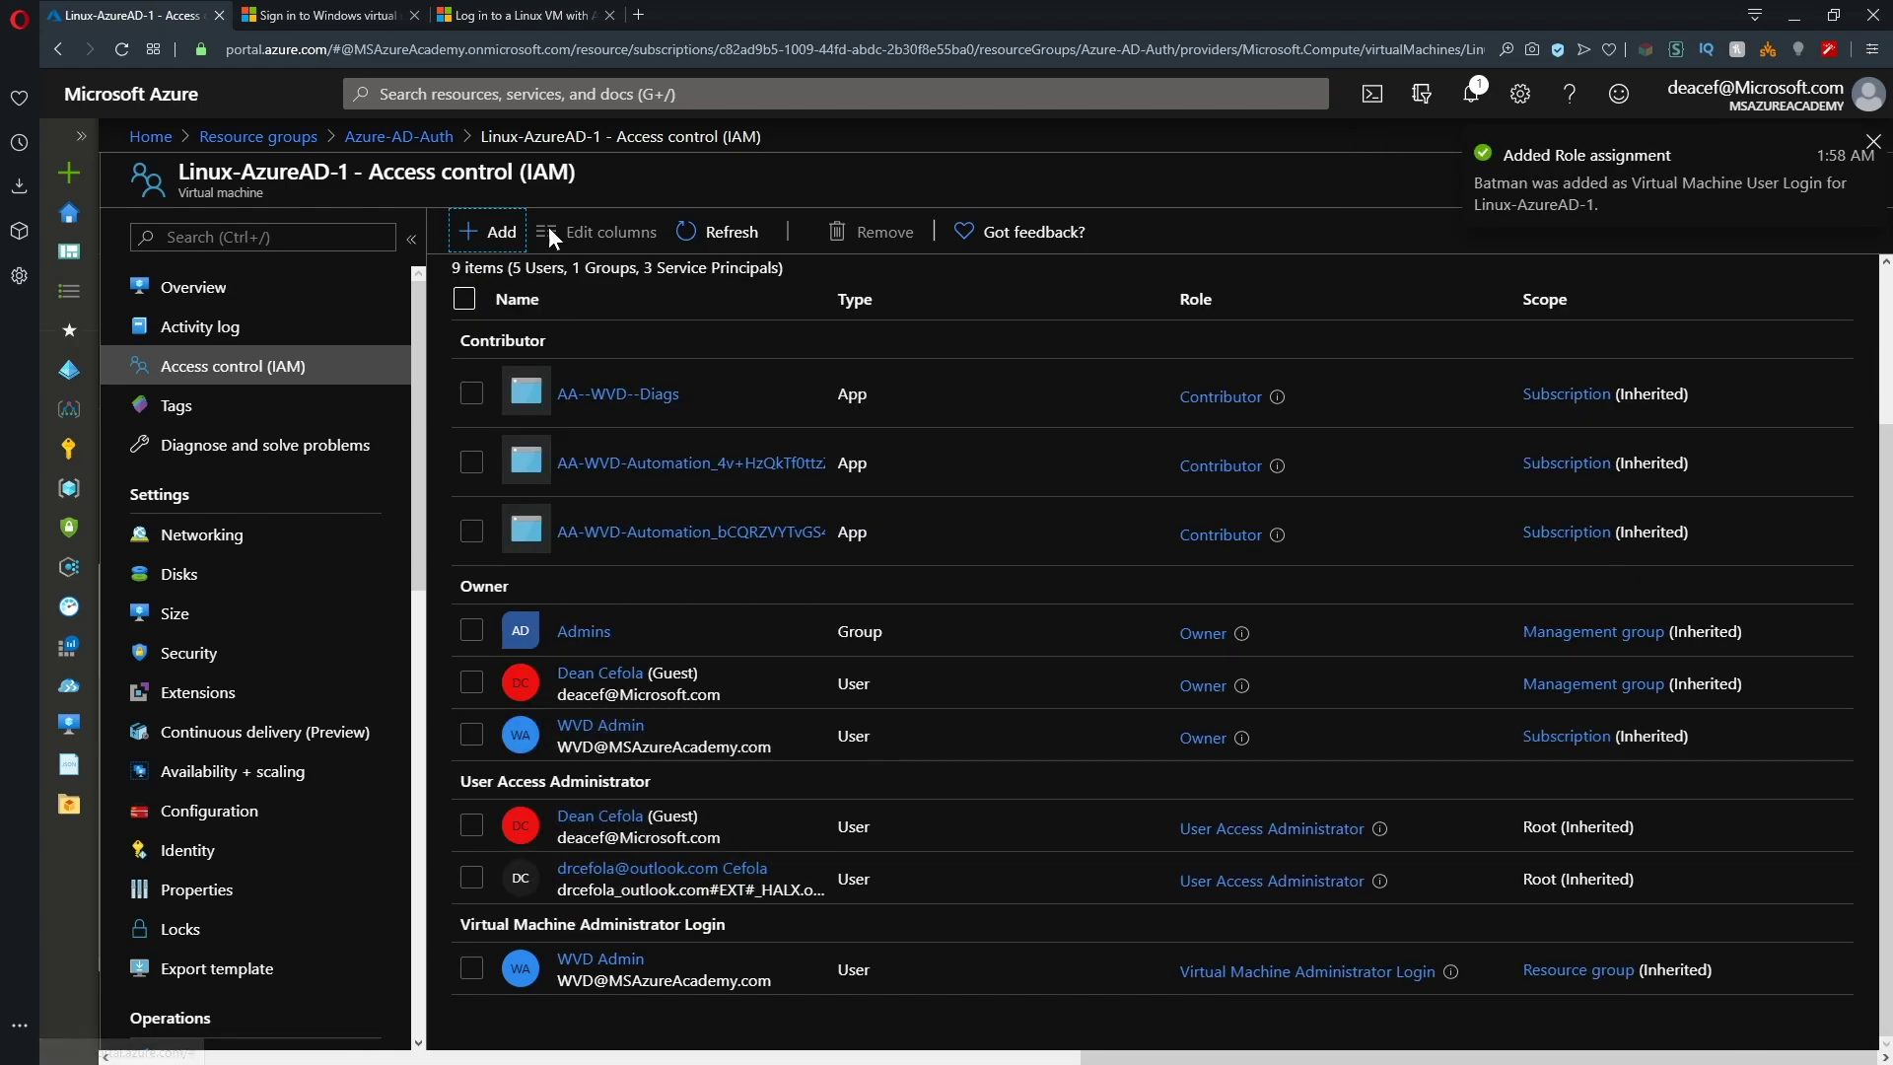
left_click(718, 231)
scroll(665, 572, "down", 1)
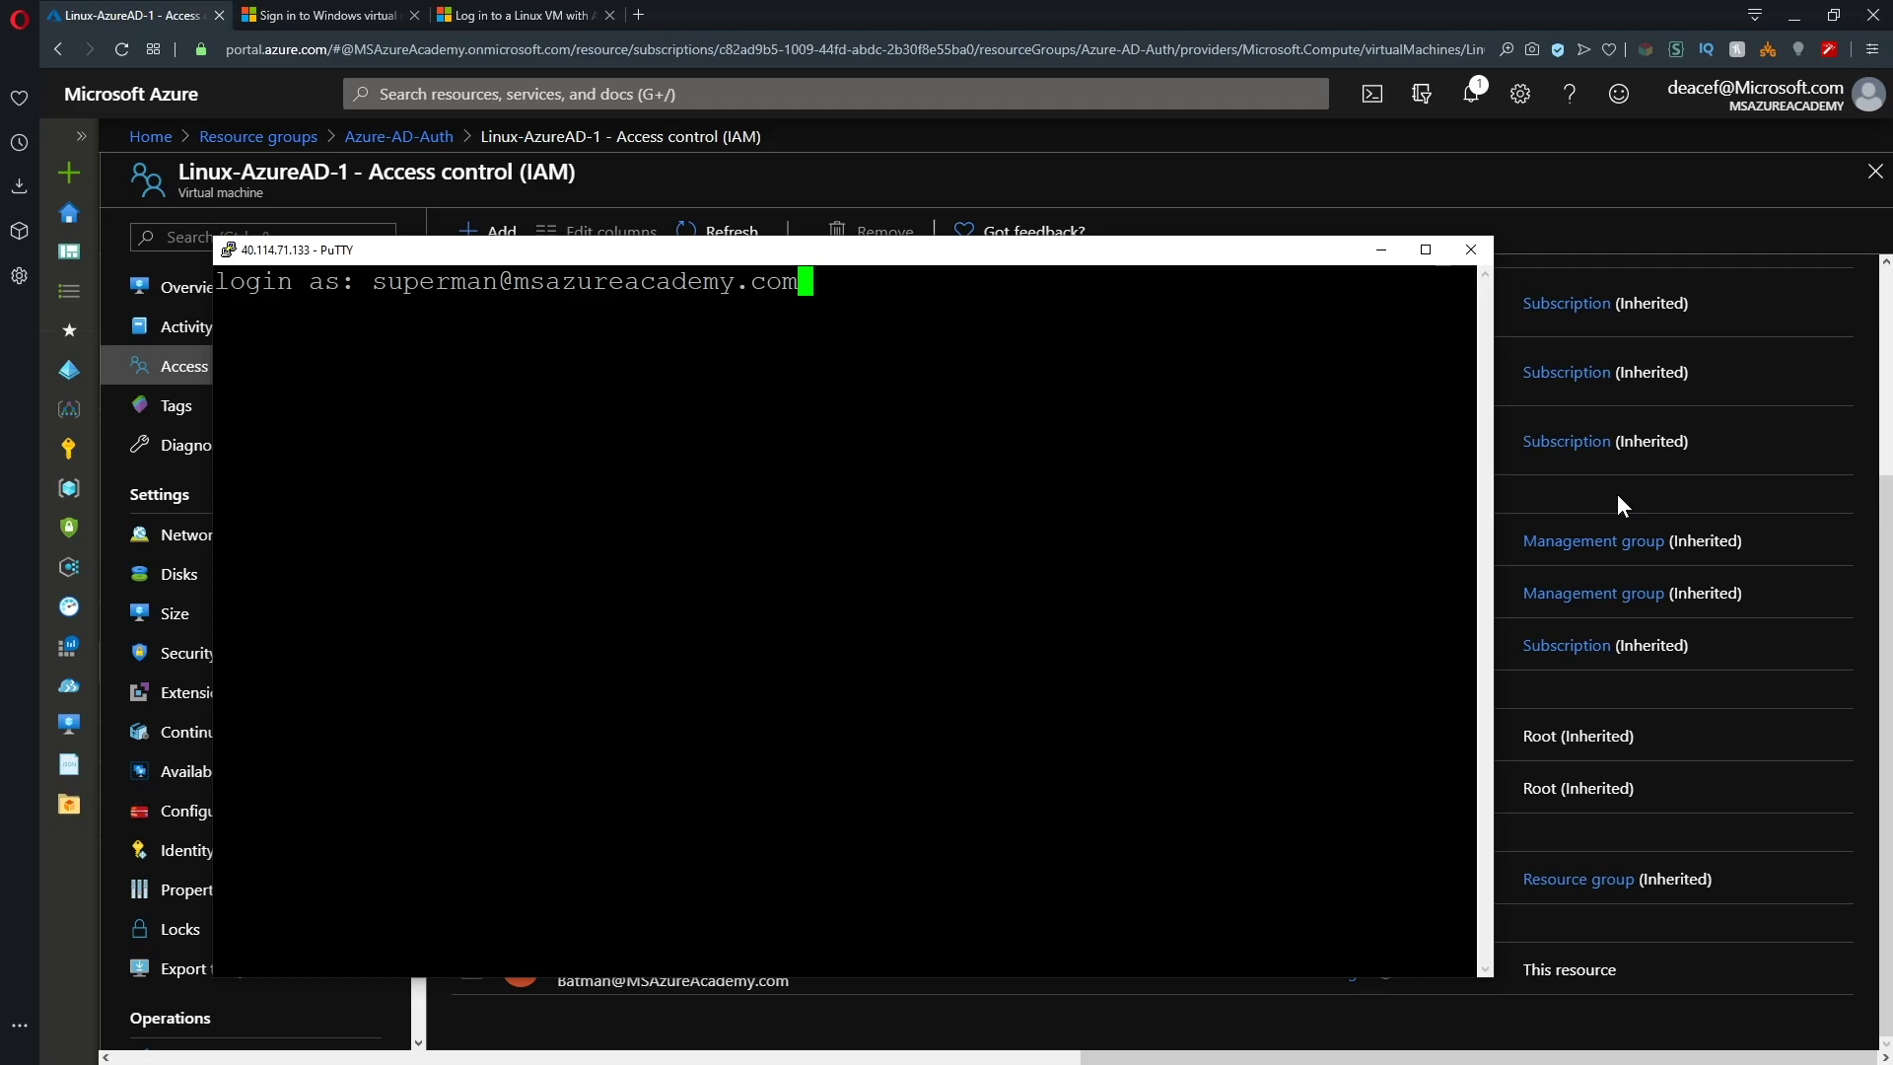
key("Return")
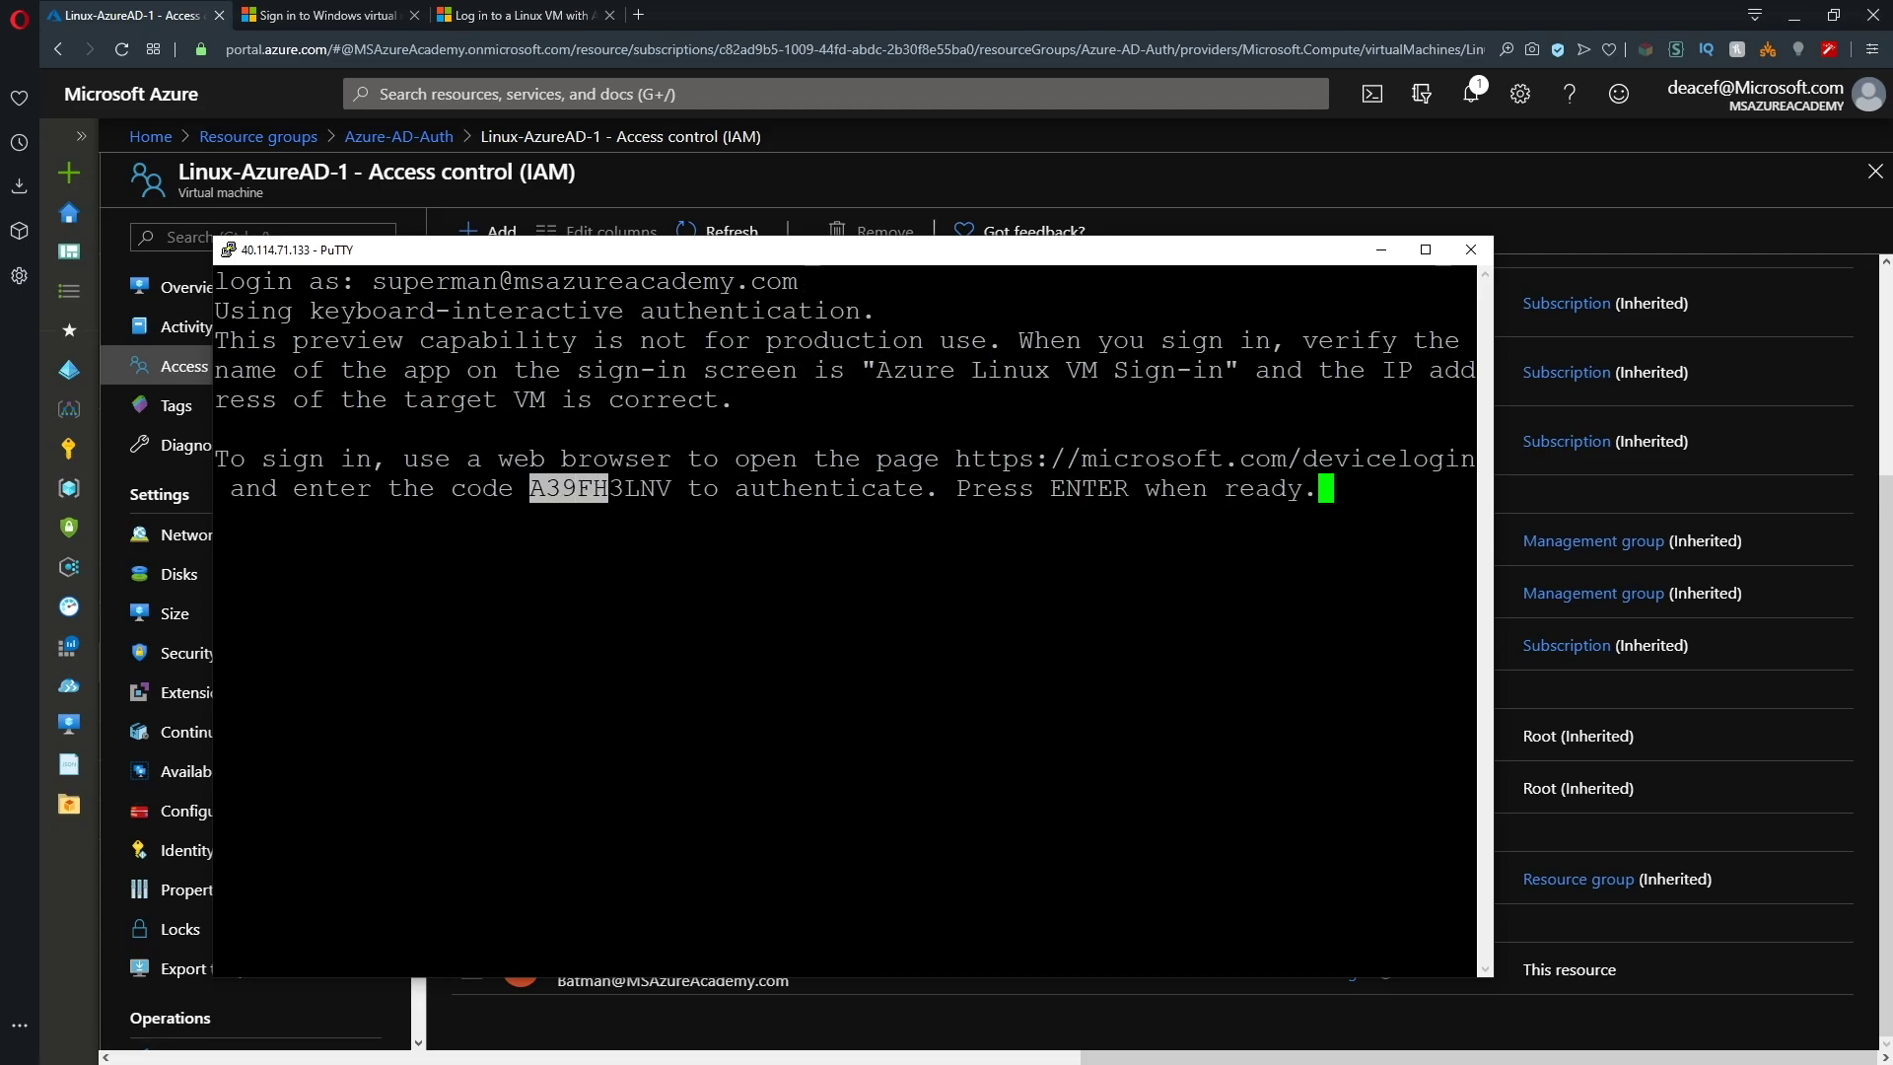
left_click_drag(531, 489, 672, 488)
key("Return")
left_click(601, 814)
left_click_drag(216, 548, 465, 547)
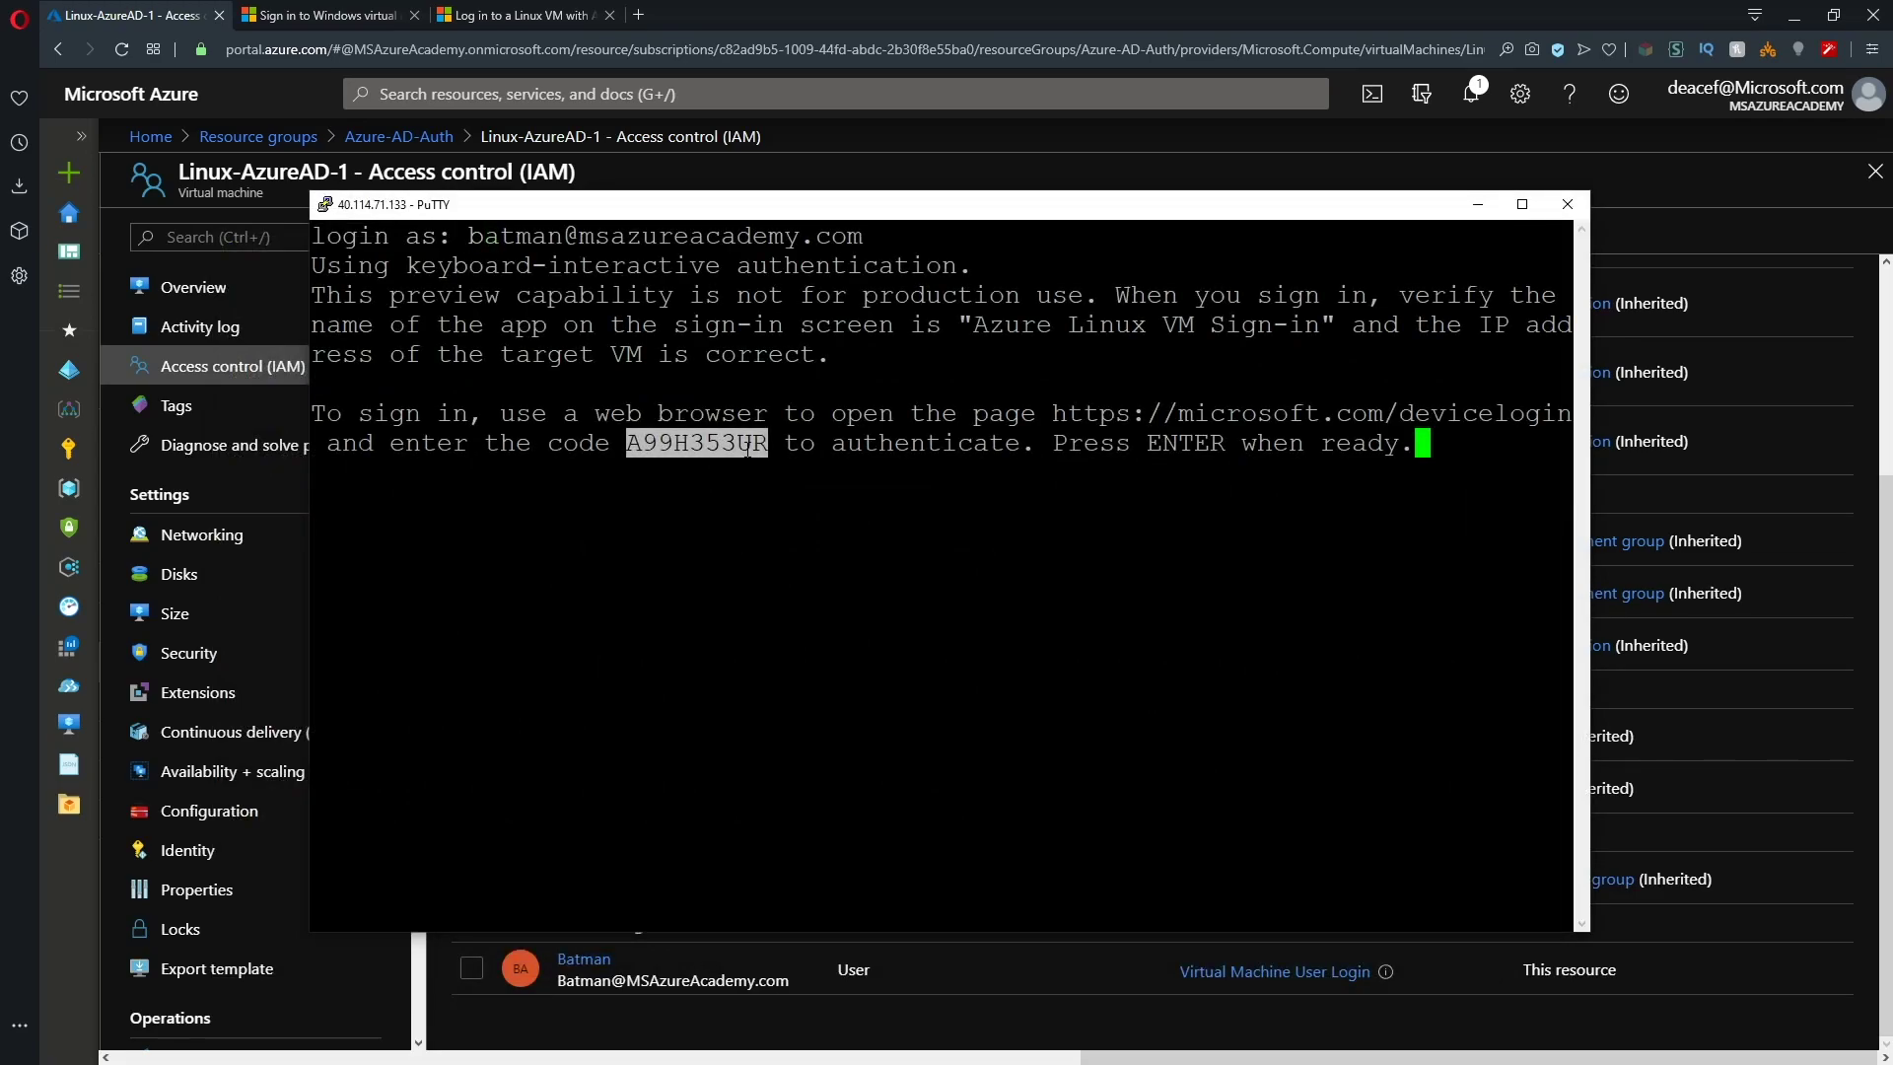
key("Return")
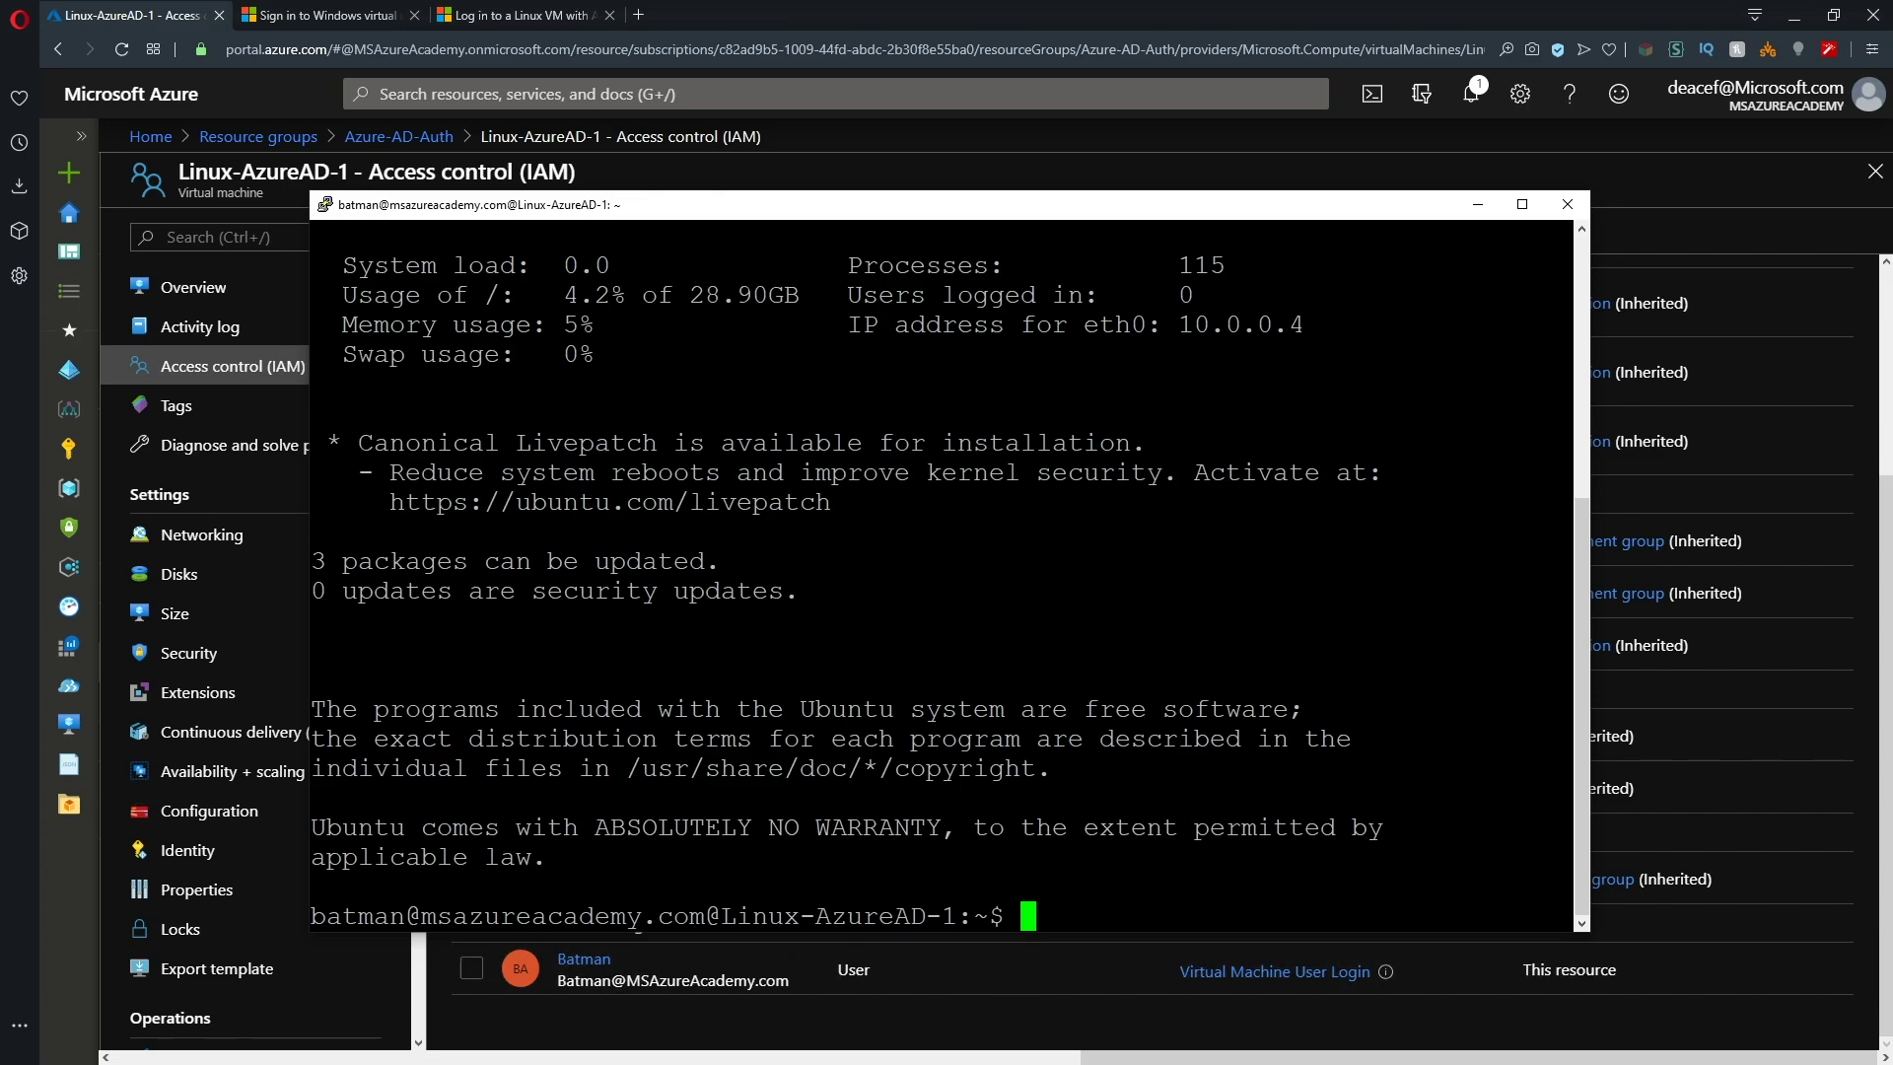
type("sudo -s")
key("Return")
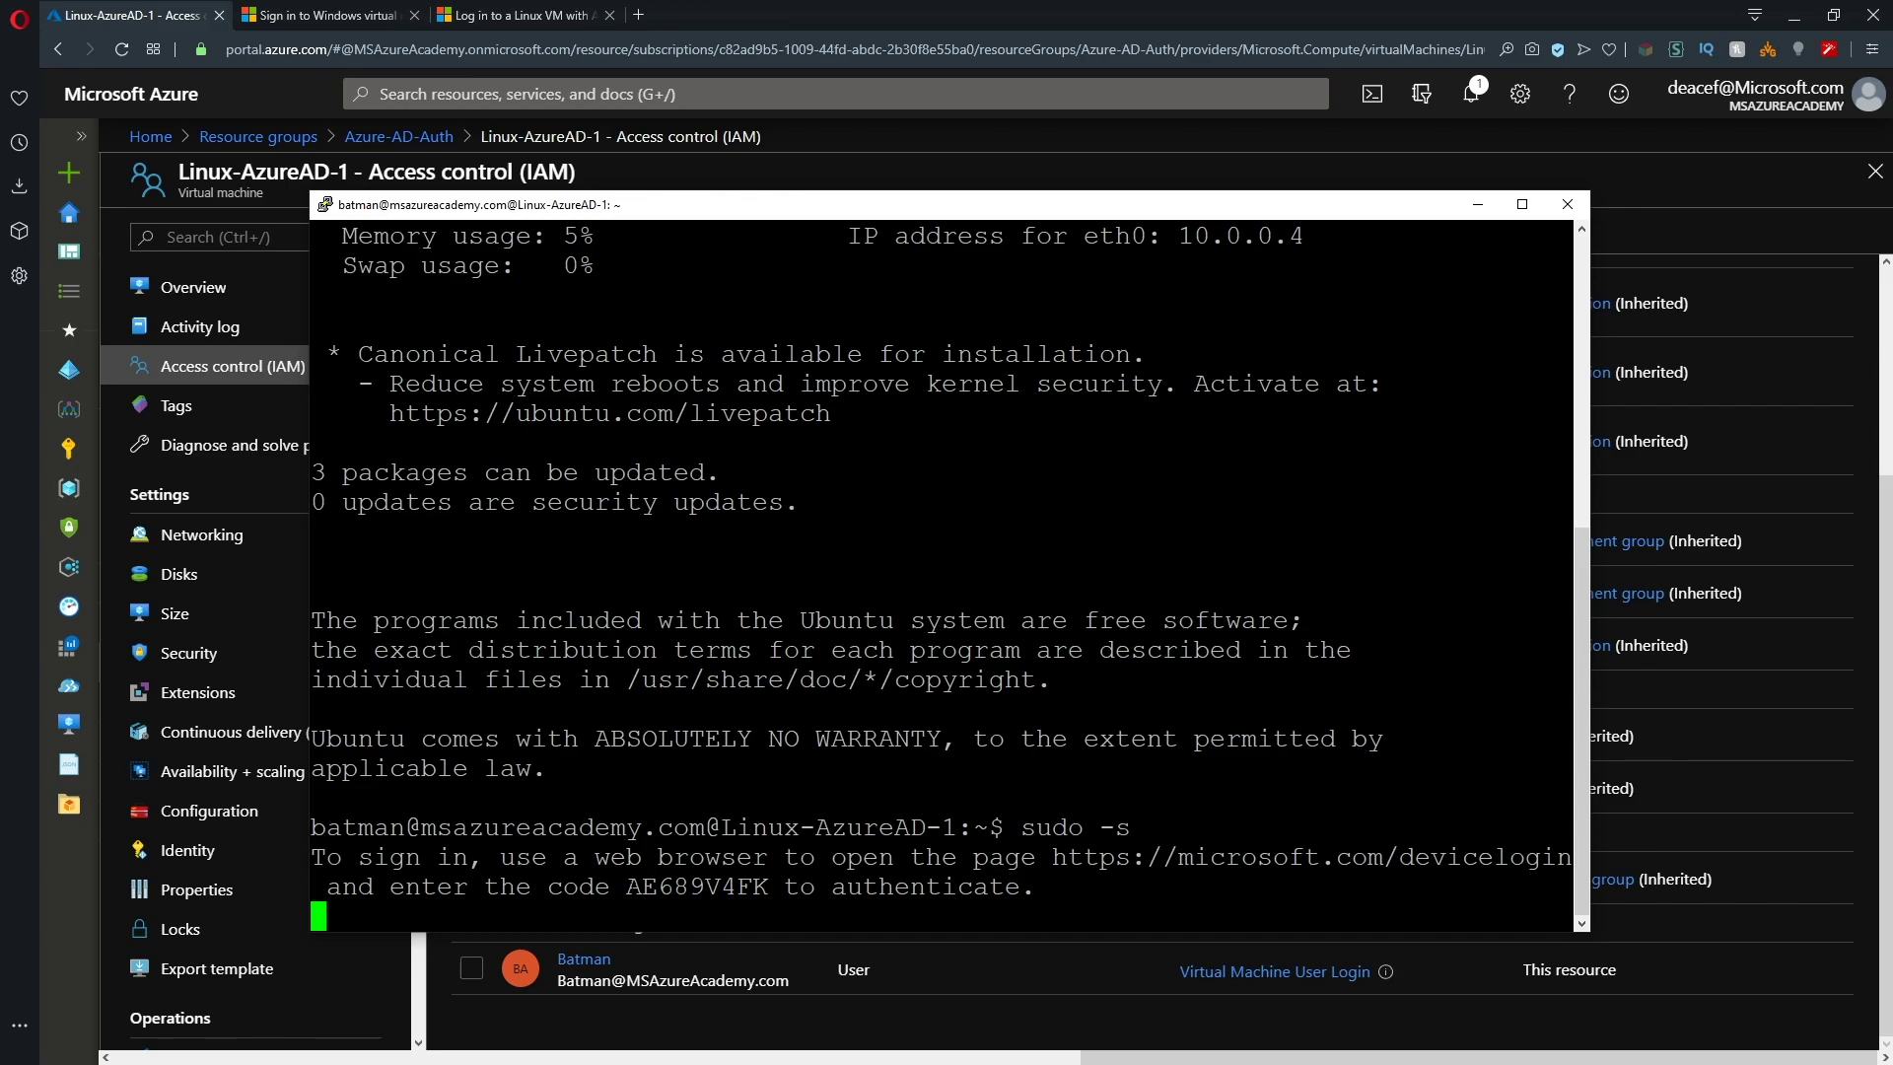
double_click(695, 886)
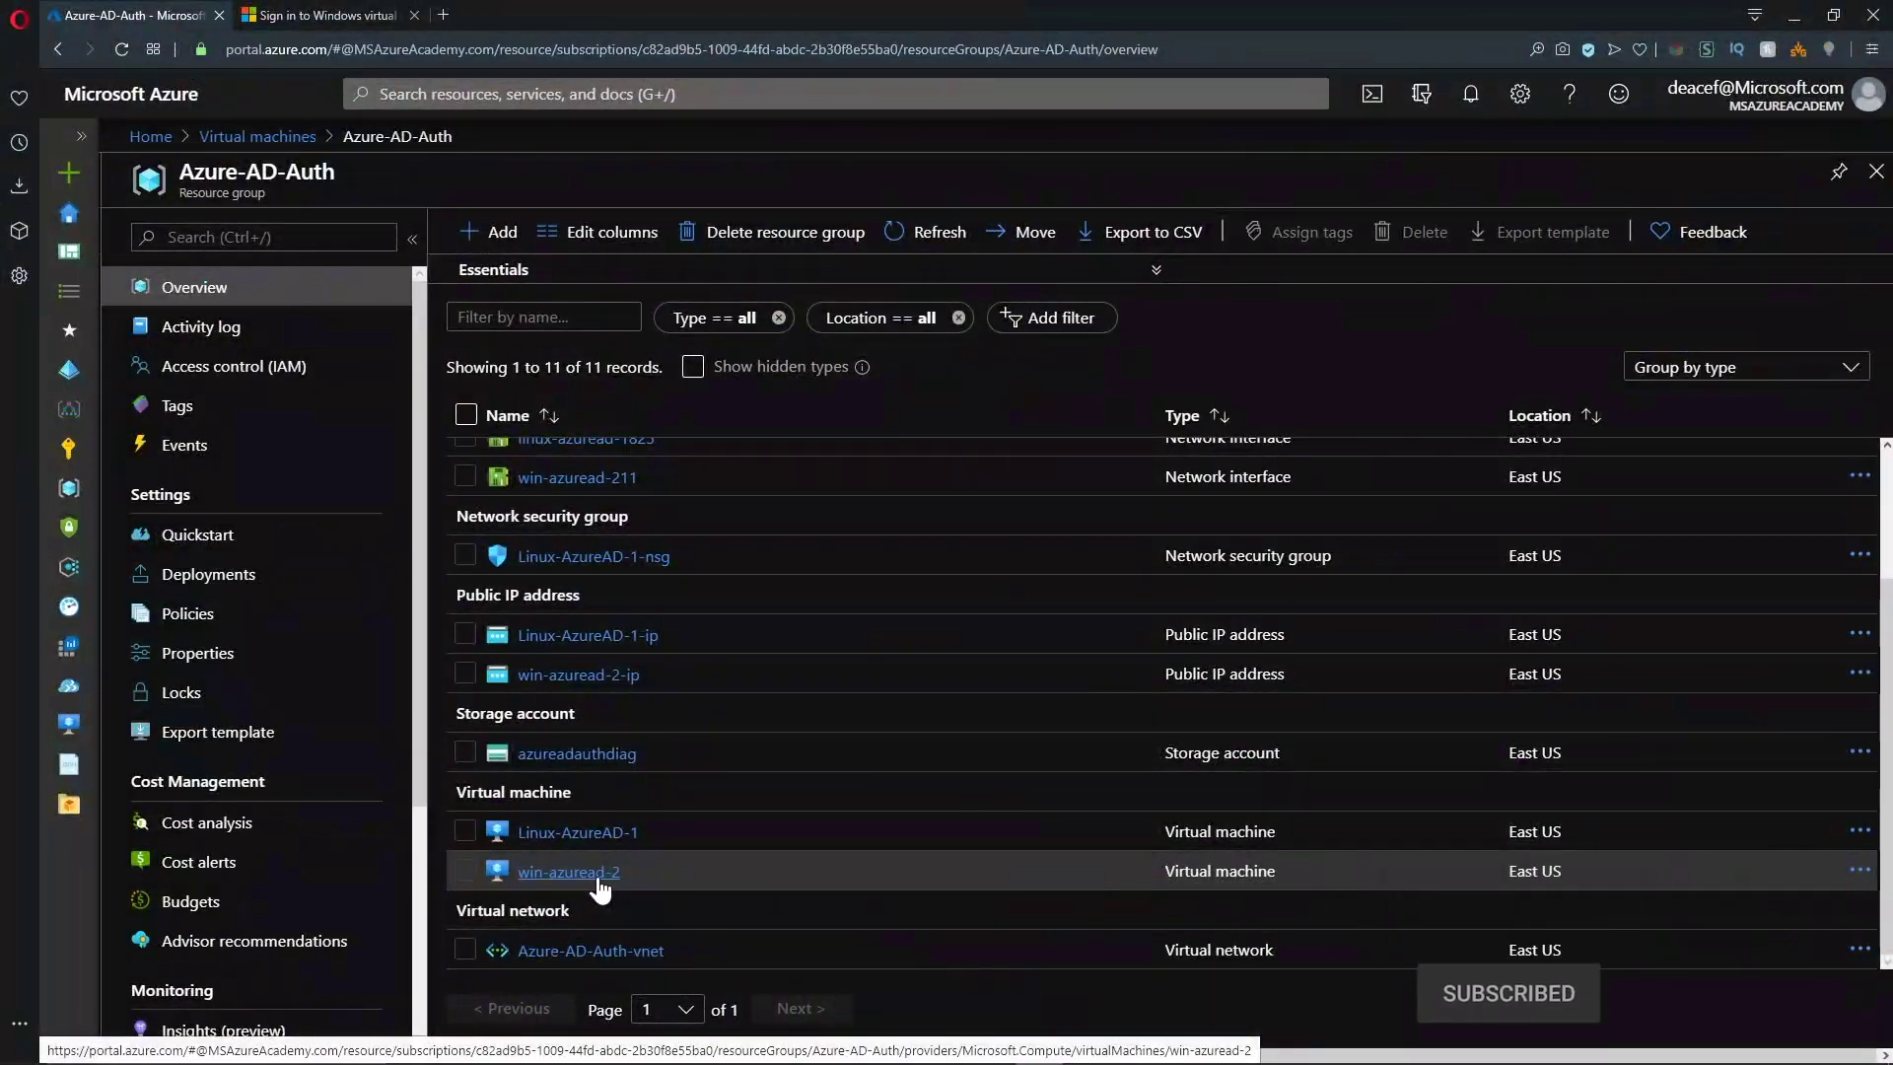
Step: Add a Windows Server 2019 Datacenter VM and turn on Azure AD credential login under Management
left_click(489, 231)
left_click(550, 352)
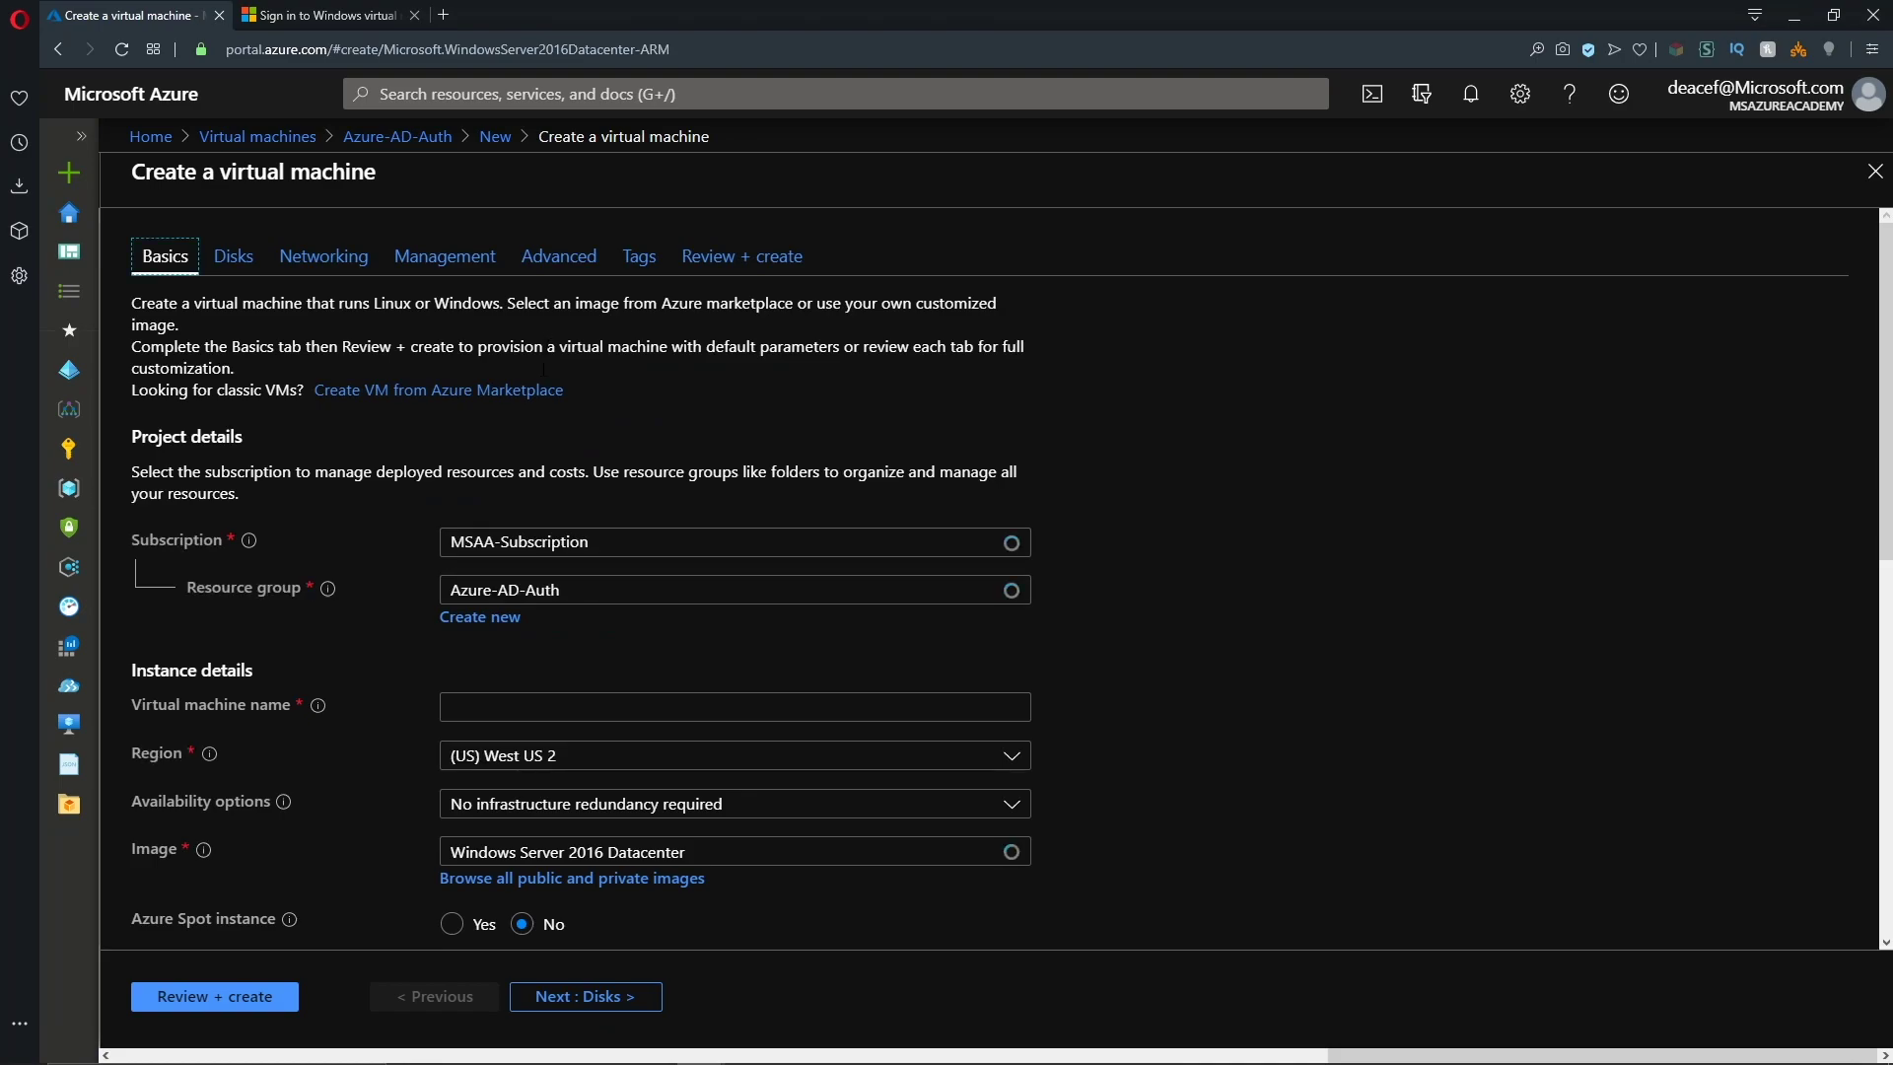
left_click(710, 854)
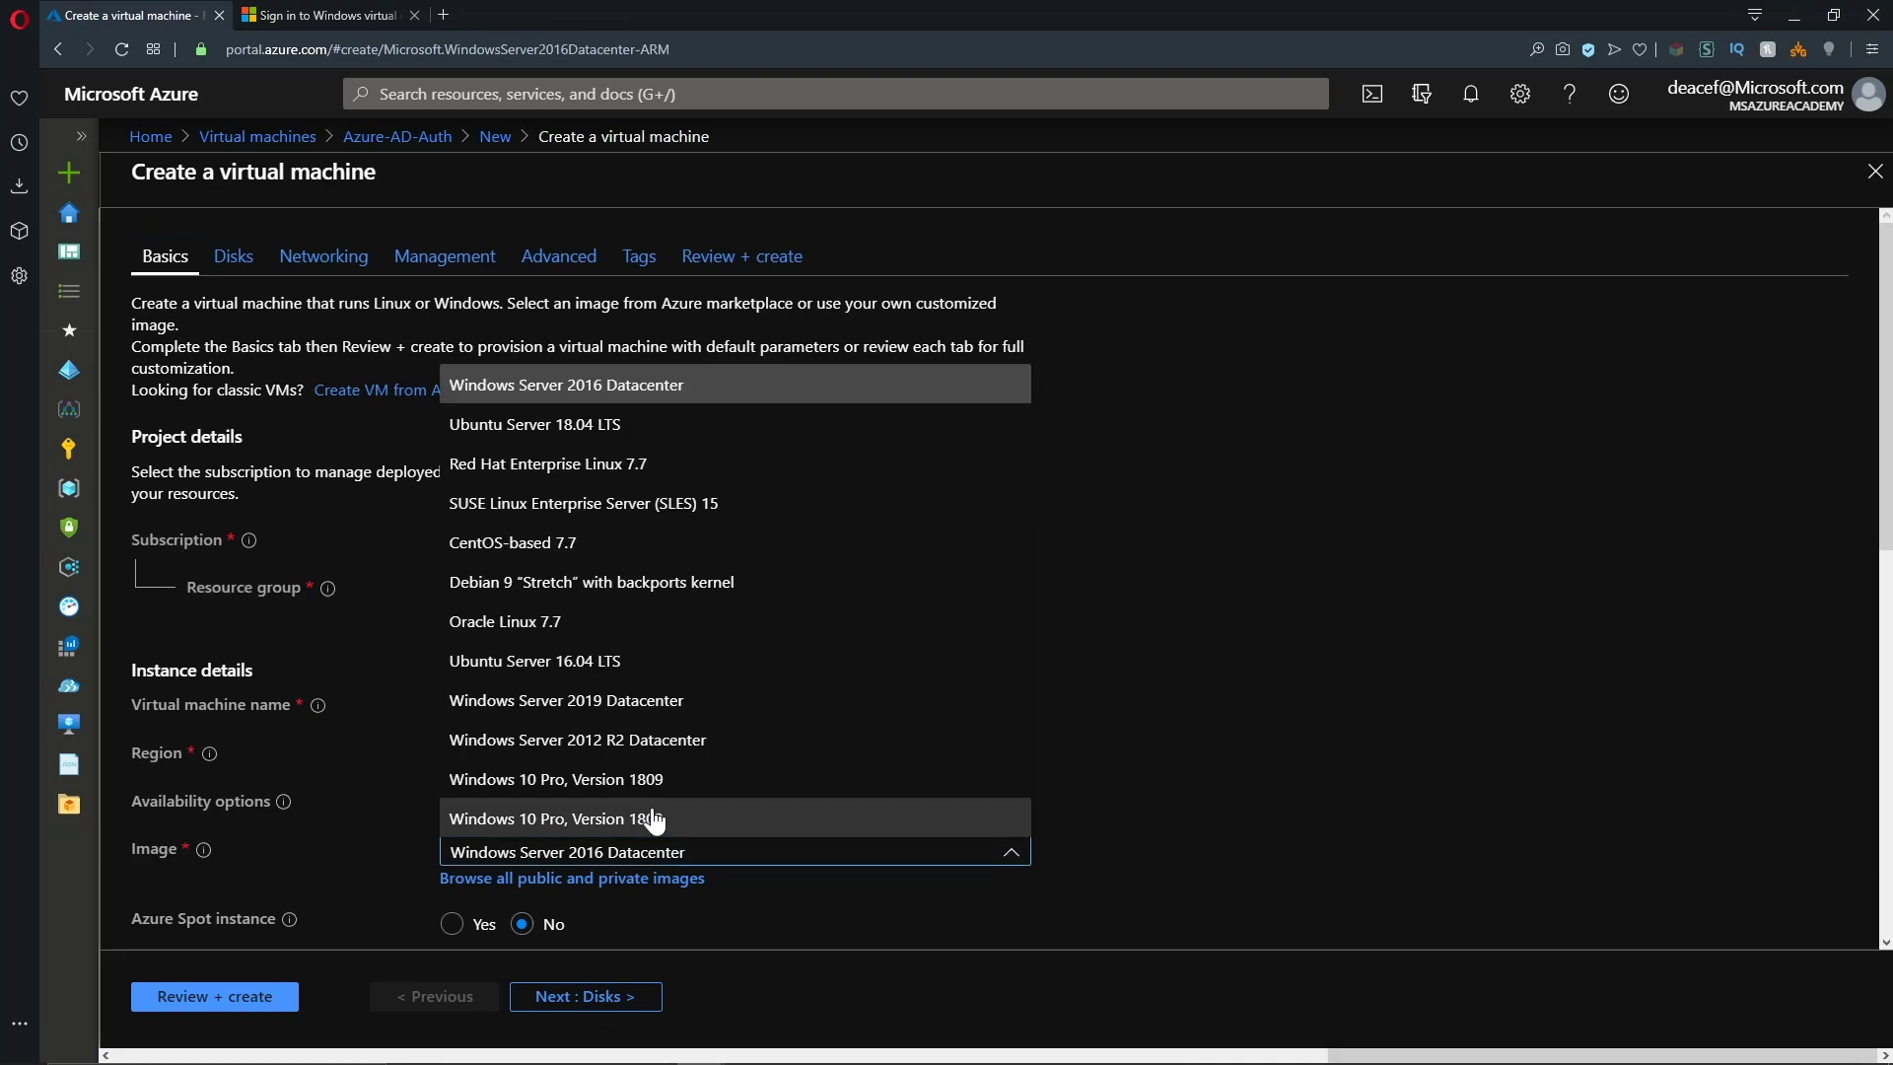
left_click(609, 701)
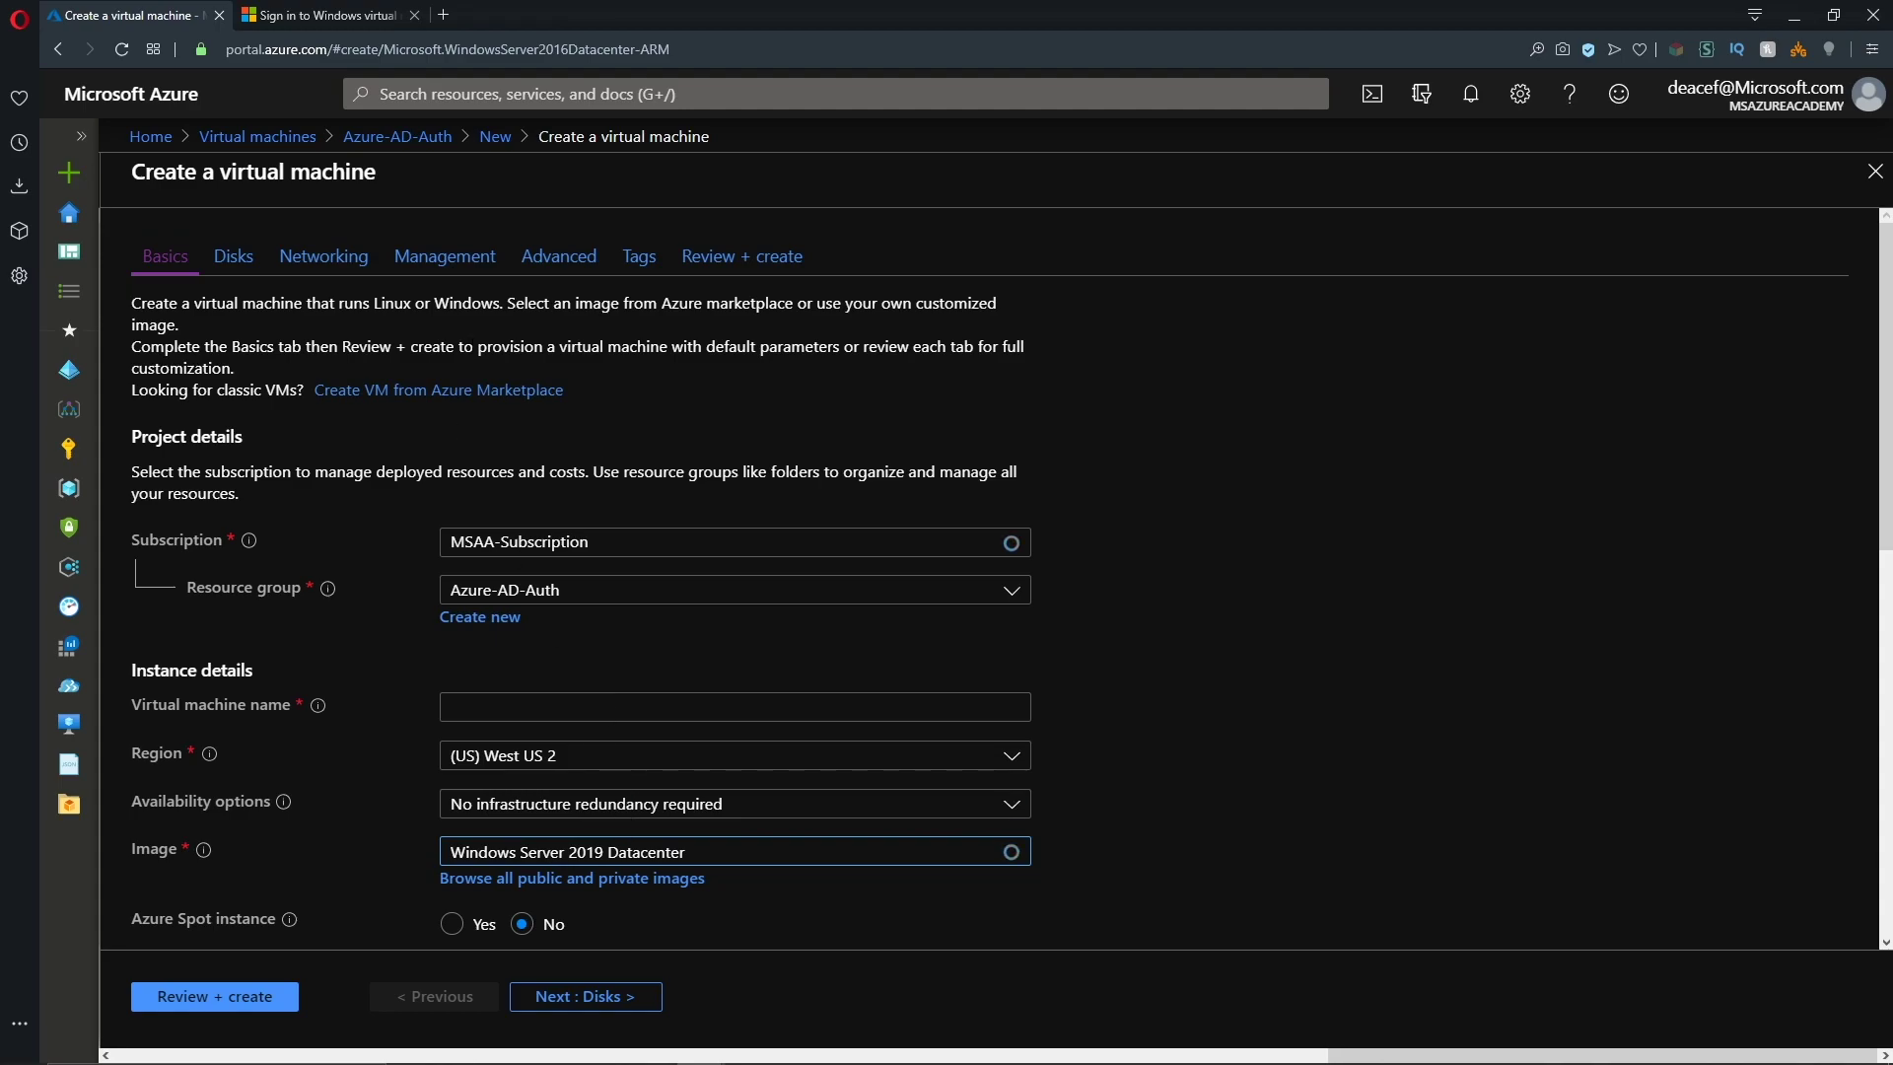
left_click(445, 256)
scroll(601, 500, "down", 3)
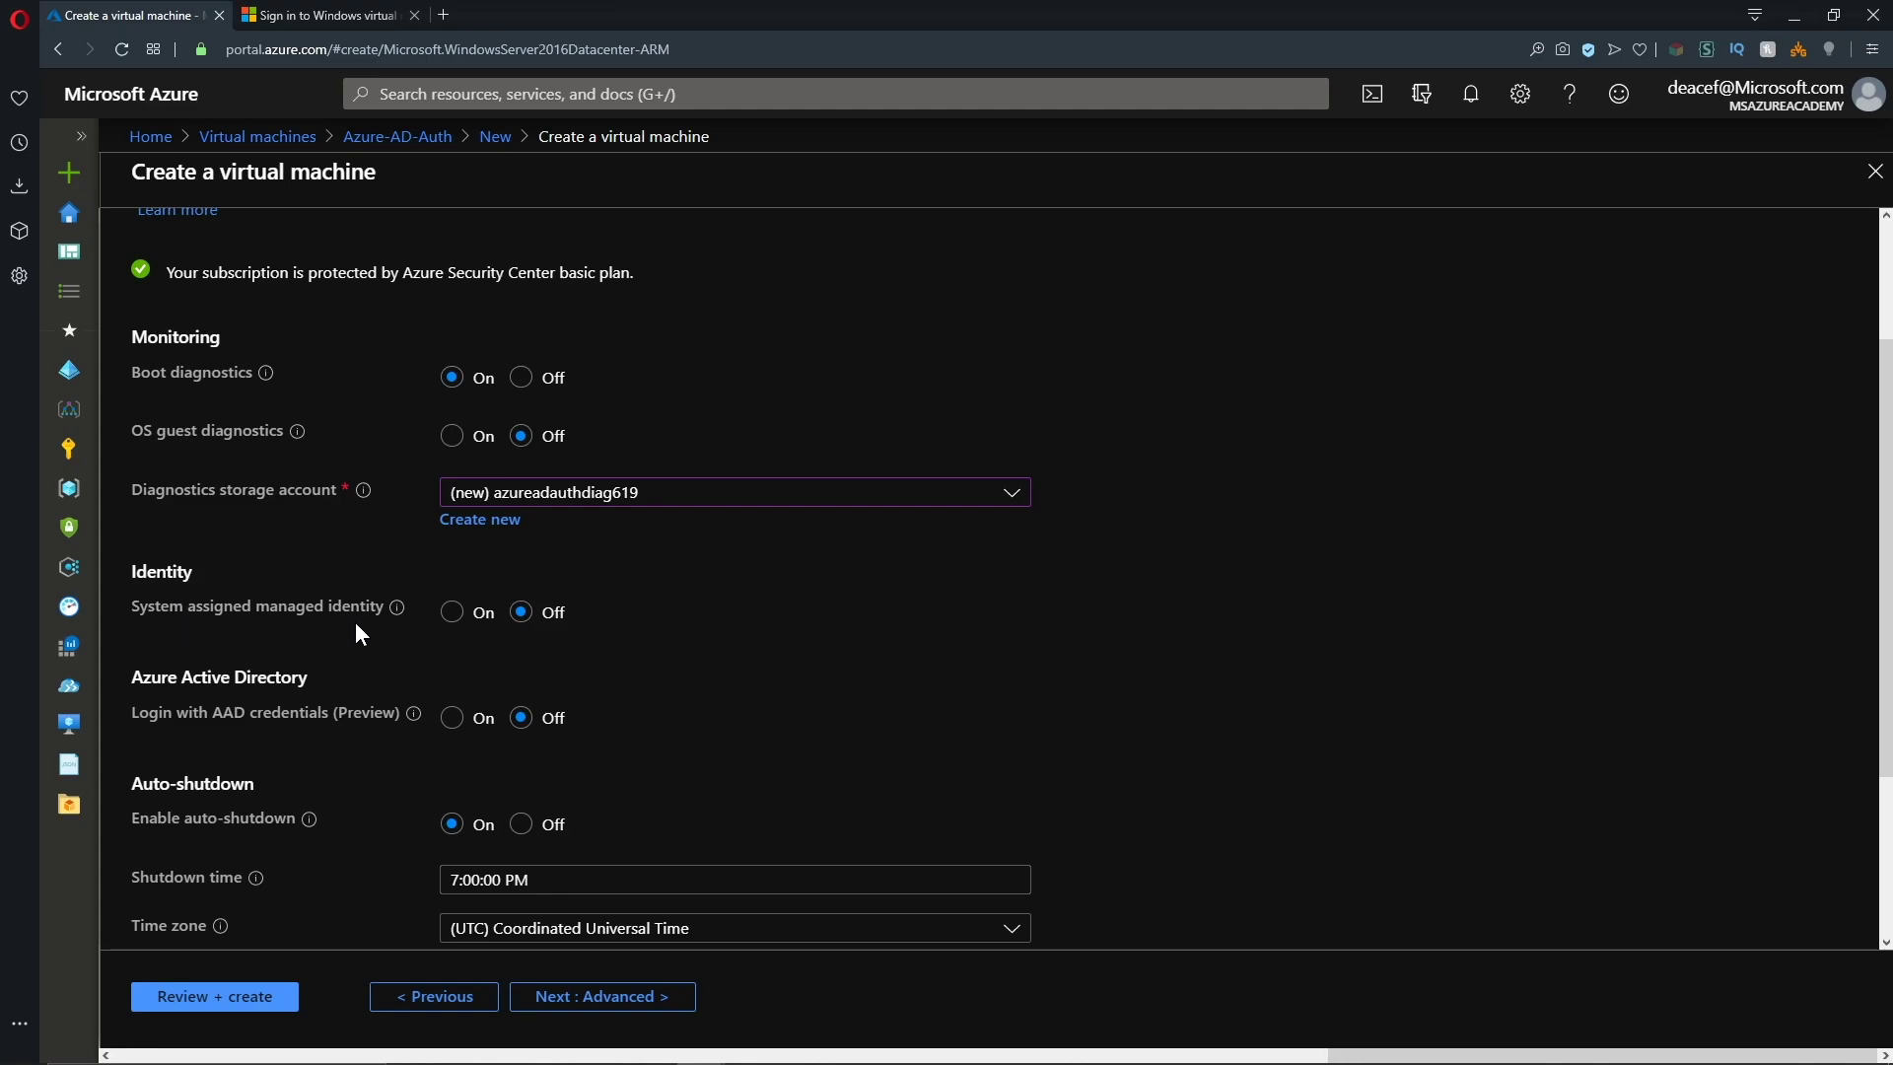
left_click(451, 717)
Step: Check that win-azuread-2 is listed under Azure Active Directory Devices
left_click(68, 370)
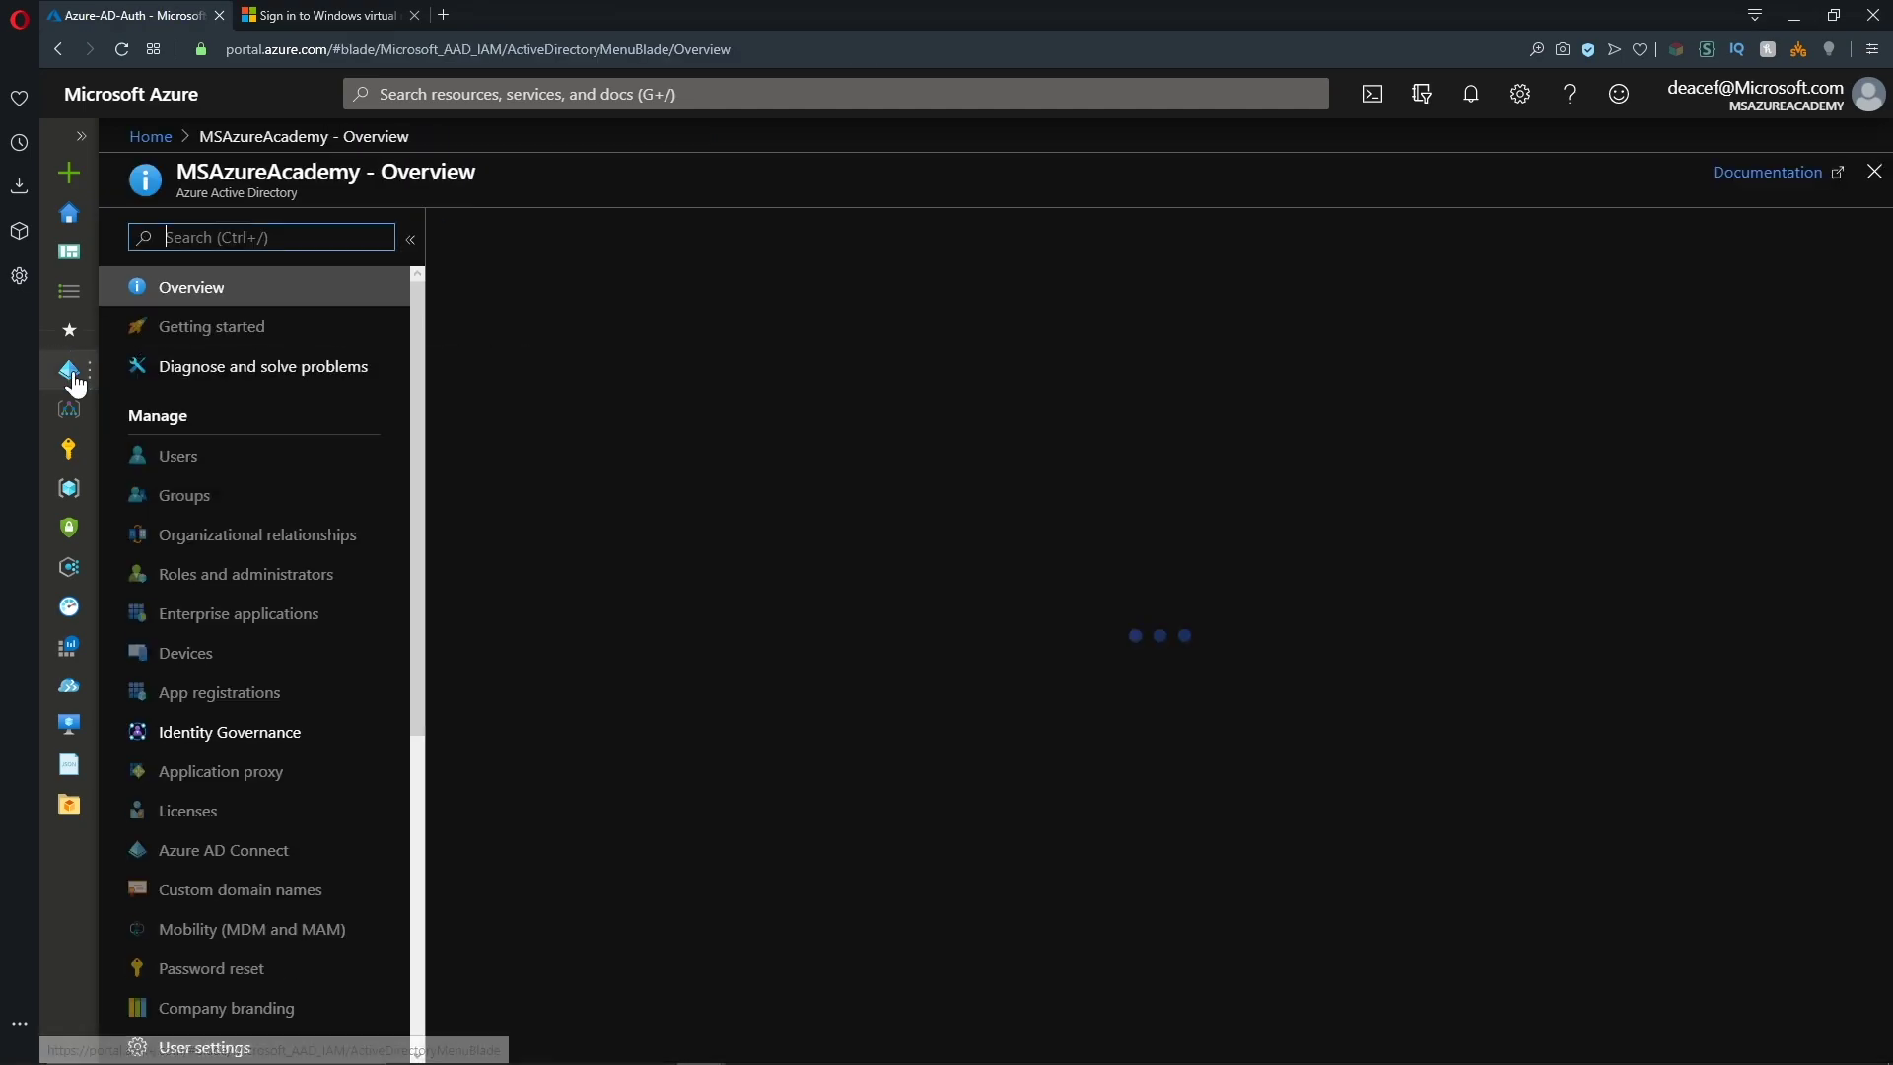
left_click(186, 652)
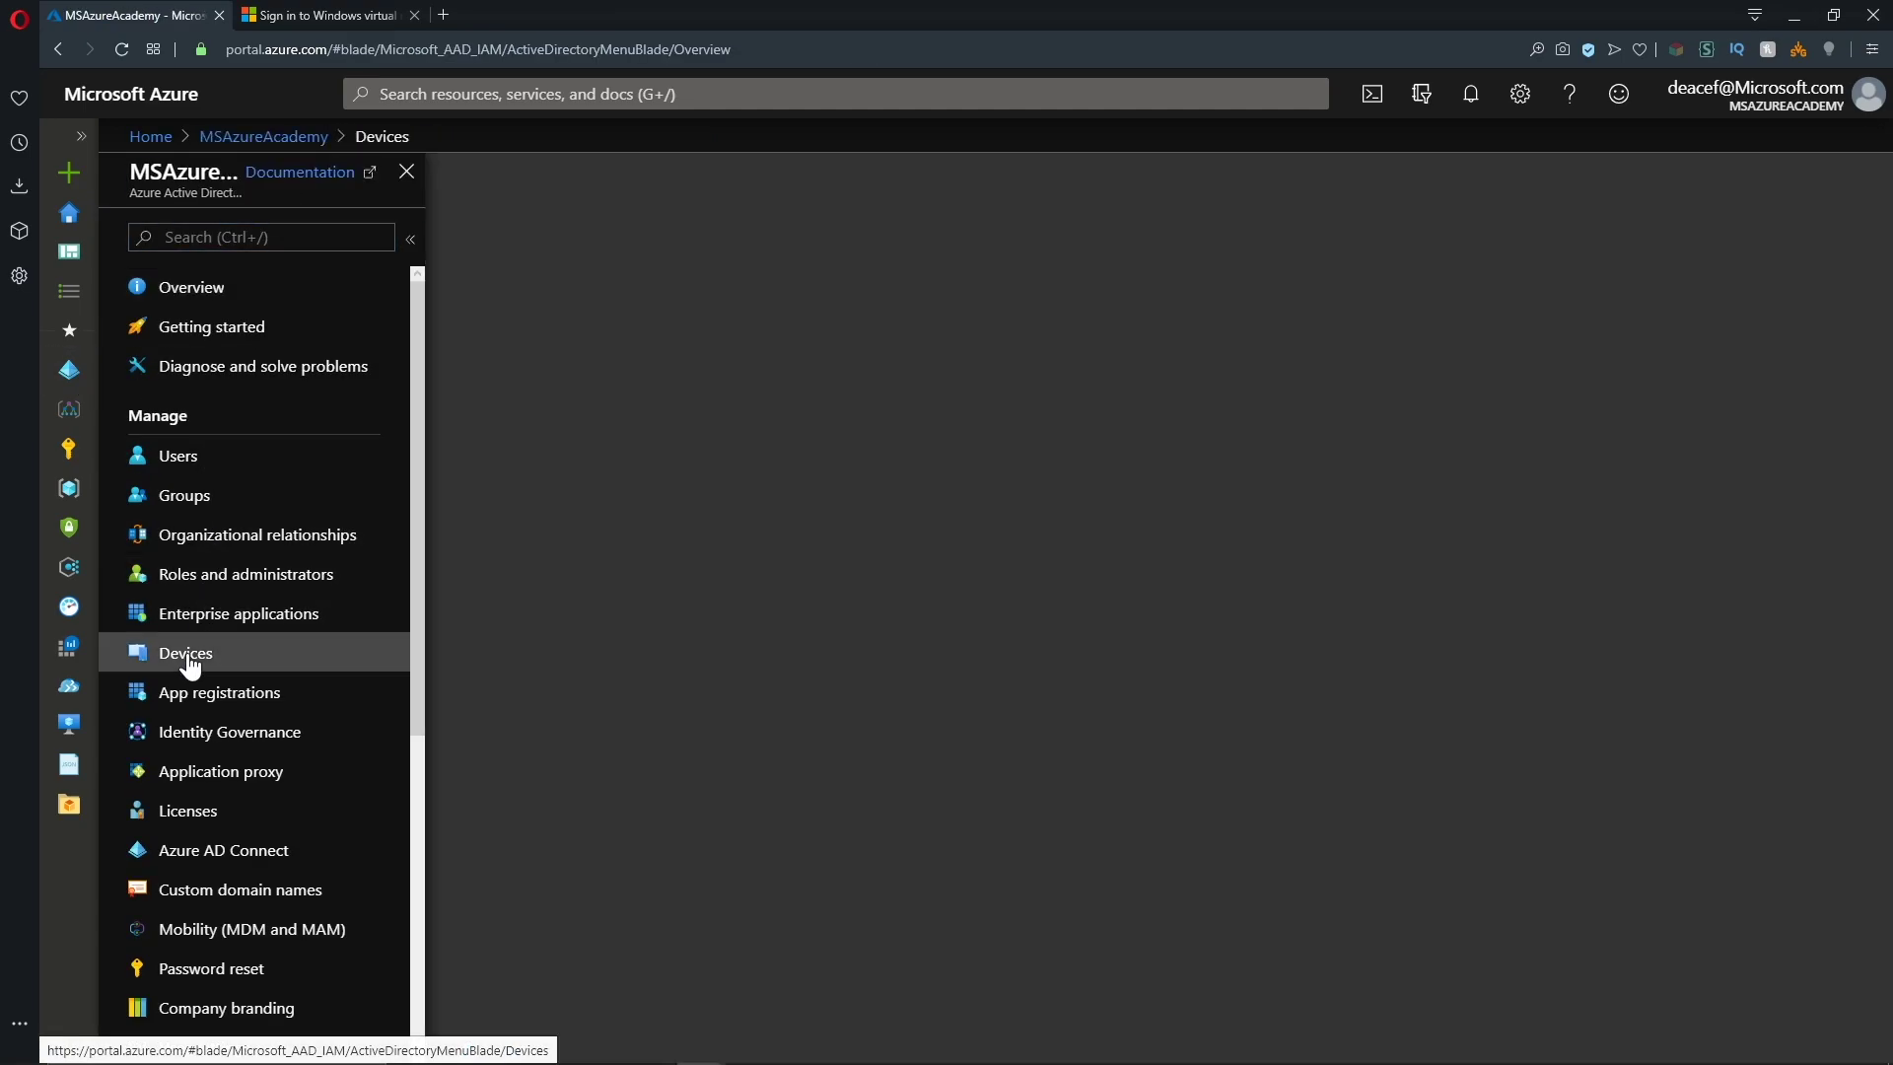
left_click(476, 584)
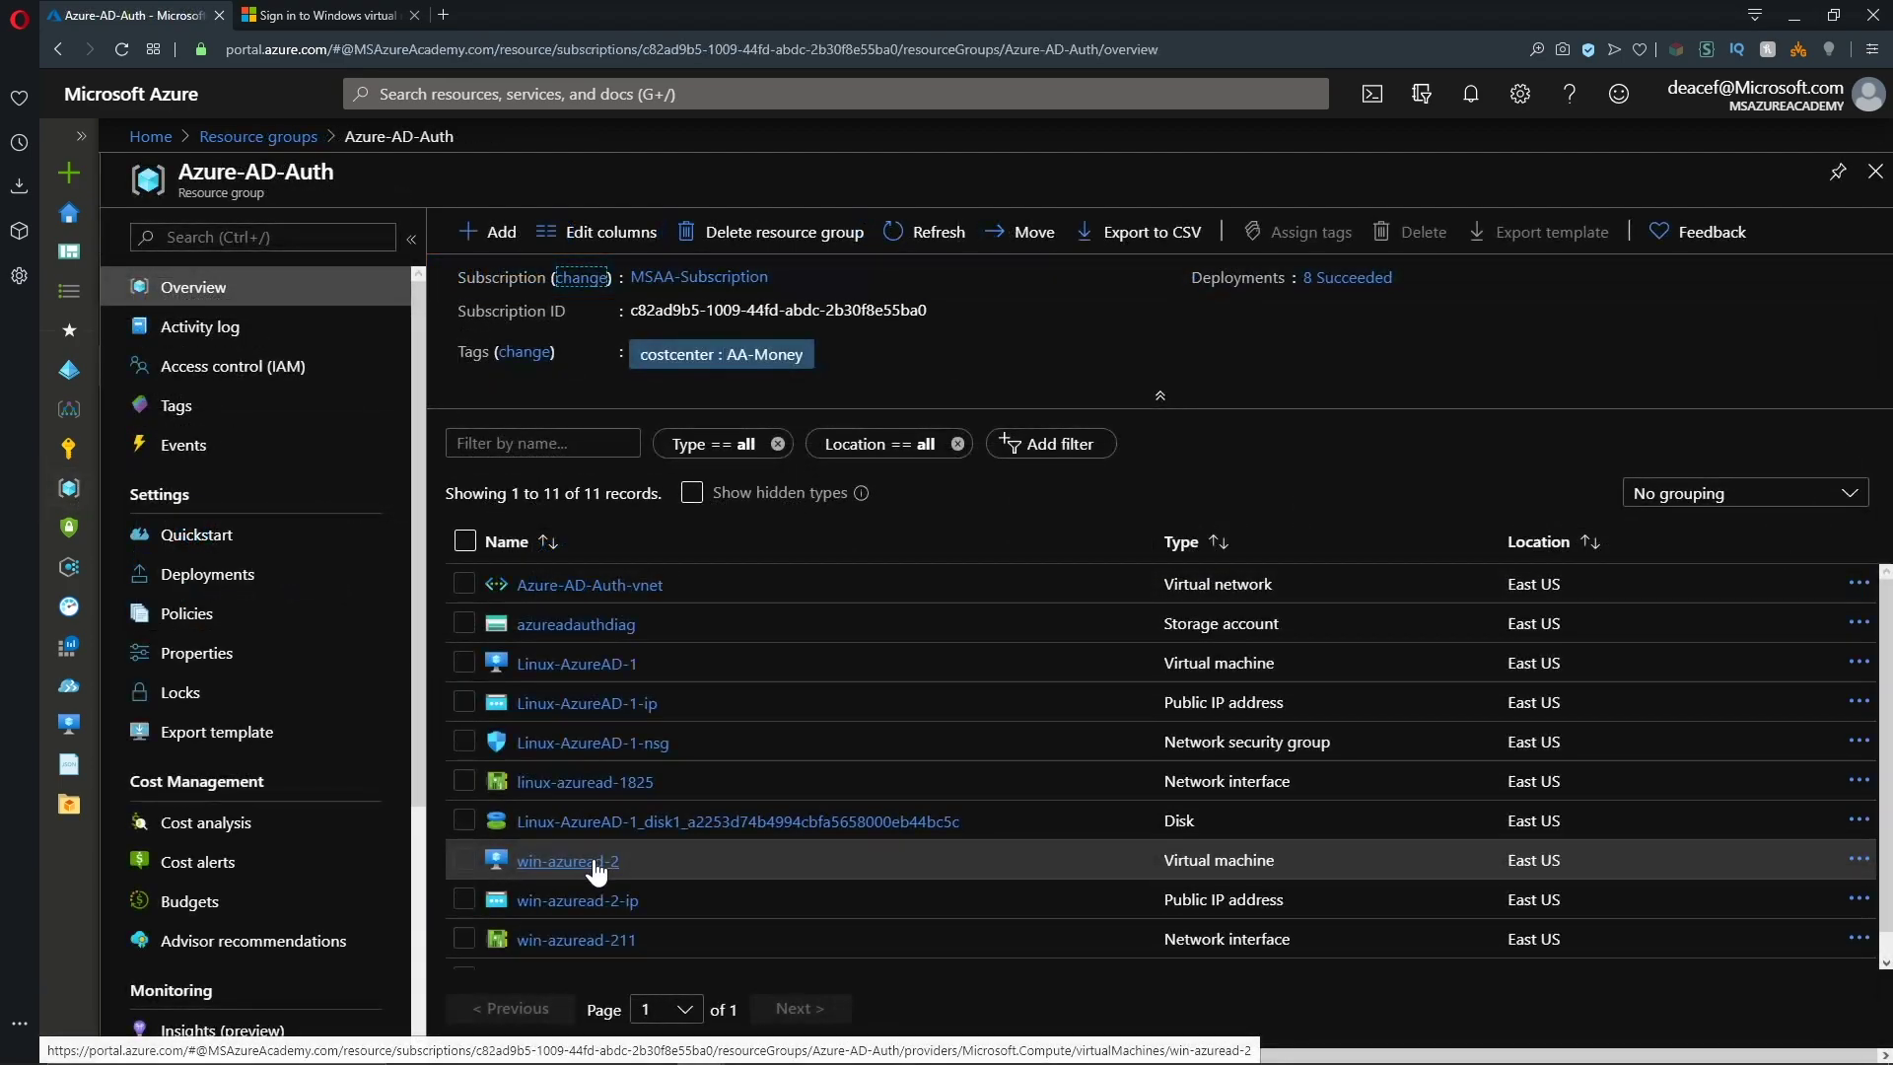
Step: Download and open the RDP file for the win-azuread-2 VM
left_click(588, 865)
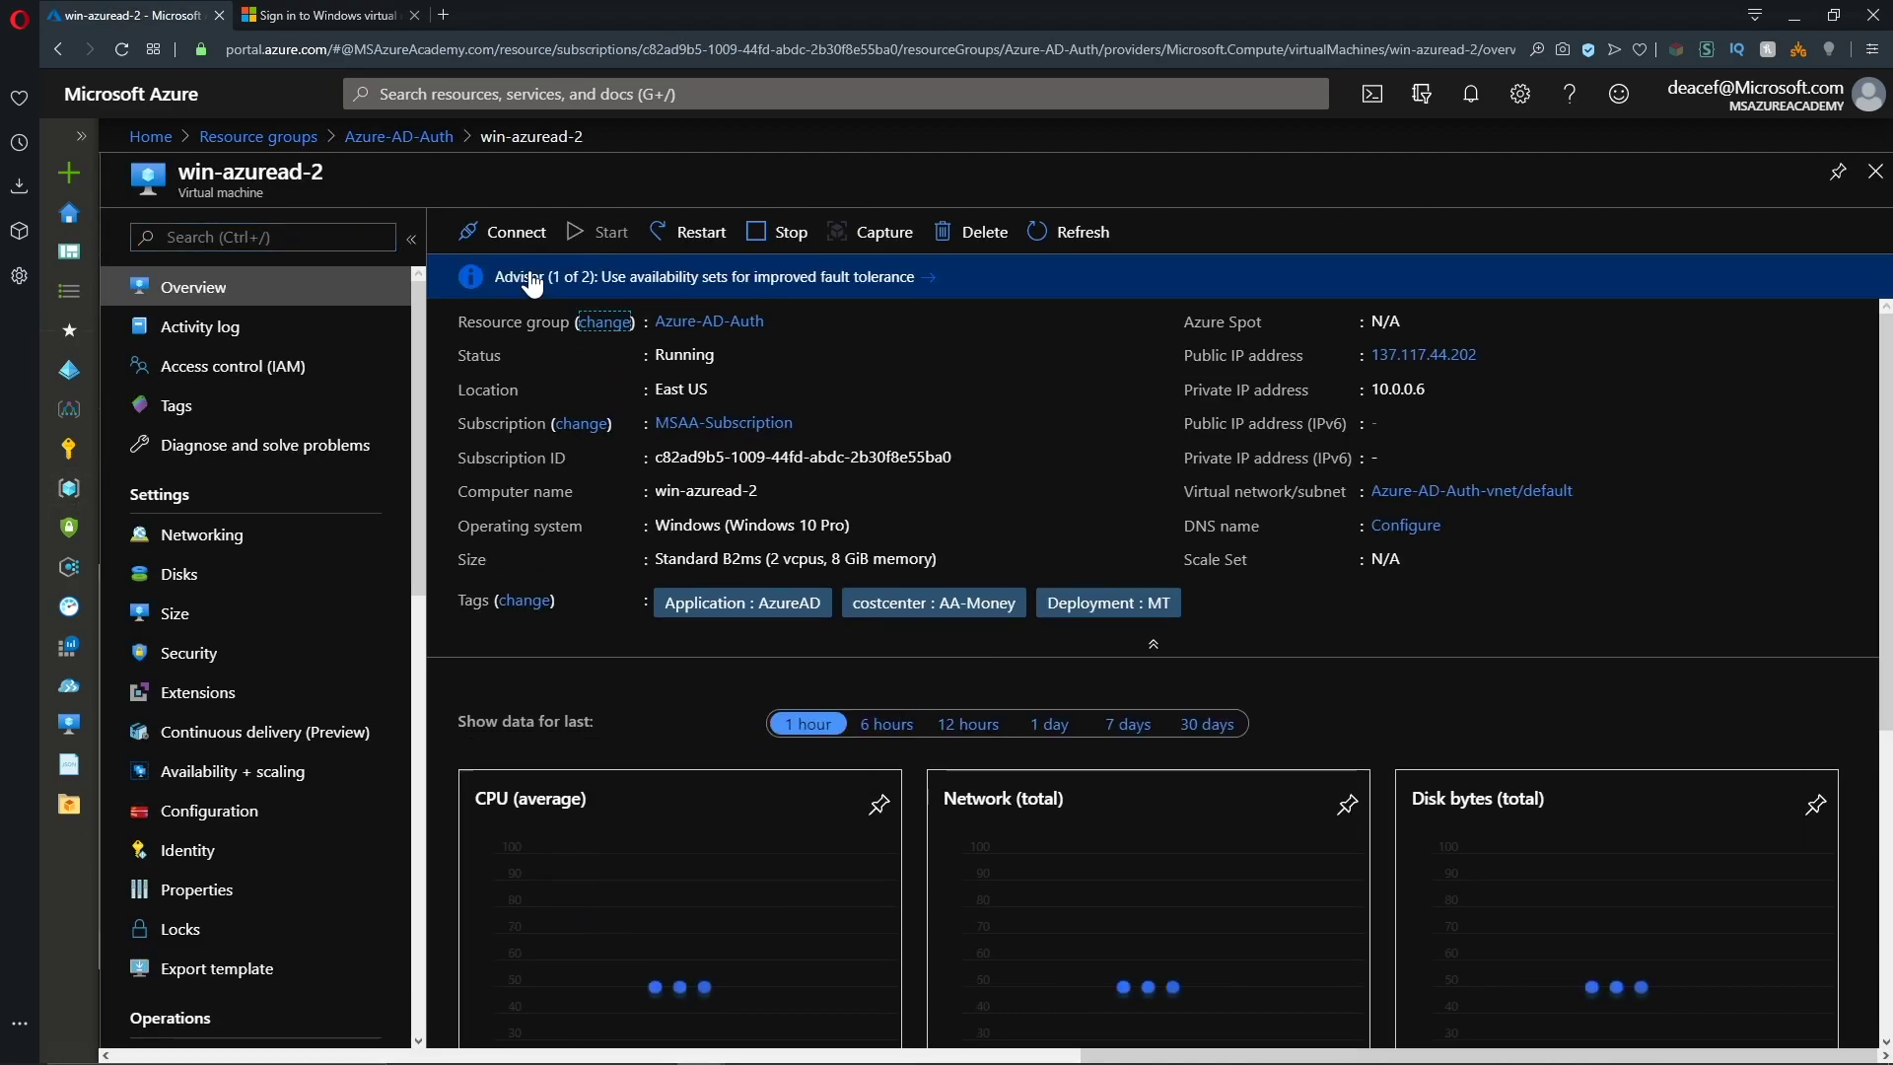
left_click(495, 233)
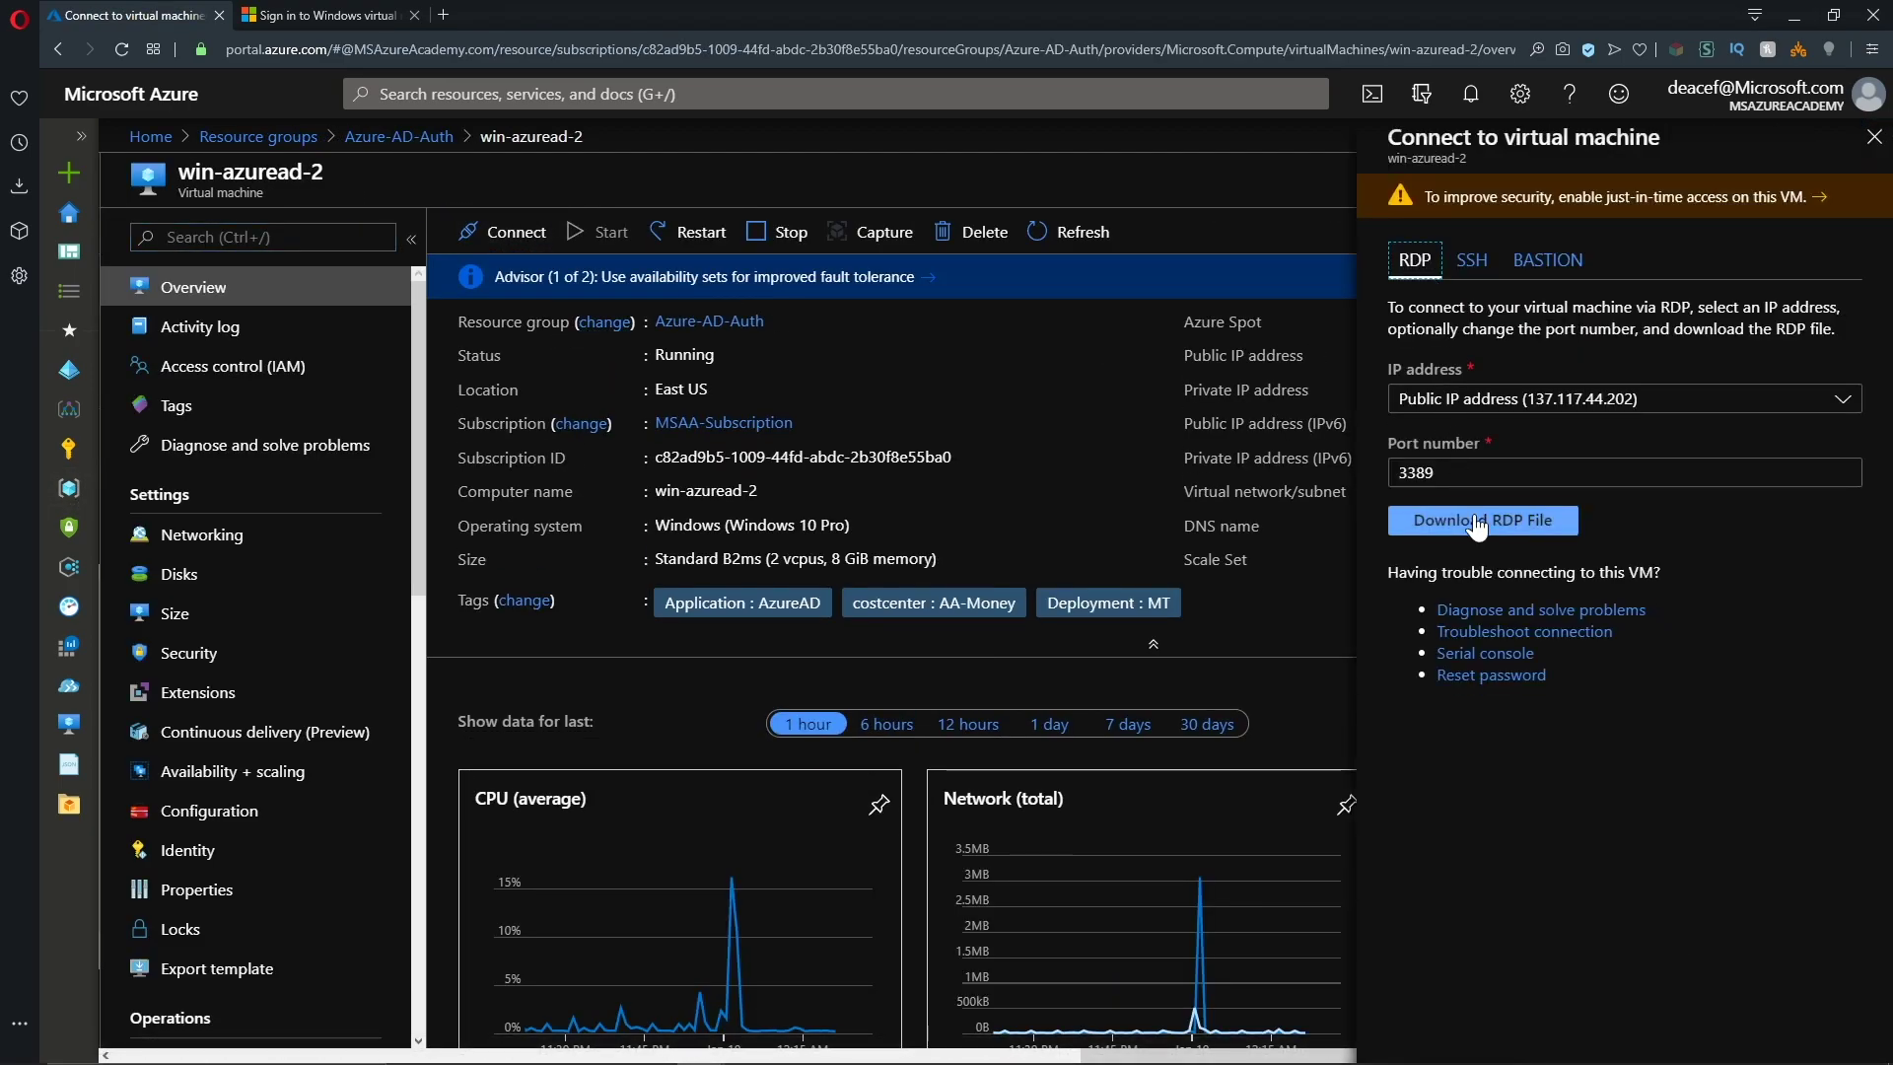
left_click(1479, 520)
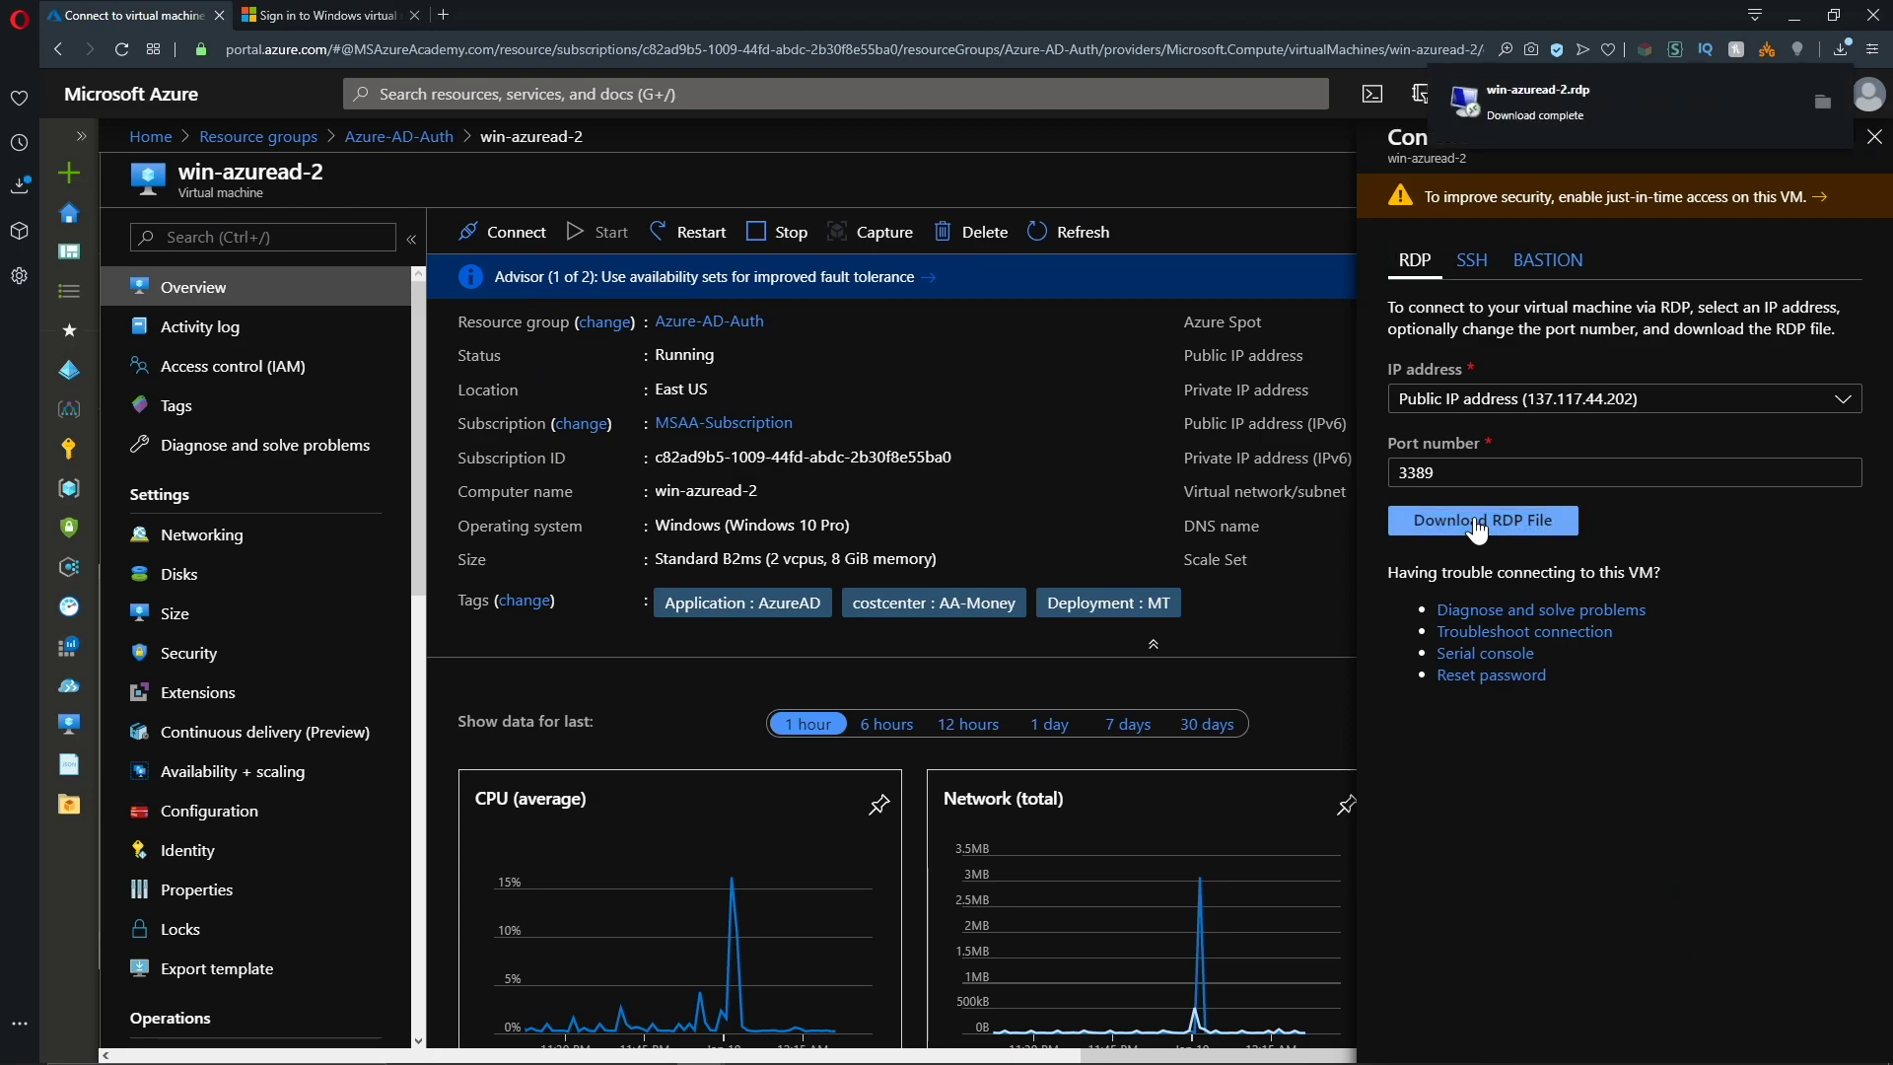
left_click(1466, 94)
Step: Try an RDP sign-in to win-azuread-2 with a different Azure AD admin account, then switch away
left_click(1081, 646)
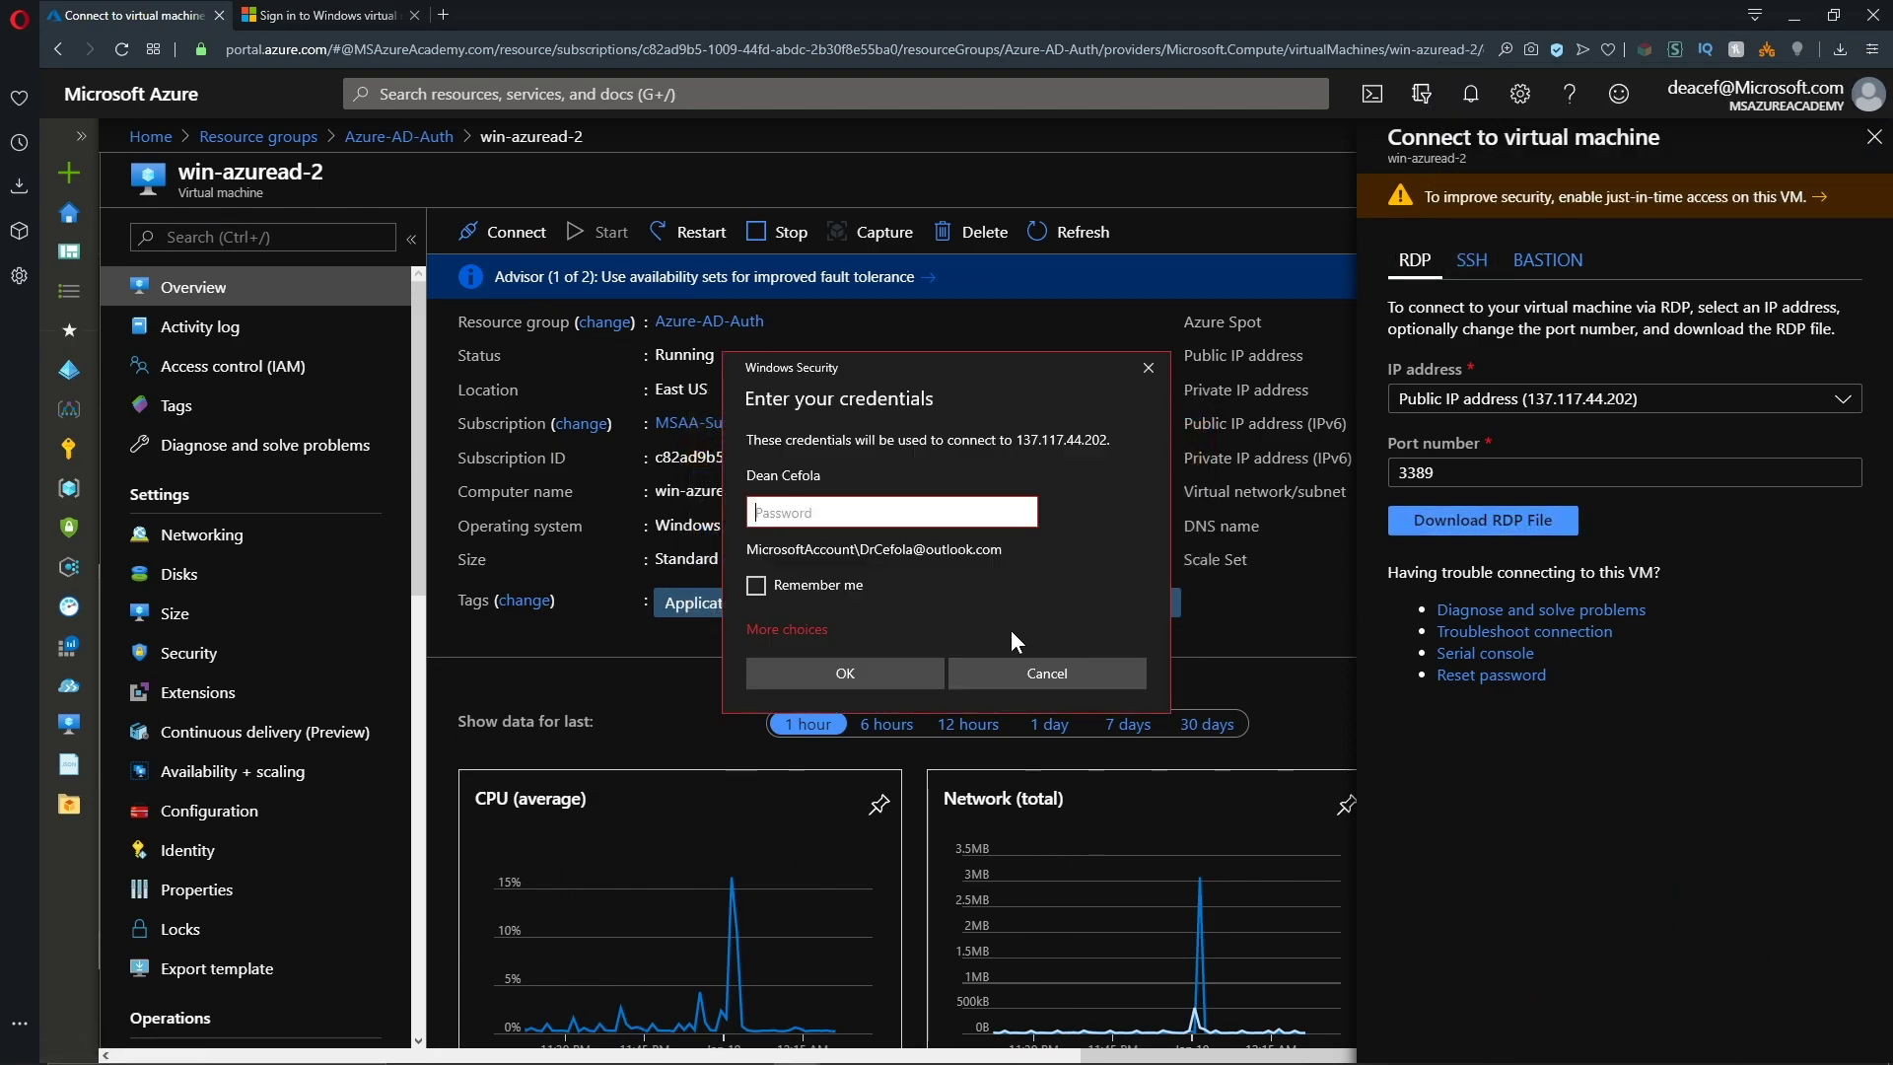
left_click(787, 628)
left_click(882, 729)
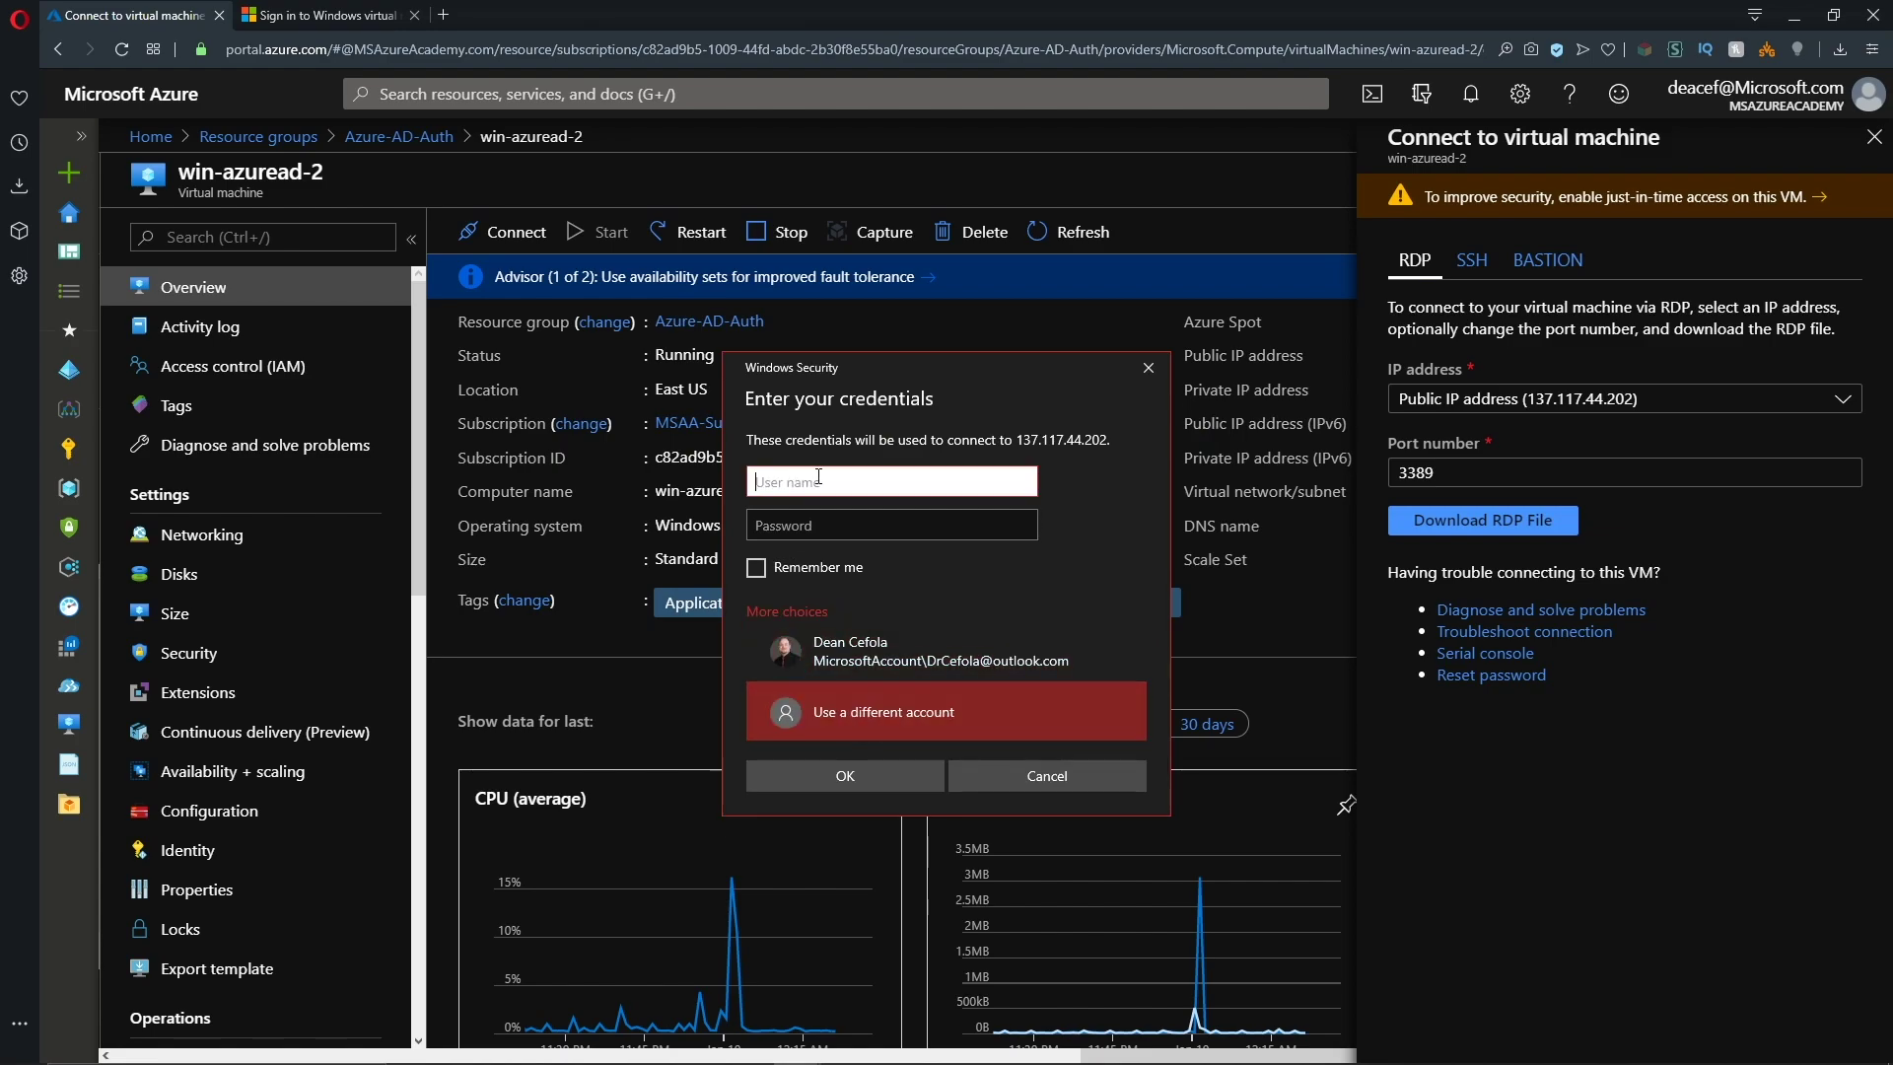
left_click(892, 525)
type("password")
left_click(845, 775)
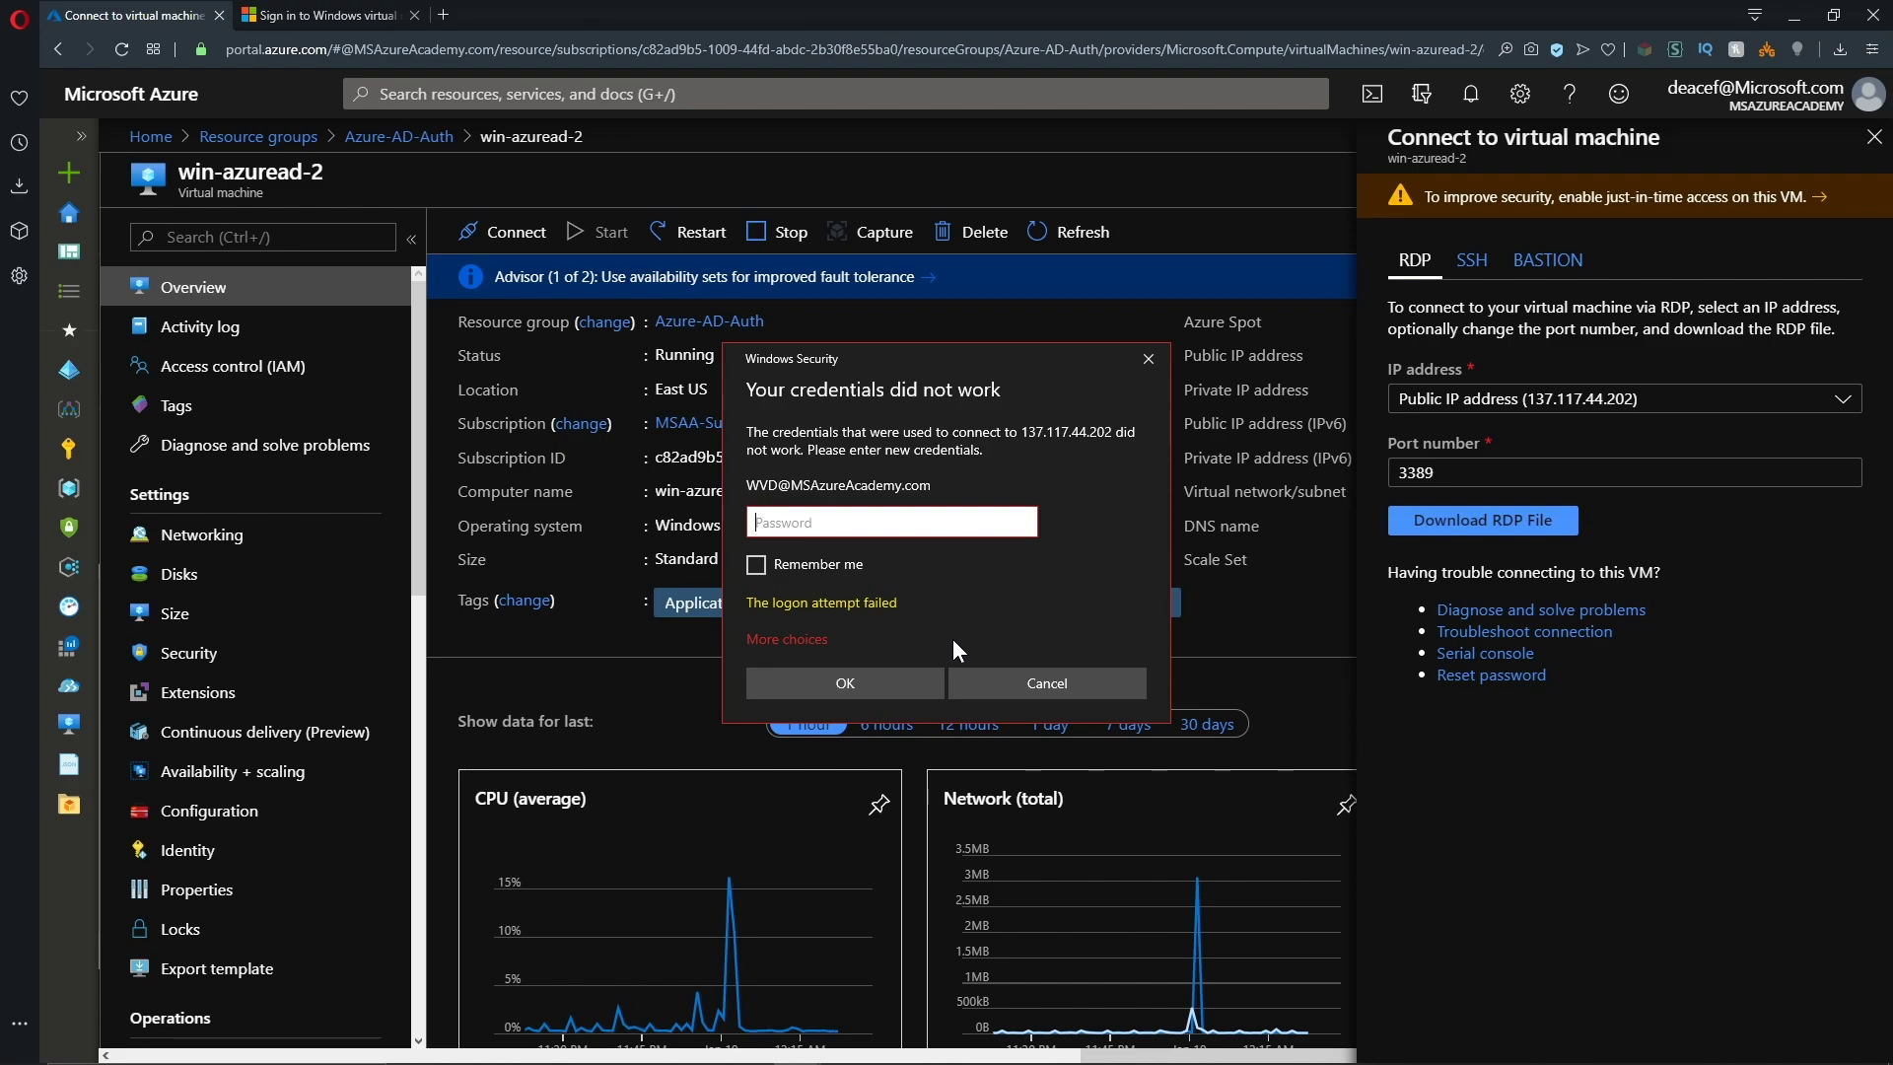
key("alt+Tab")
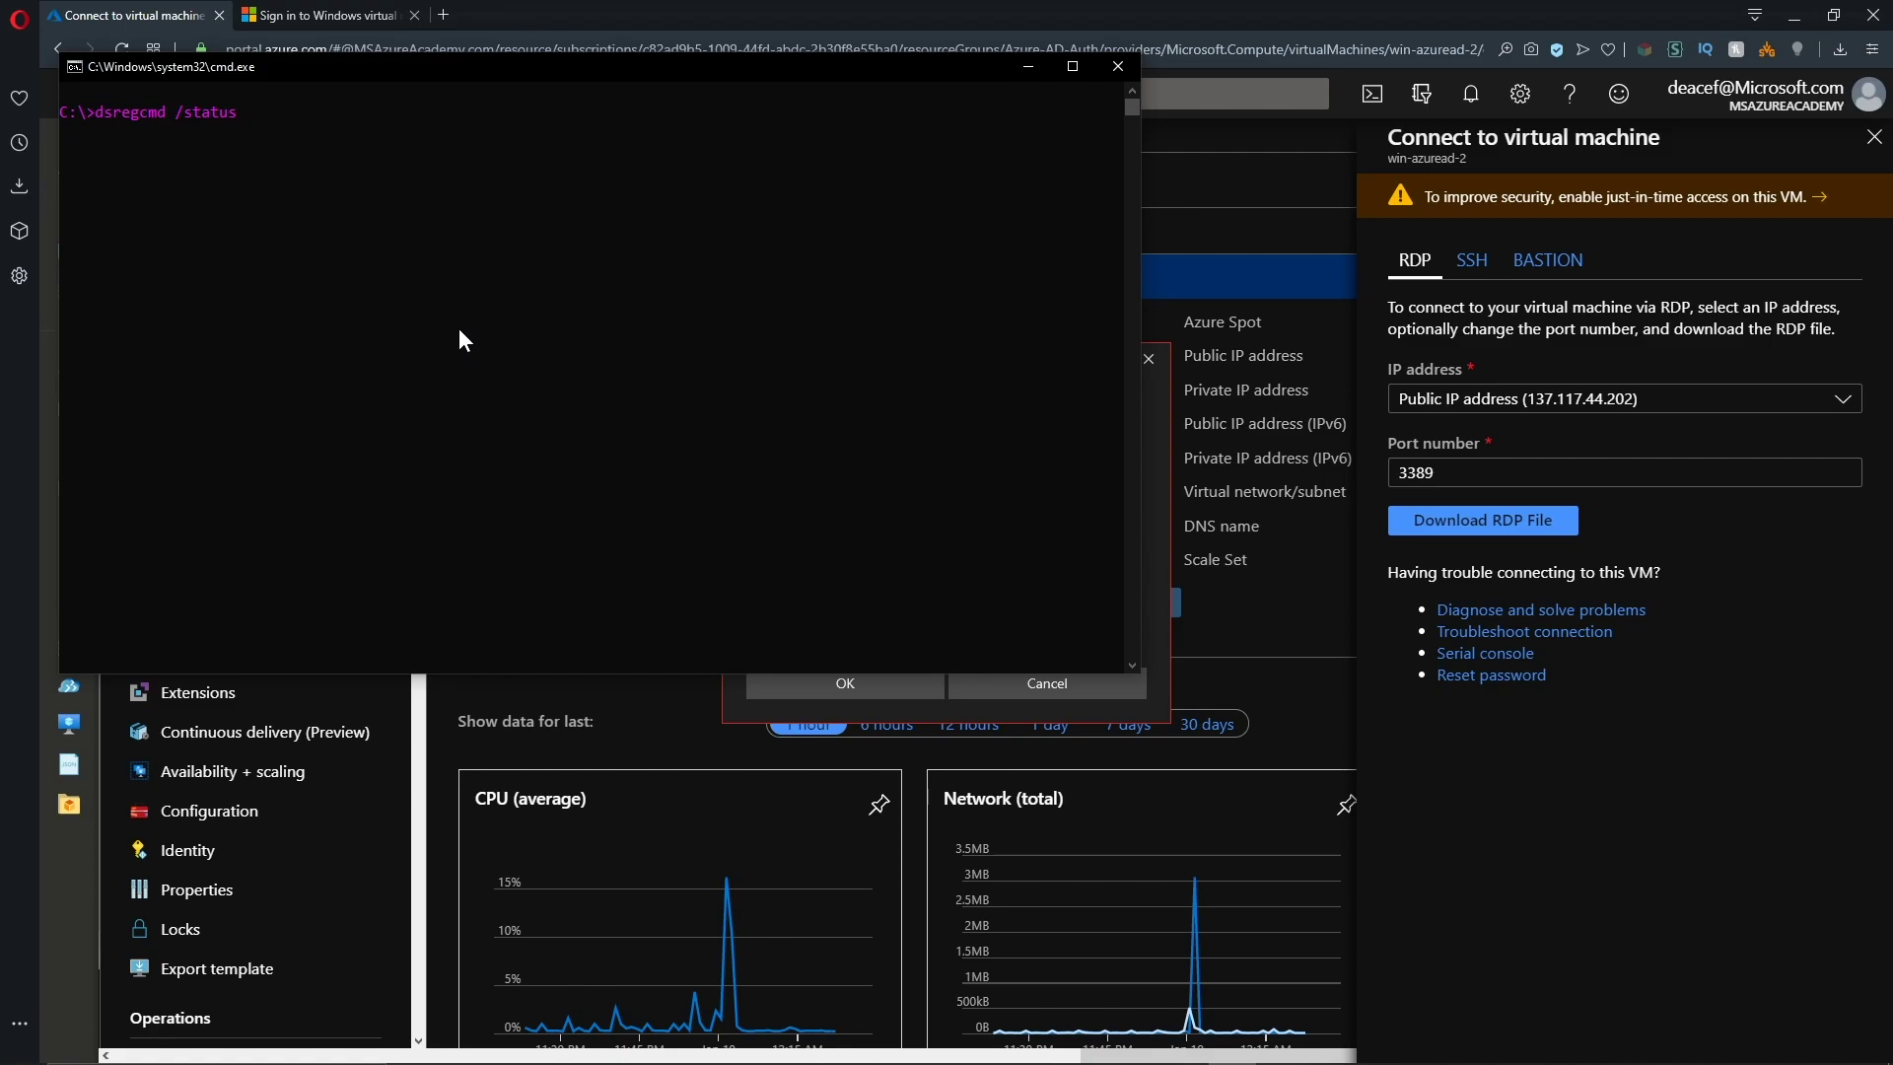
Step: Run dsregcmd /status and note the AzureAdJoined : NO result
key("Return")
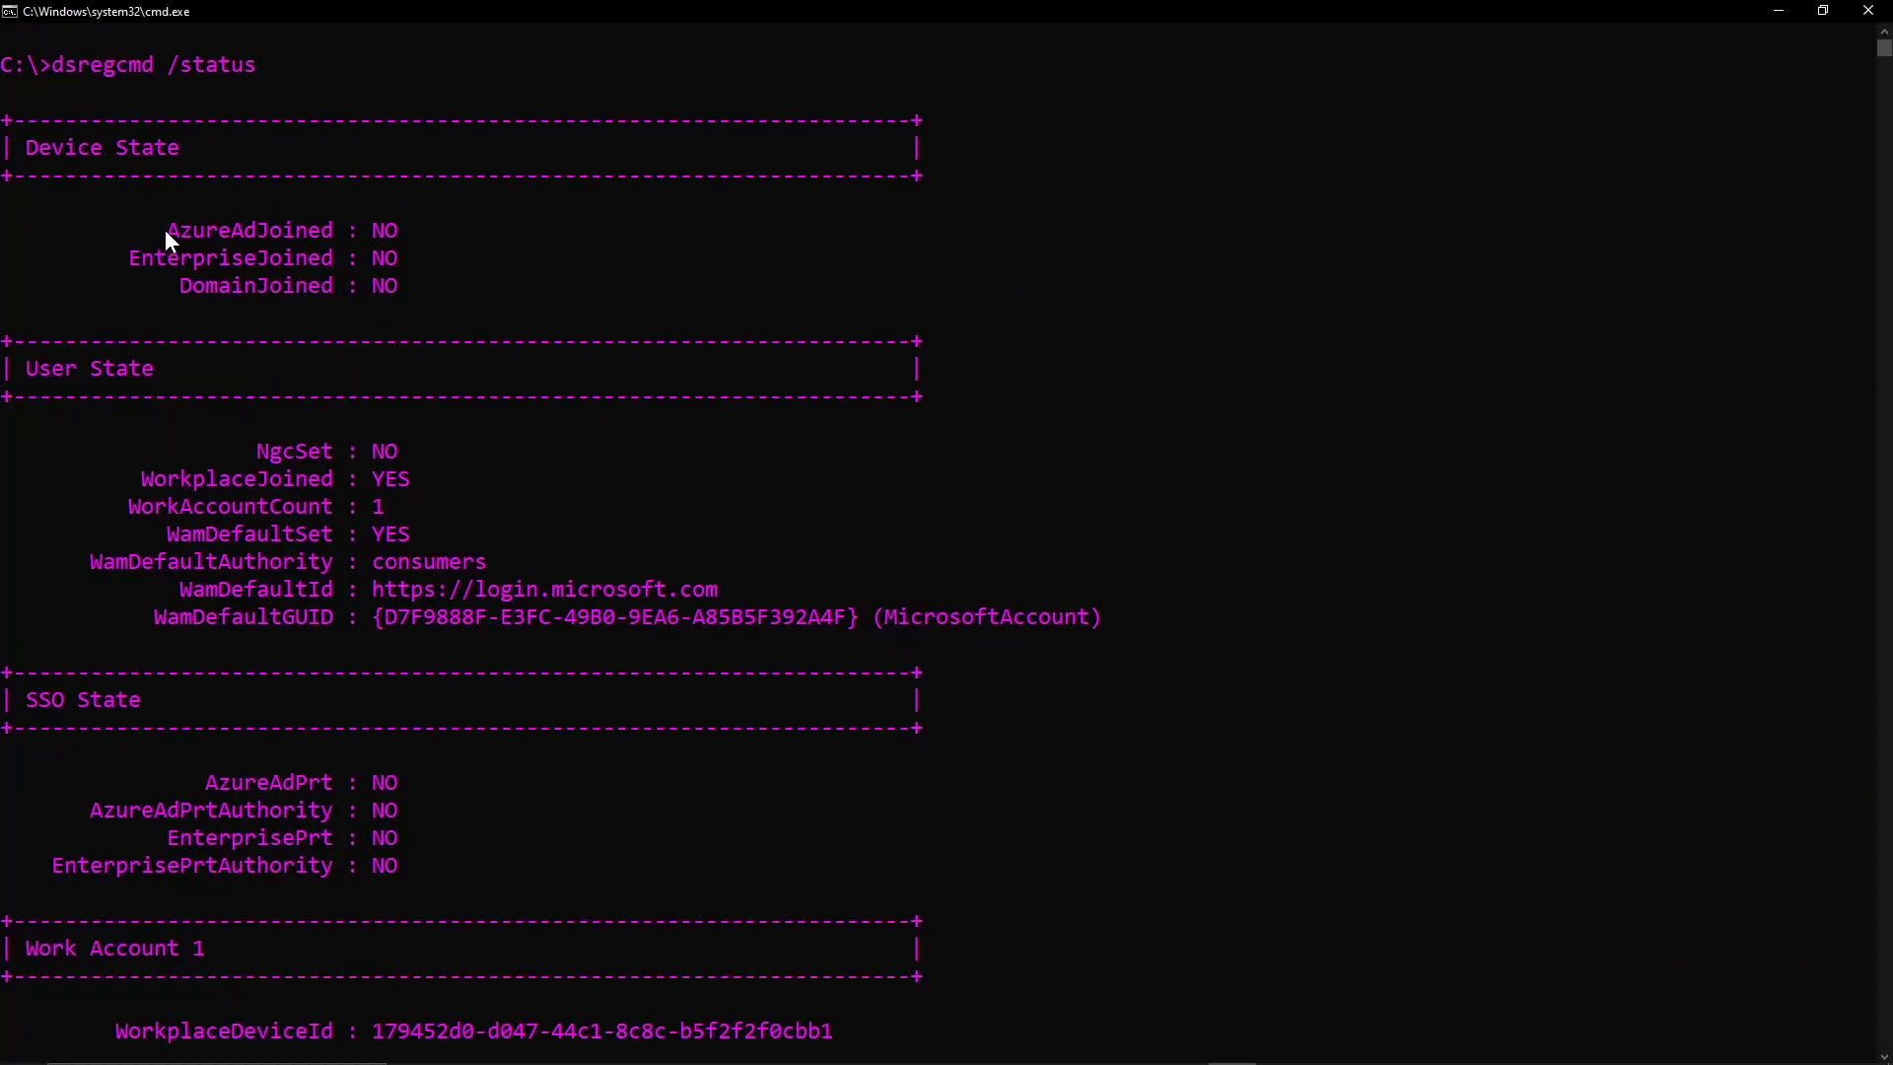
left_click_drag(161, 231, 392, 230)
left_click(545, 259)
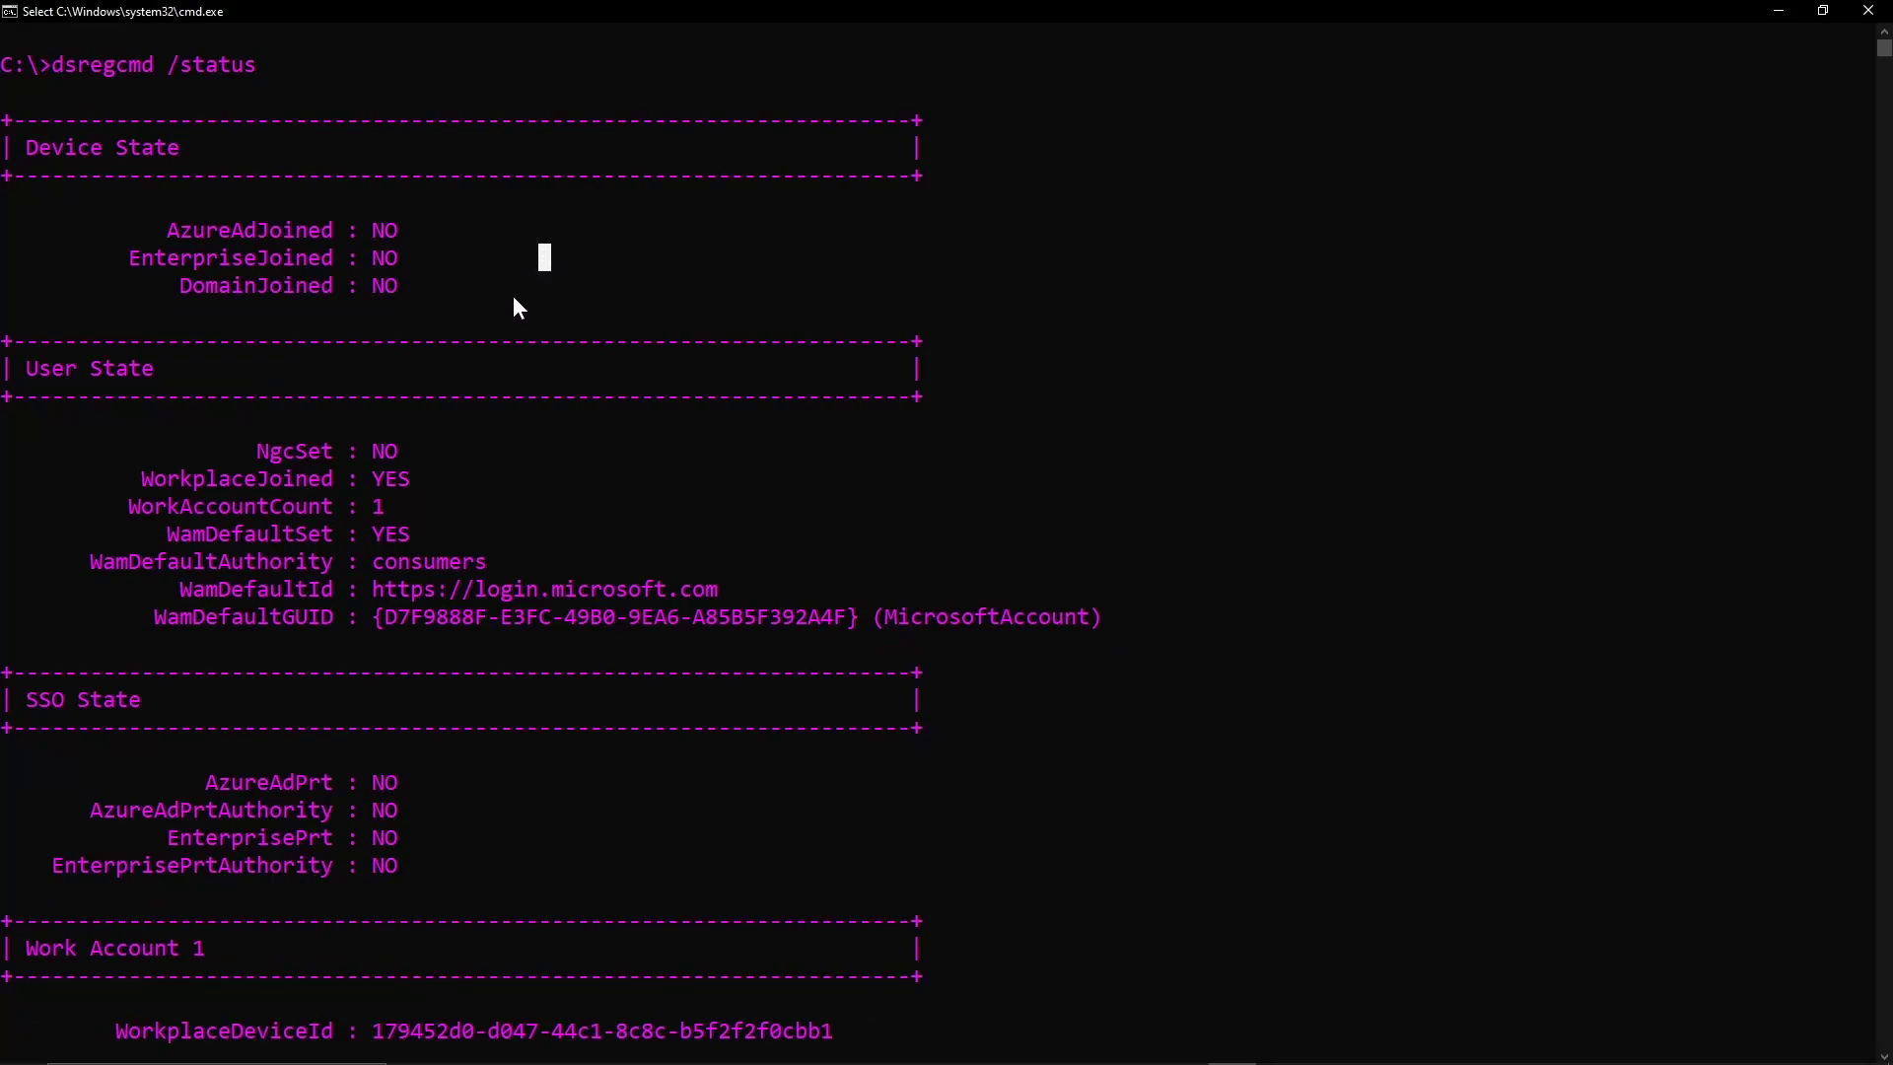
type("hostname")
Step: Show the computer's hostname and the dsregcmd /? switch list, highlighting the join switch
key("Return")
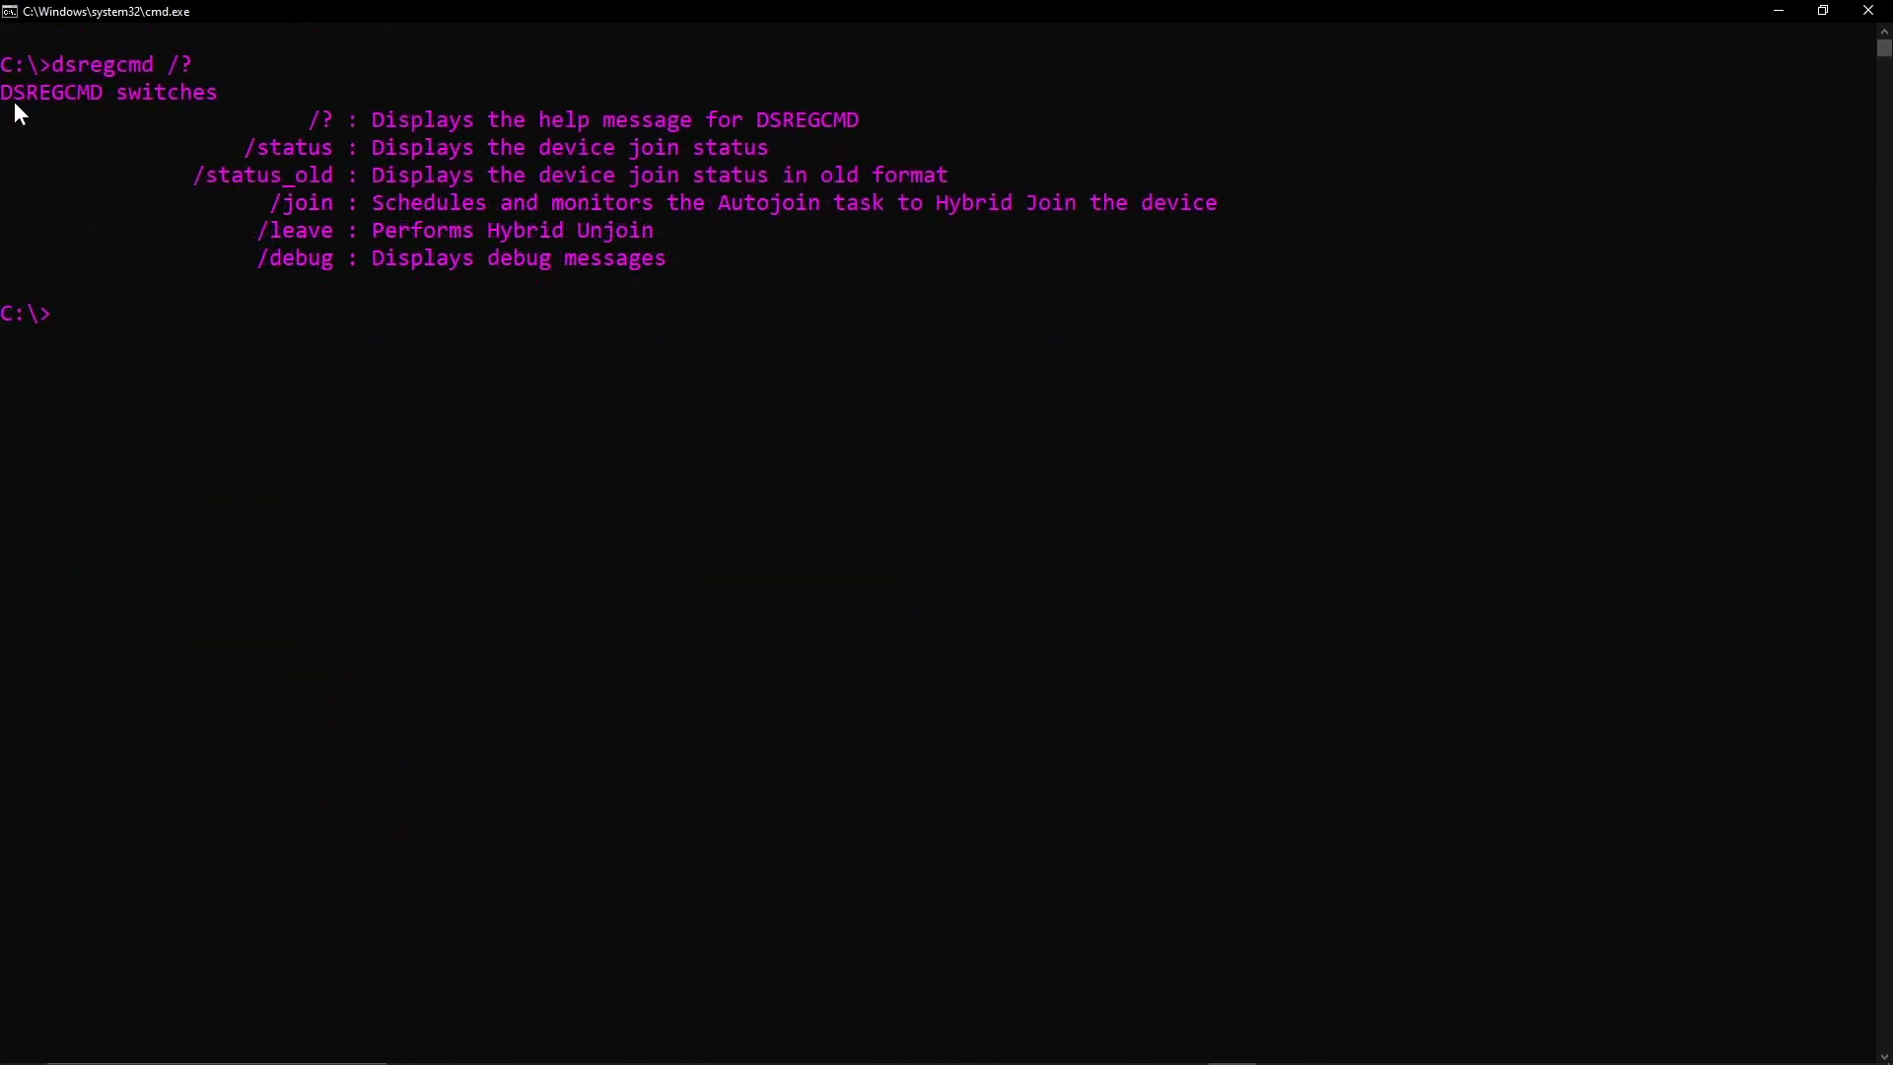
double_click(280, 203)
left_click(377, 311)
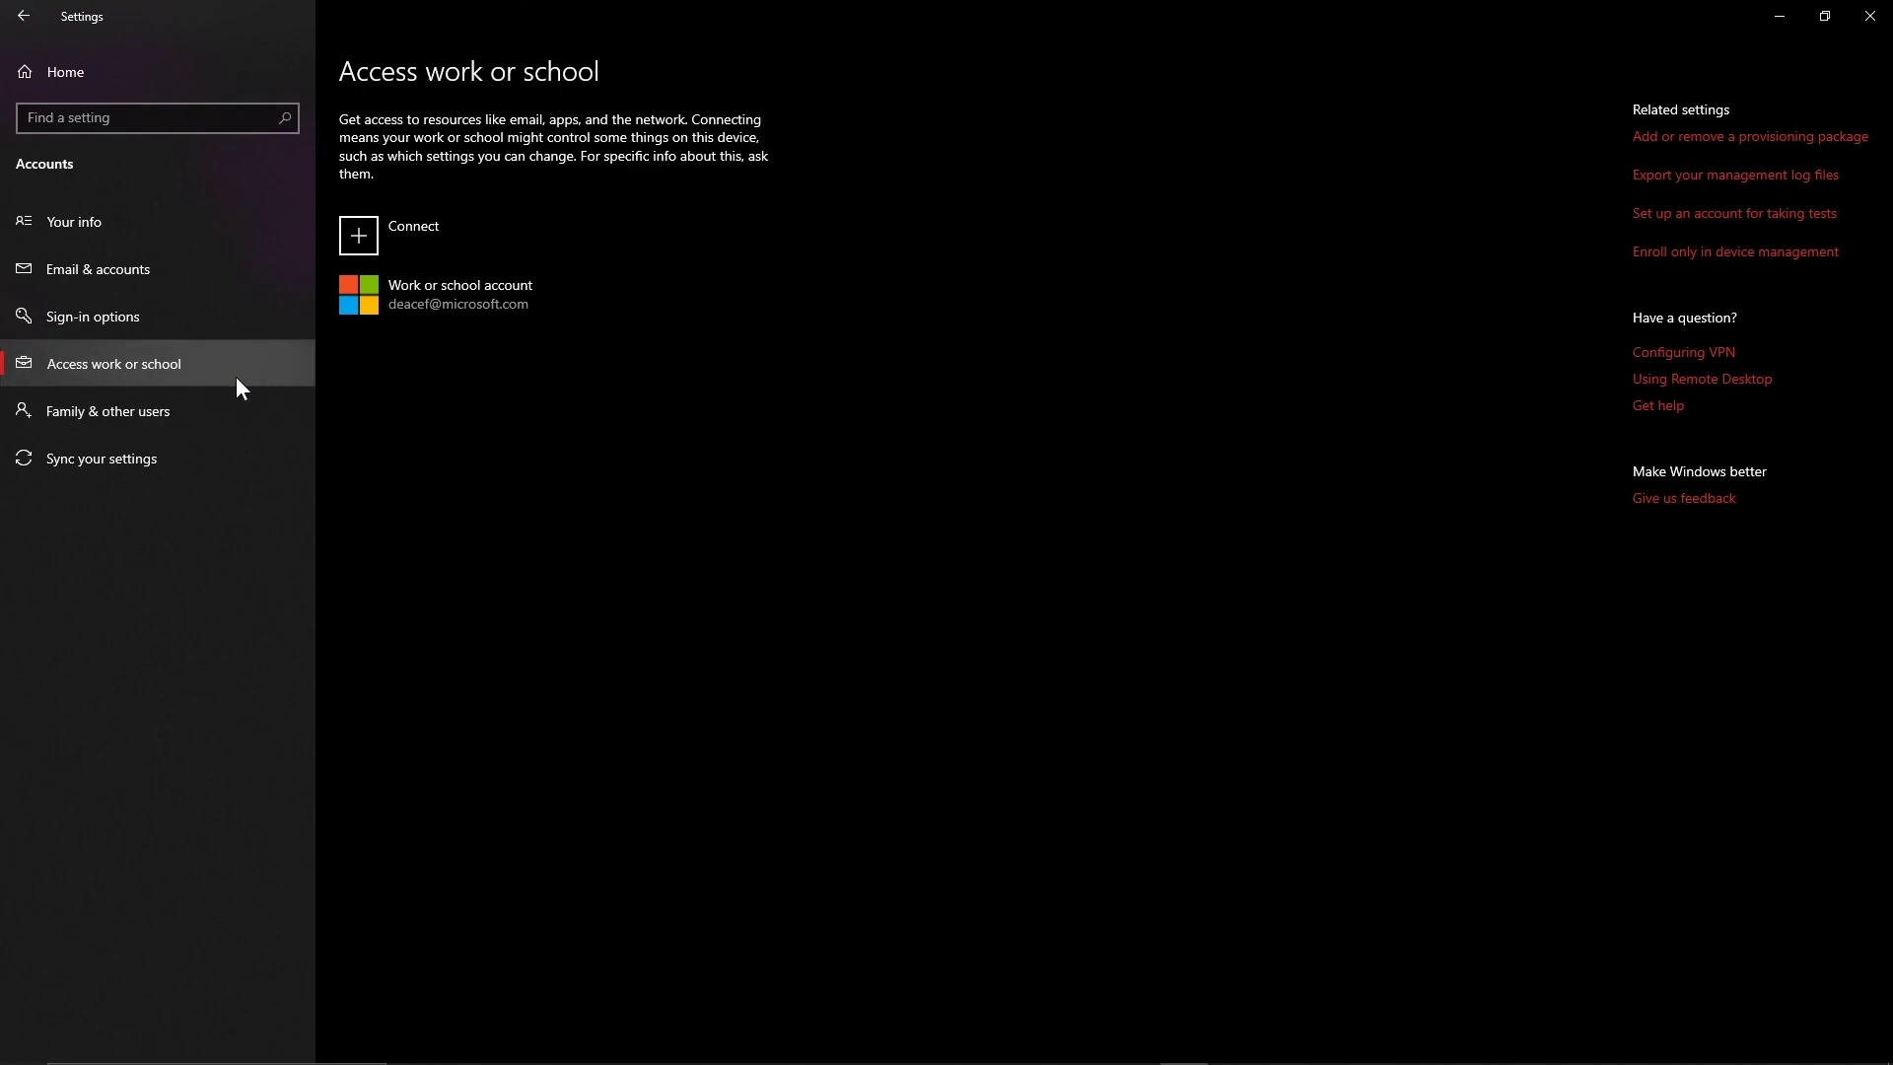
Step: Join this PC to Azure AD with the MSAzureAcademy work account and confirm
left_click(369, 237)
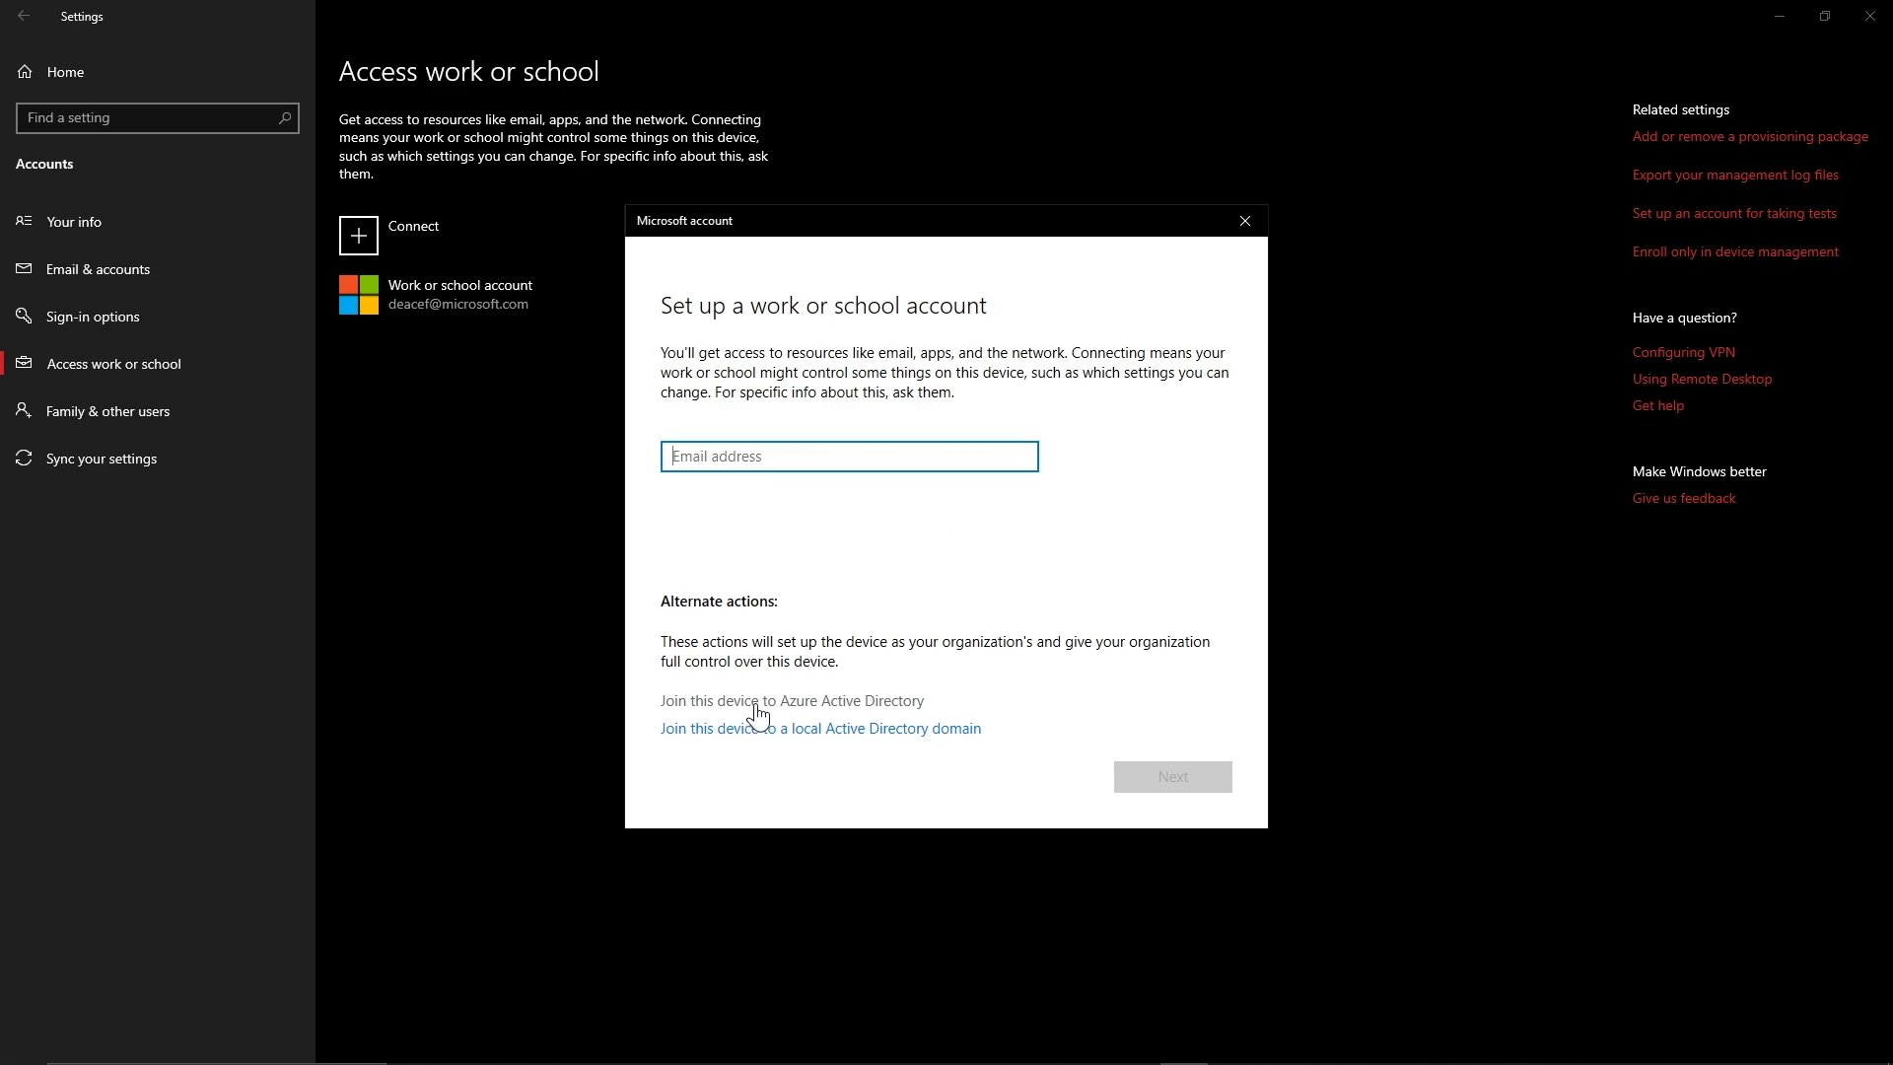
left_click(759, 702)
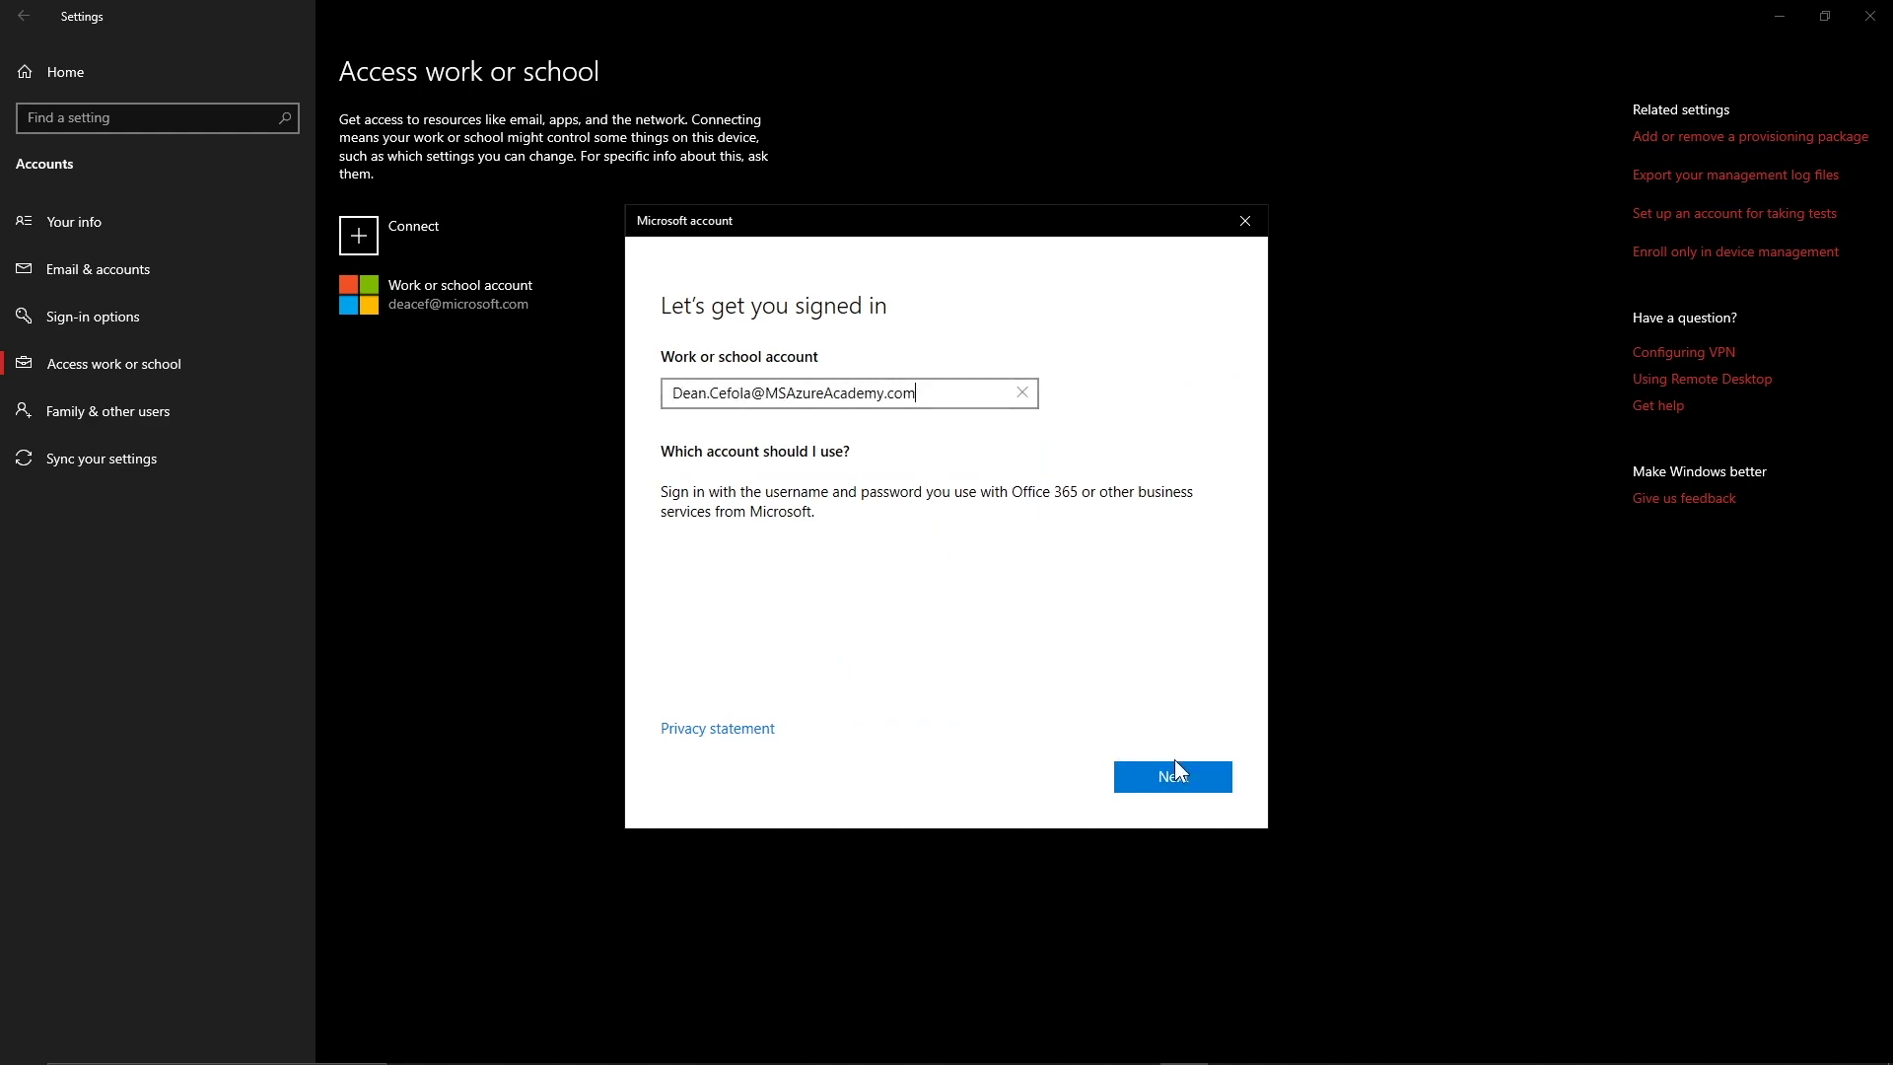
left_click(1174, 776)
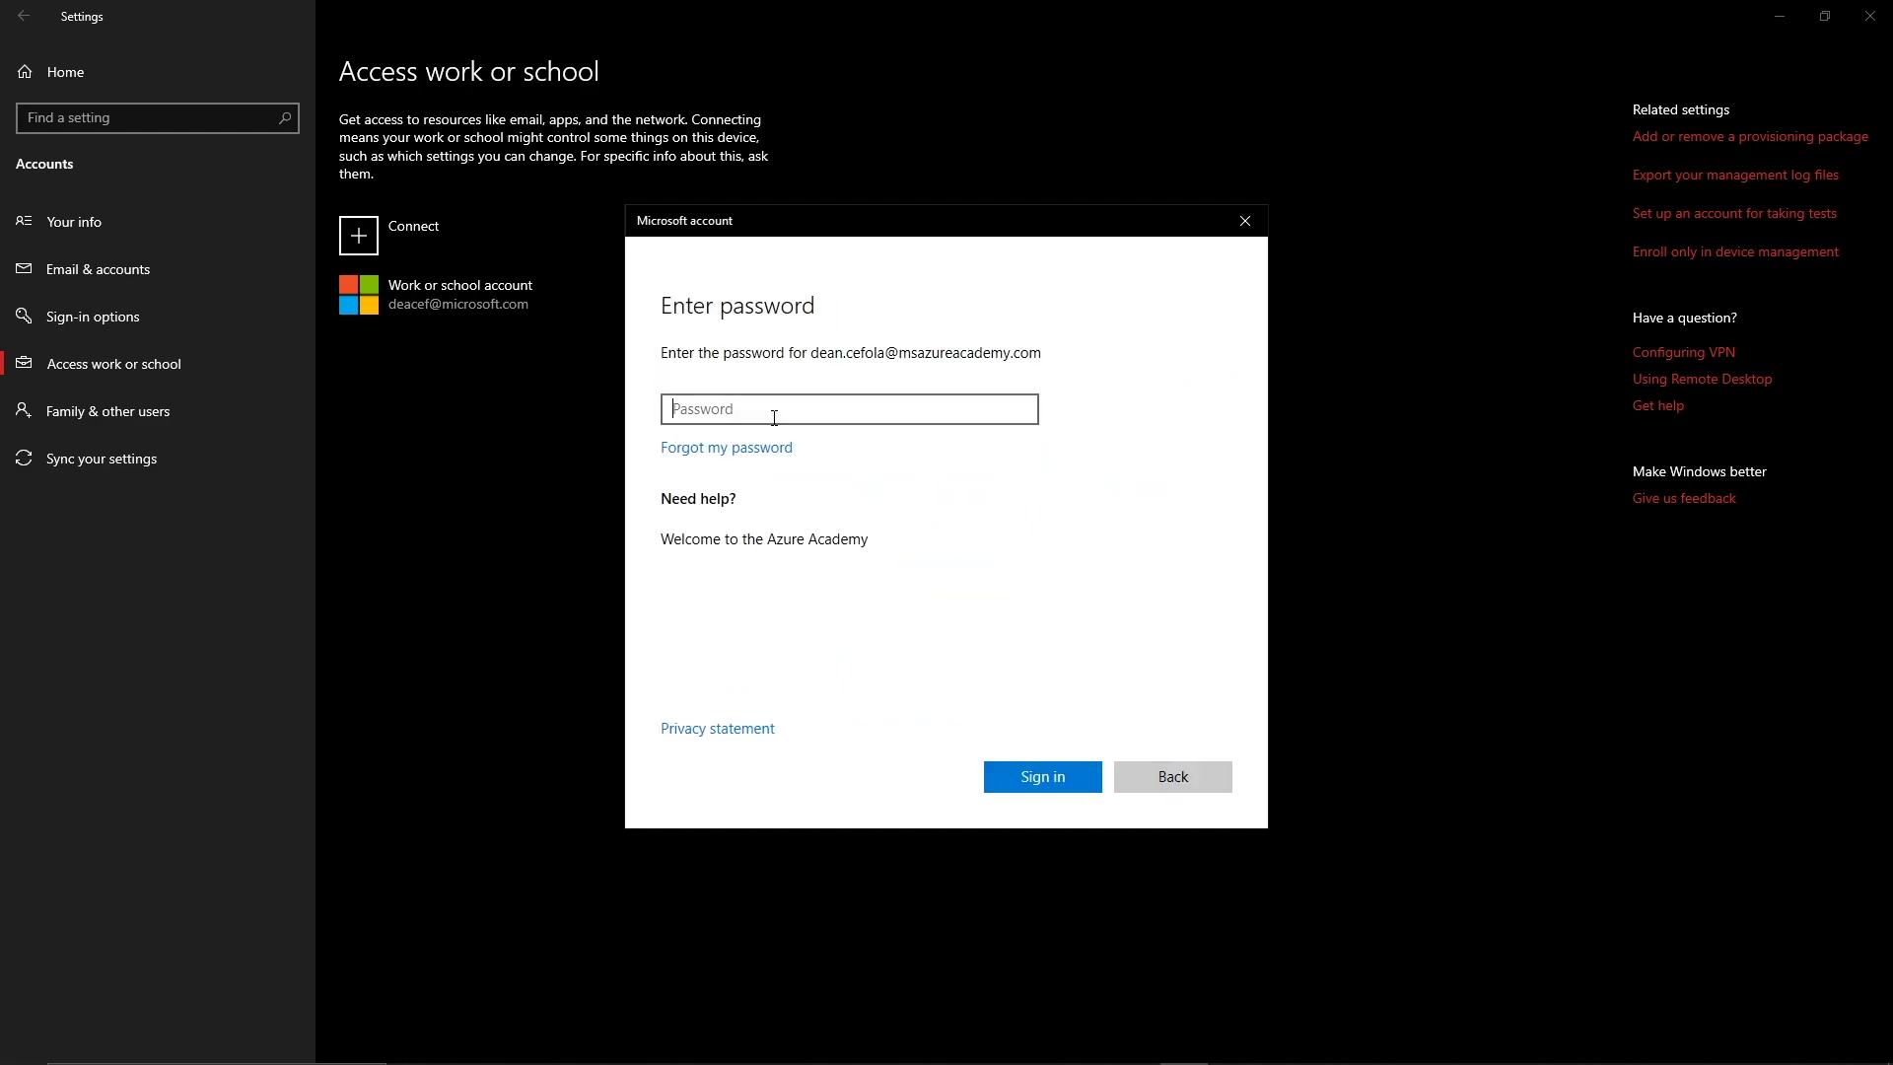
type("************")
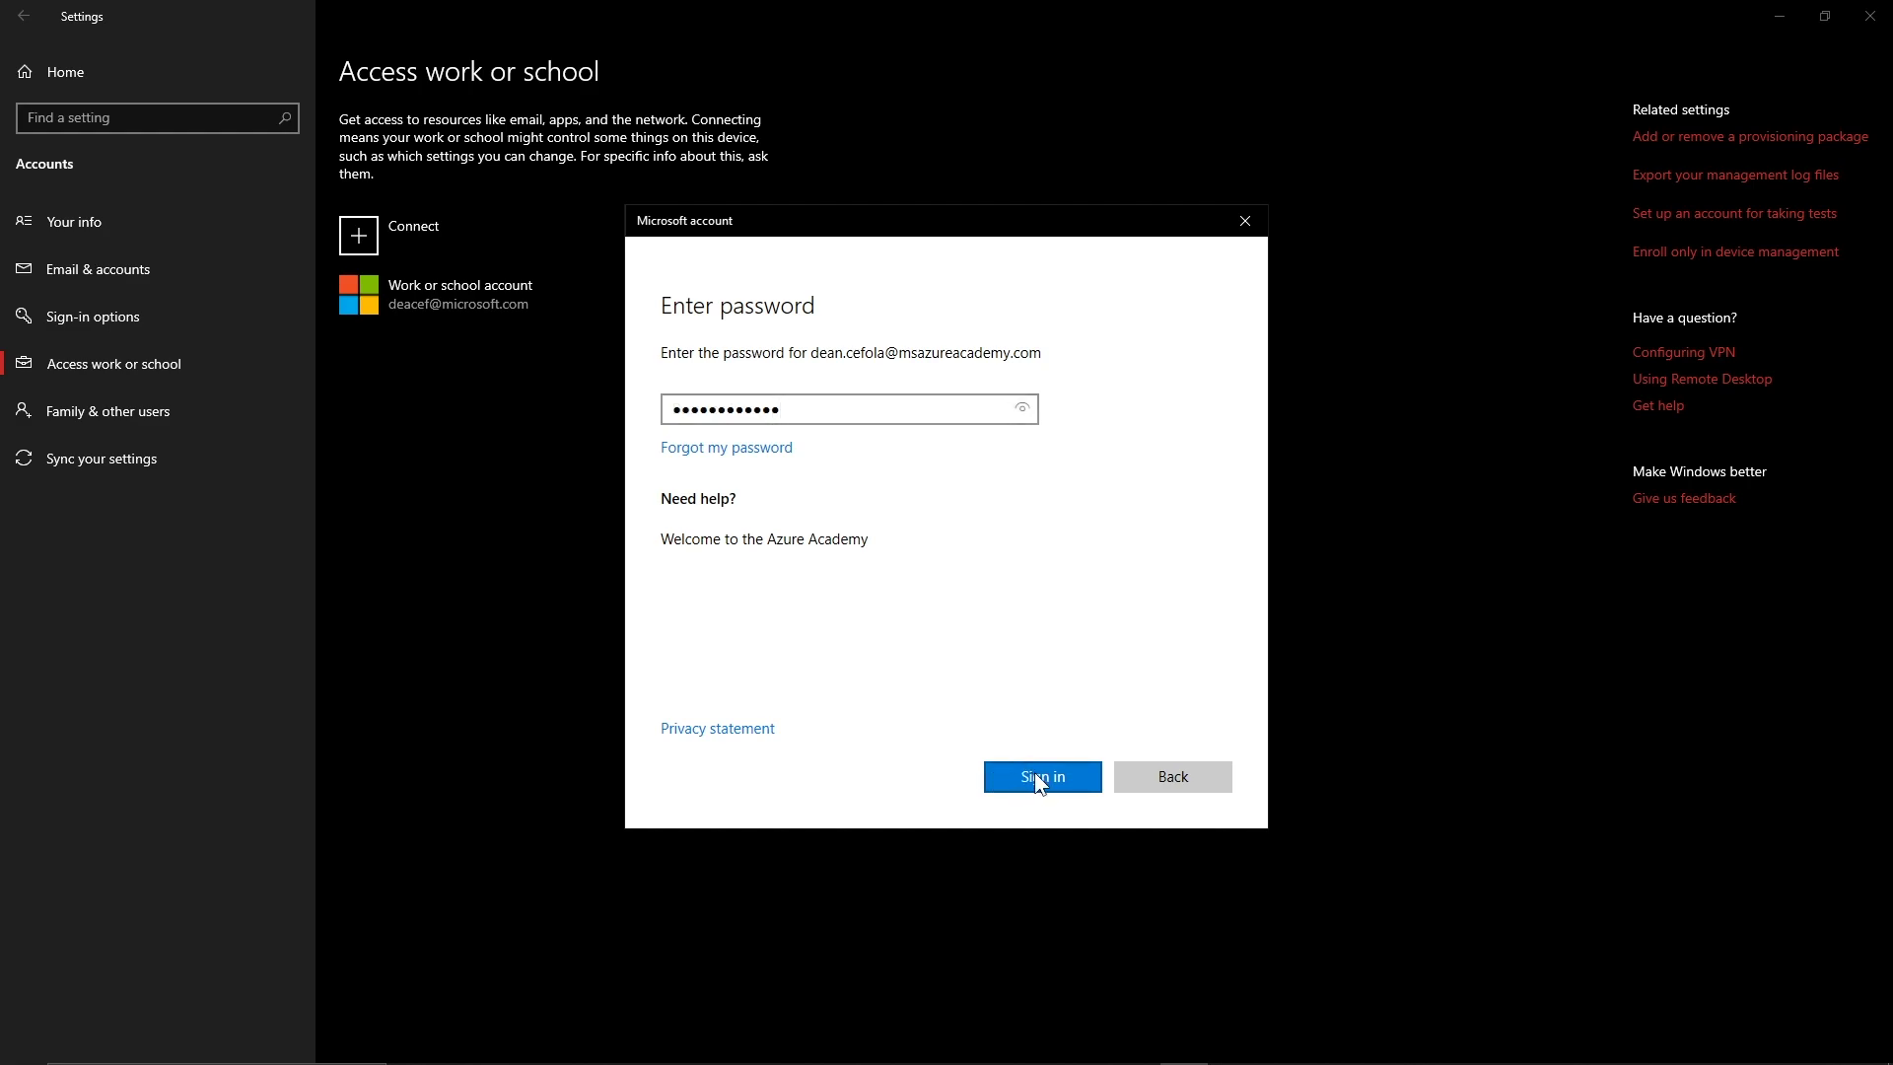
left_click(1042, 776)
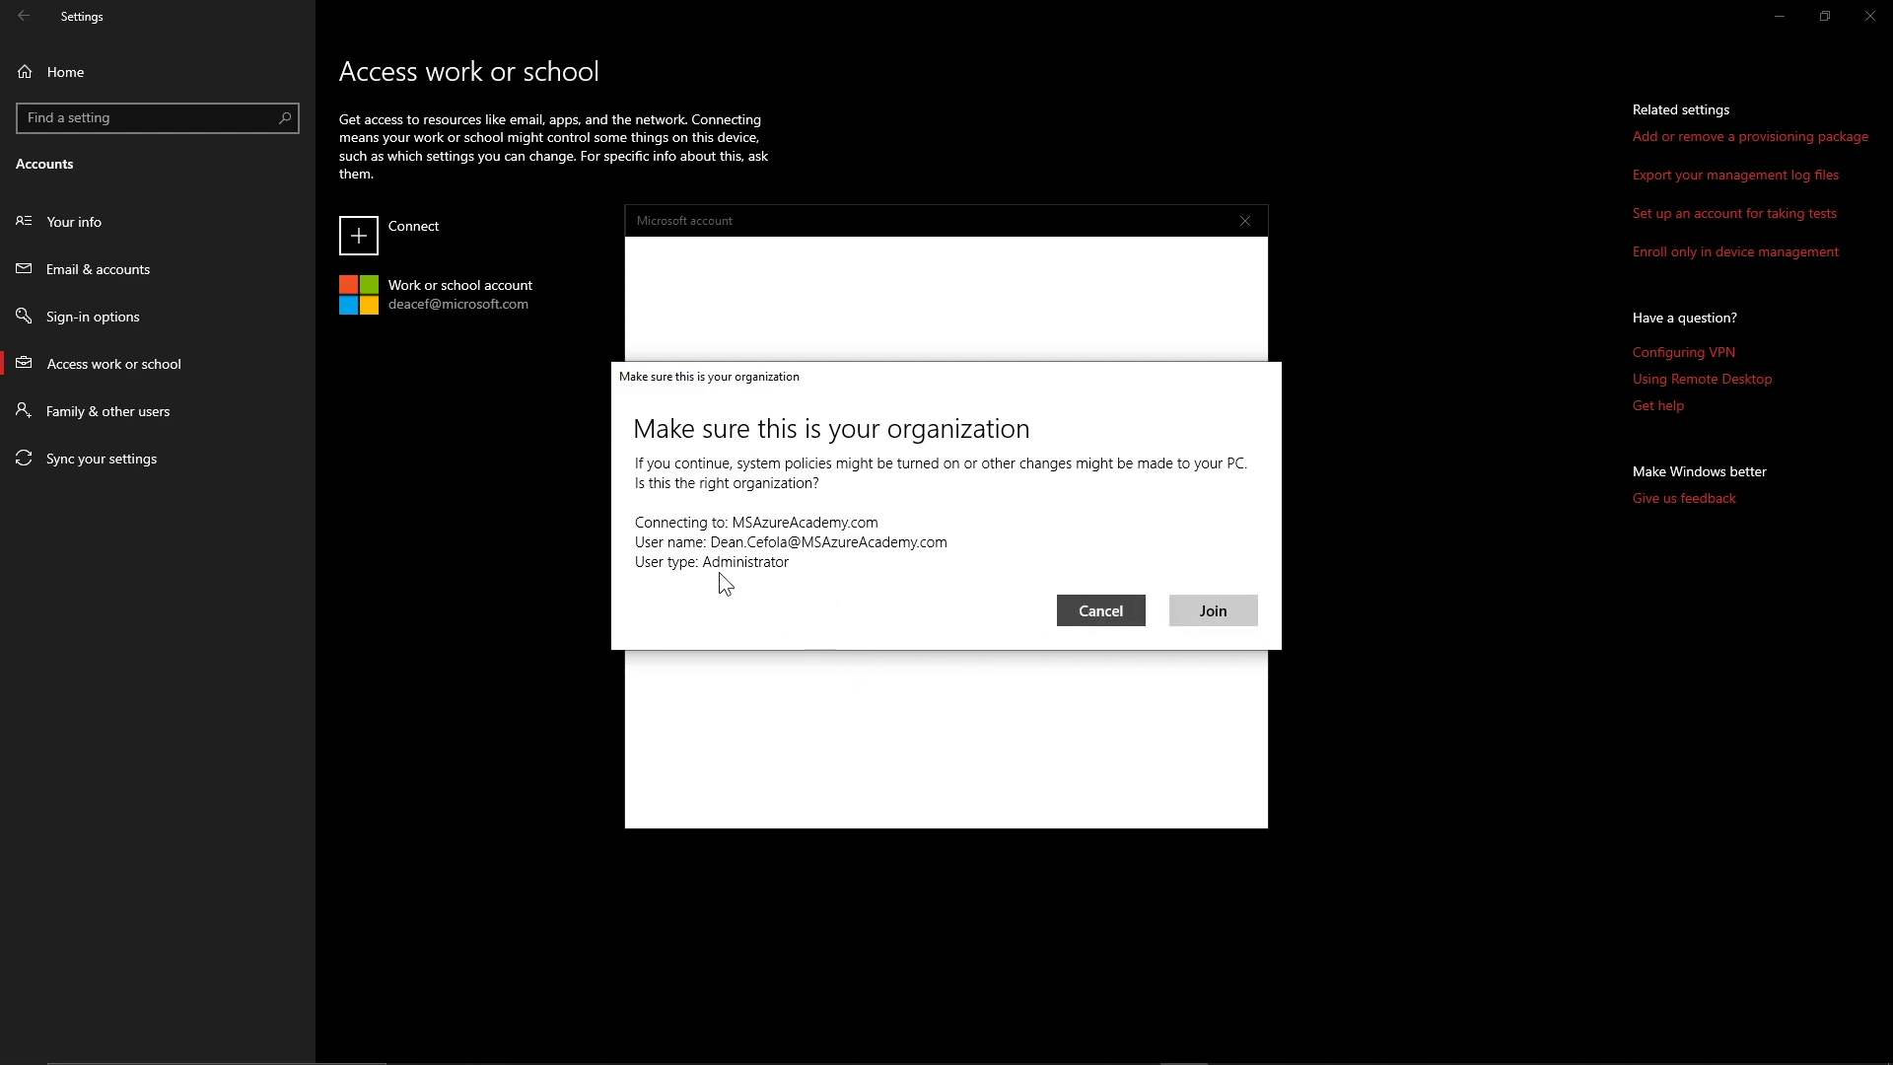
left_click(1231, 609)
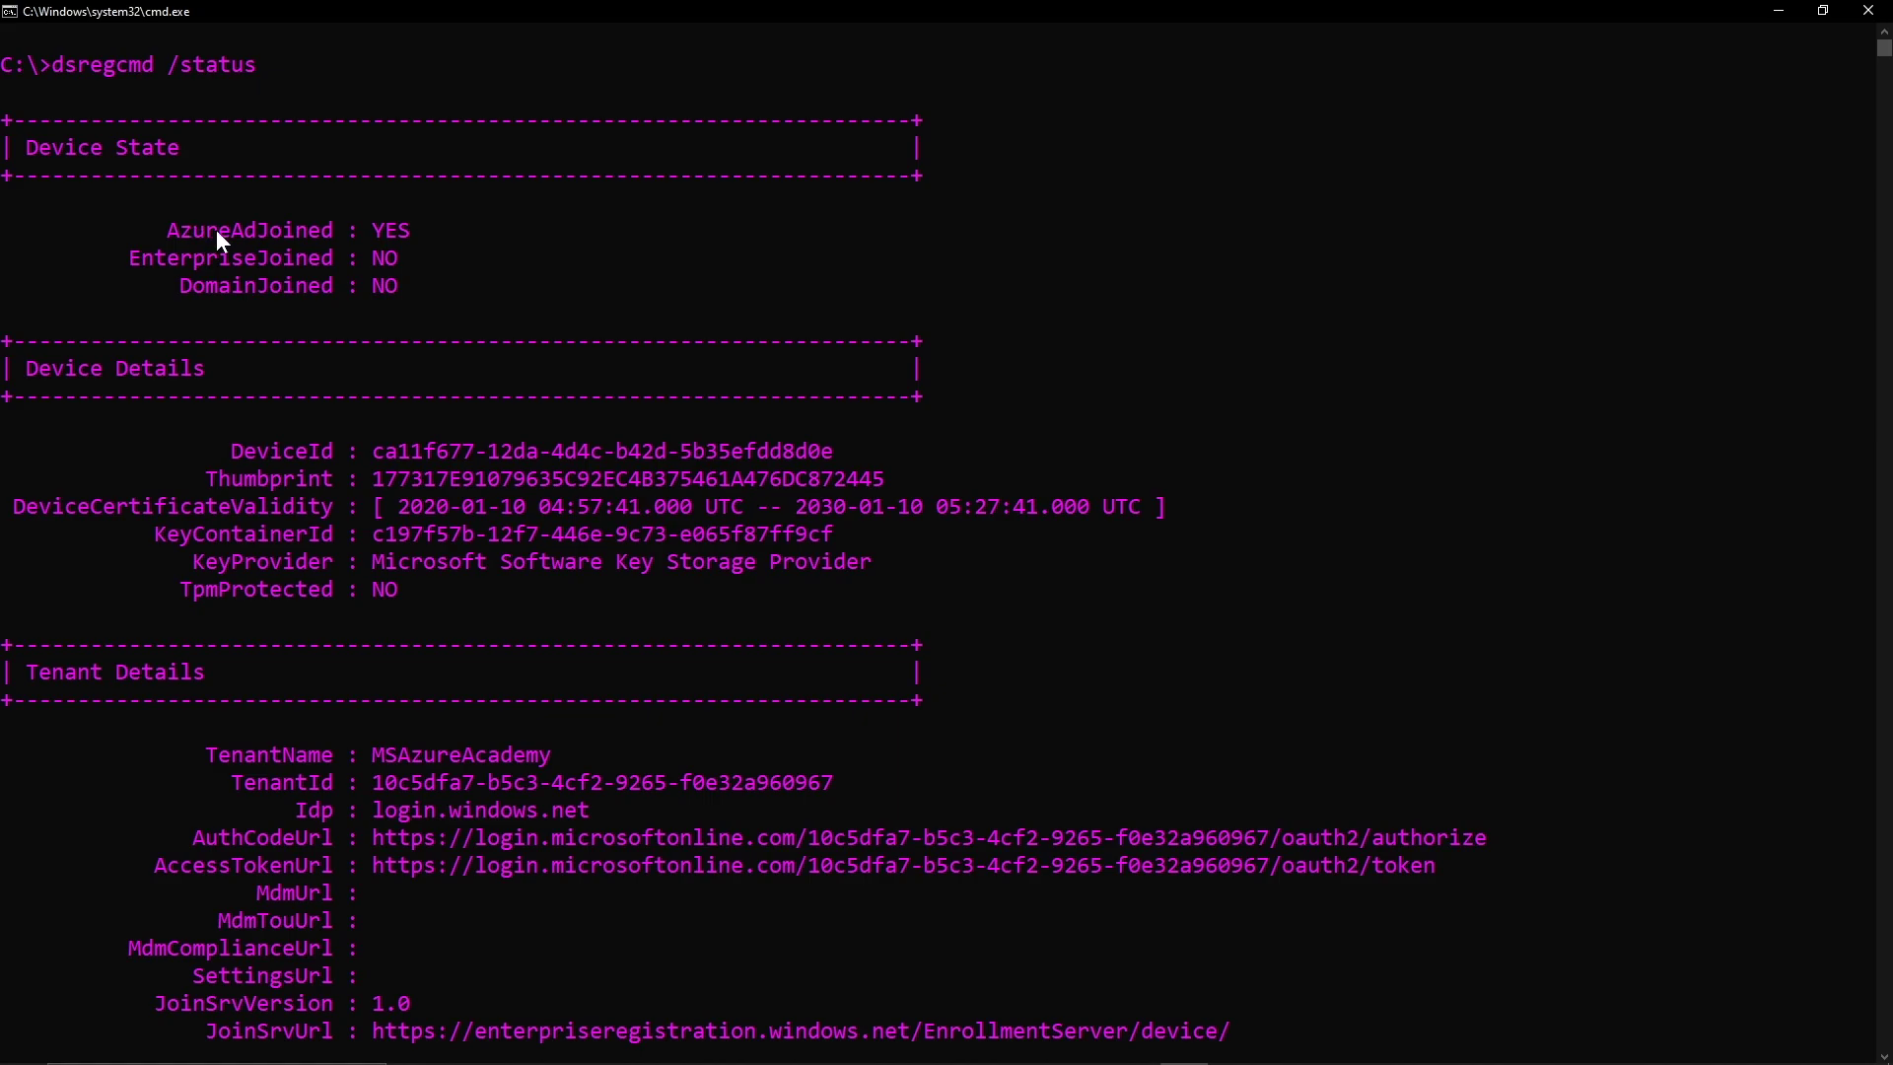
scroll(392, 376, "down", 2)
scroll(391, 376, "down", 2)
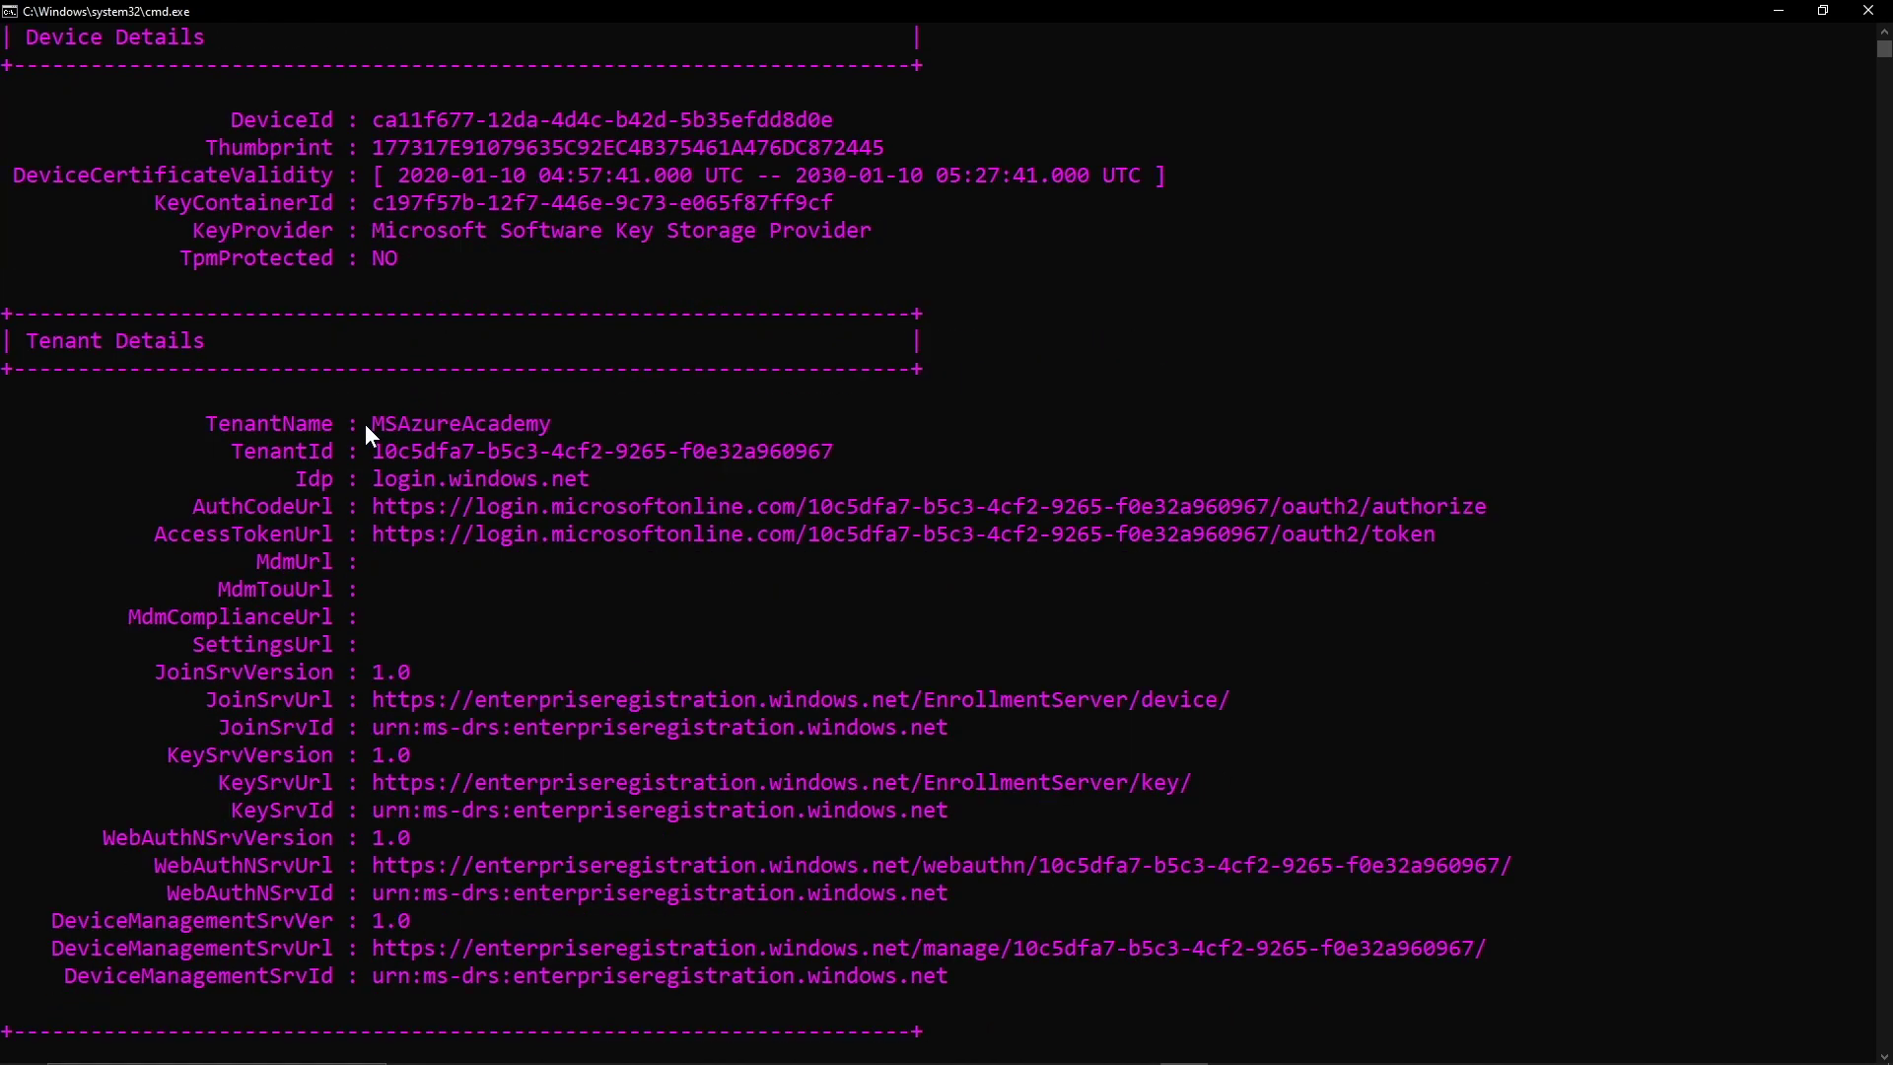
scroll(582, 429, "down", 3)
scroll(534, 441, "down", 4)
scroll(534, 442, "down", 2)
scroll(375, 382, "down", 2)
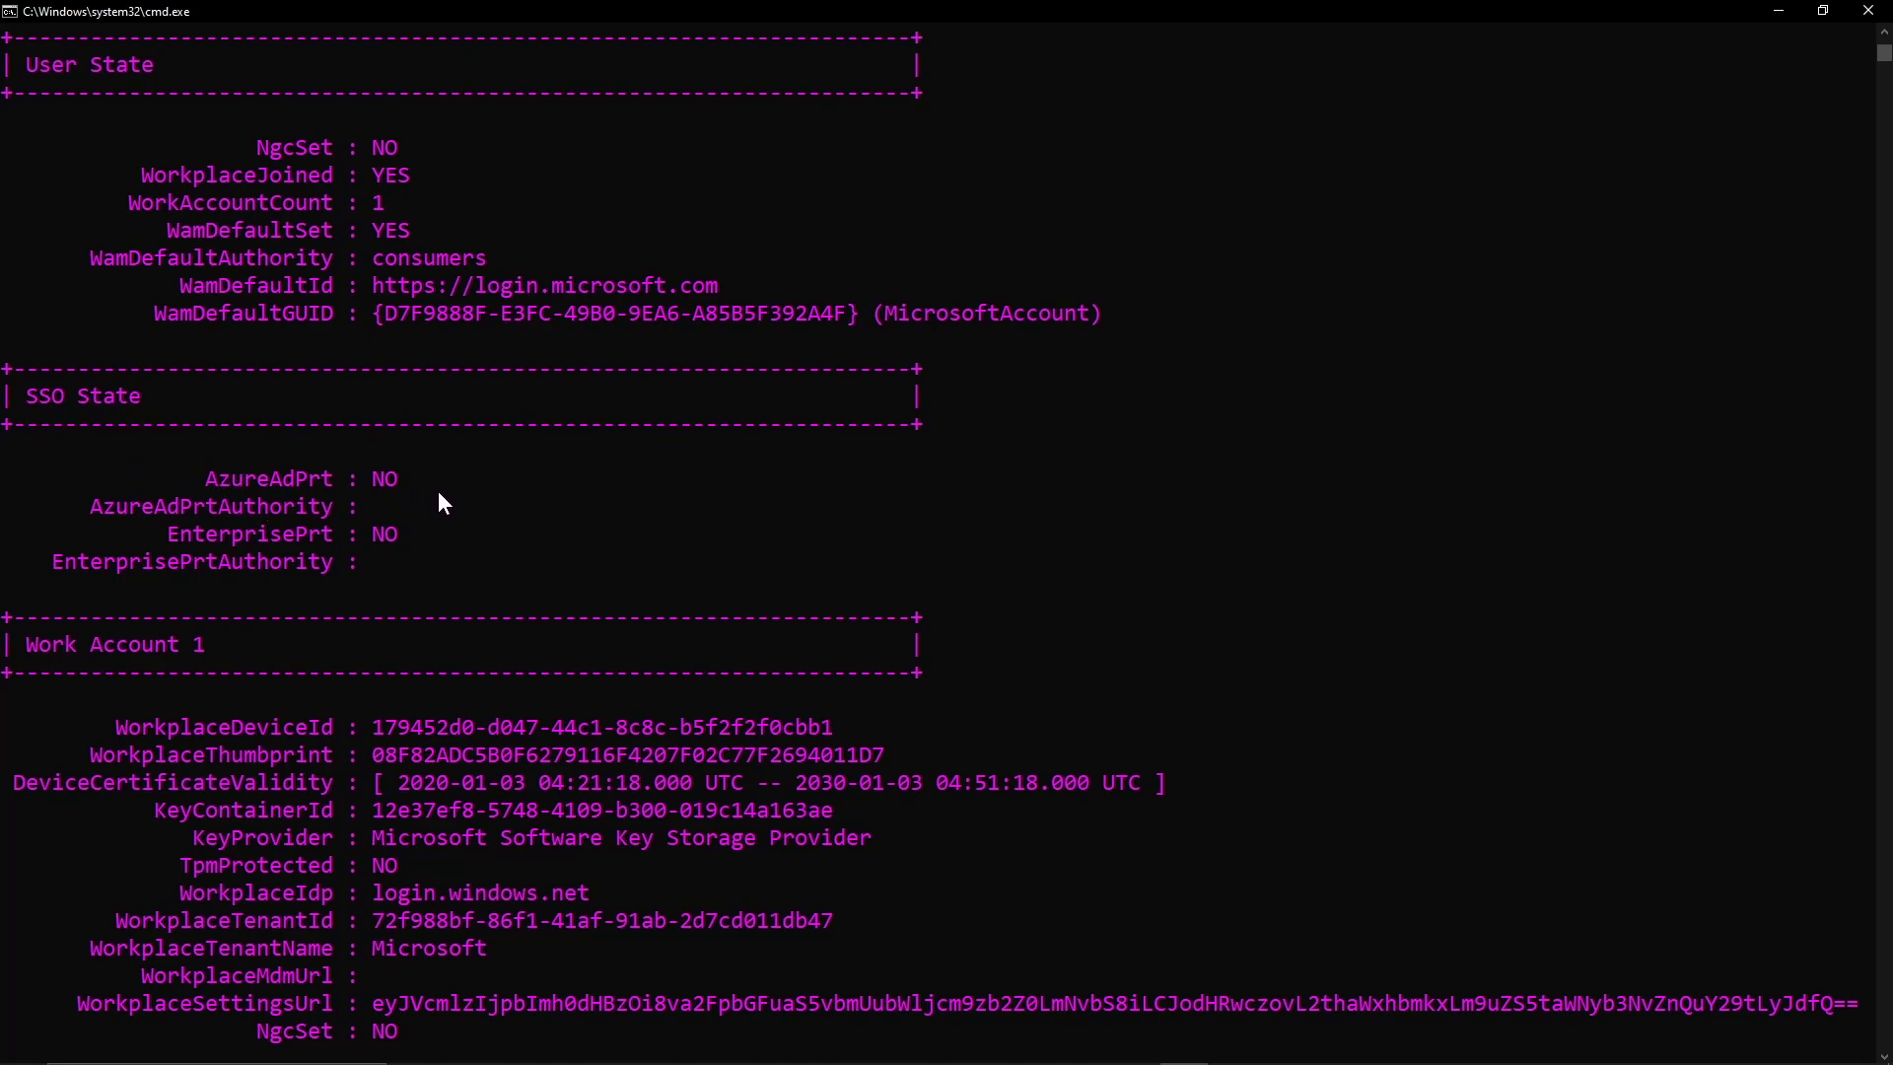
Step: Highlight the AzureAdPrt NO value in the dsregcmd output, then leave marking mode
left_click(464, 487)
key("Escape")
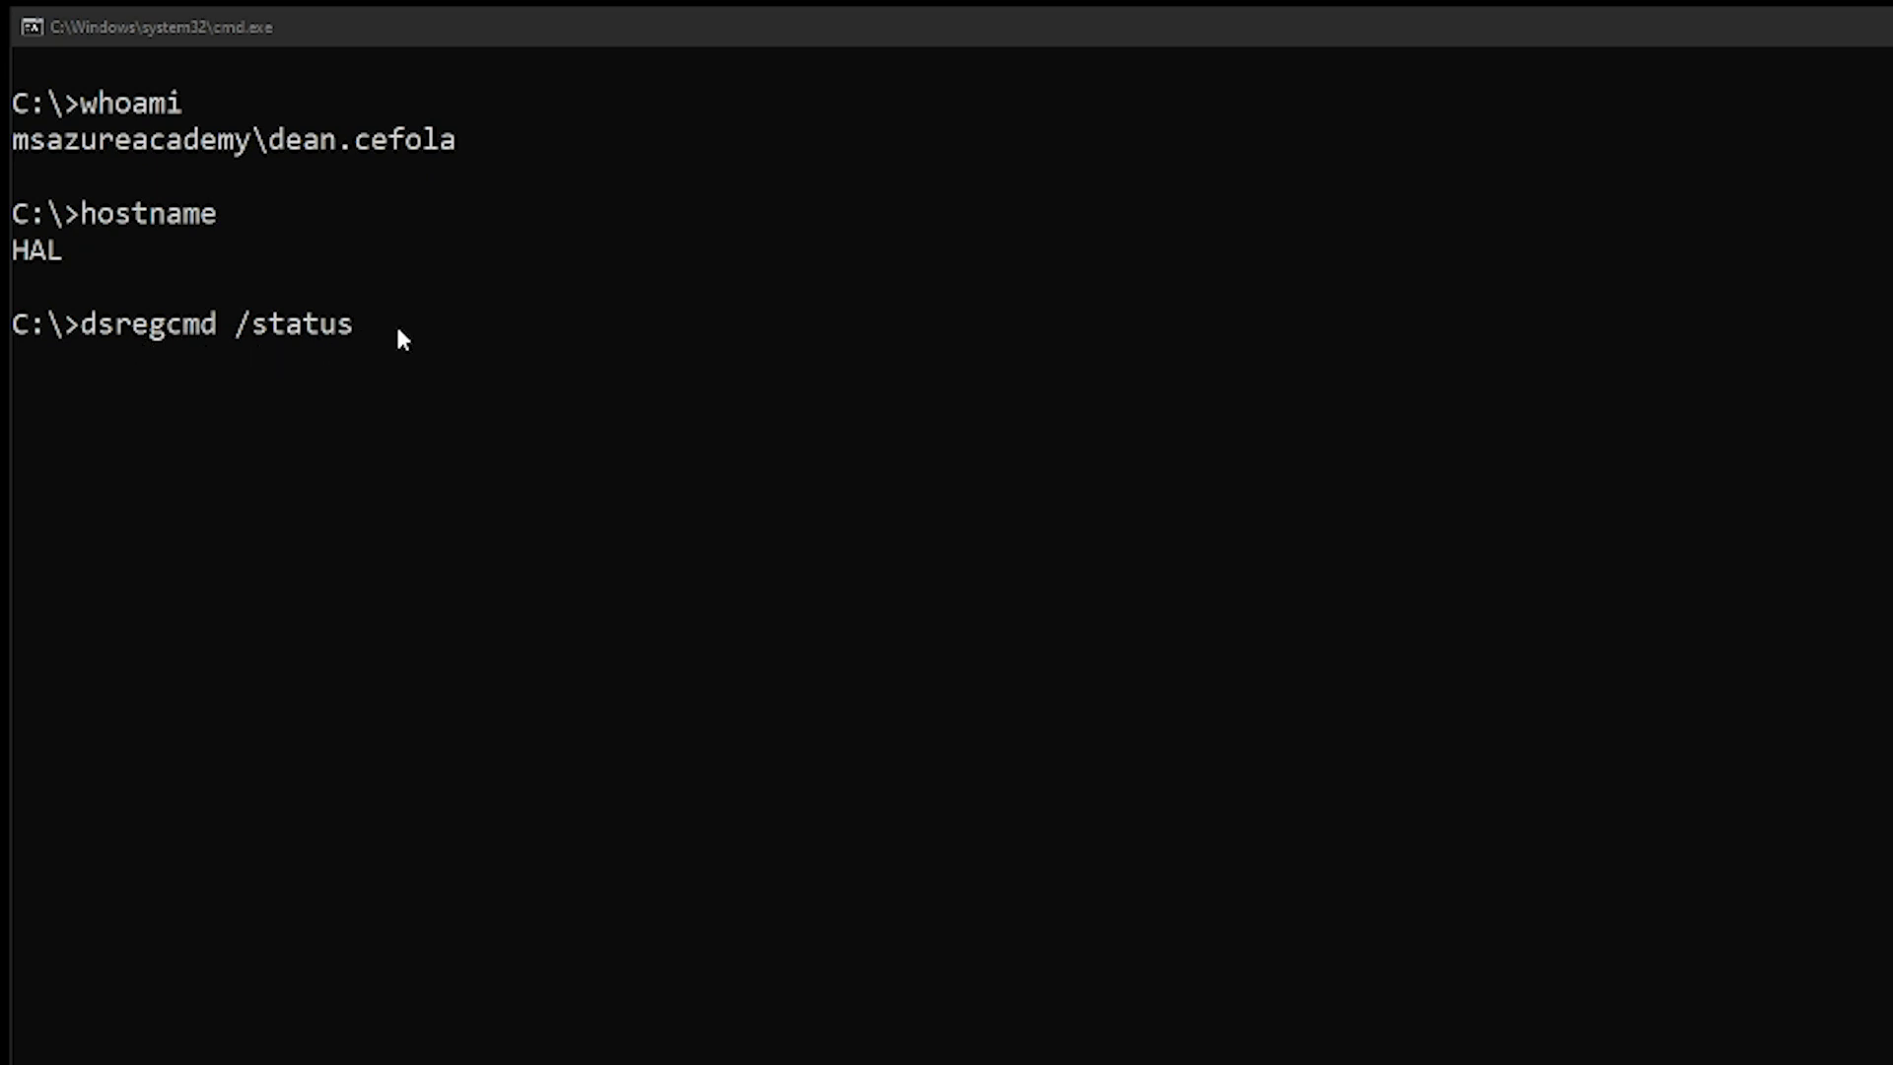
Step: Run dsregcmd /status to review the tenant and AzureAdPrt lines, then launch mstsc
key("Return")
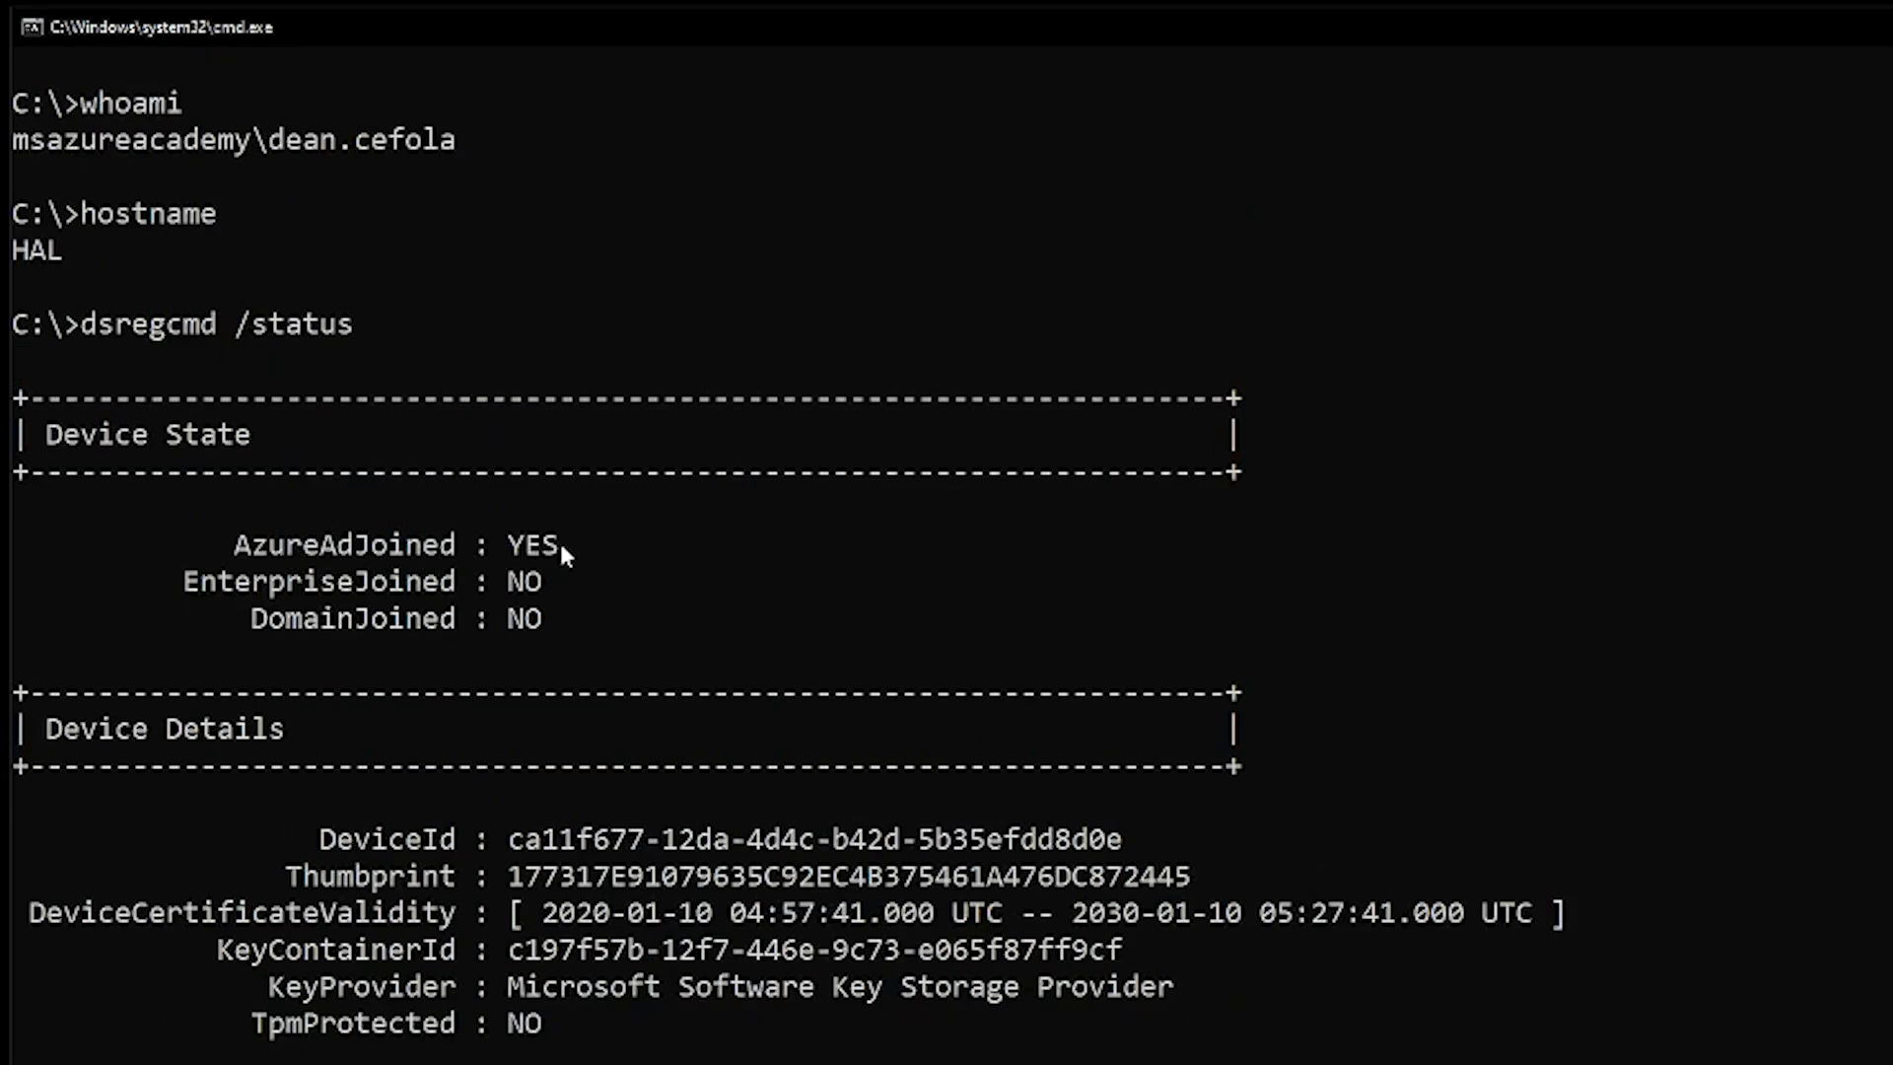
scroll(559, 539, "down", 5)
left_click_drag(508, 249, 727, 256)
left_click(747, 334)
scroll(634, 449, "down", 8)
scroll(634, 448, "down", 4)
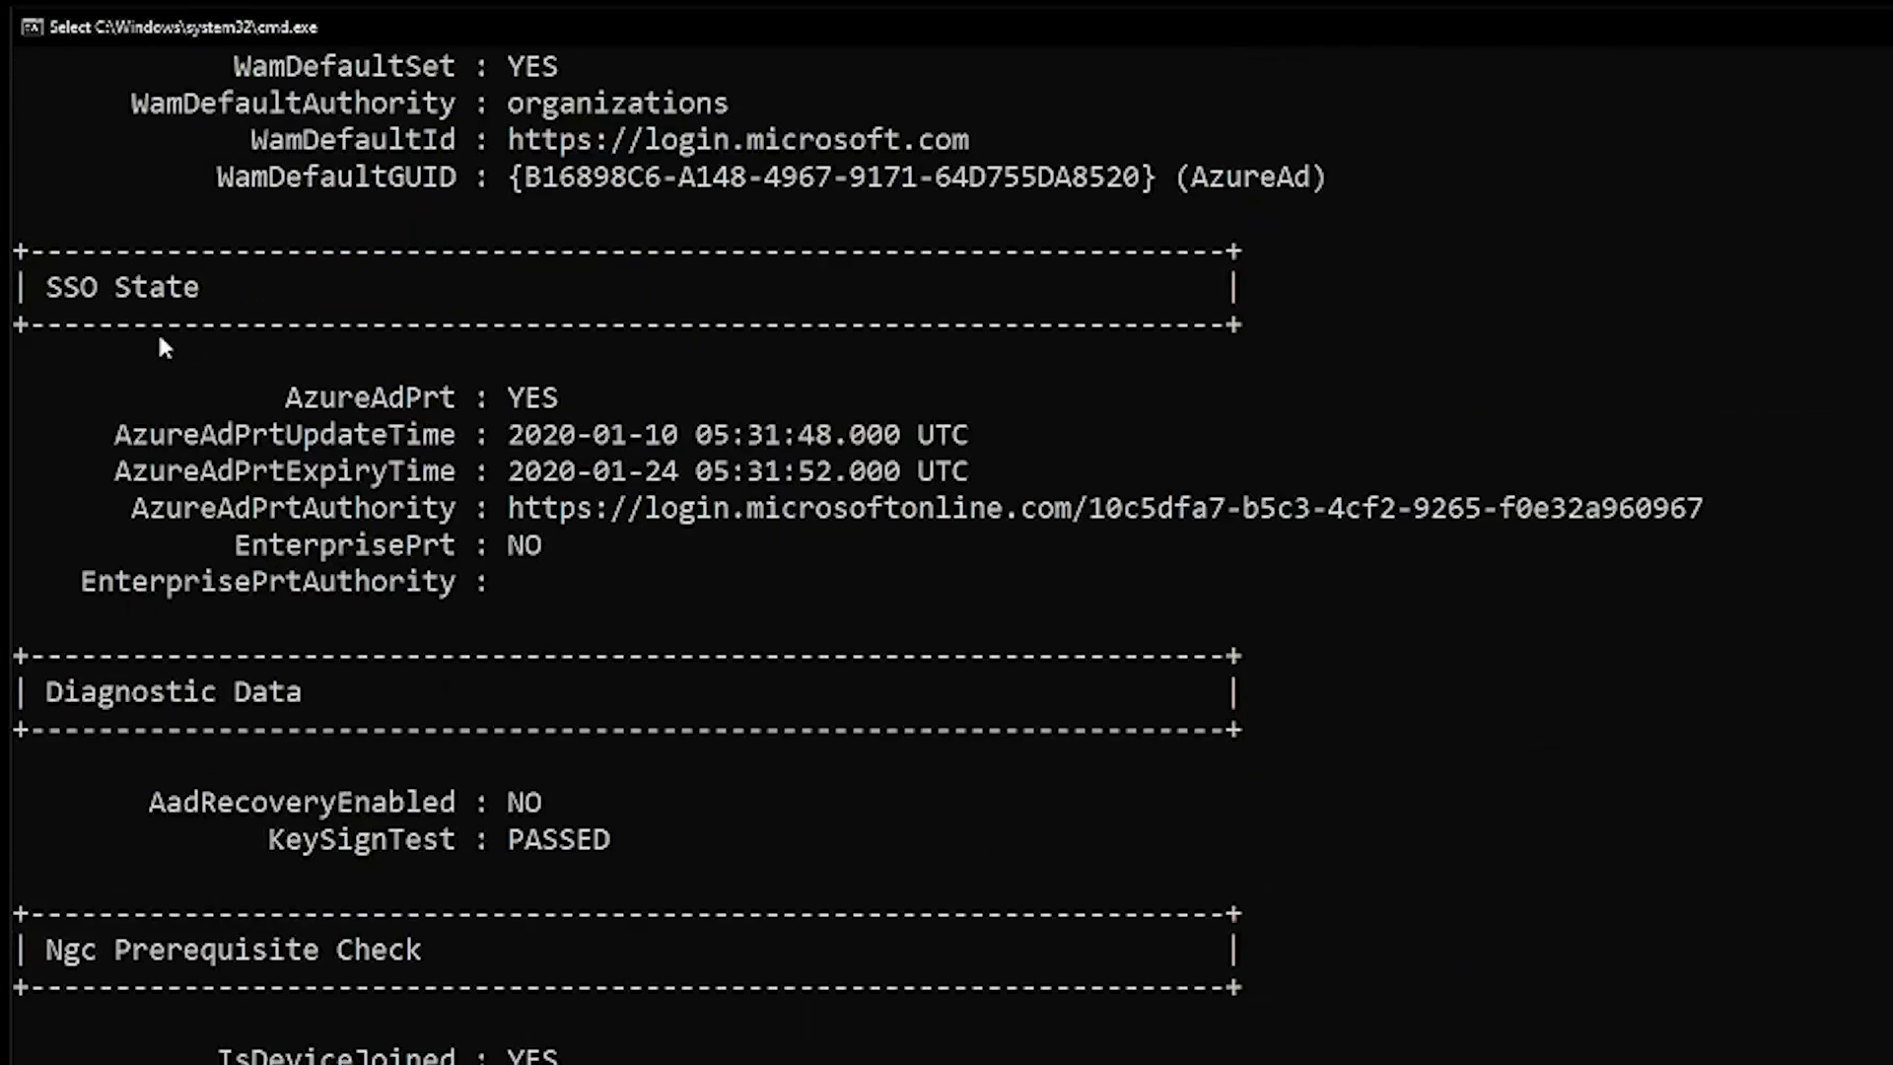
mouse_move(280, 388)
left_mouse_down()
mouse_move(788, 429)
mouse_move(1018, 570)
left_mouse_up()
left_click(977, 618)
scroll(796, 572, "down", 5)
type("mstsc")
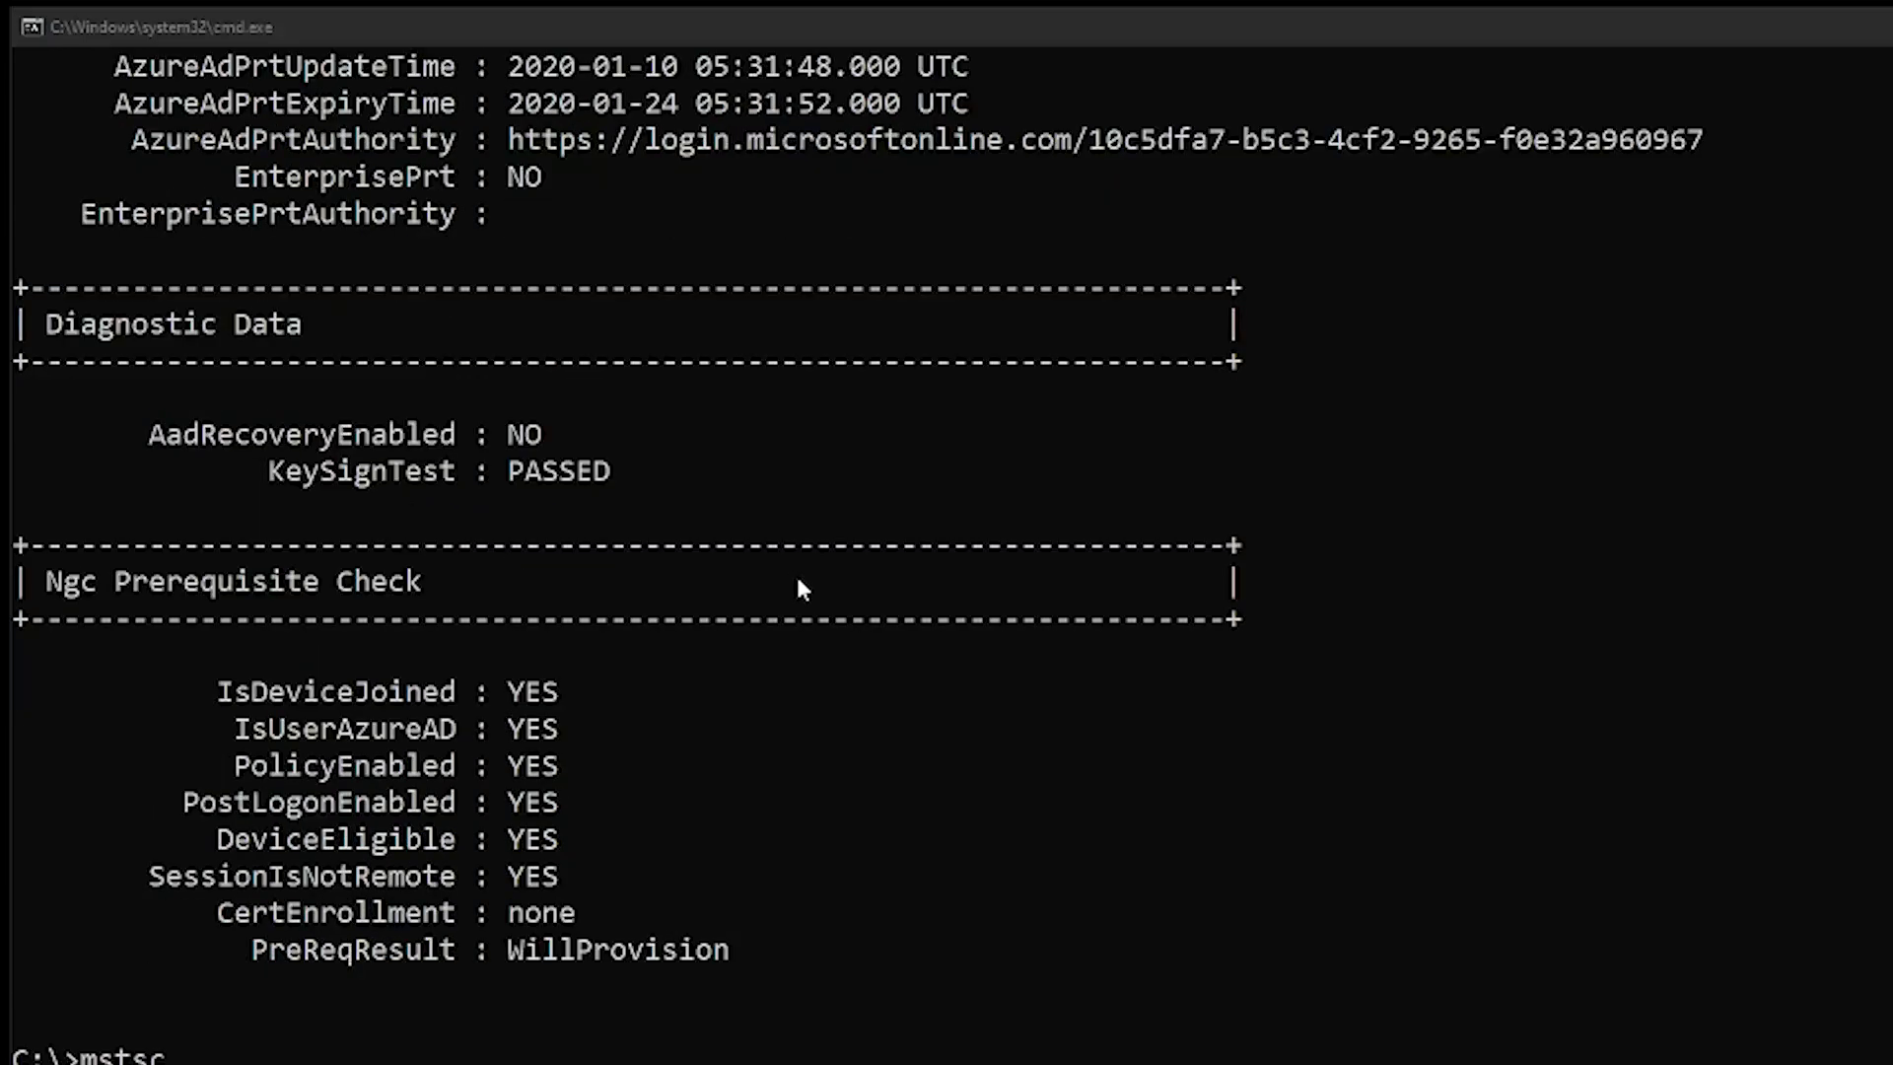
key("Return")
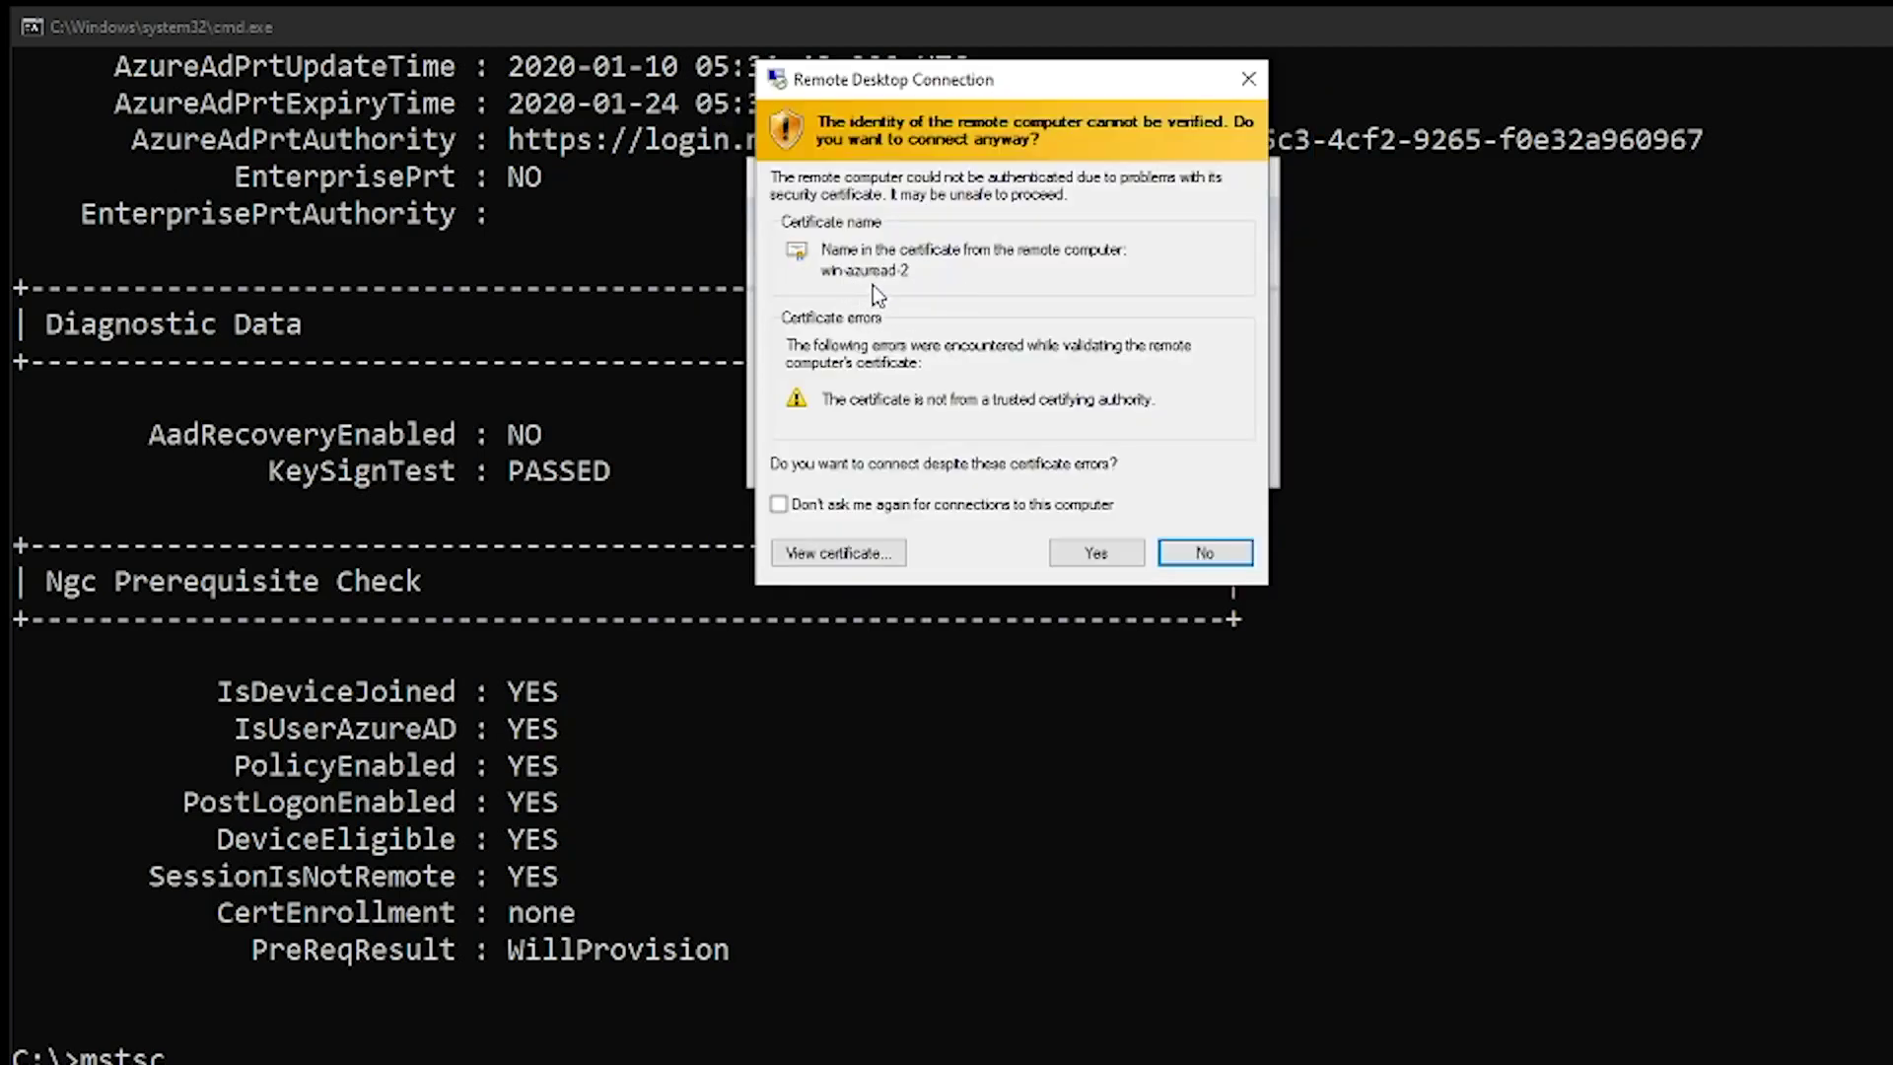
Step: Accept the certificate, dismiss the account-blocked message, and sign in with the work account
left_click(1096, 552)
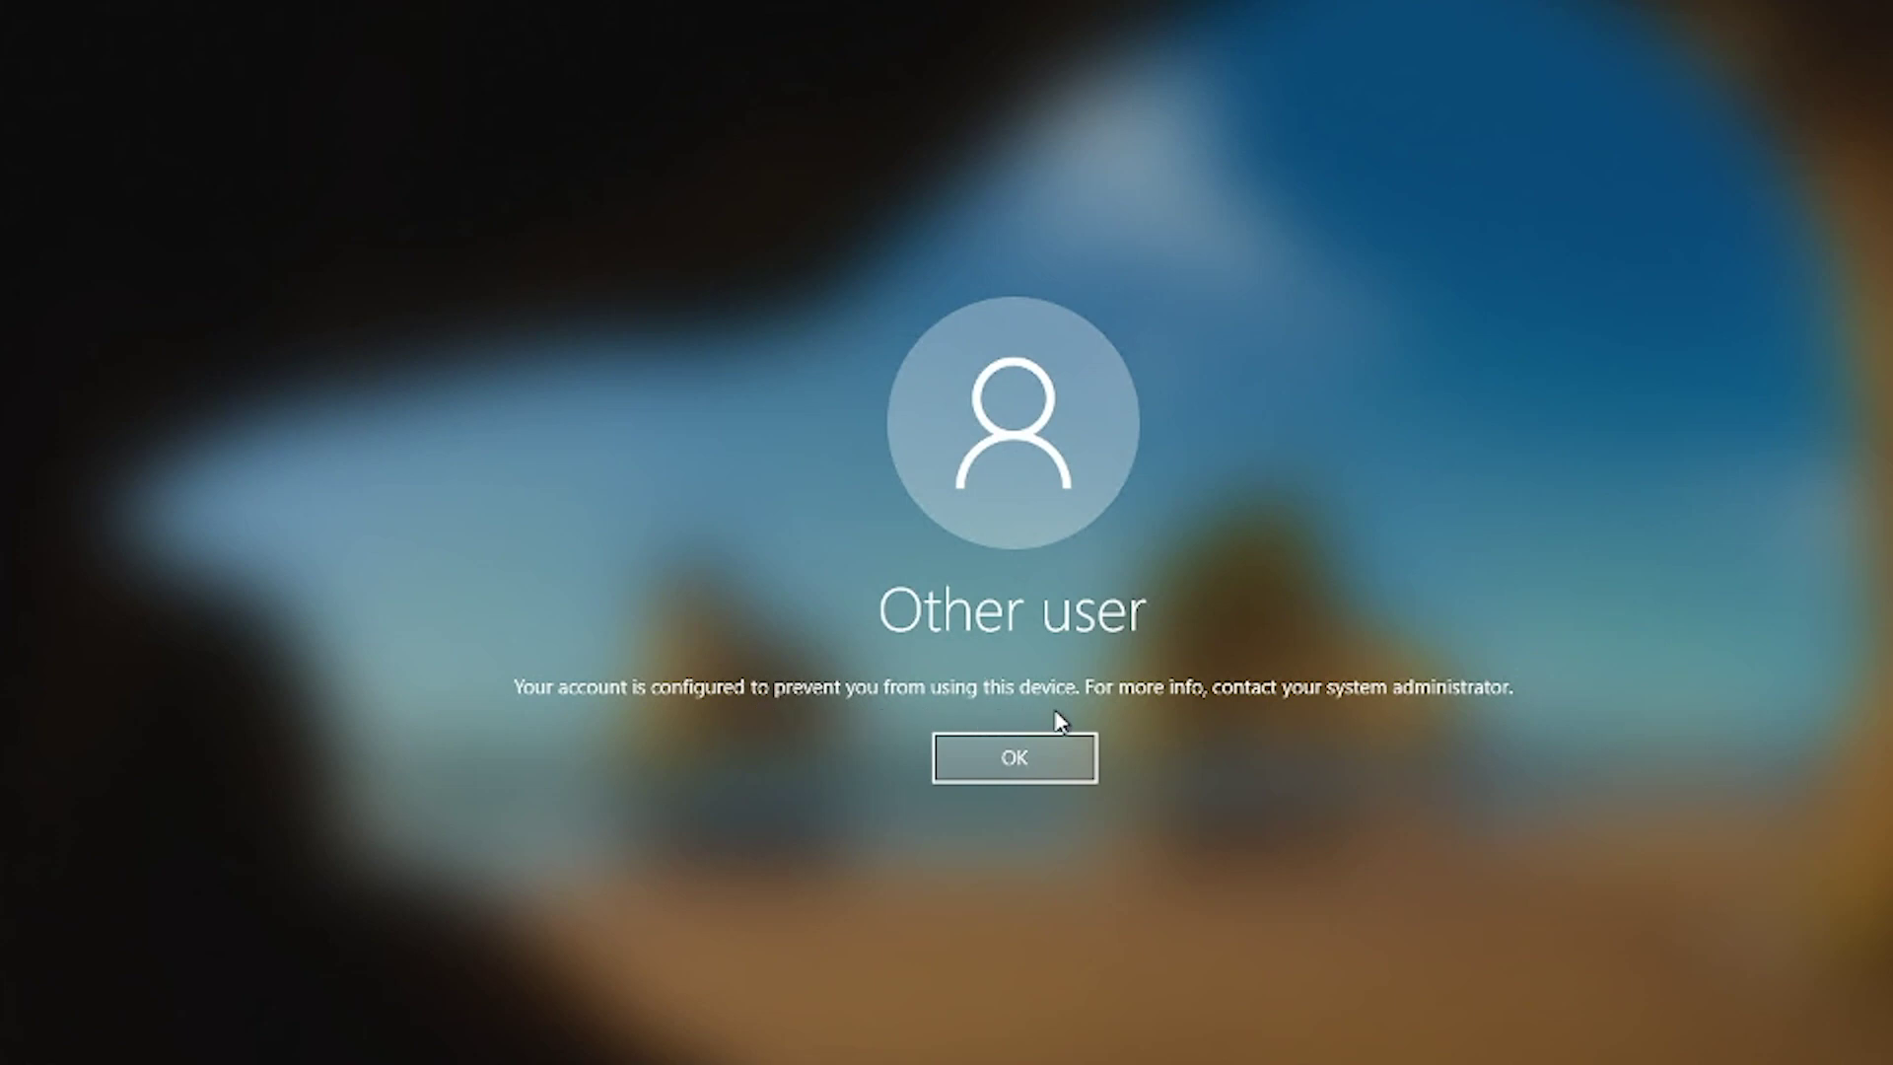
key("Return")
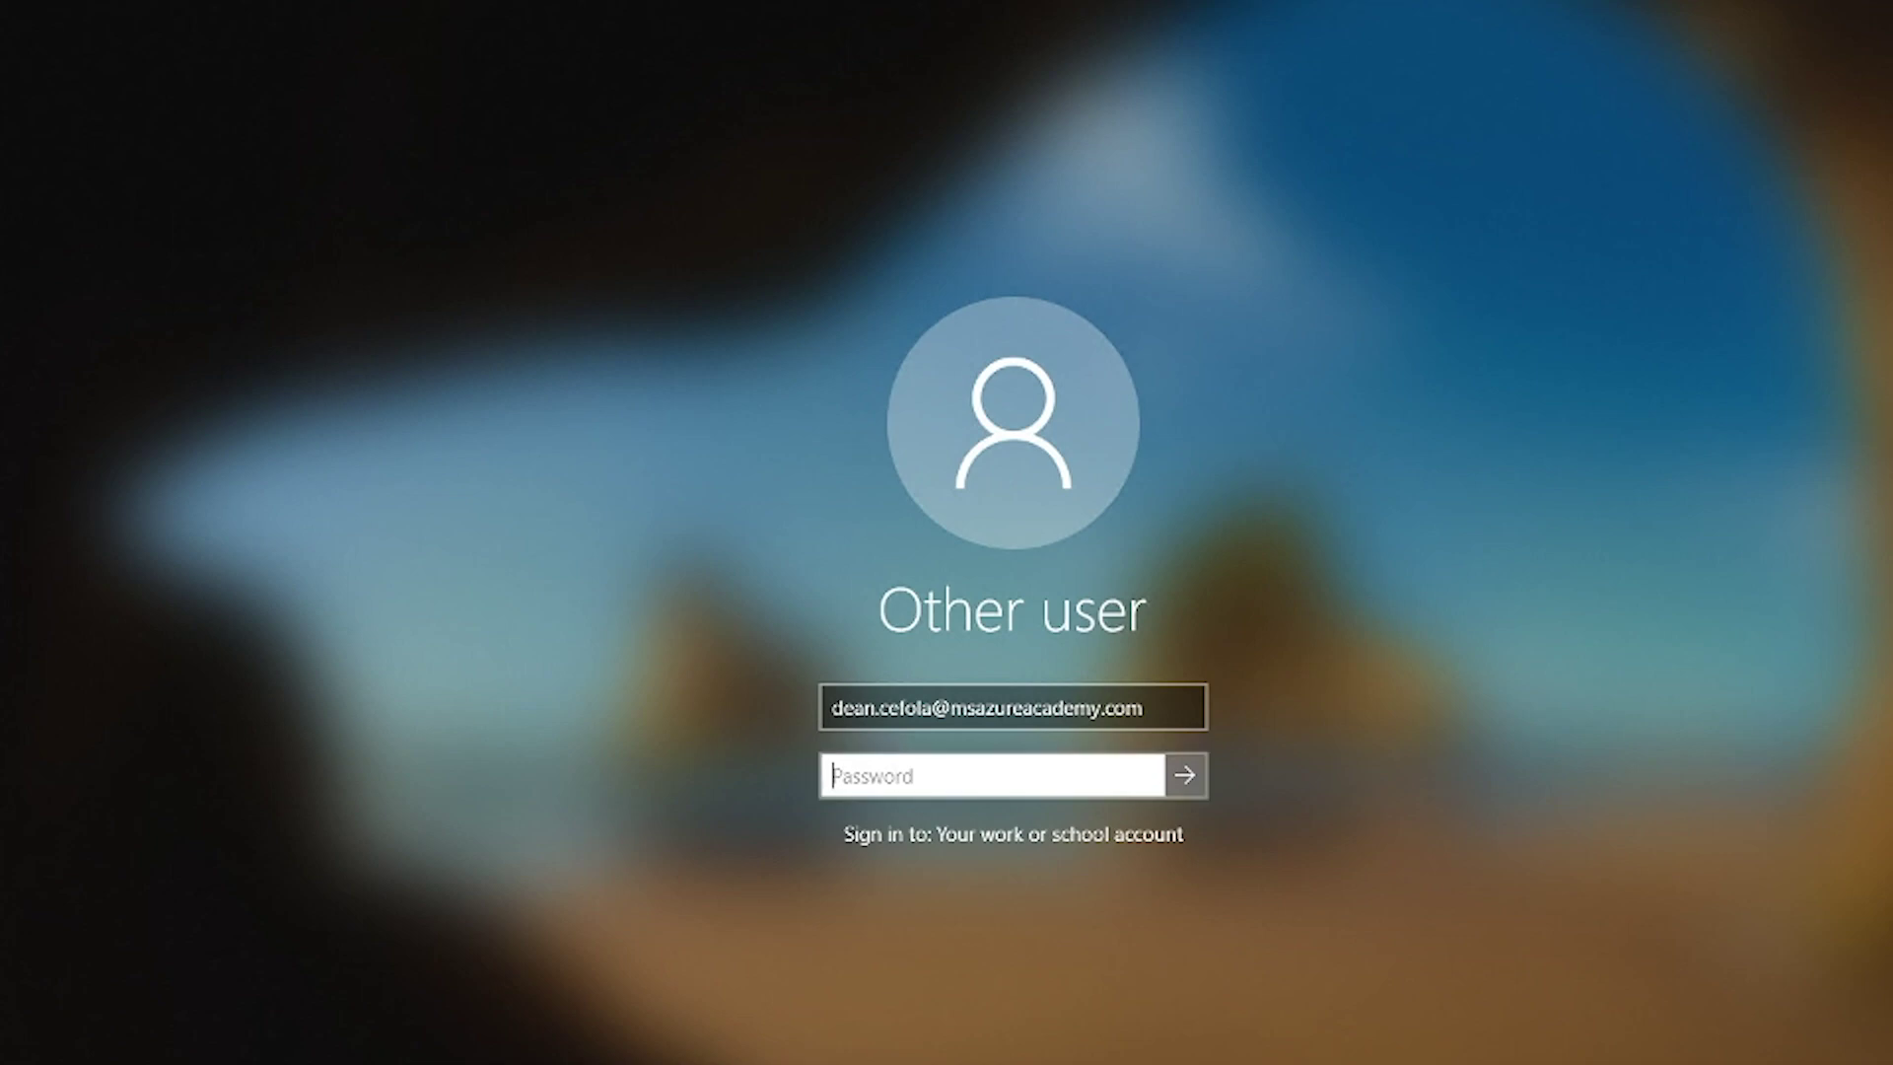
key("BackSpace")
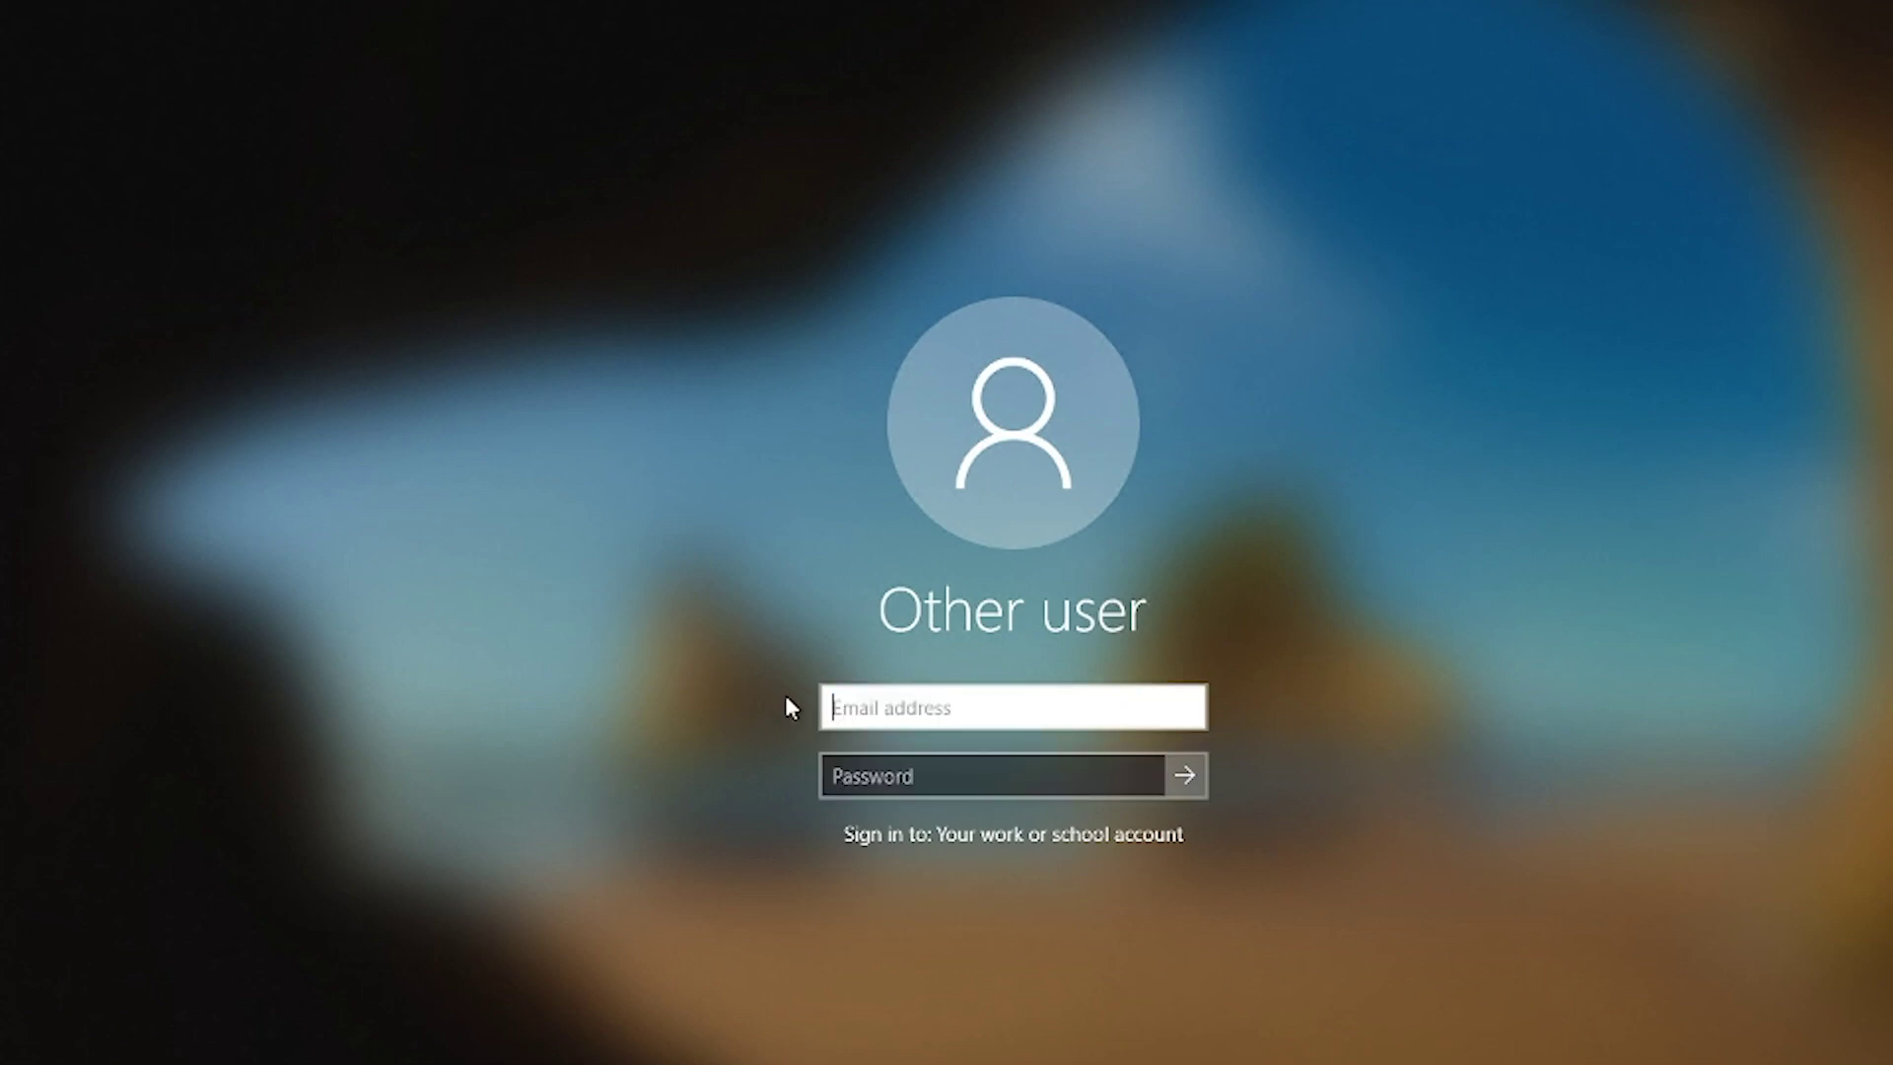
left_click(1183, 775)
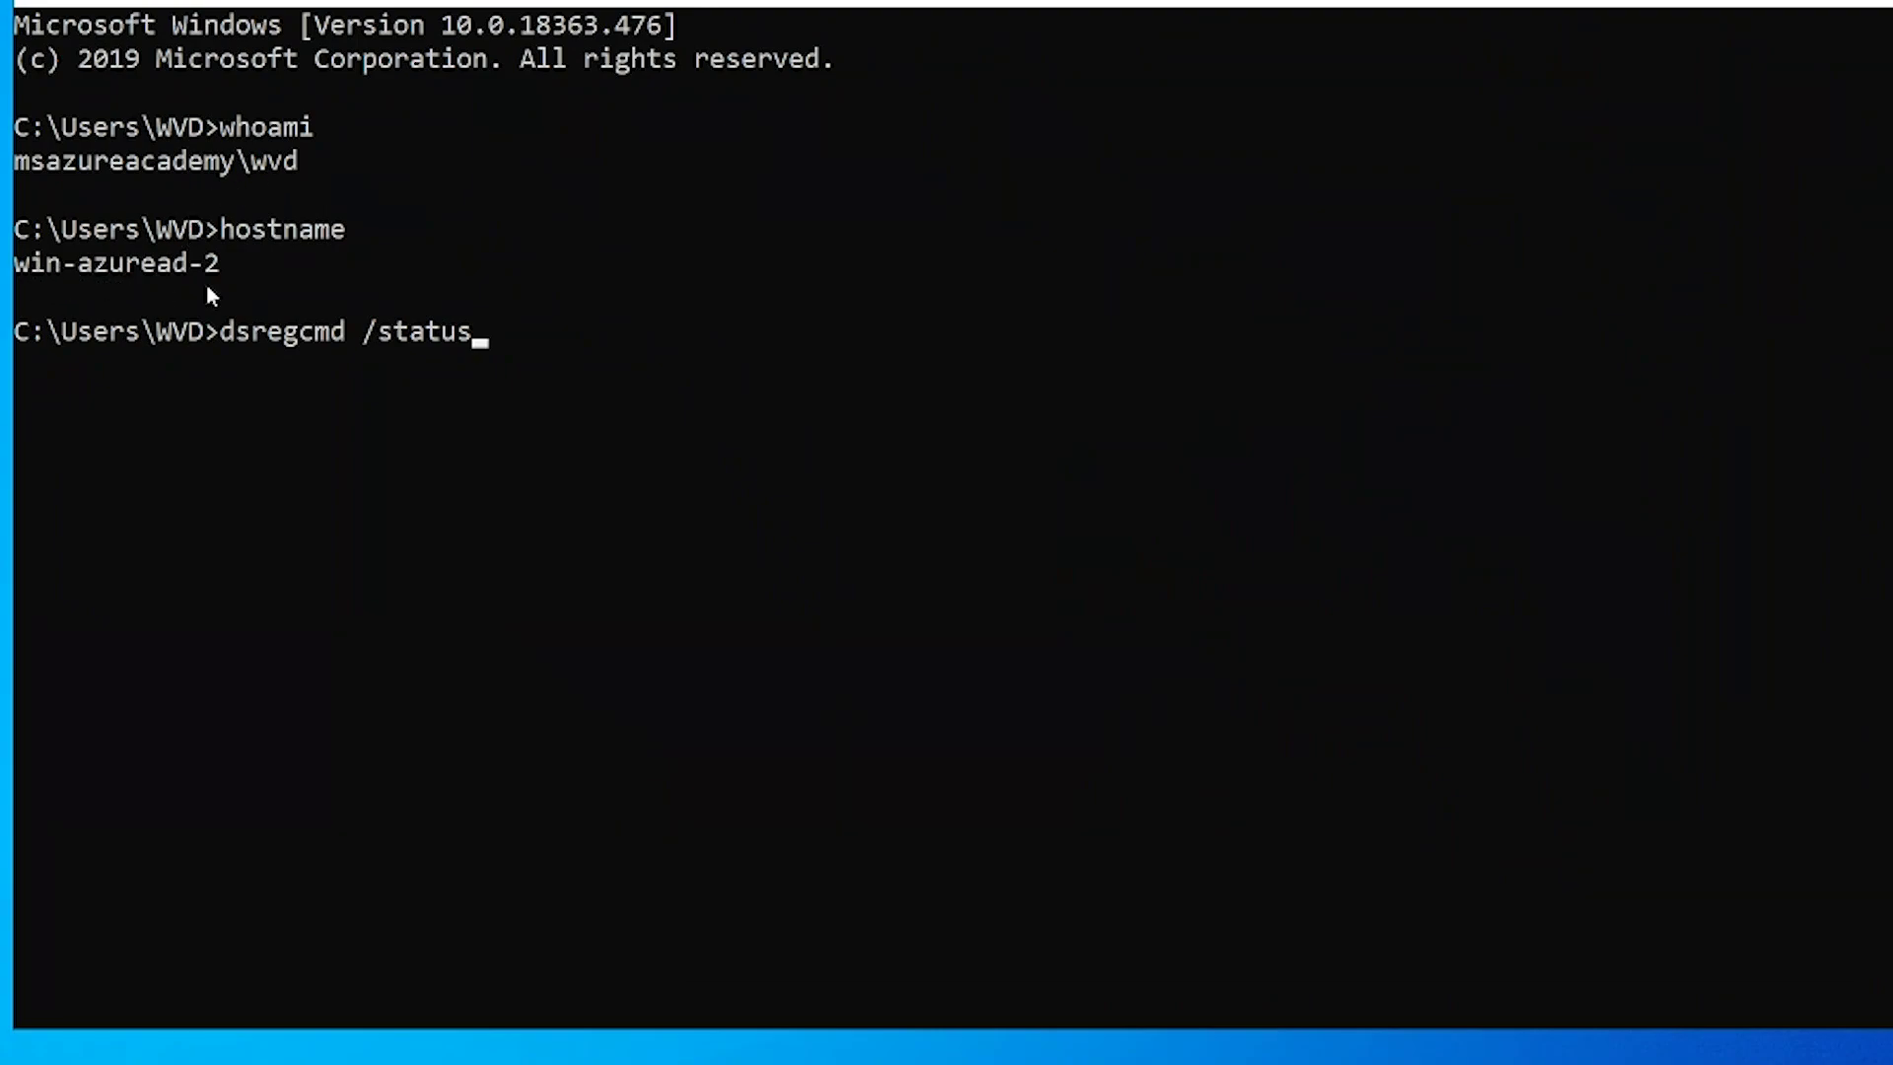
Step: Run dsregcmd /status on win-azuread-2 to check AzureAdJoined, tenant and AzureAdPrt
key("Return")
scroll(523, 330, "up", 10)
scroll(542, 397, "up", 3)
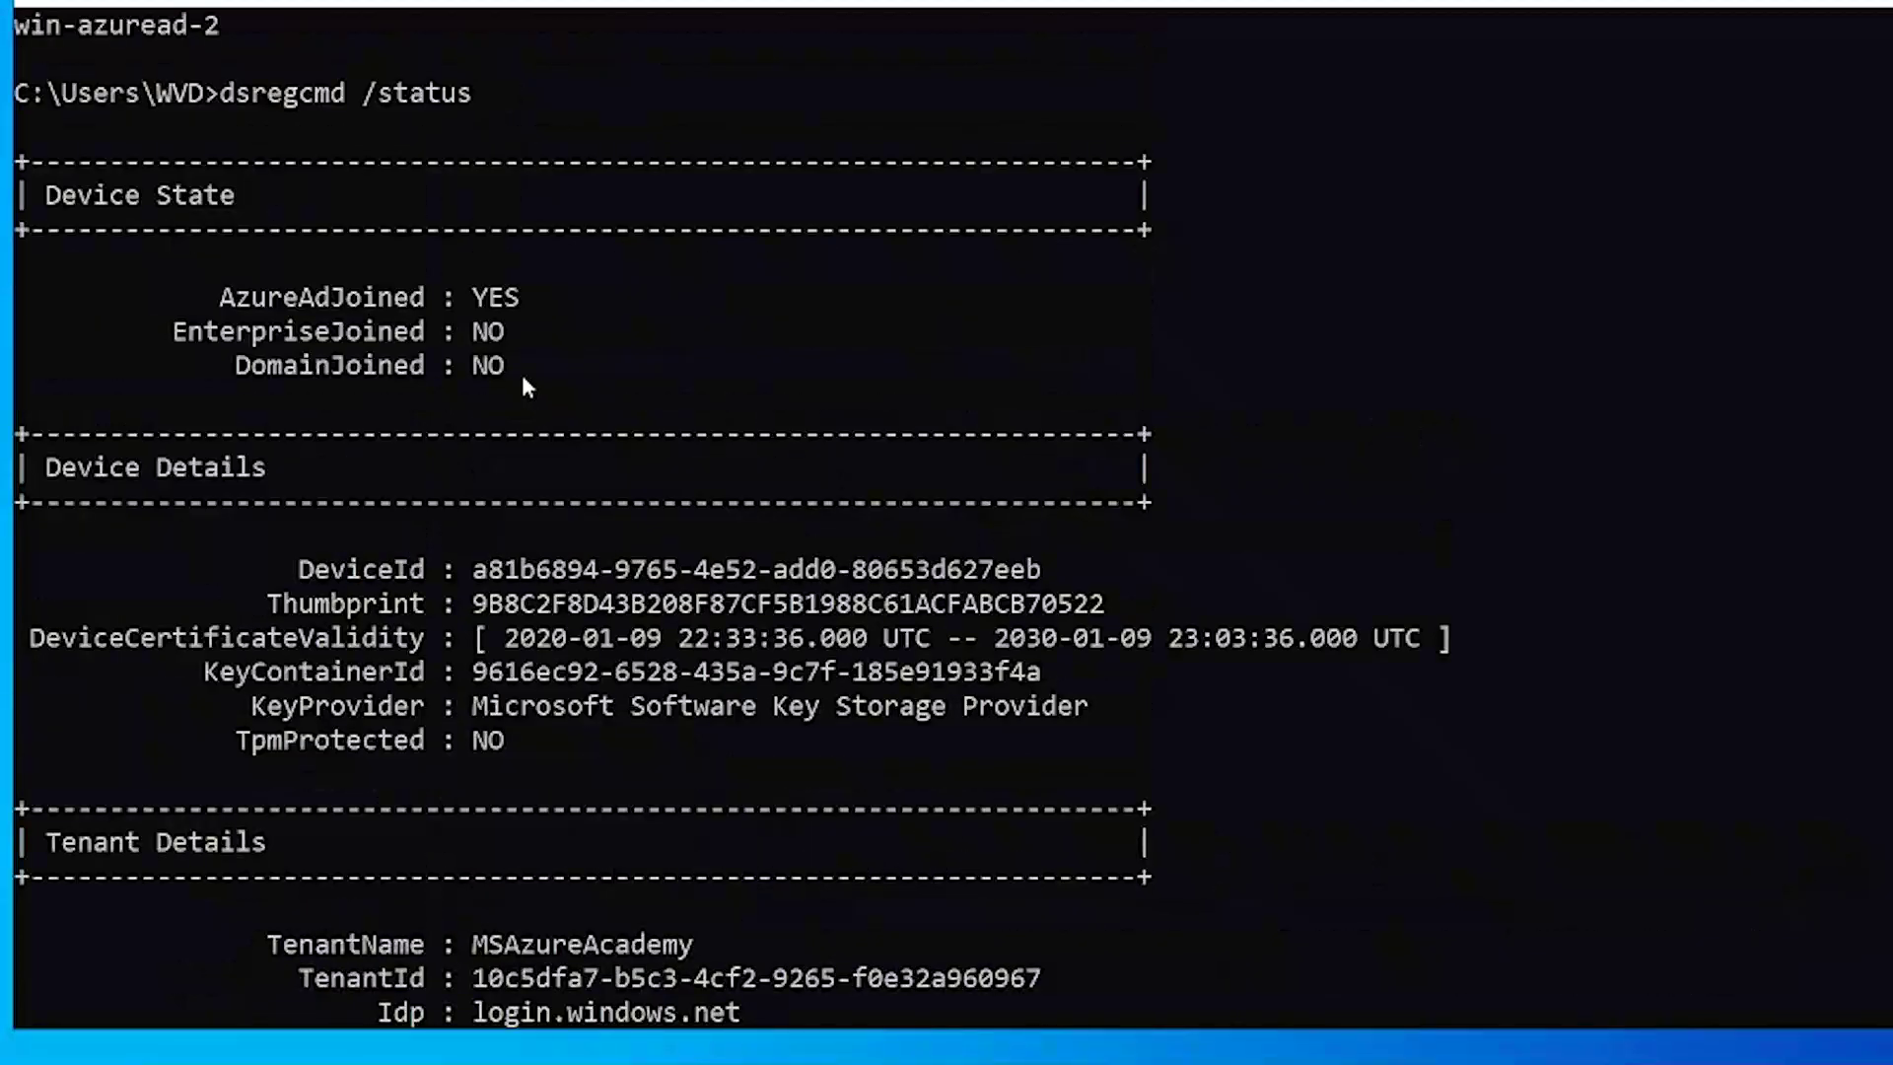
left_click_drag(442, 297, 525, 297)
scroll(570, 340, "down", 4)
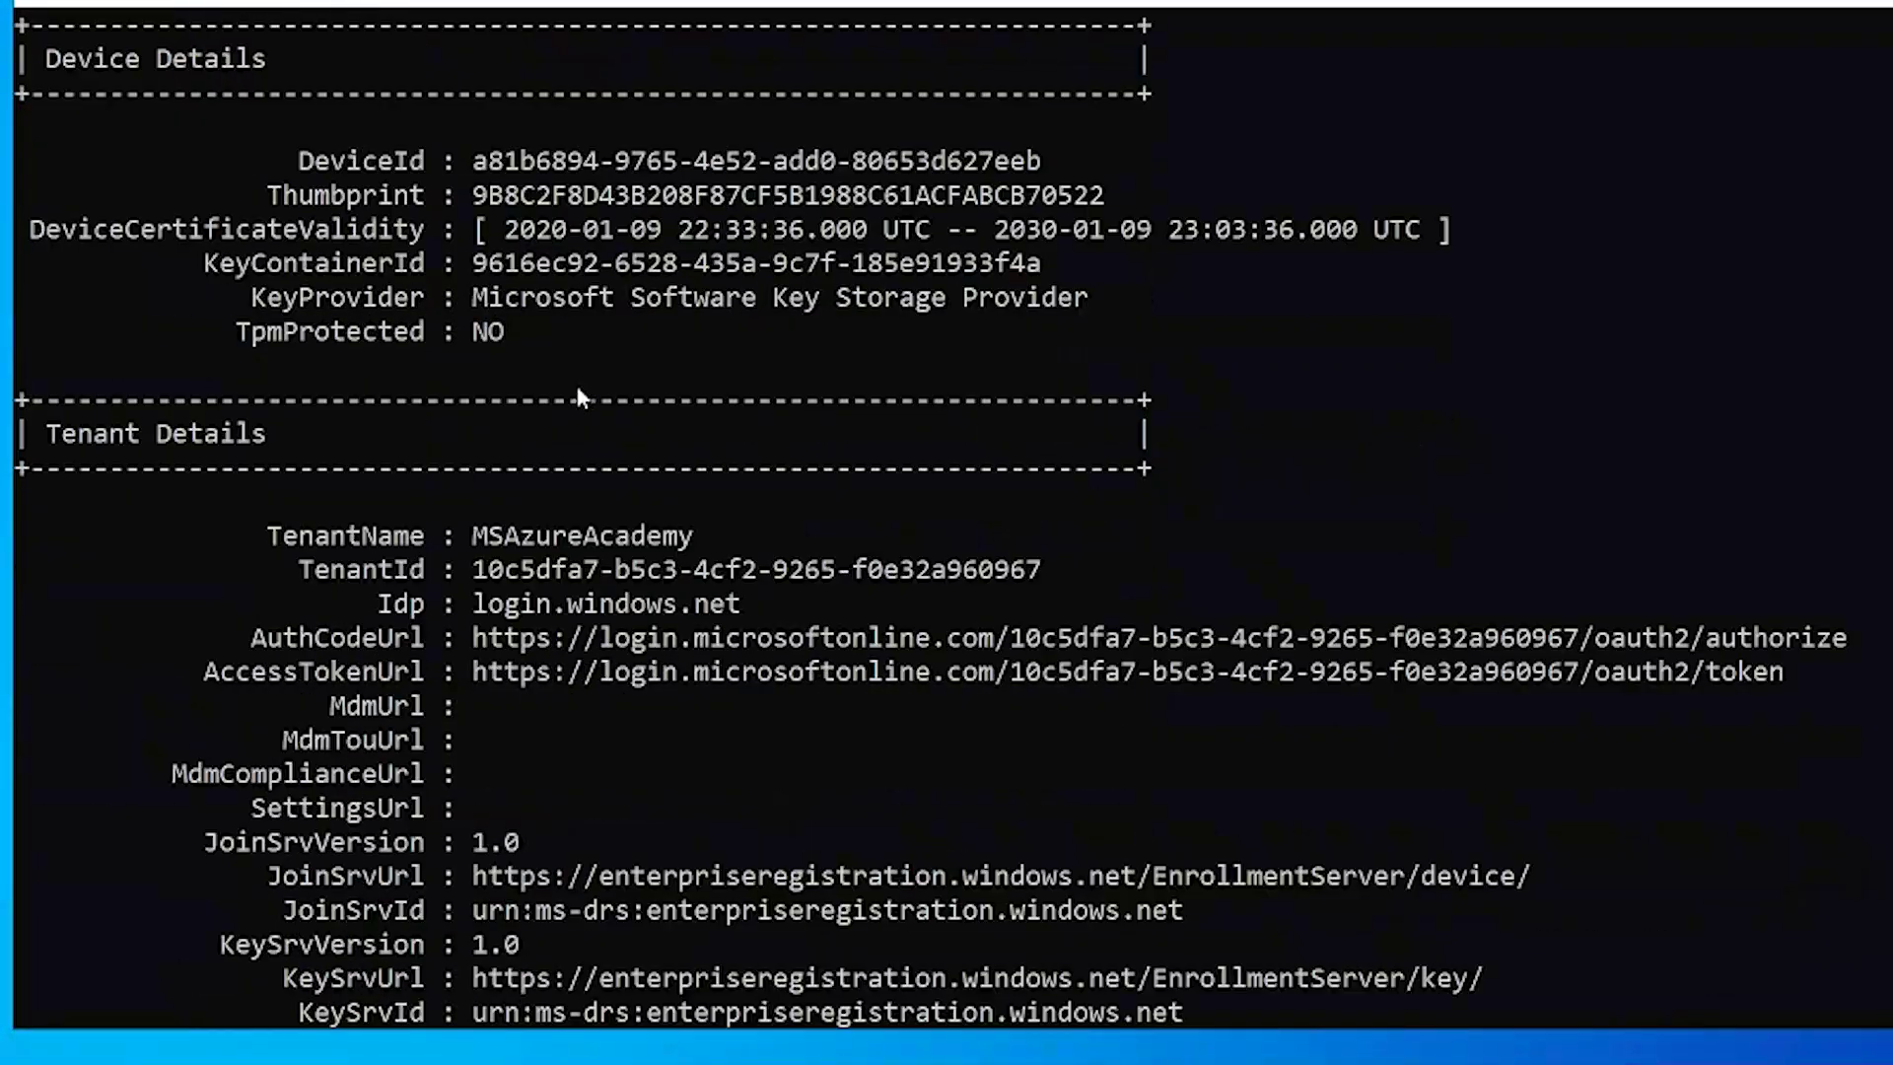
left_click_drag(474, 536, 695, 535)
scroll(717, 529, "down", 6)
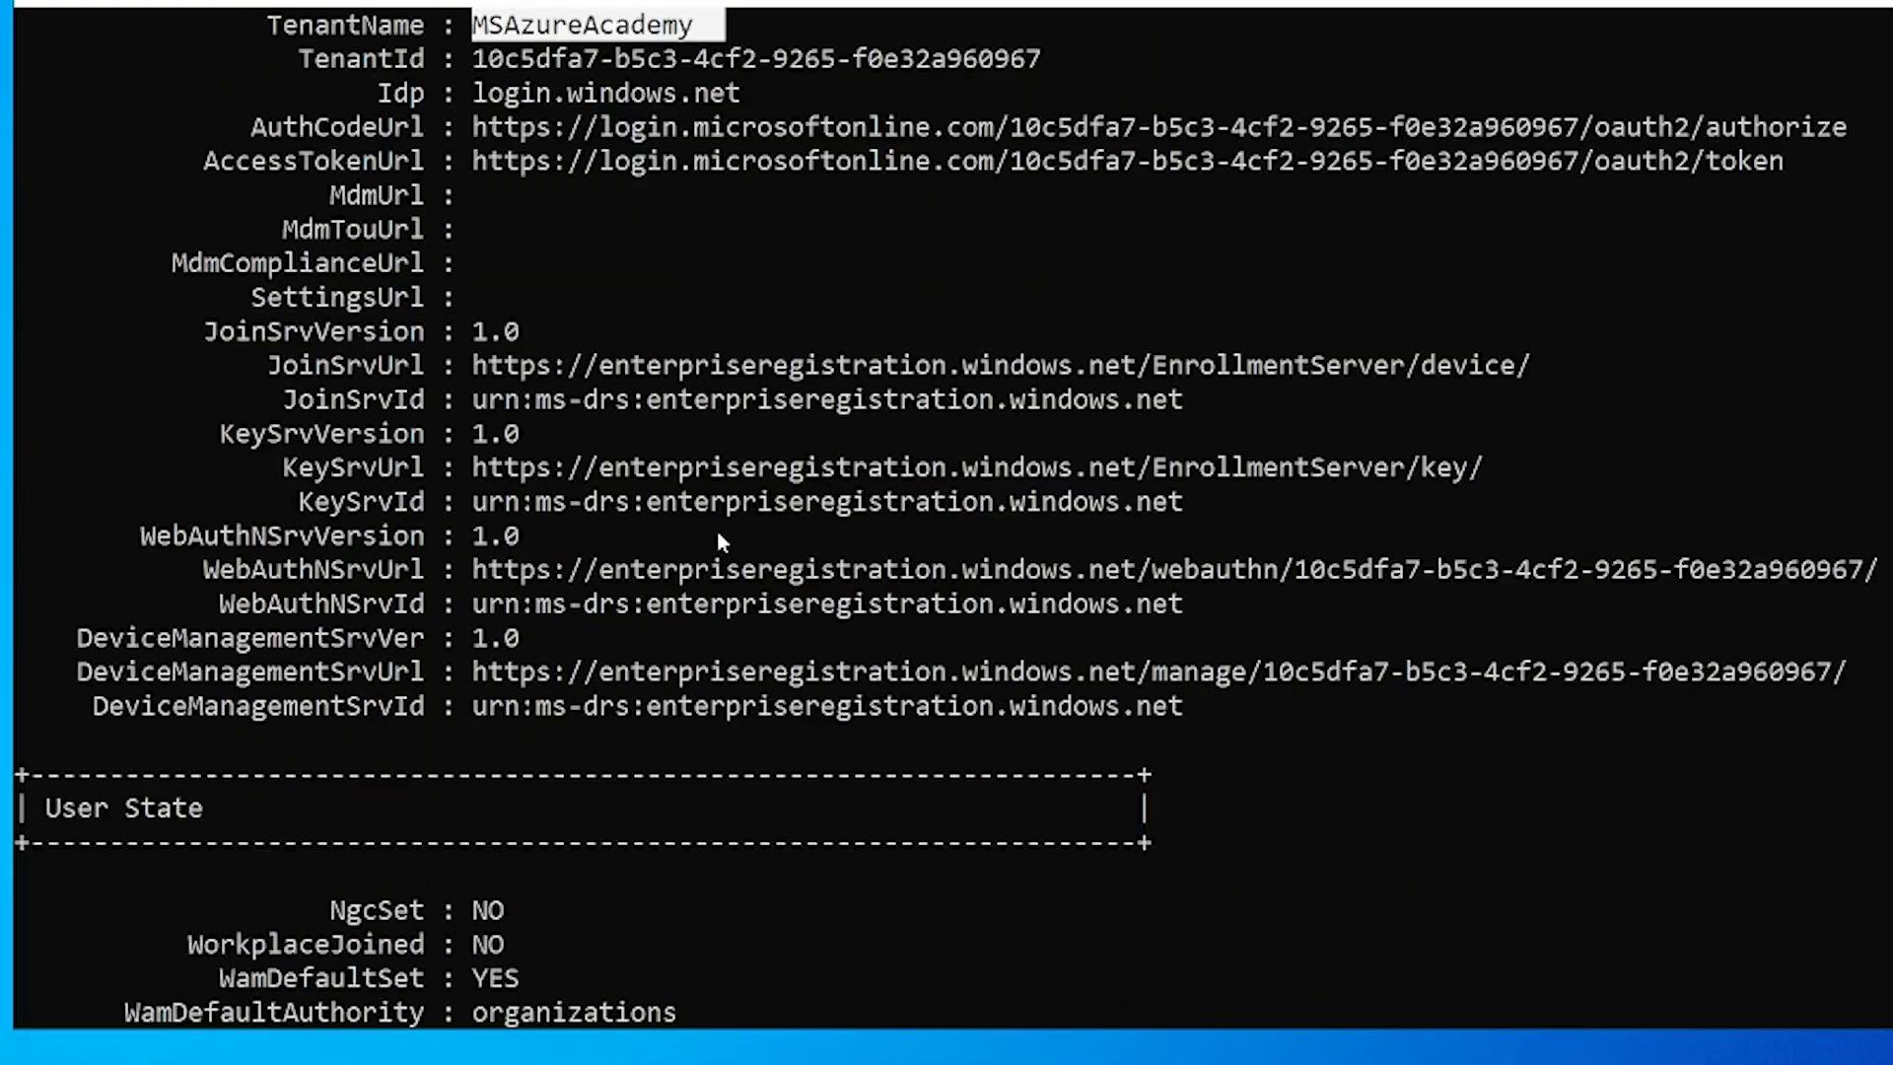
scroll(717, 530, "down", 3)
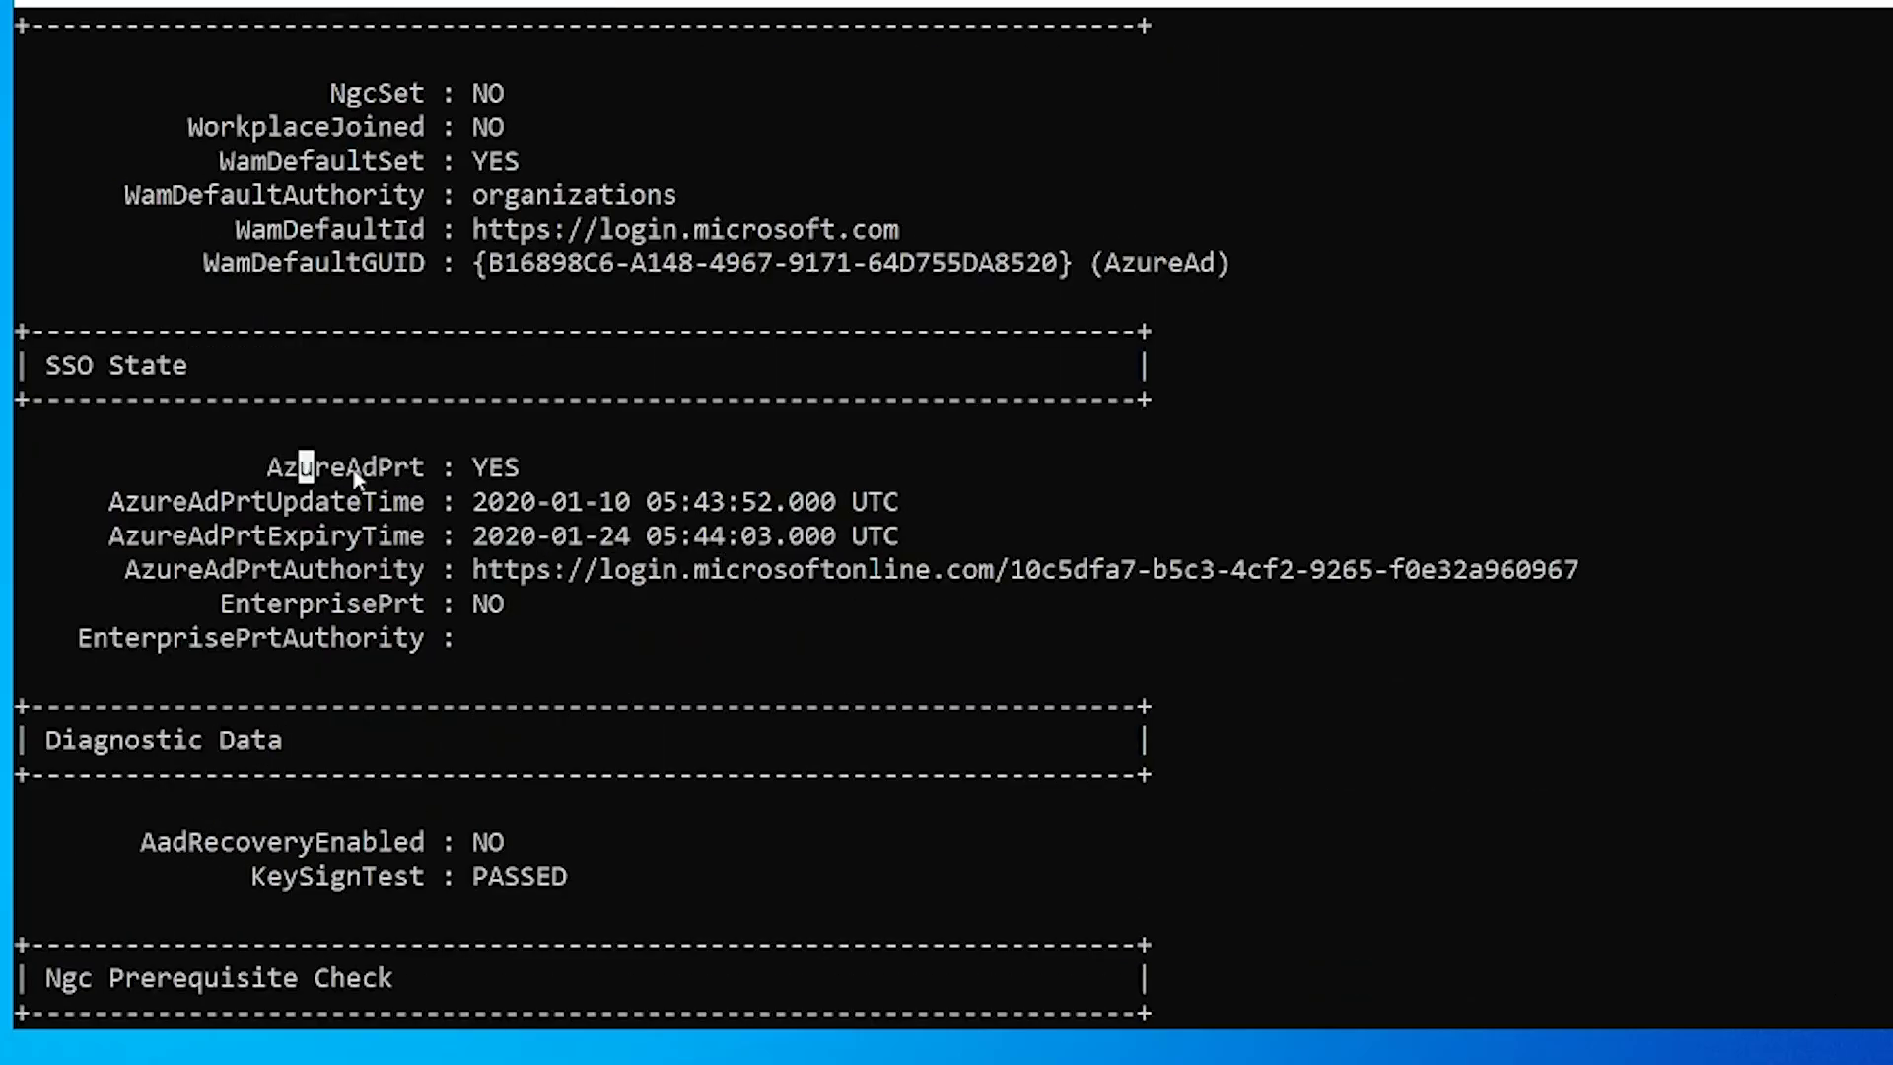